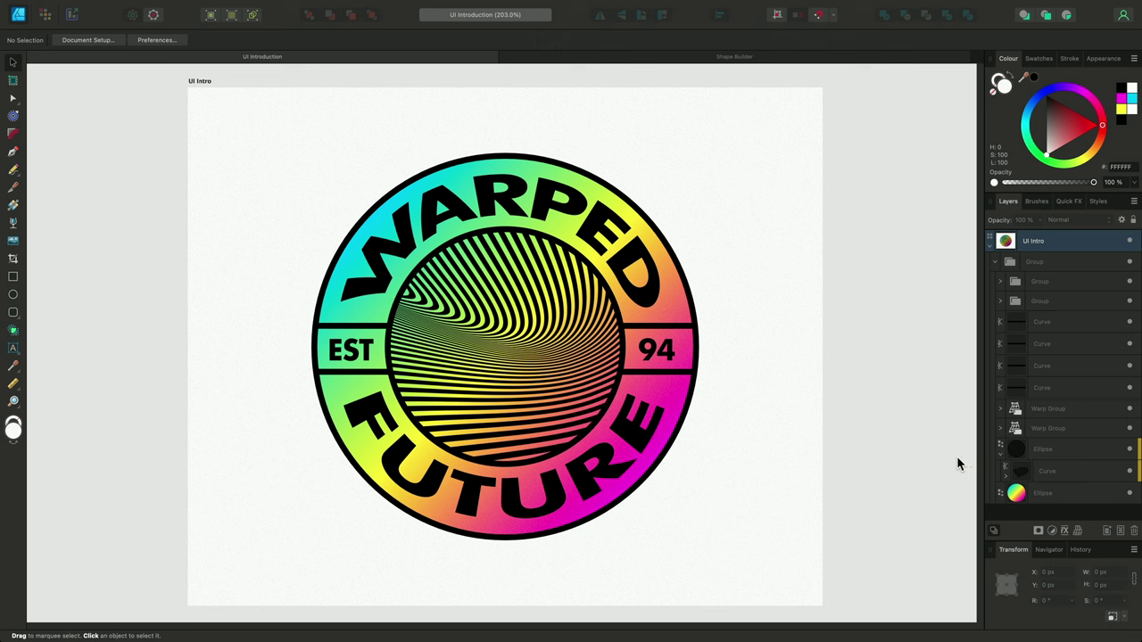
Try moving the nested Curve layer out of its parent Ellipse layer, restore the nesting and clear the selection.
click(1058, 475)
mouse_move(1060, 479)
mouse_down()
mouse_move(1064, 445)
mouse_move(1057, 475)
mouse_move(1021, 474)
mouse_move(1056, 475)
mouse_up()
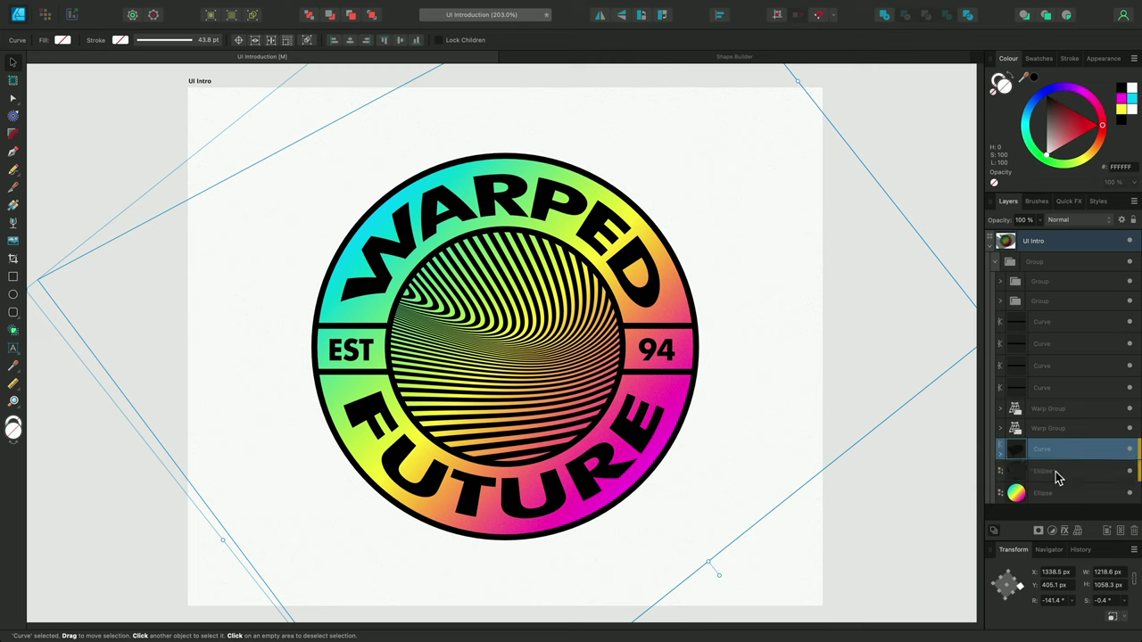
click(948, 506)
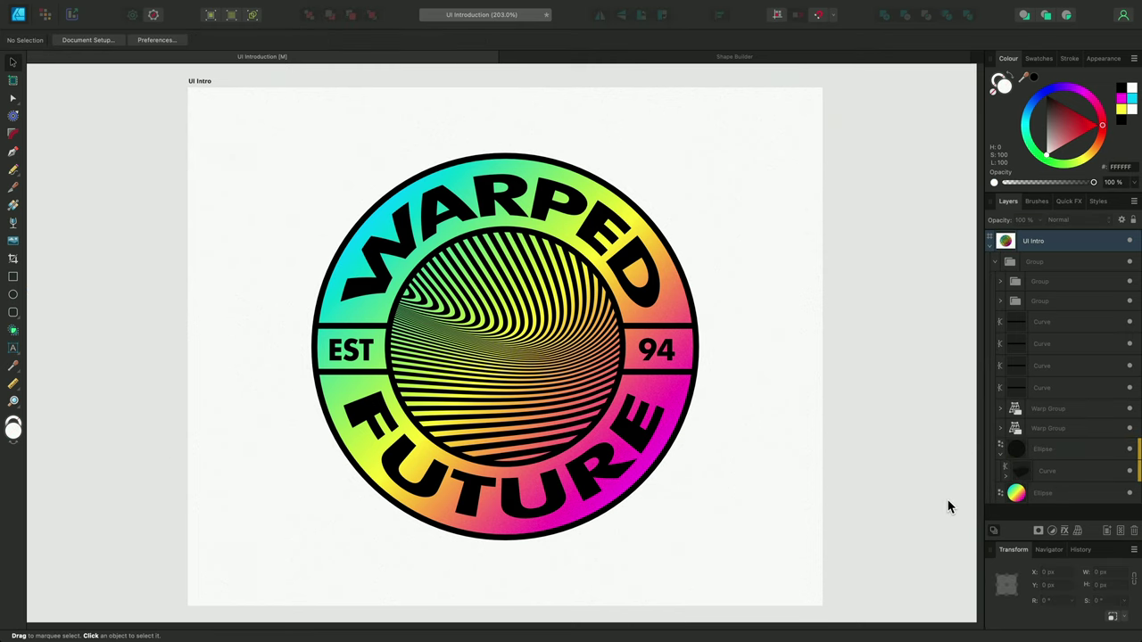
Switch to the Shape Builder document and select all outlined guitar shapes on the Shapes artboard with the Shape Builder tool.
click(673, 57)
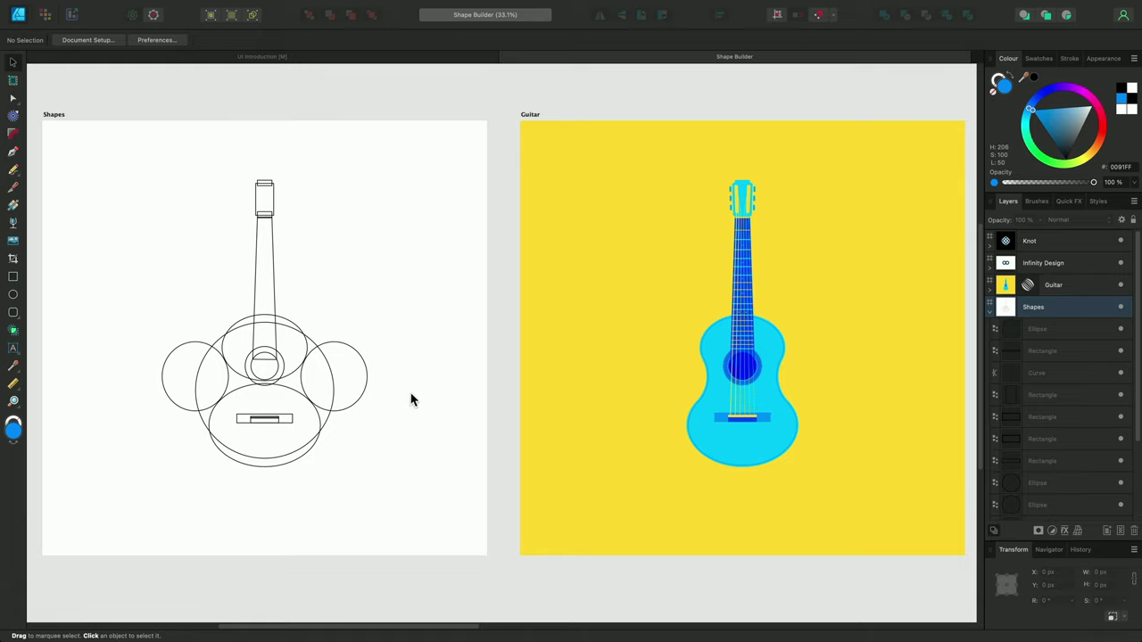
click(12, 331)
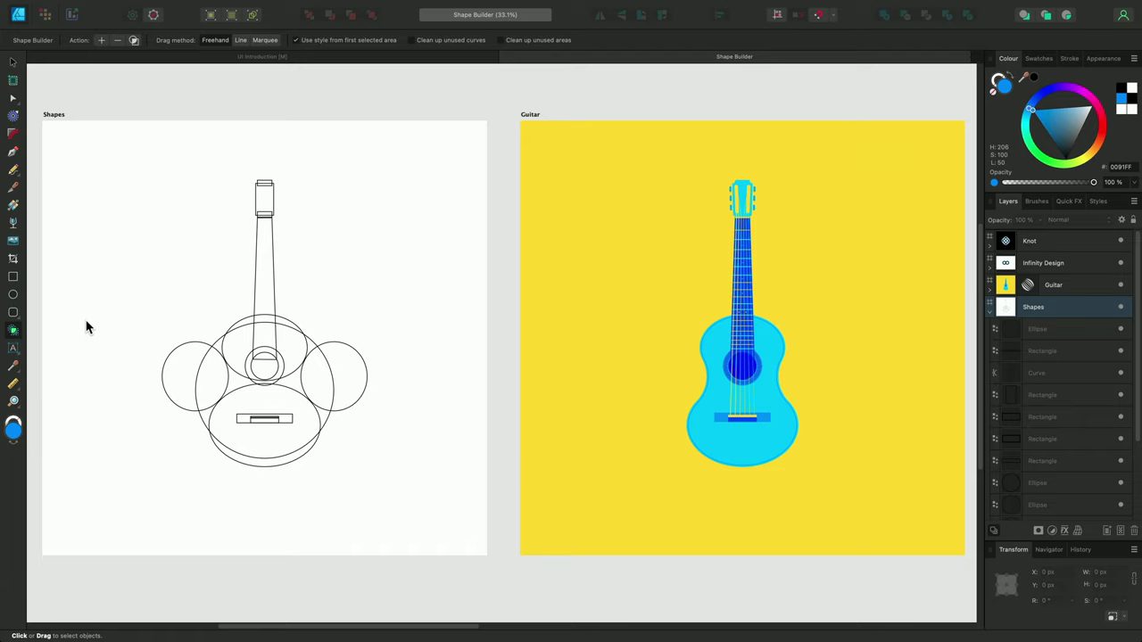
drag(97, 156, 441, 540)
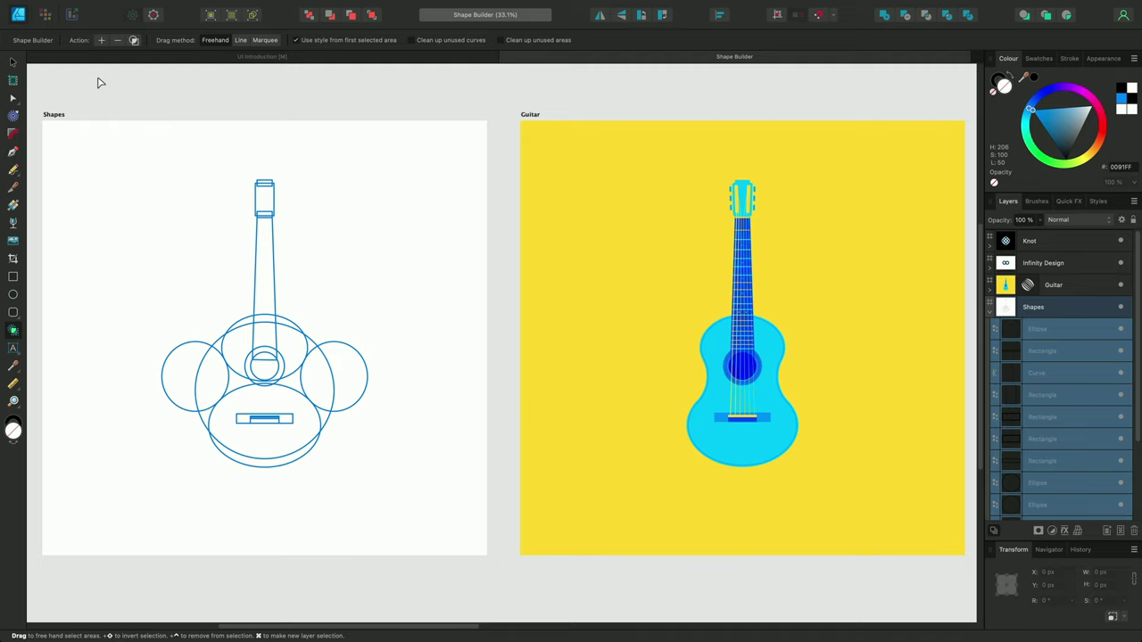
Subtract both side circles and their overlaps with the guitar body to carve out the waist, using freehand area selection.
click(117, 42)
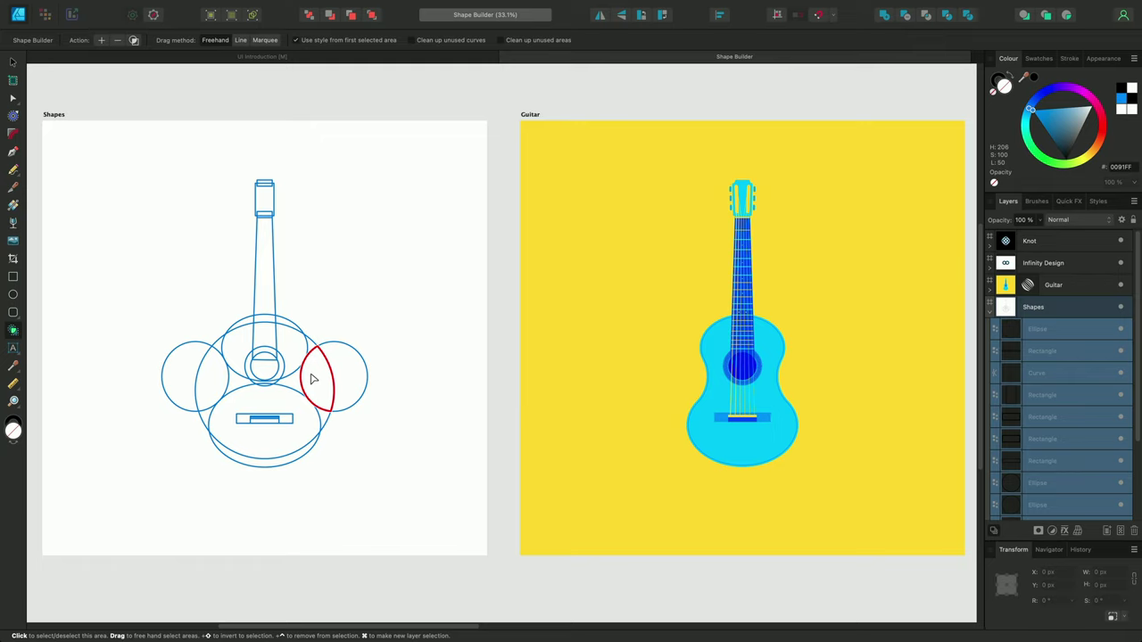
mouse_move(214, 327)
mouse_down()
mouse_move(222, 353)
mouse_move(198, 440)
mouse_up()
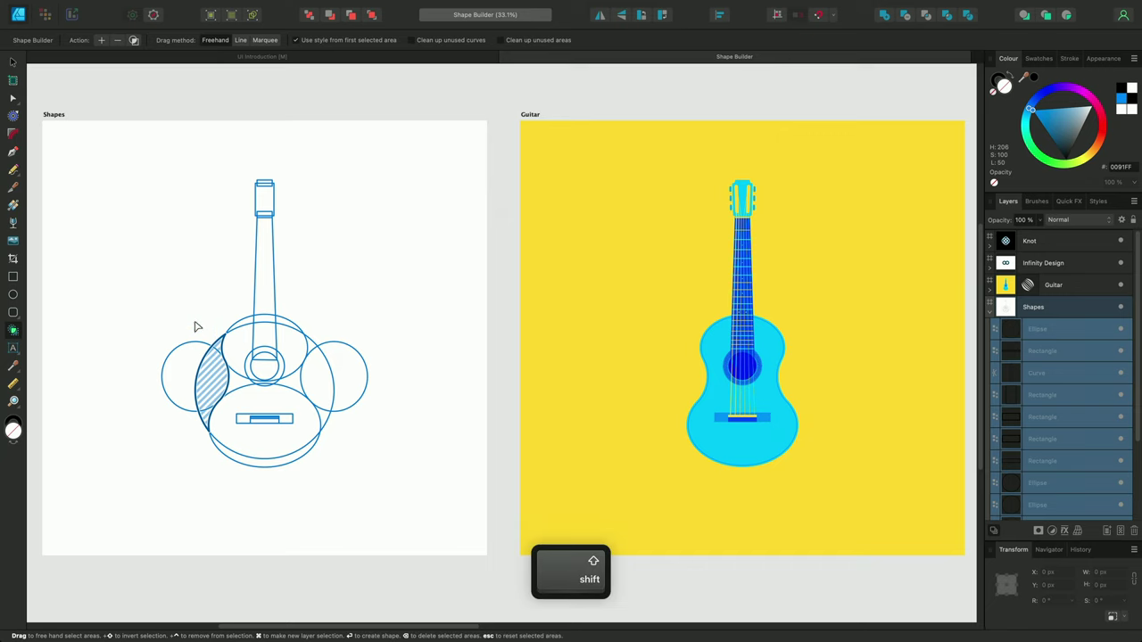
shift+click(192, 354)
mouse_move(323, 316)
mouse_down()
mouse_move(314, 357)
mouse_move(334, 376)
mouse_move(330, 433)
mouse_up()
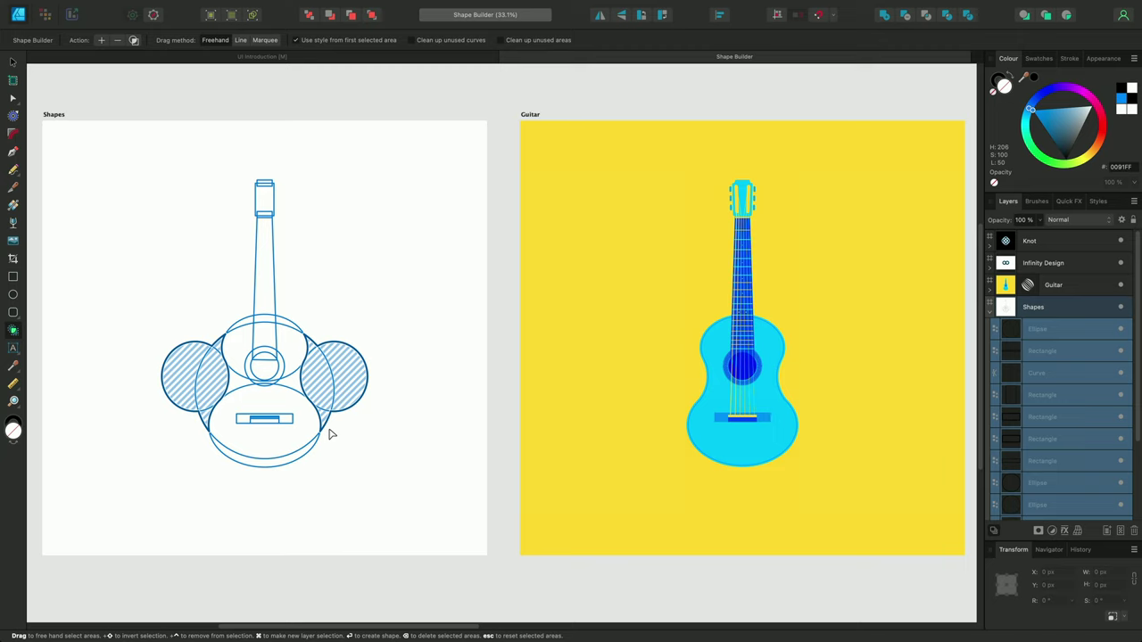
click(117, 40)
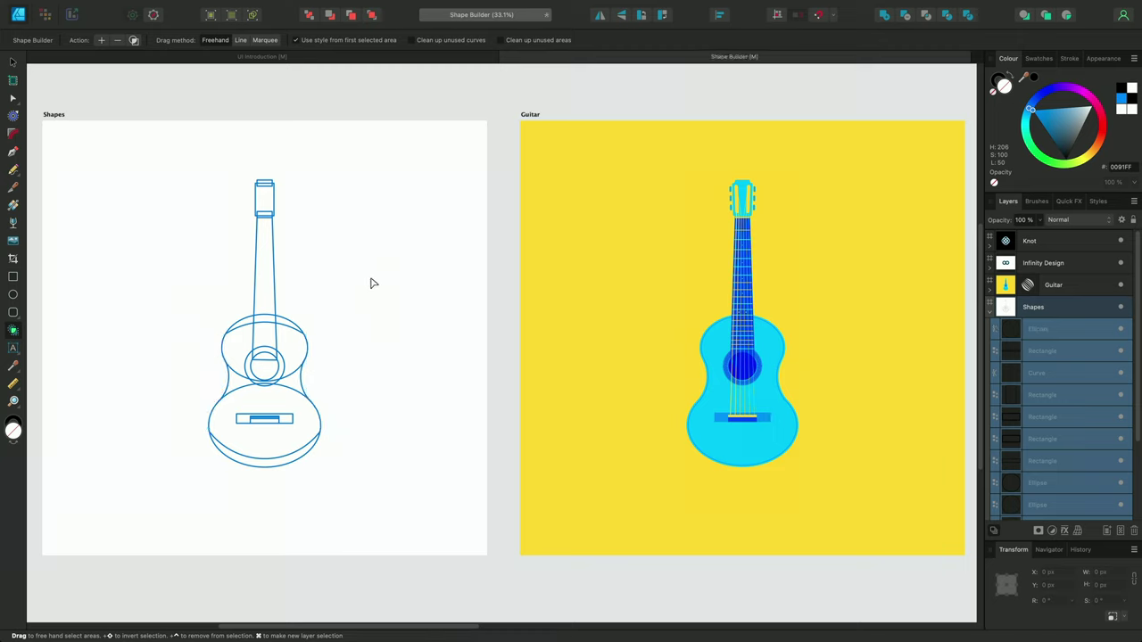
Add the guitar body areas together into a single filled shape, leaving out the neck, sound hole and bridge.
click(101, 40)
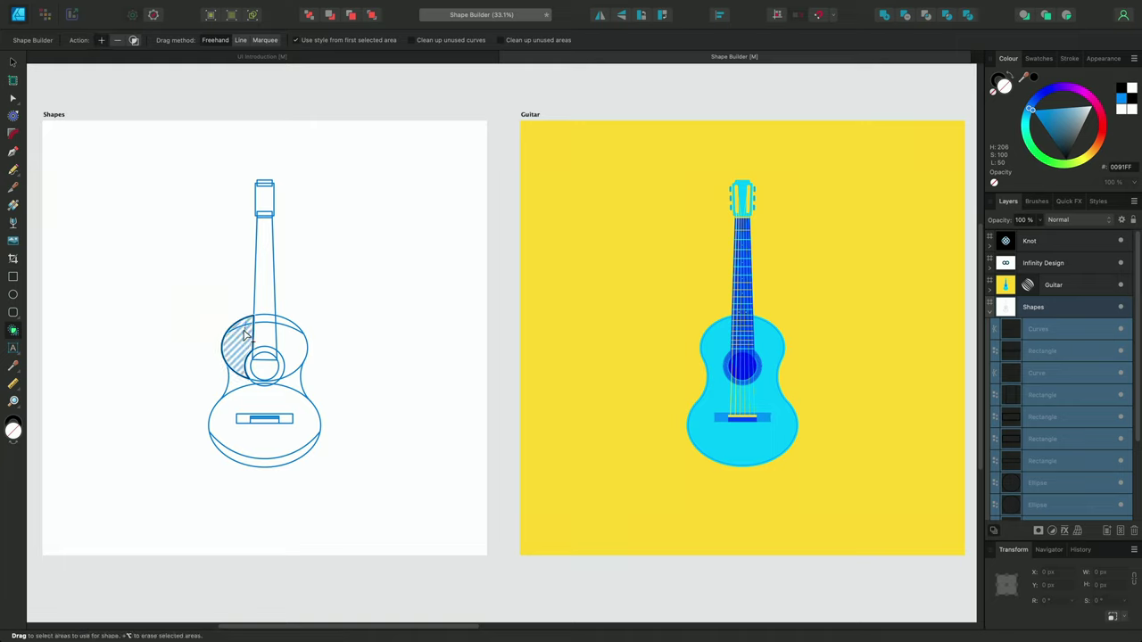
click(230, 342)
mouse_move(239, 368)
mouse_down()
mouse_move(225, 426)
mouse_move(237, 461)
mouse_up()
drag(295, 330, 308, 446)
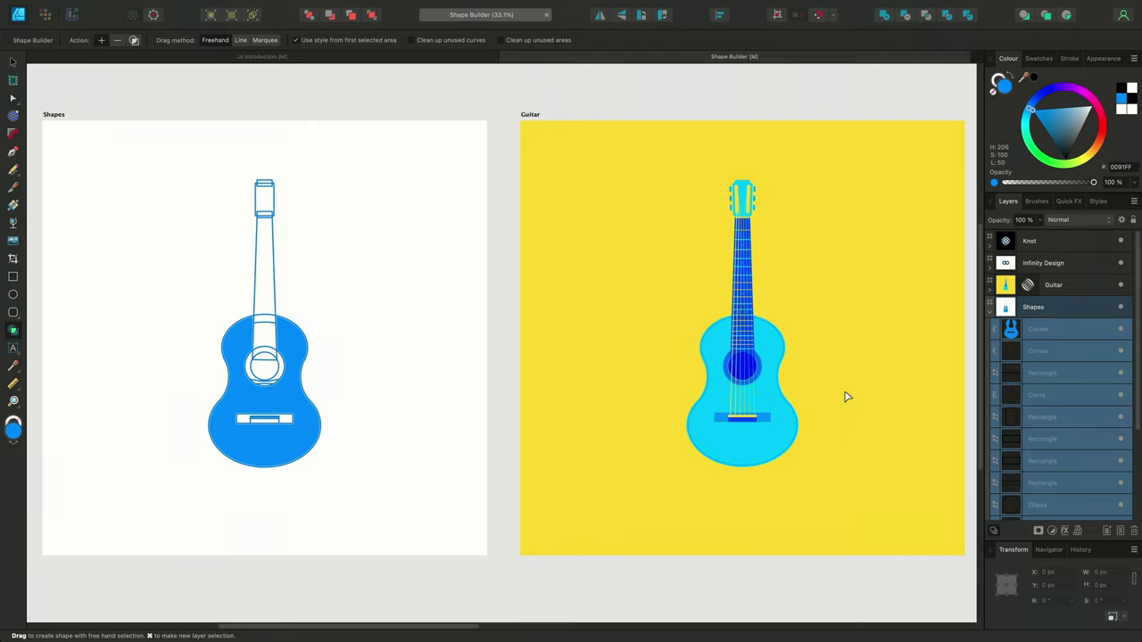
Examine how the black and blue ring curves are stacked on the Infinity Design artboard.
key(space)
drag(900, 366, 393, 354)
key(v)
click(722, 389)
drag(721, 402, 371, 251)
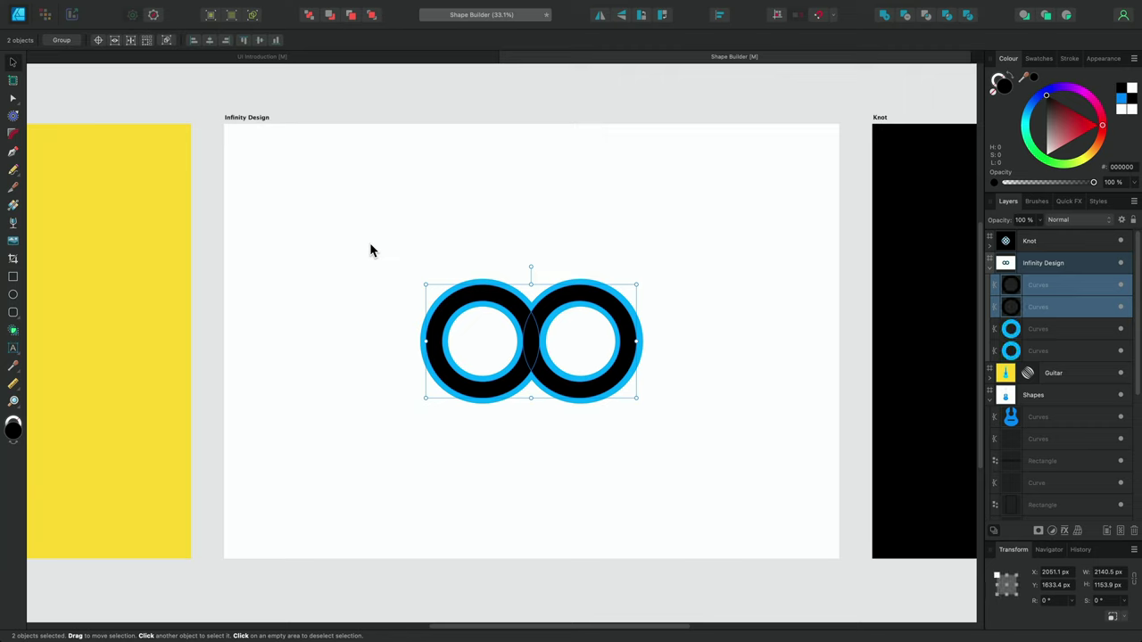
click(1060, 357)
click(1062, 336)
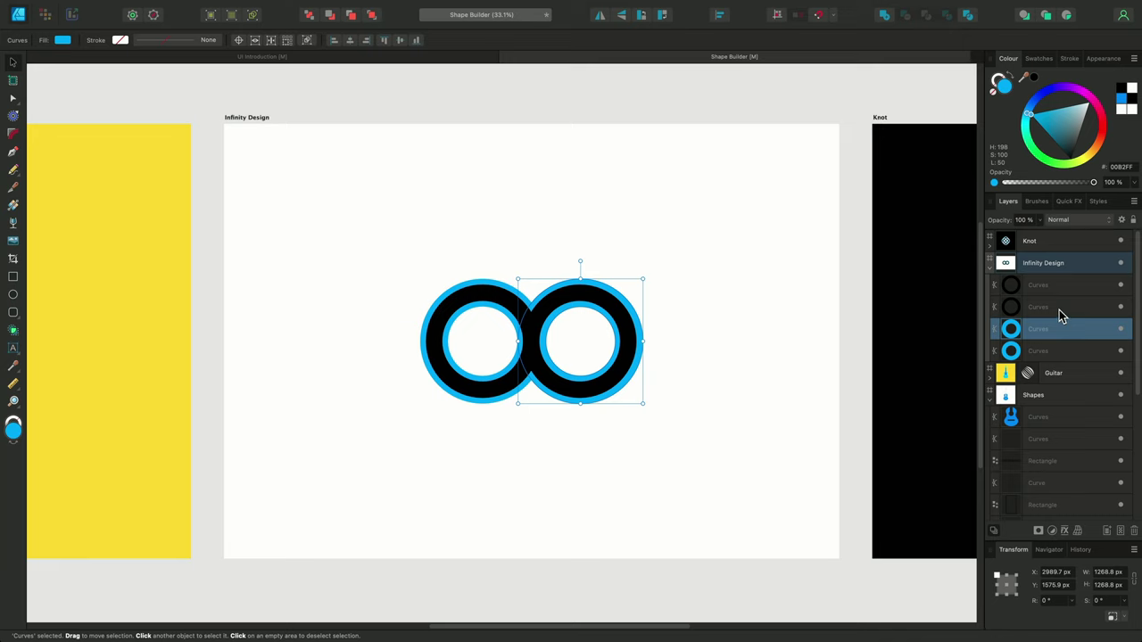
click(1062, 307)
Select all four ring curves and set the Shape Builder to the Line drag method with unused curves and areas cleaned up.
click(1061, 288)
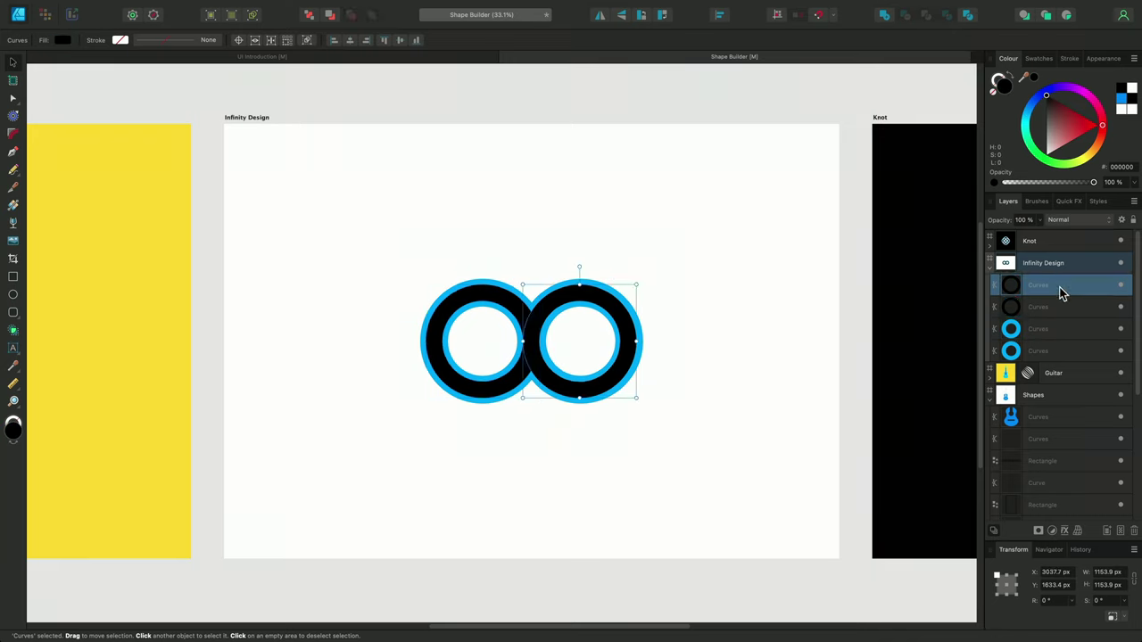
shift+click(1061, 349)
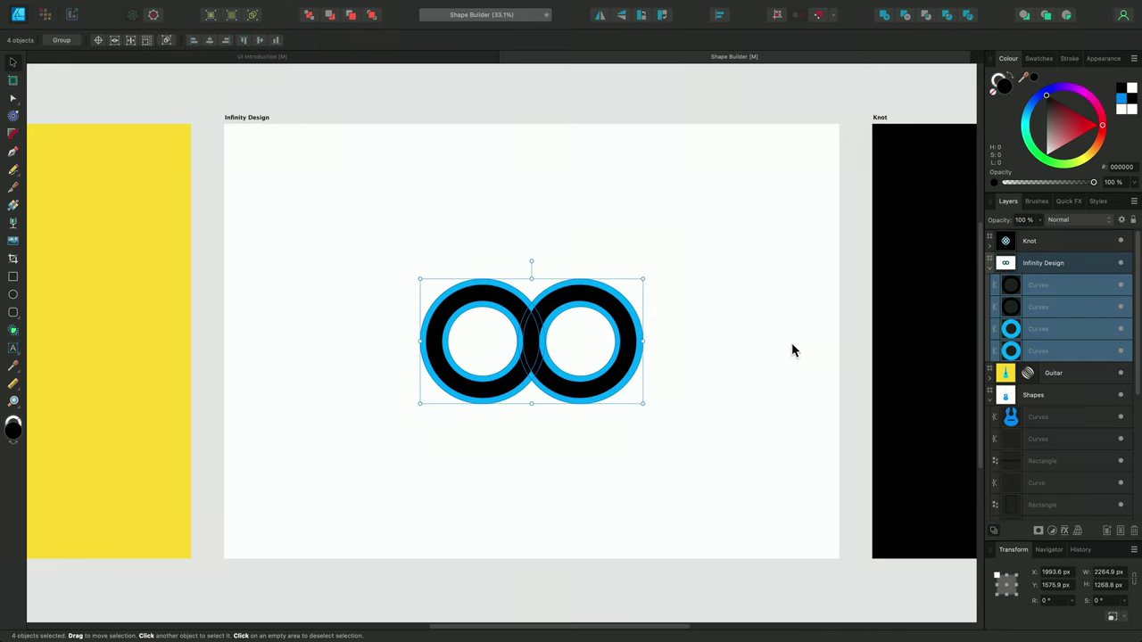
key(s)
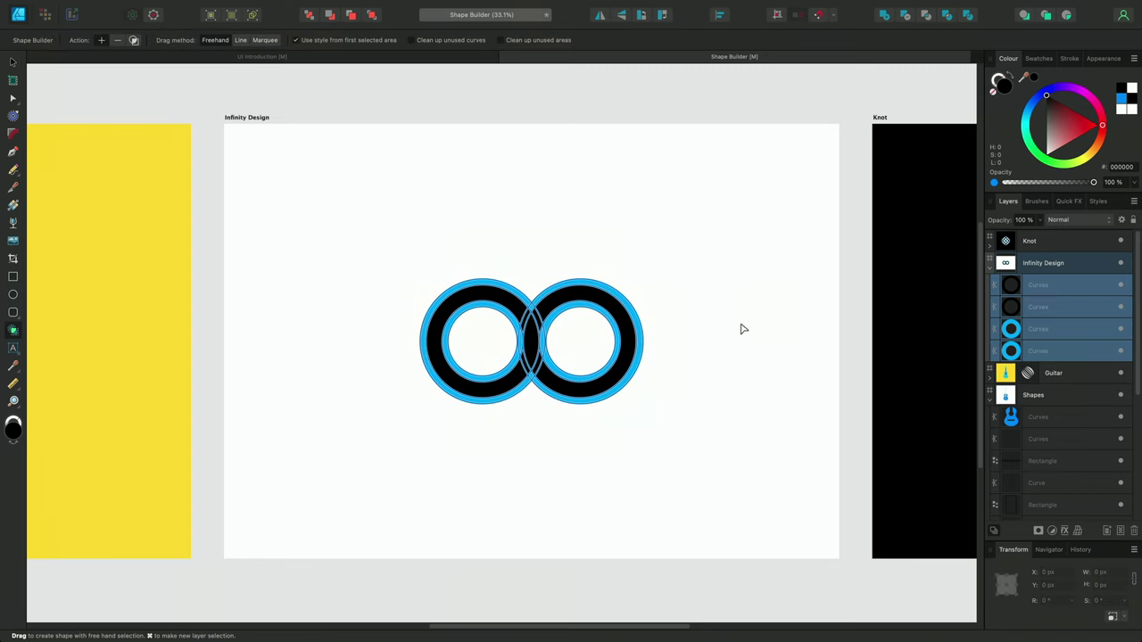
click(241, 40)
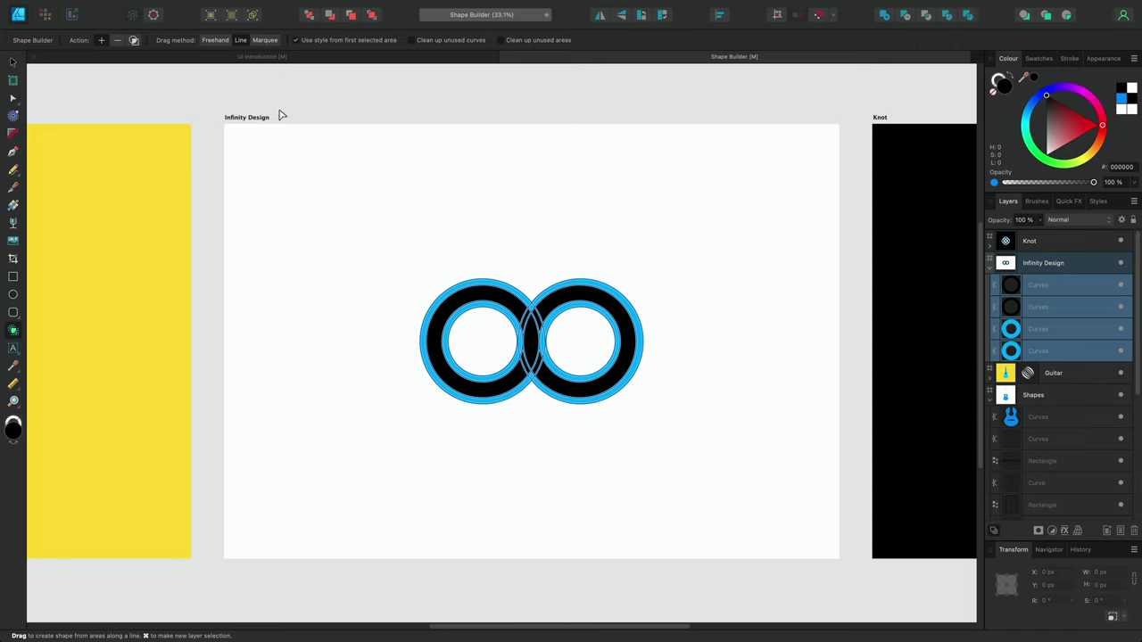
click(446, 41)
click(505, 41)
Try merging the black ring areas across the overlap into one infinity shape, and undo the merge.
scroll(705, 363, up, 5)
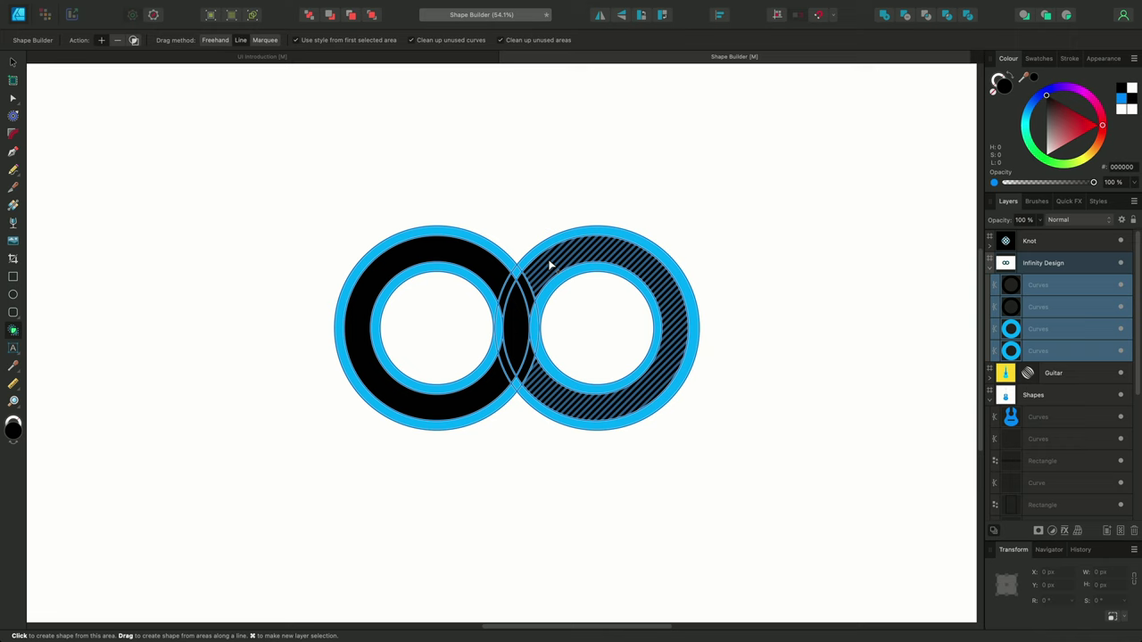
mouse_move(550, 265)
mouse_down()
mouse_move(530, 276)
mouse_move(503, 379)
mouse_up()
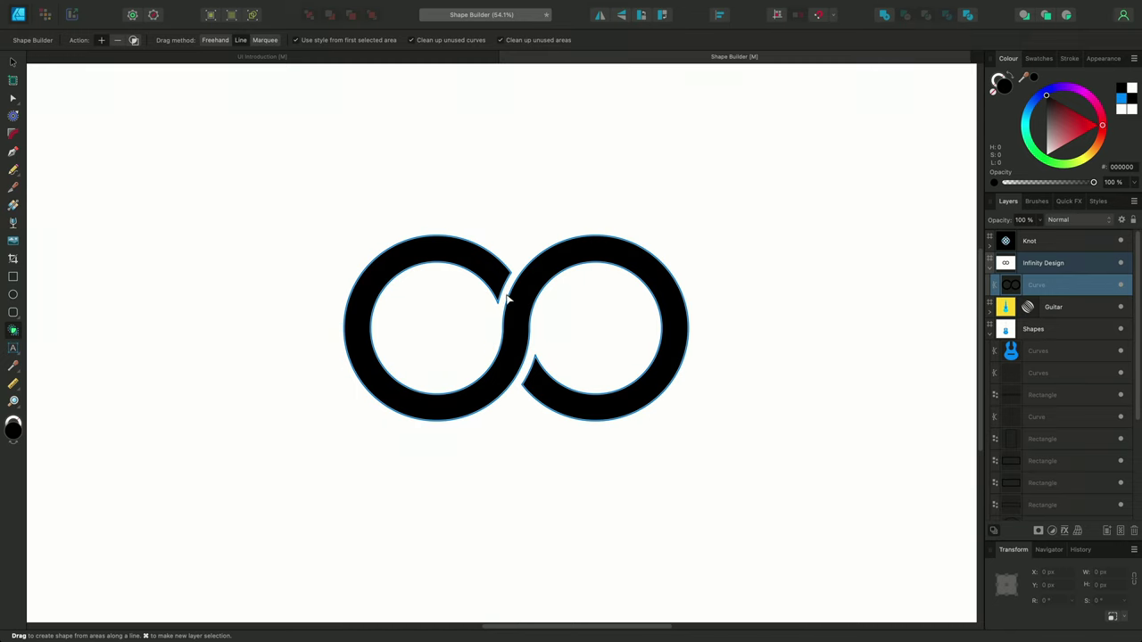
key(super+z)
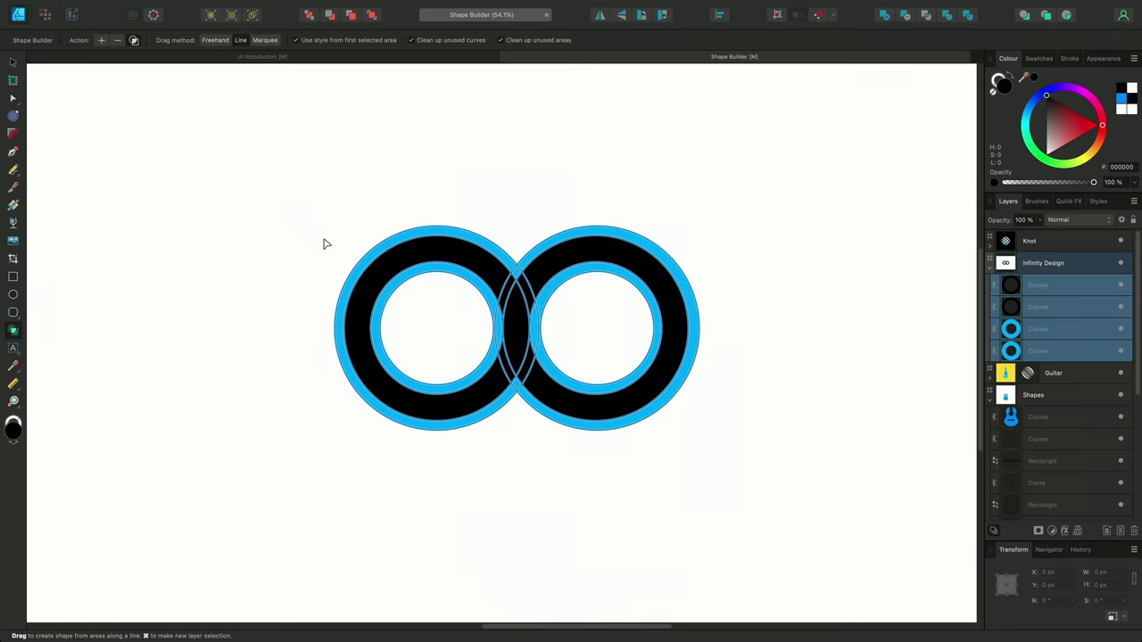
Build the infinity shape from the black ring areas while keeping the source curves, and select the four original ring curves.
drag(532, 285, 498, 366)
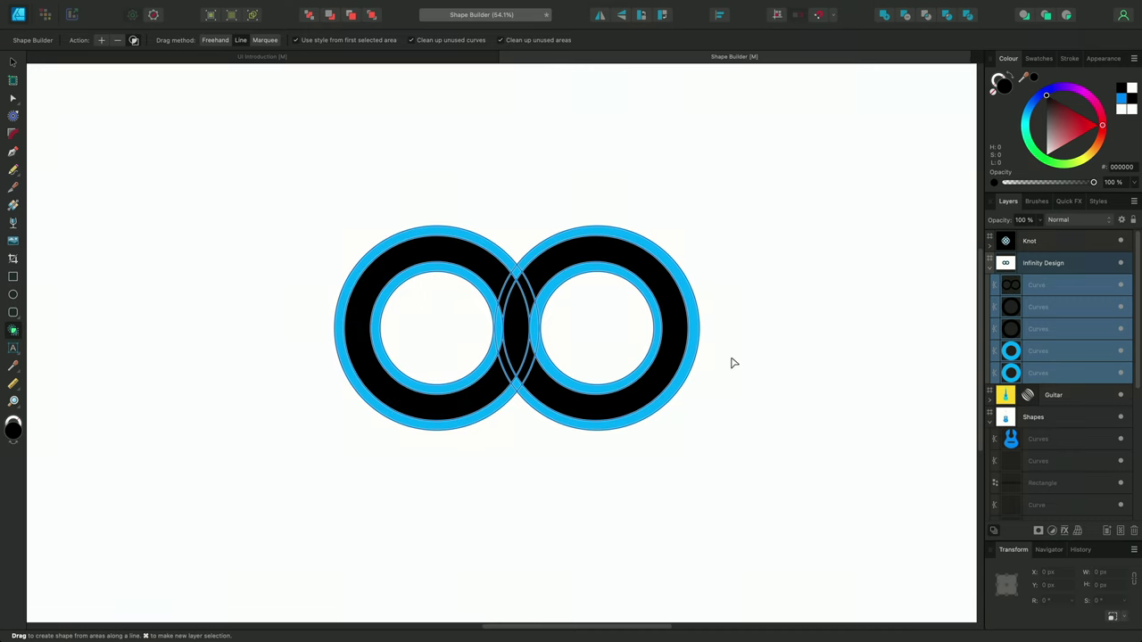
key(v)
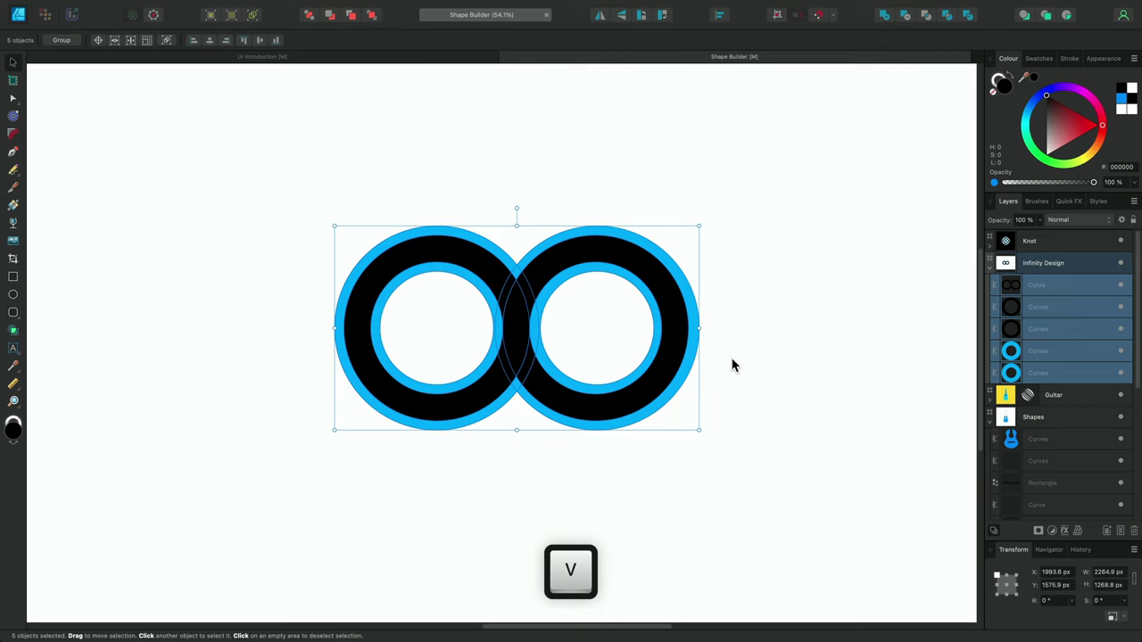
click(1084, 308)
shift+click(1081, 372)
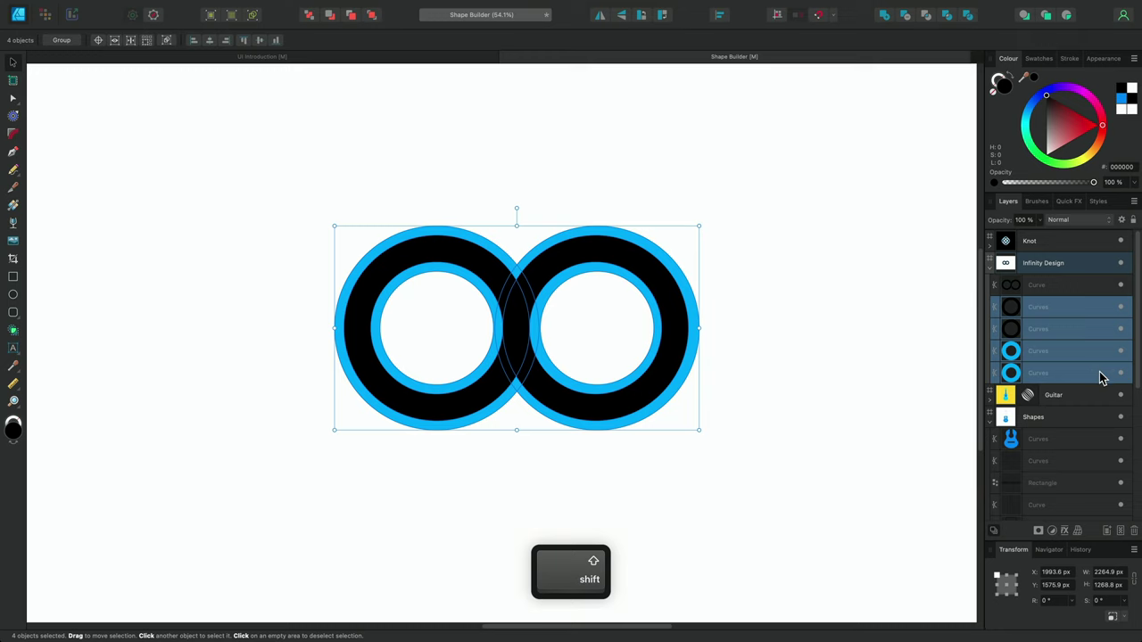
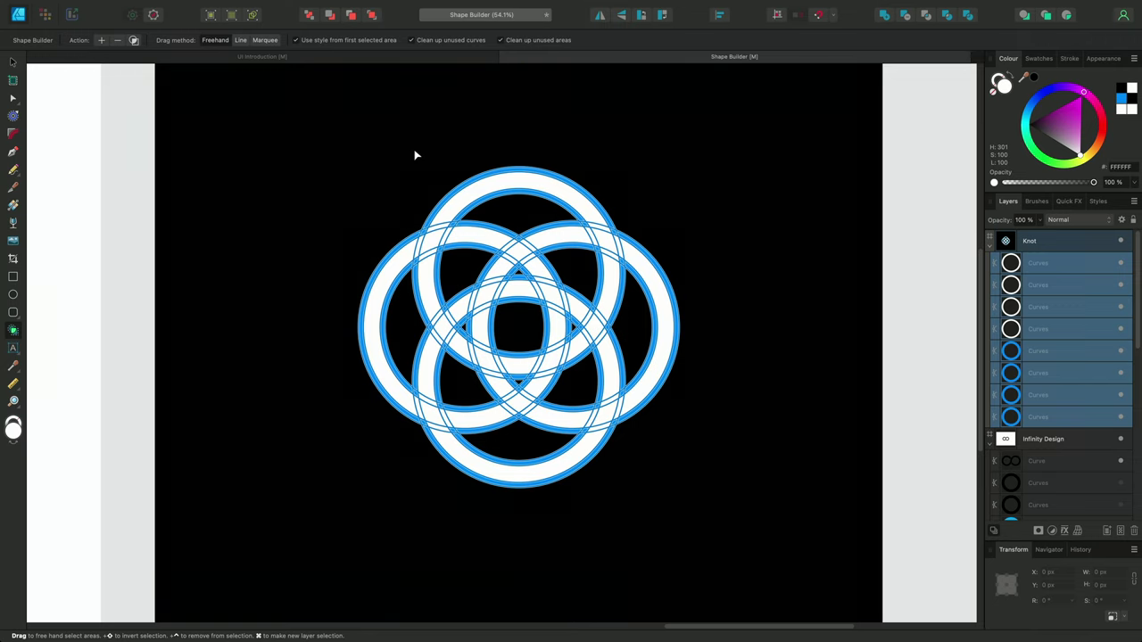
Select the ring areas that form the interlaced weave on the Knot artboard and add them together as one white shape.
click(425, 277)
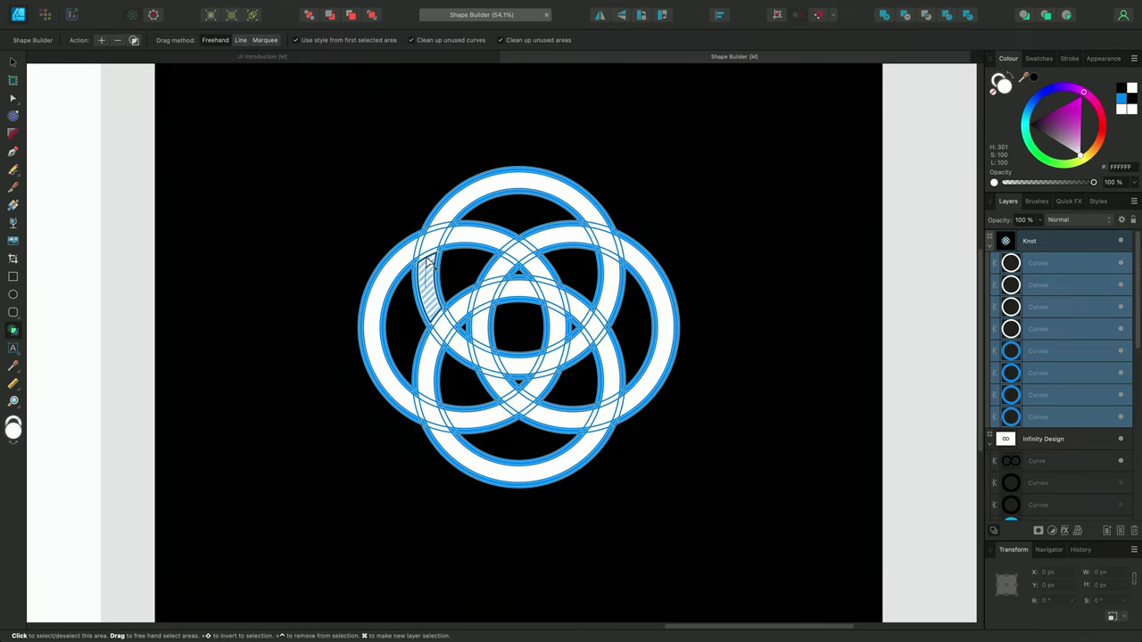
click(445, 220)
mouse_move(568, 245)
mouse_down()
mouse_move(616, 241)
mouse_move(656, 285)
mouse_move(660, 348)
mouse_up()
mouse_move(612, 392)
mouse_down()
mouse_move(593, 440)
mouse_move(411, 406)
mouse_up()
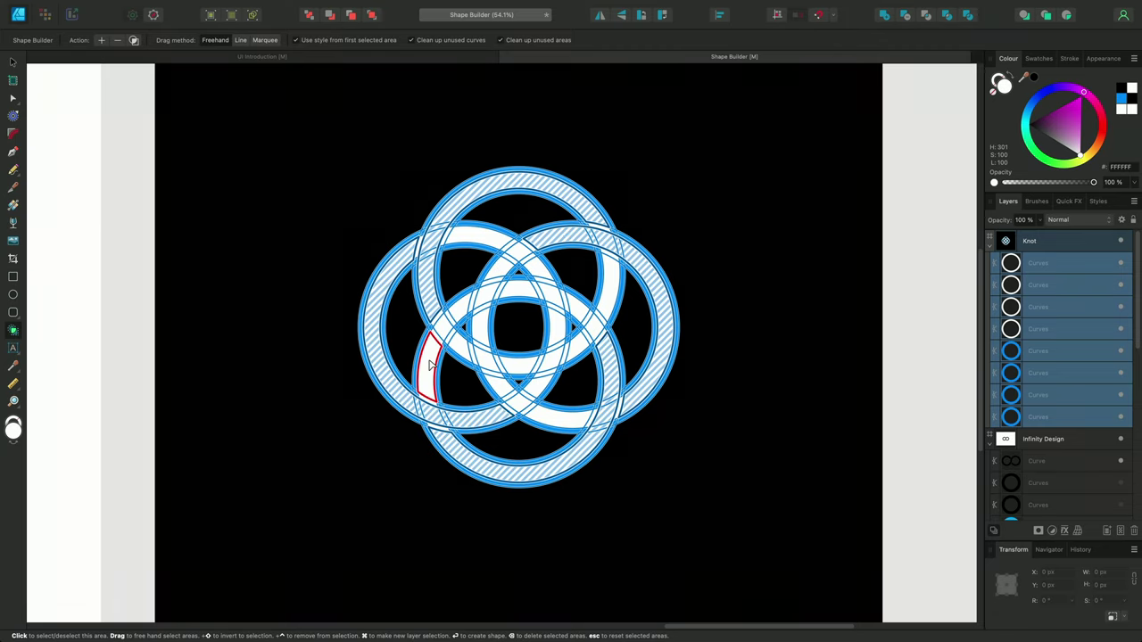
mouse_move(430, 364)
mouse_down()
mouse_move(497, 243)
mouse_move(553, 281)
mouse_move(611, 299)
mouse_move(560, 412)
mouse_move(535, 417)
mouse_move(489, 385)
mouse_move(522, 371)
mouse_move(459, 343)
mouse_move(491, 323)
mouse_move(481, 329)
mouse_move(487, 289)
mouse_move(504, 263)
mouse_move(525, 290)
mouse_move(576, 308)
mouse_move(551, 391)
mouse_up()
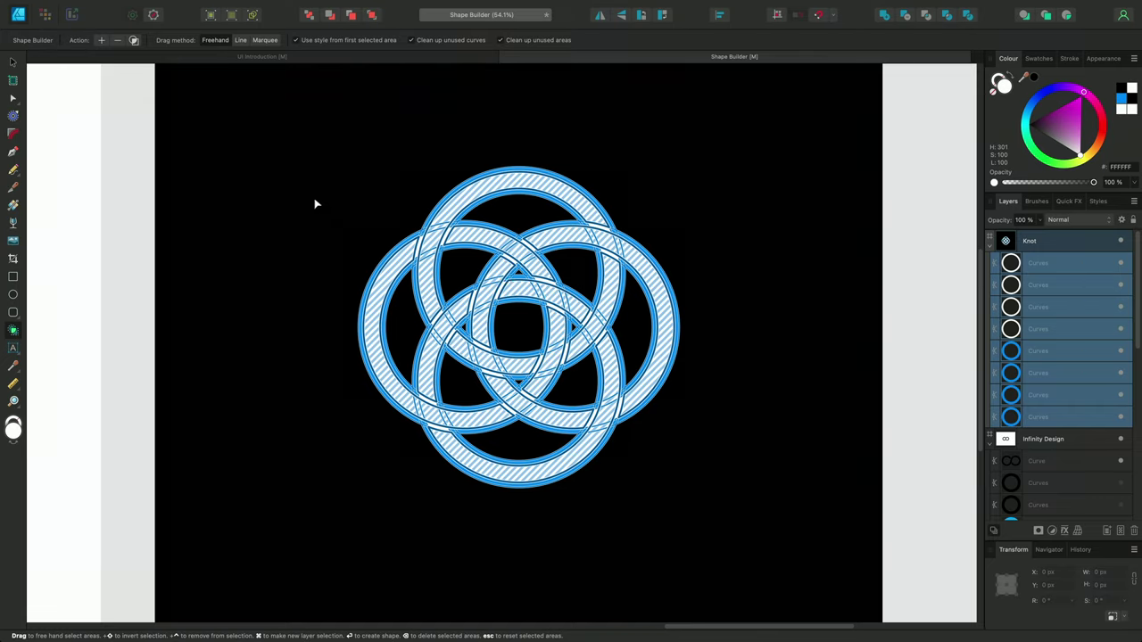
click(102, 39)
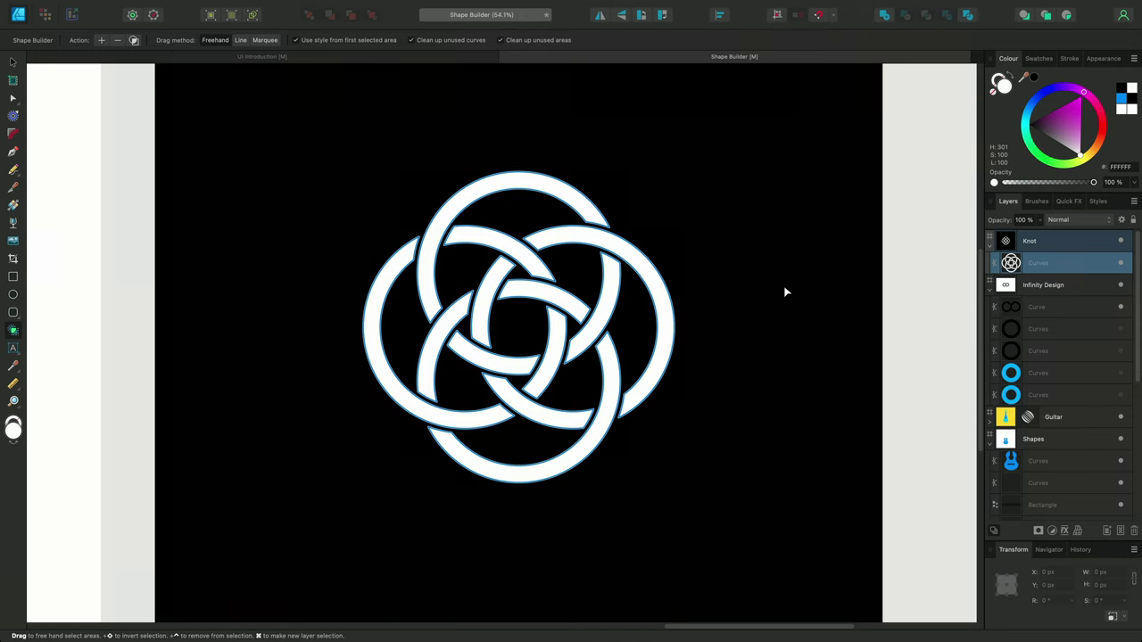
Separate the knot shape into individual curves and group the three curves that form its top ring.
key(v)
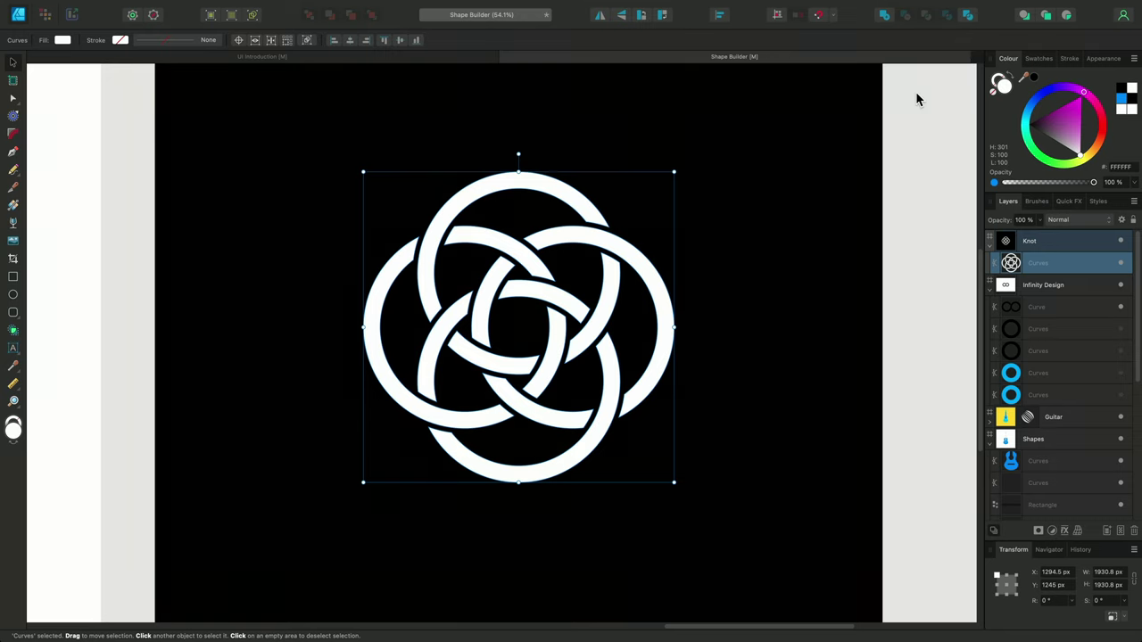
click(966, 15)
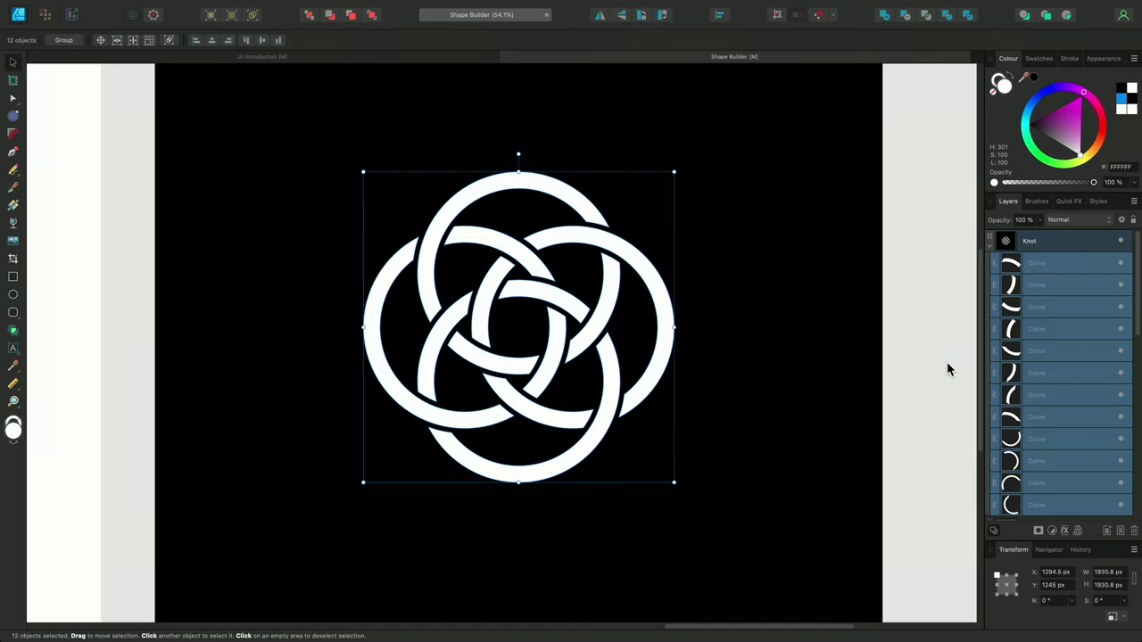
click(428, 272)
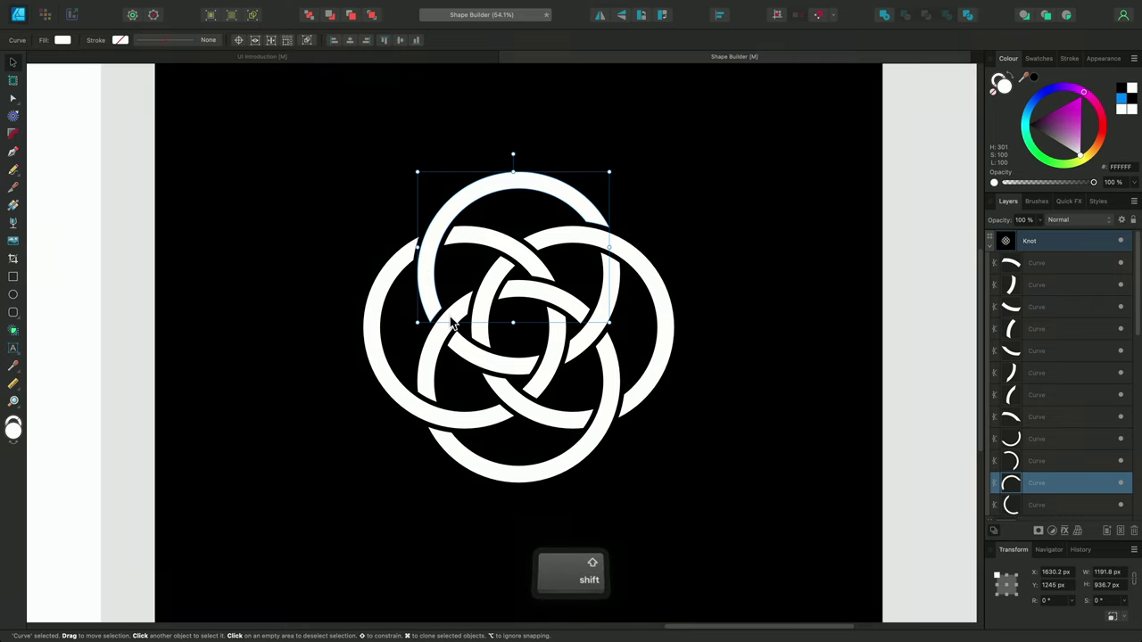
shift+click(478, 357)
shift+click(604, 306)
key(super+g)
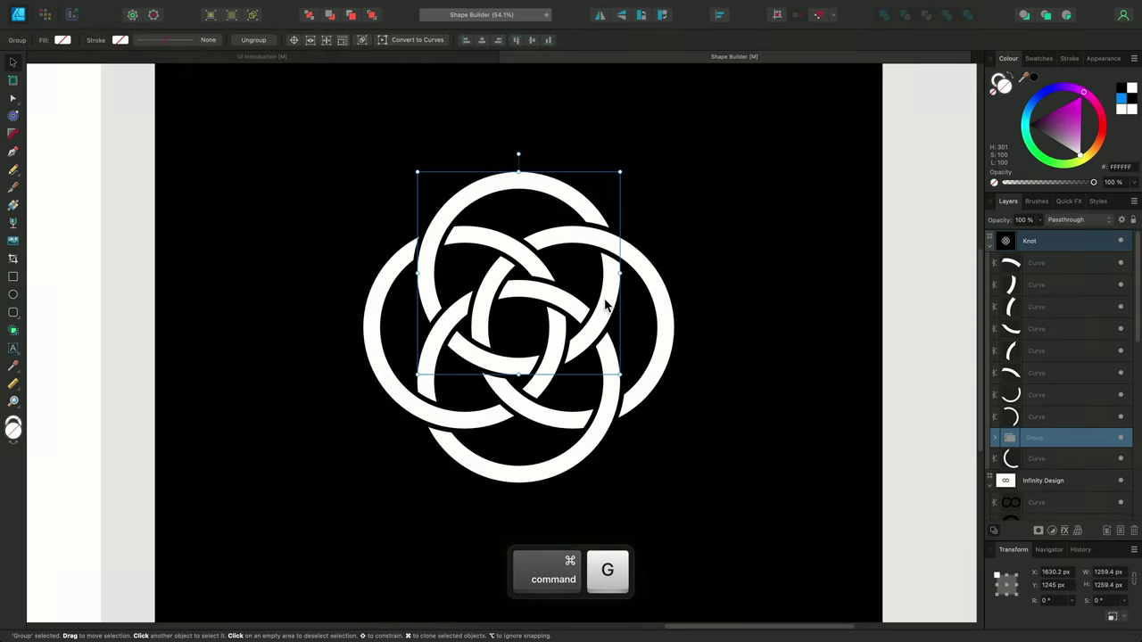
Group the three curves that form the knot's right-hand ring.
click(600, 248)
shift+click(515, 343)
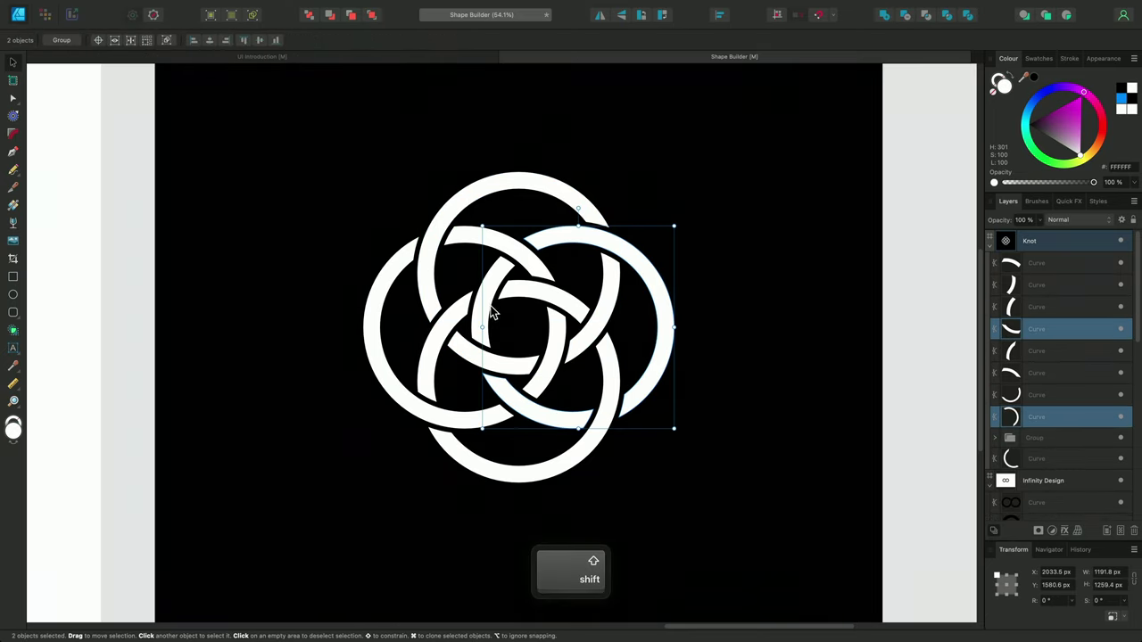
shift+click(488, 306)
key(super+g)
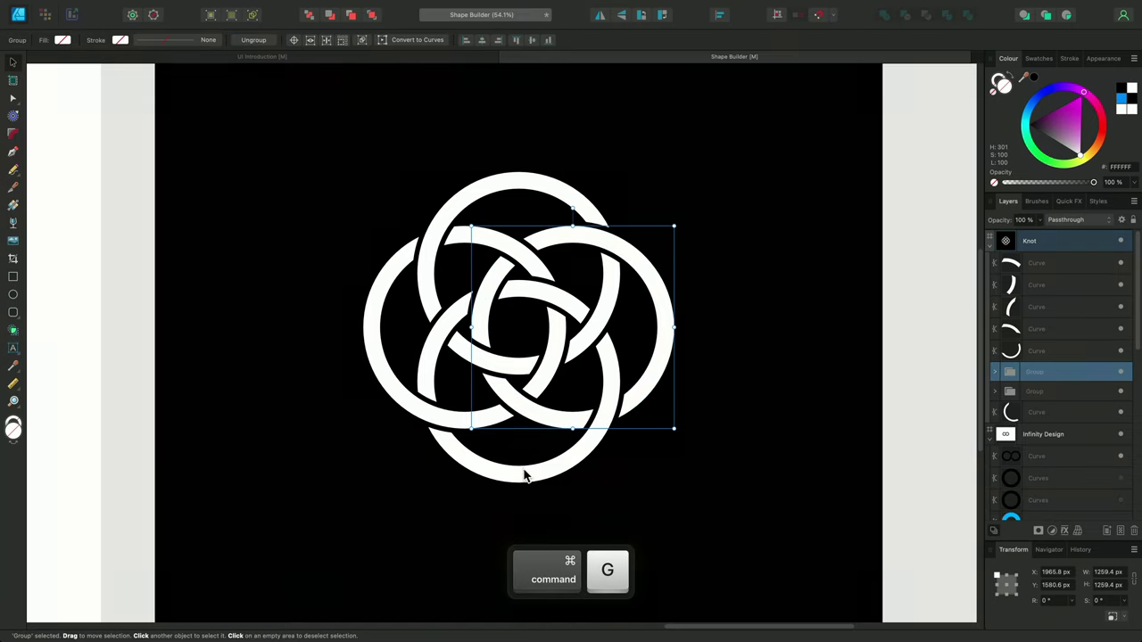
Group the three curves that form the knot's bottom ring.
click(524, 479)
shift+click(555, 321)
shift+click(562, 308)
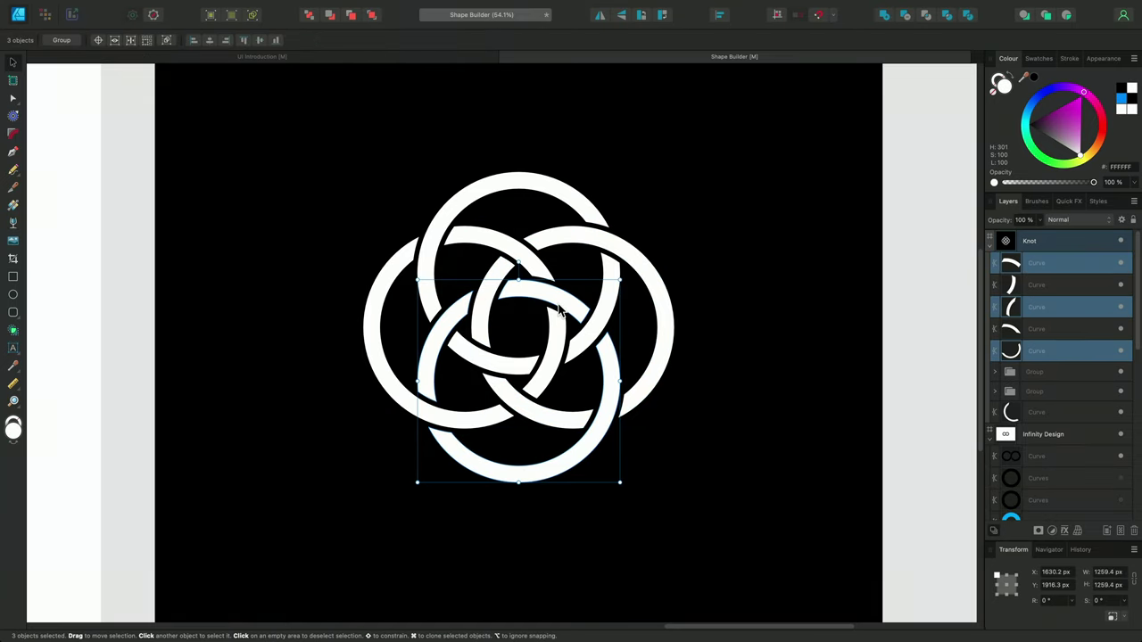
key(super+g)
Group the three curves that form the knot's left-hand ring.
click(558, 353)
shift+click(517, 277)
shift+click(505, 254)
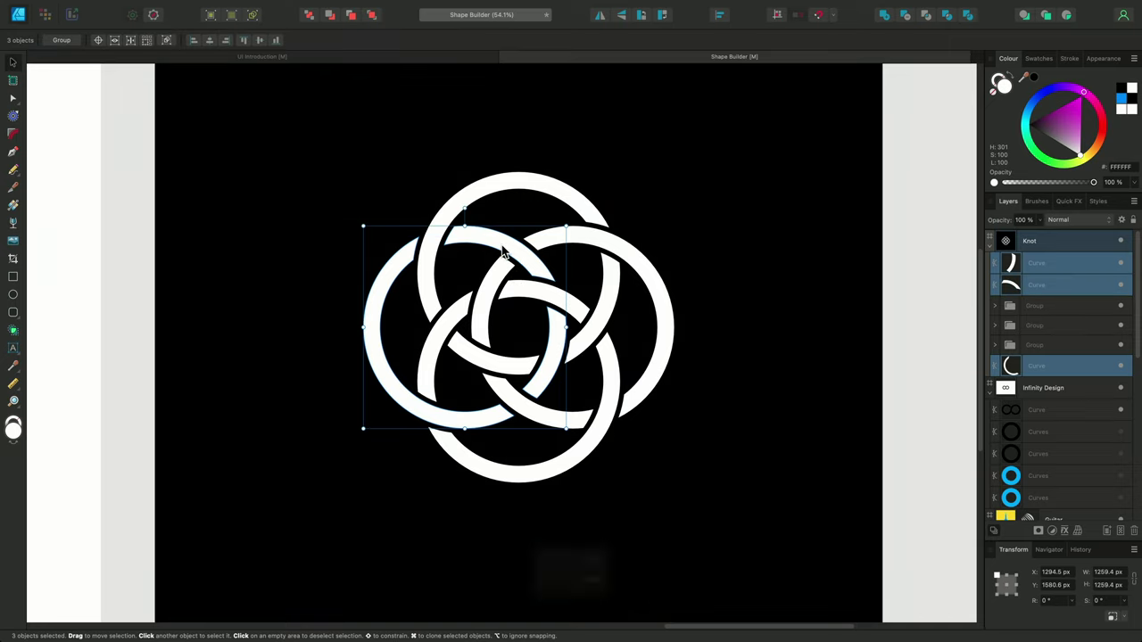
key(super+g)
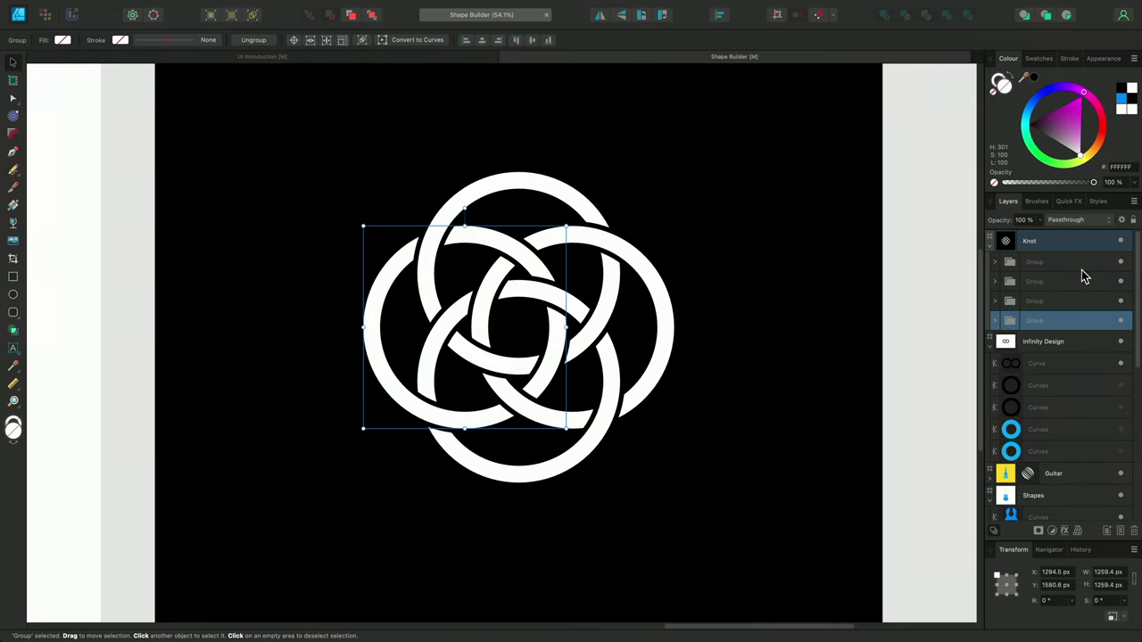
Fill the knot's top ring yellow, right ring red, bottom ring magenta (F300FF) and left ring blue (0099FF), then deselect everything.
click(583, 213)
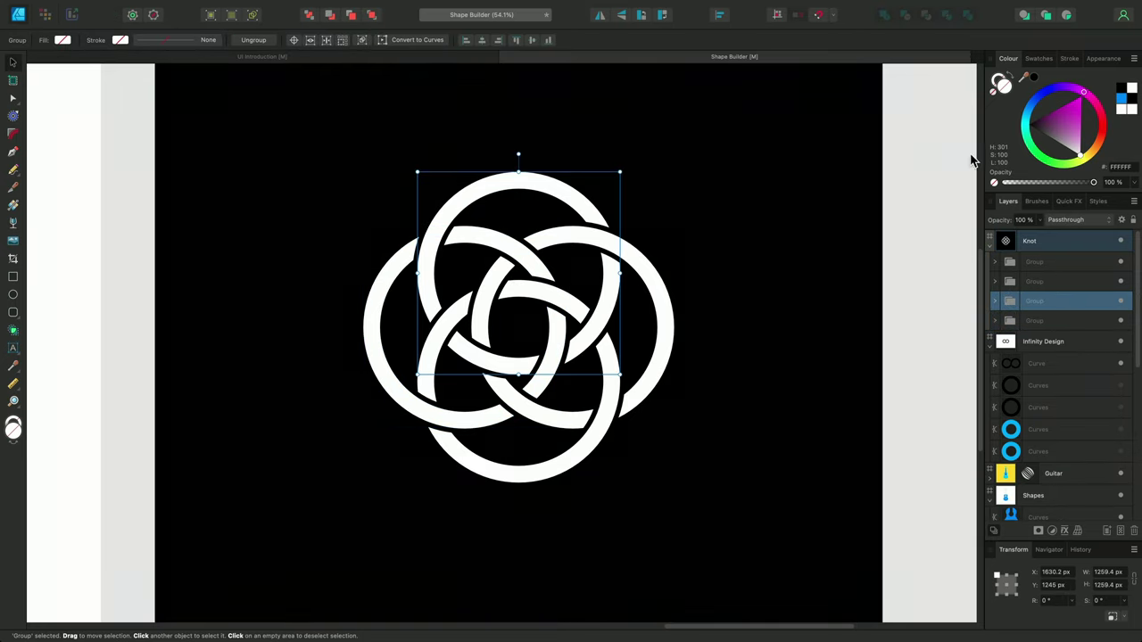
click(1087, 161)
click(675, 320)
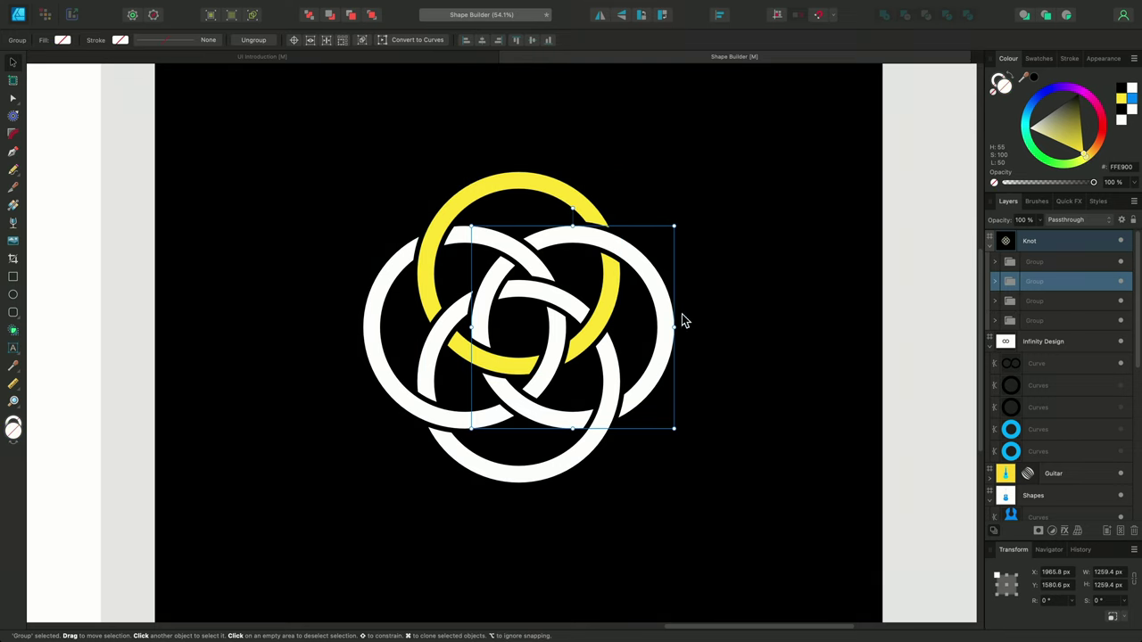
click(1099, 133)
click(592, 451)
click(1080, 93)
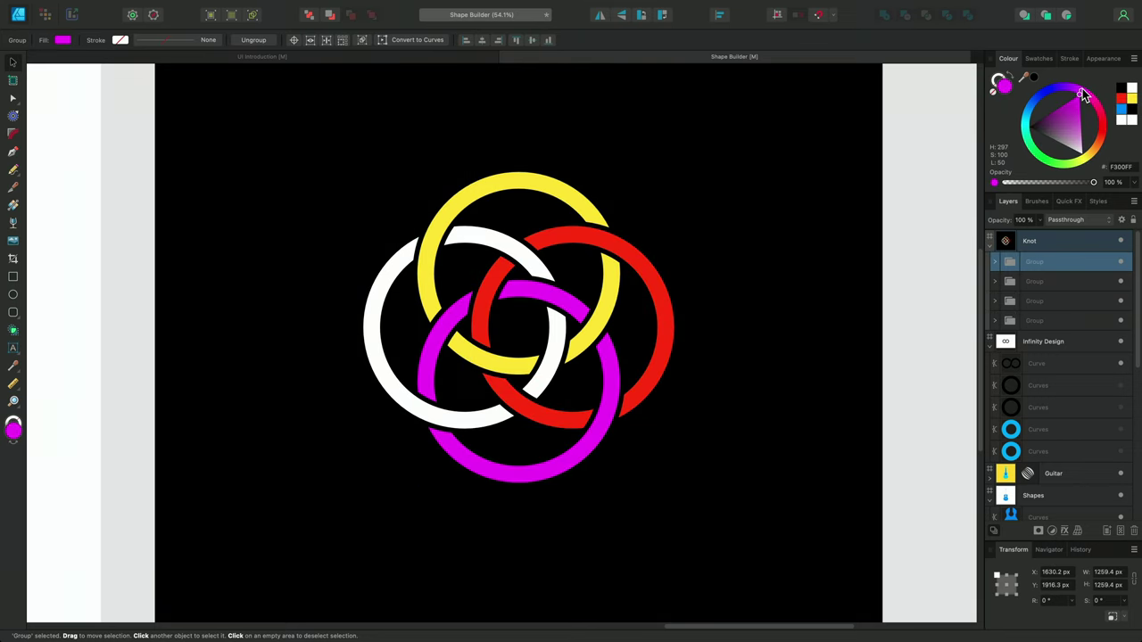
click(376, 329)
click(1030, 120)
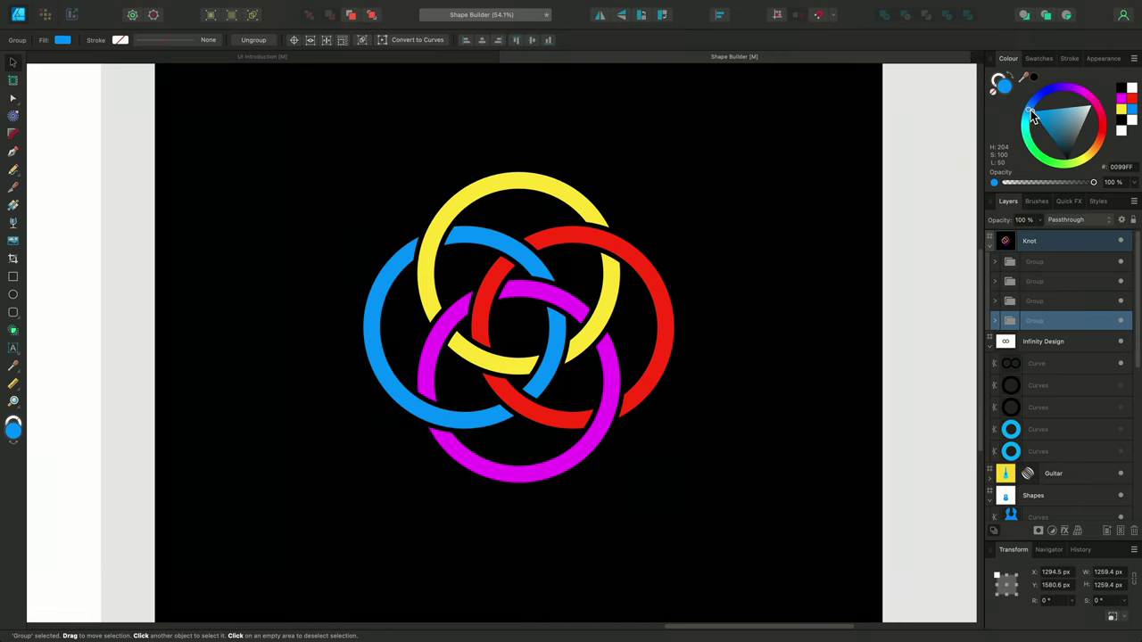
click(789, 314)
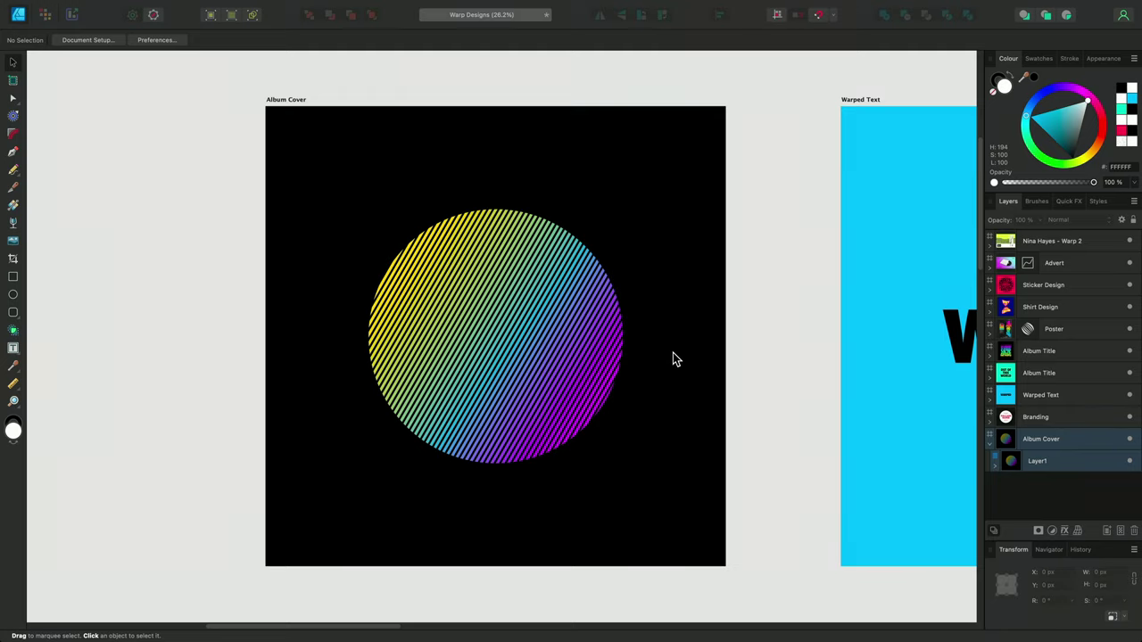
Apply a Mesh warp group to the striped line group nested inside the Album Cover artboard's ellipse.
click(578, 372)
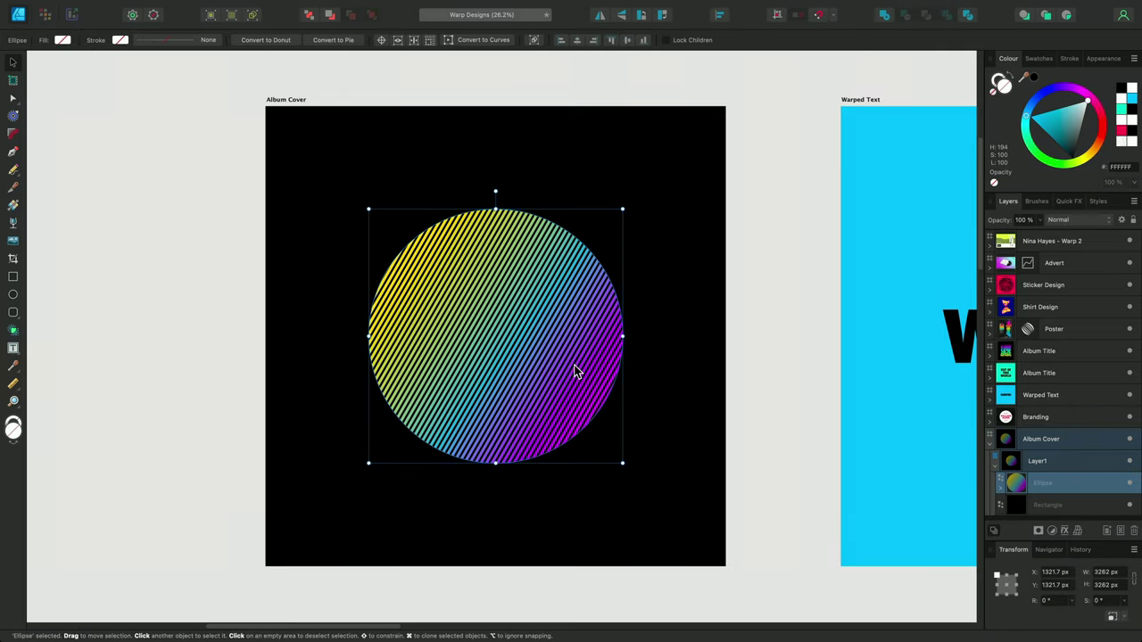
click(1000, 489)
scroll(1069, 443, down, 1)
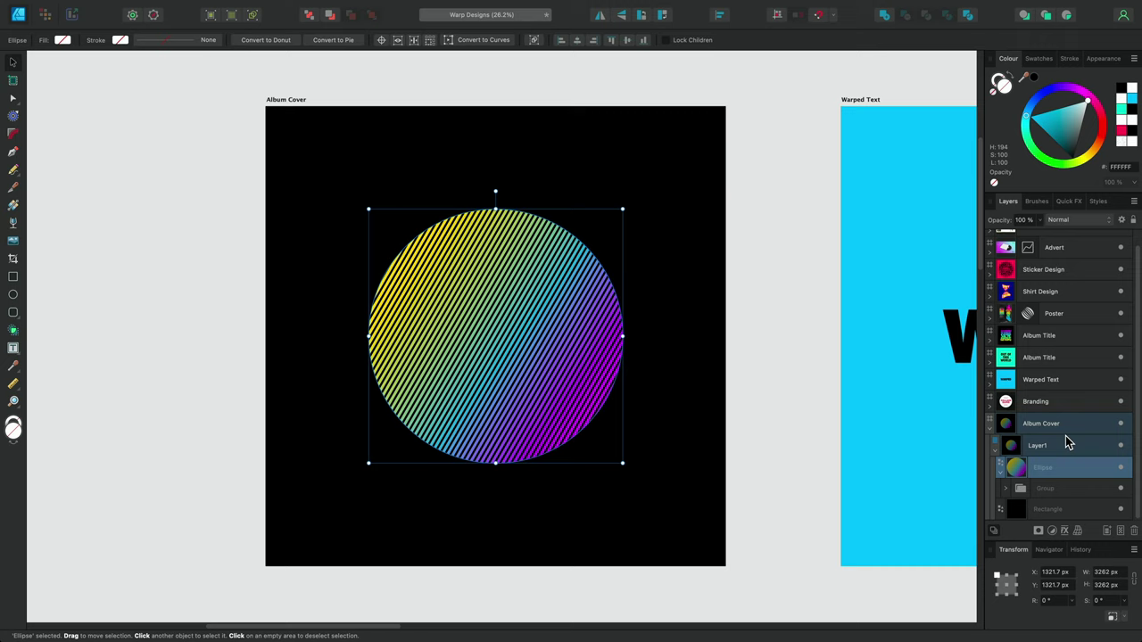
click(1065, 486)
click(1077, 531)
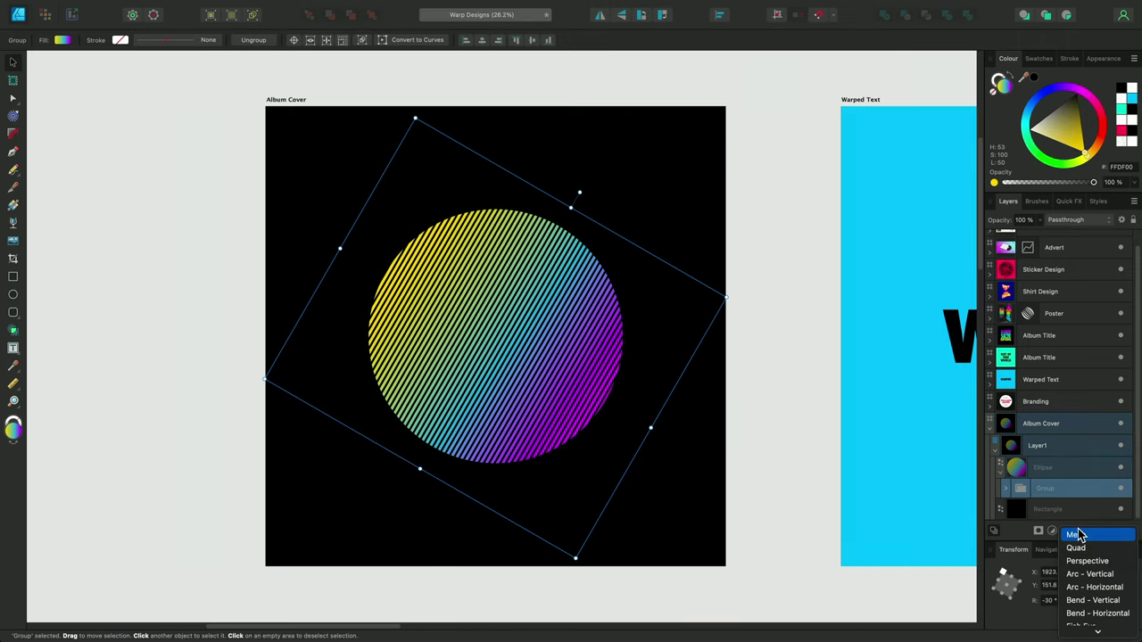
mouse_move(1092, 633)
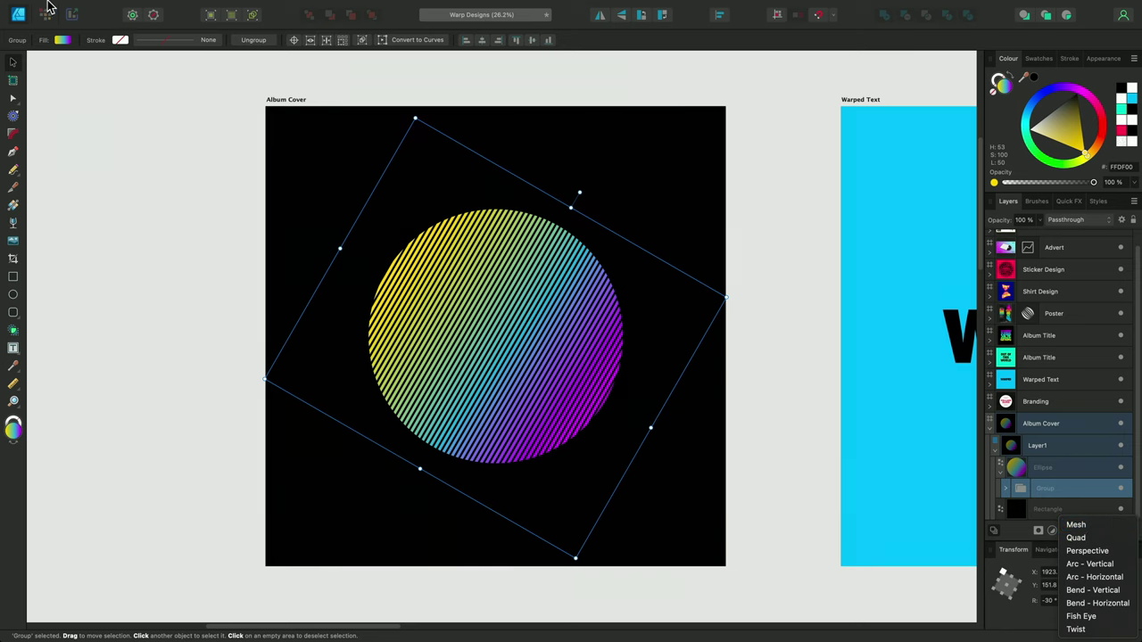
click(152, 8)
click(203, 7)
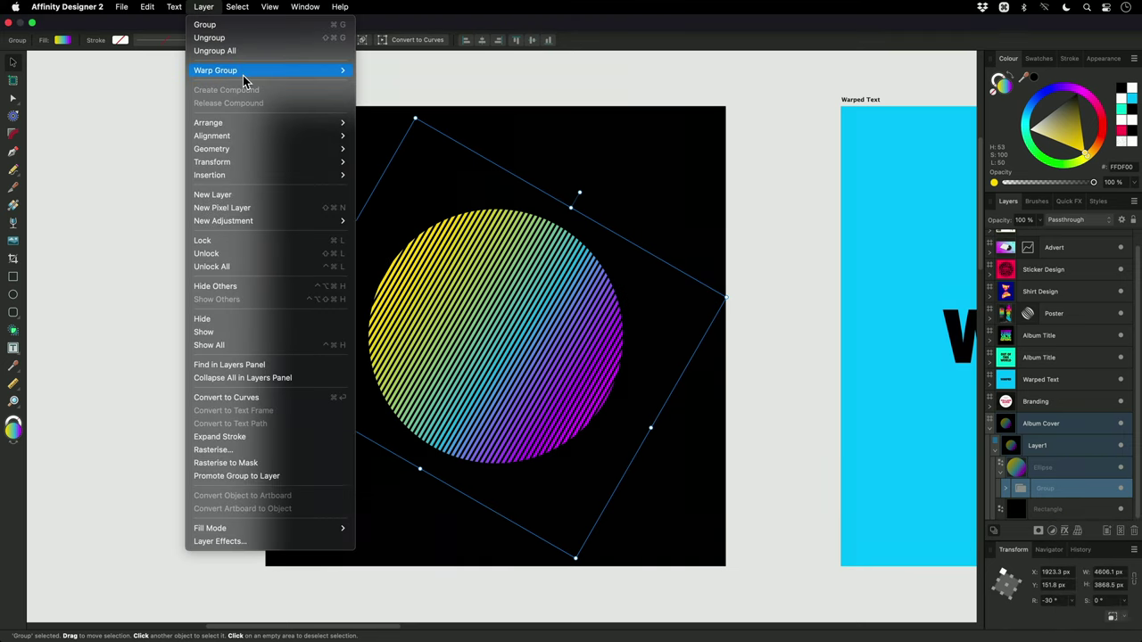
mouse_move(246, 77)
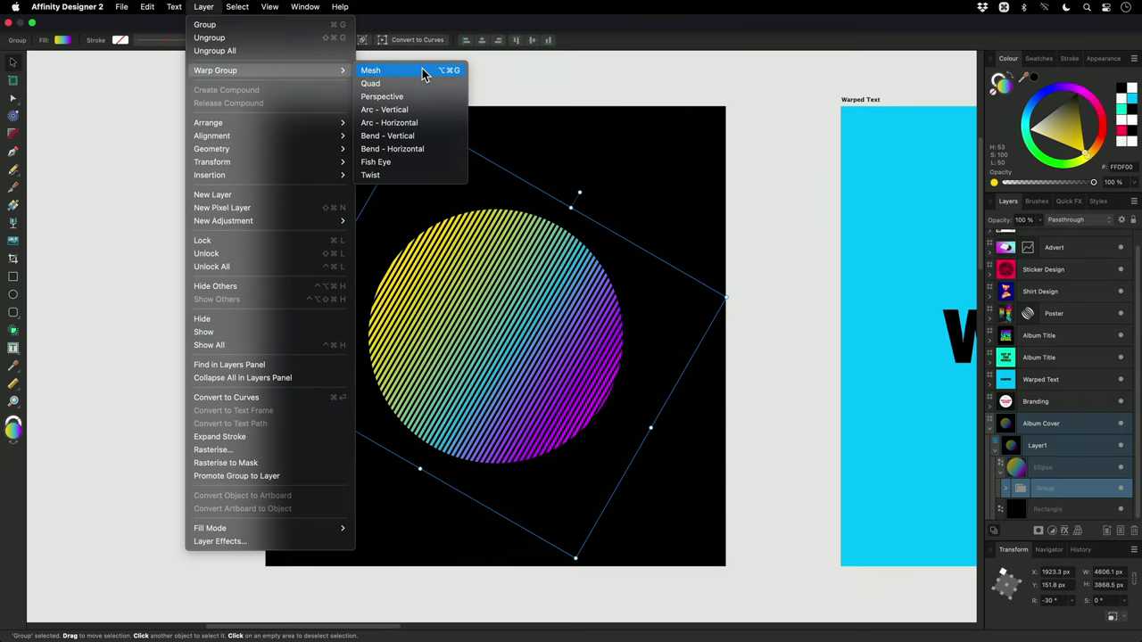
key(alt+super+g)
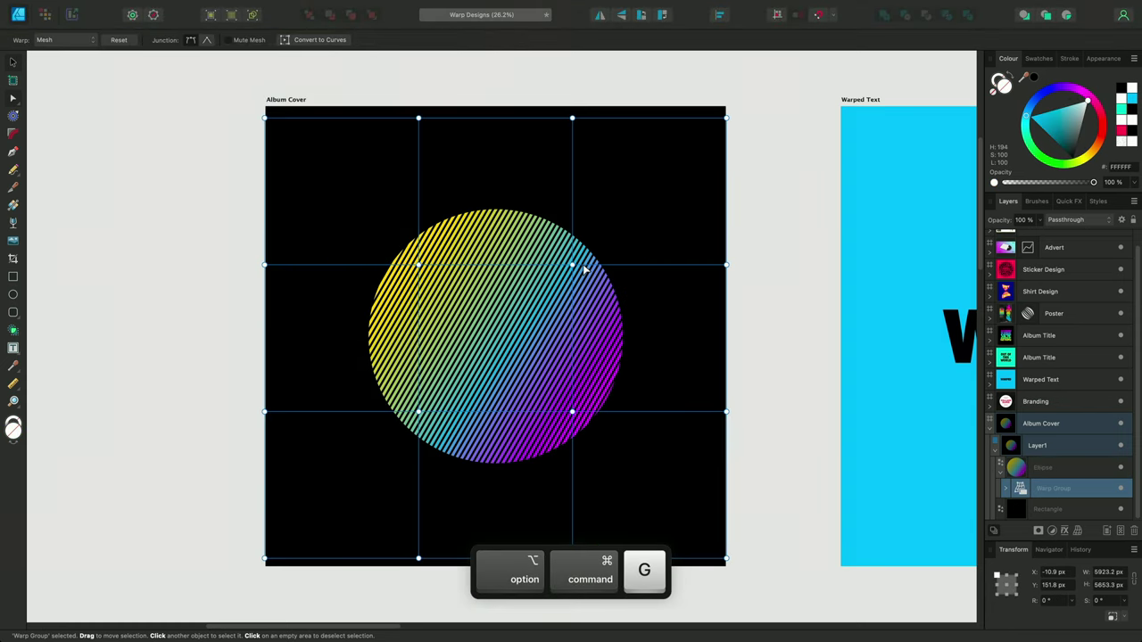
key(alt)
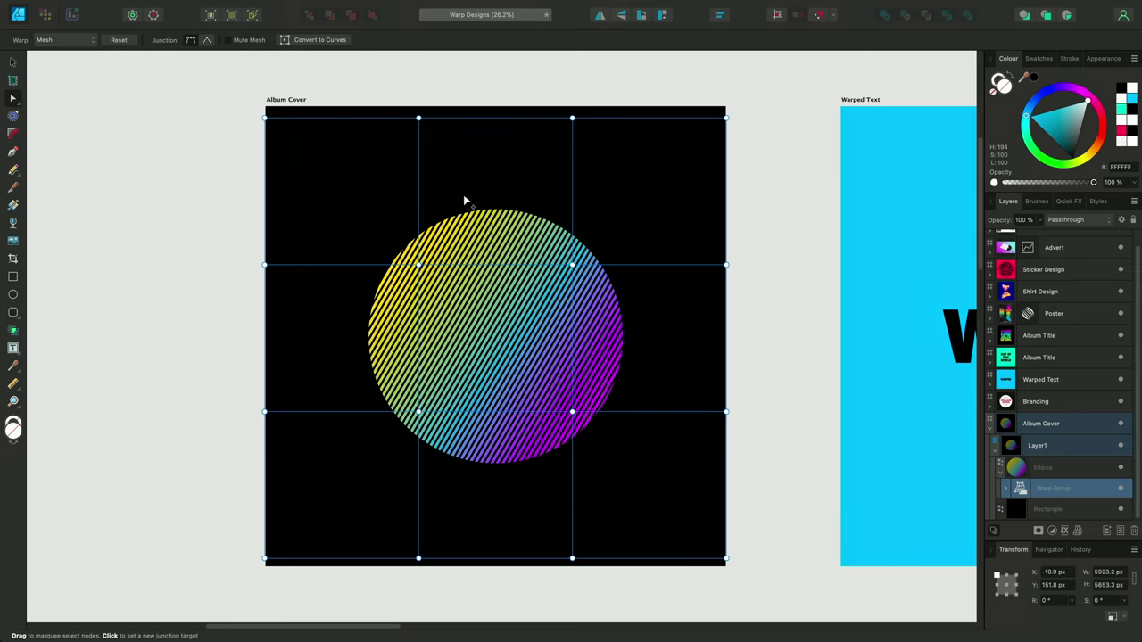
click(82, 40)
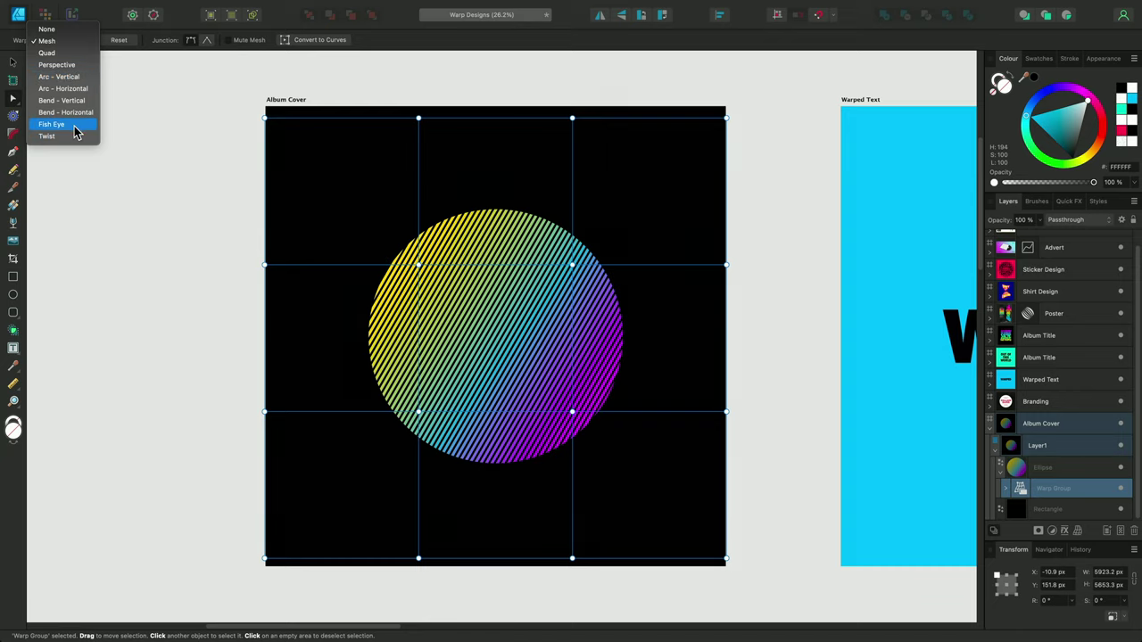
click(86, 42)
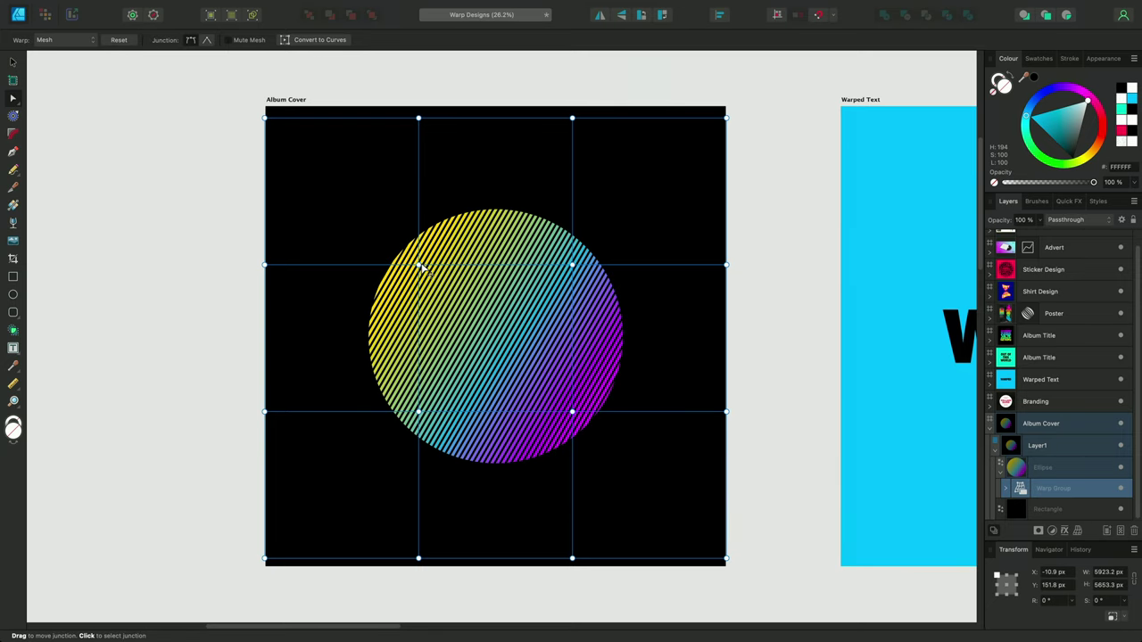
Move the mesh's upper-left and lower-right inner nodes toward the circle's centre and angle the lower-right node's handles to bend the stripes.
drag(418, 265, 455, 303)
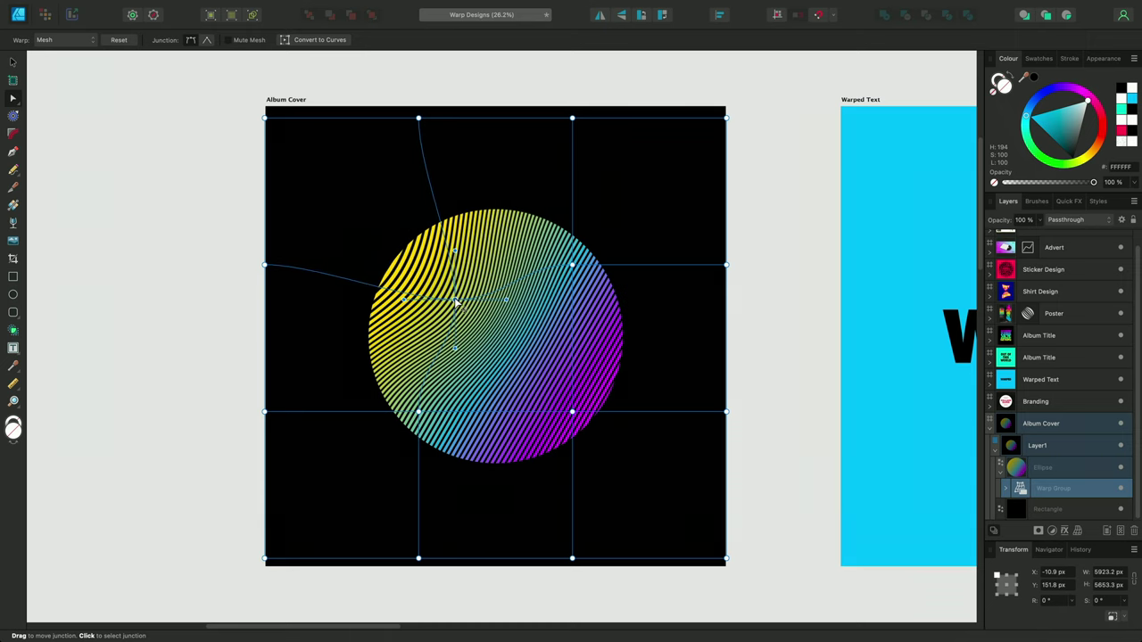
drag(571, 411, 511, 423)
drag(512, 374, 574, 337)
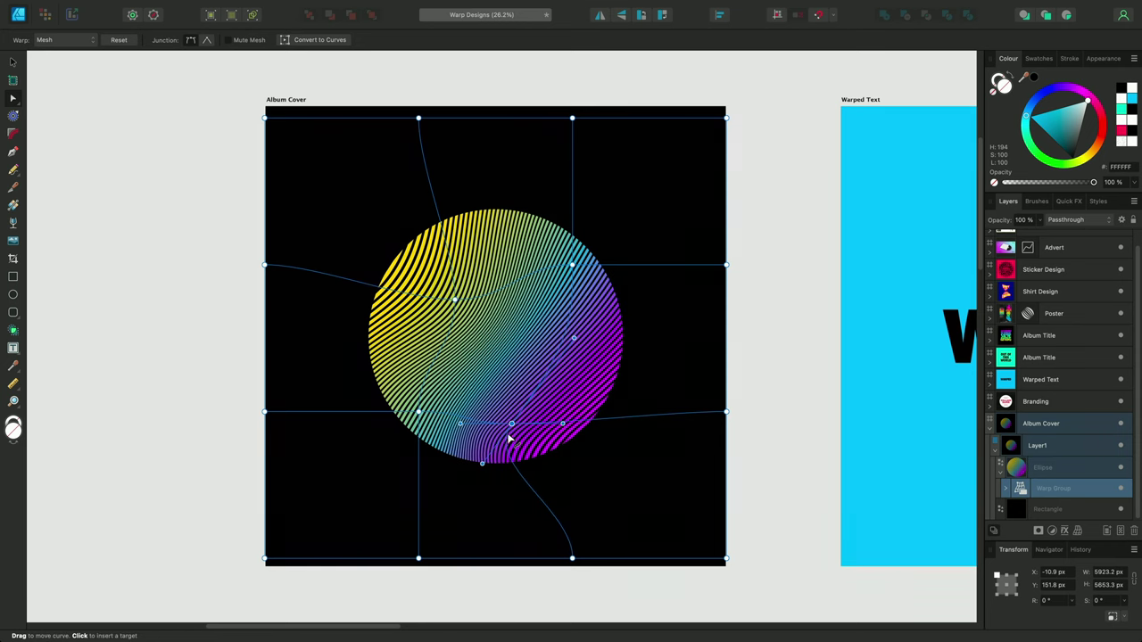
drag(513, 426, 511, 387)
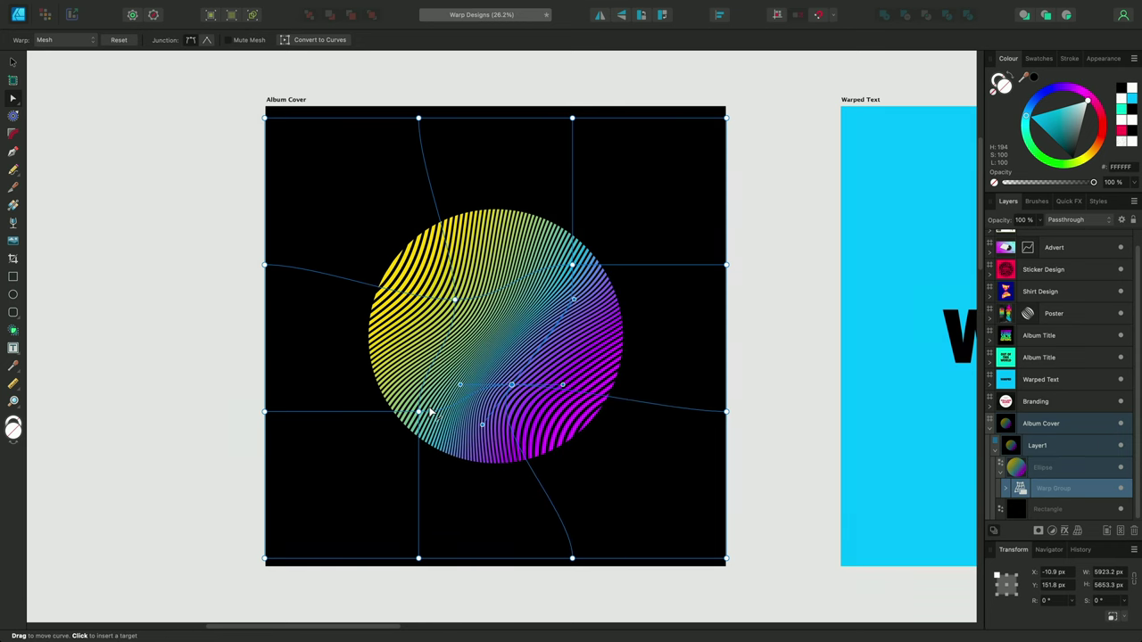
Nudge the mesh's lower-left inner node down and right, raise the upper-right one above the circle with a lengthened lower handle, and bend the left curve.
drag(418, 414, 430, 433)
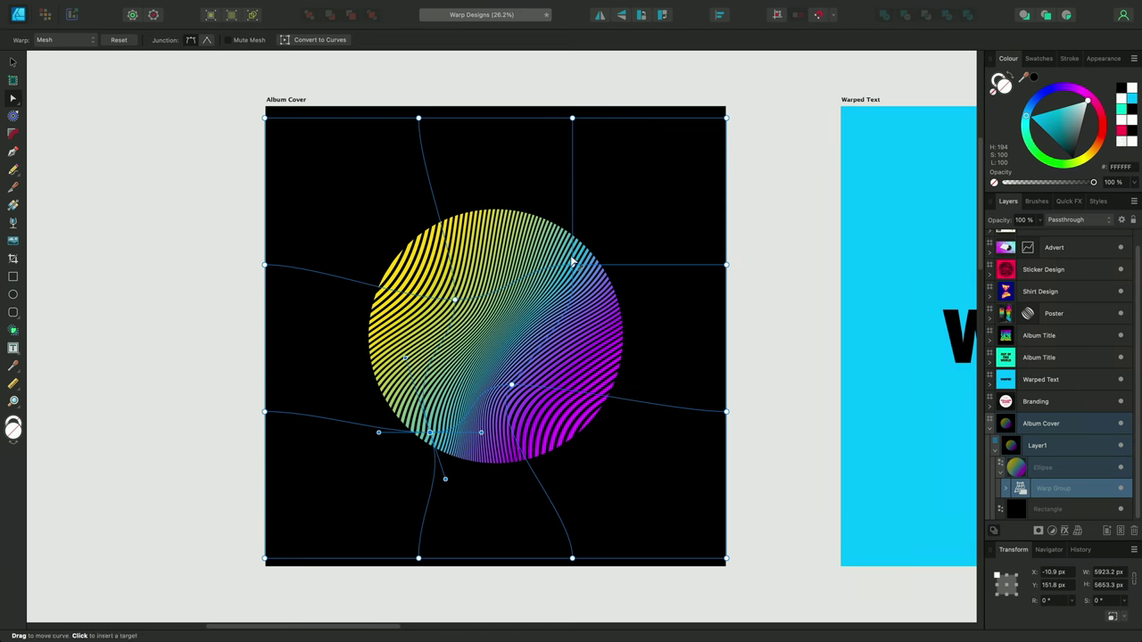
drag(572, 265, 545, 192)
drag(546, 242, 561, 298)
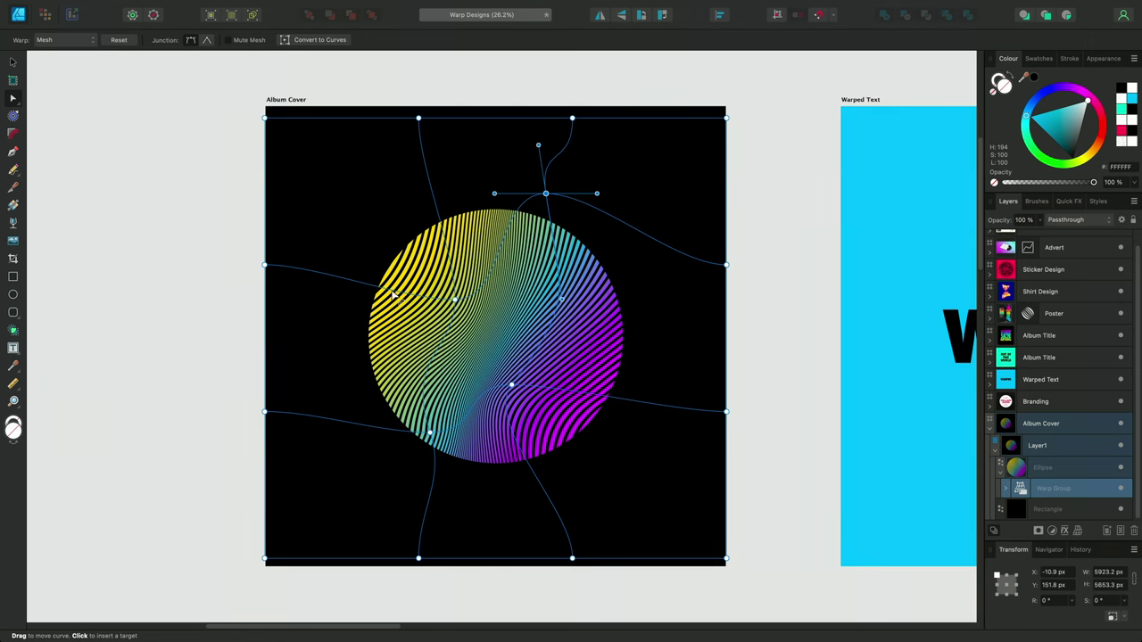
drag(395, 298, 411, 303)
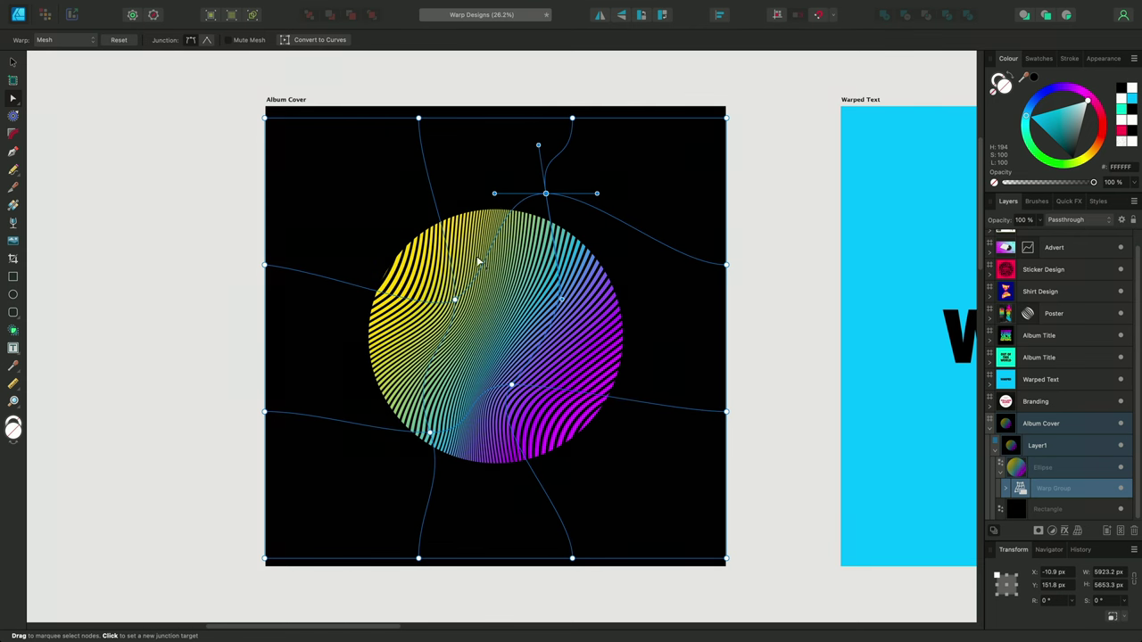
Toggle Mute Mesh on and off to compare the original stripes with the warped ones, ending with the warp active and the Move tool selected.
click(250, 41)
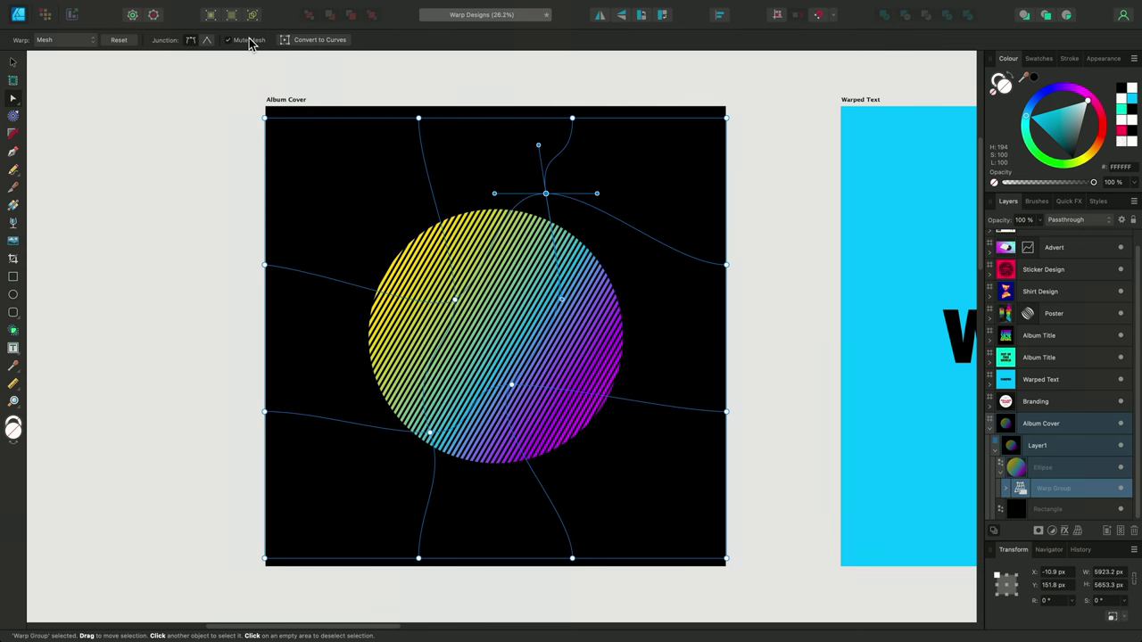
click(250, 41)
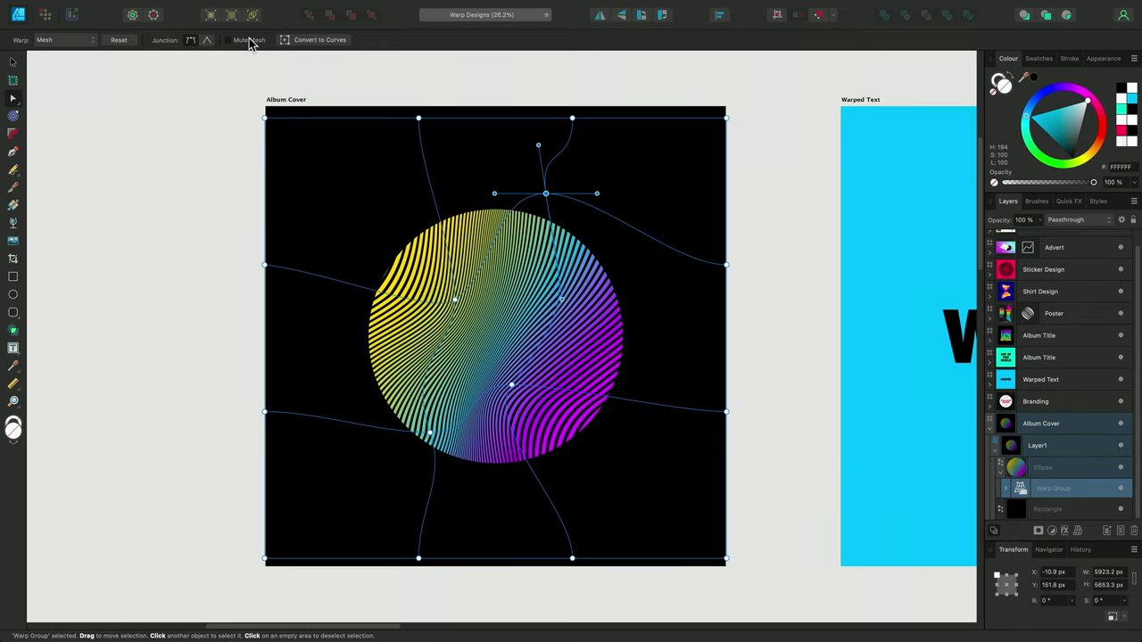
click(230, 40)
click(249, 41)
click(239, 42)
click(239, 43)
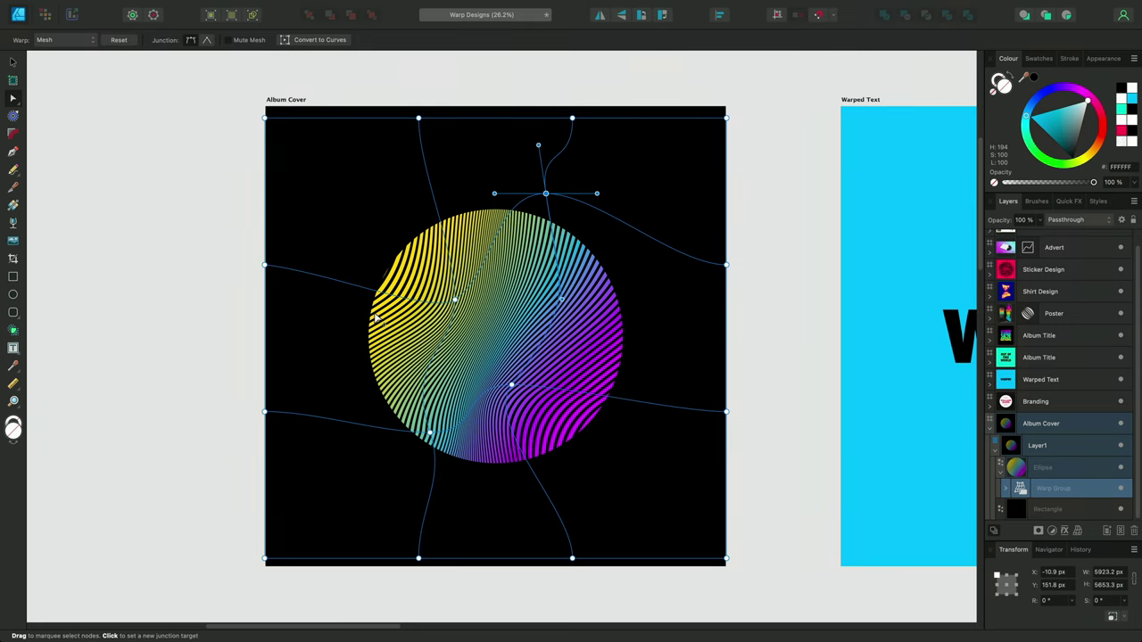
key(v)
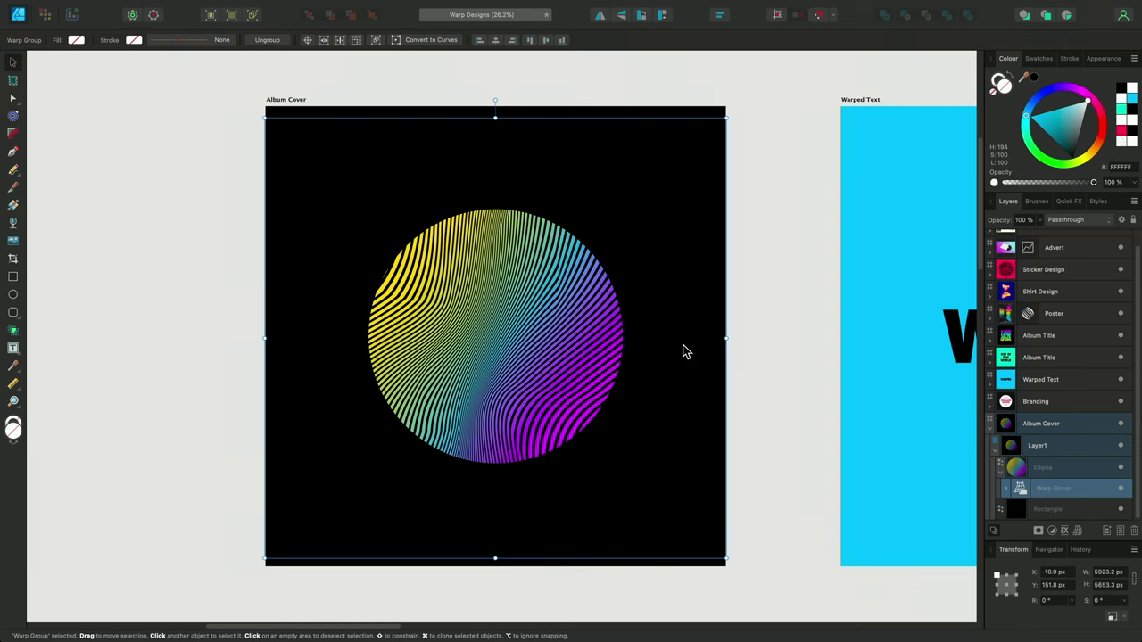
Apply a Quad warp group to the WARPED text on the Warped Text artboard.
key(space)
drag(848, 344, 380, 324)
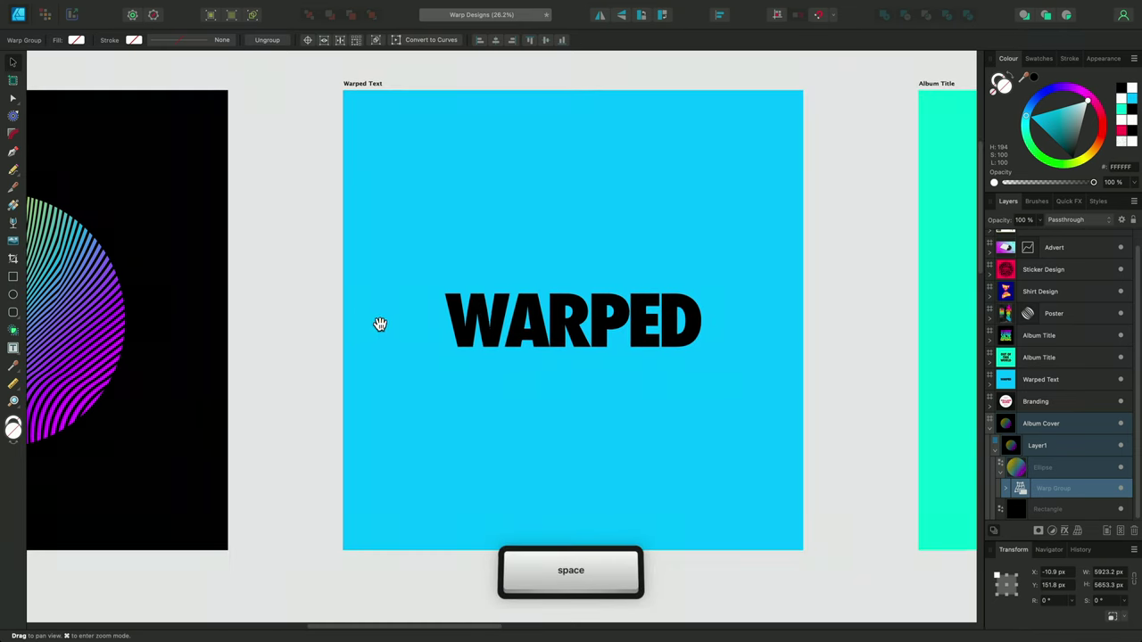
drag(602, 312, 507, 311)
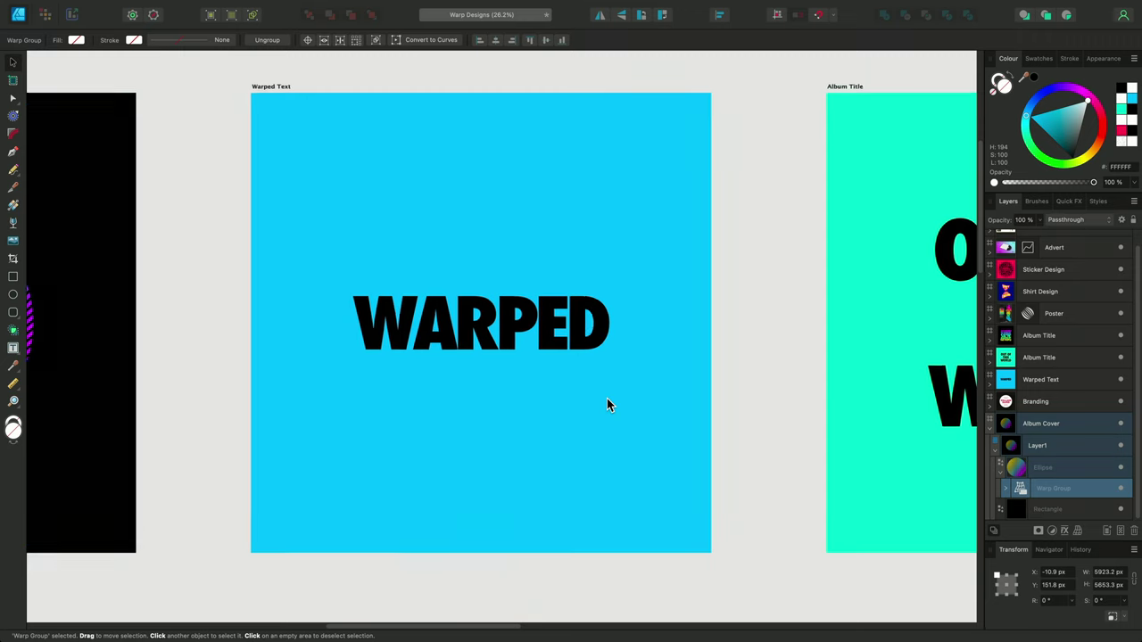
drag(607, 404, 662, 409)
click(598, 344)
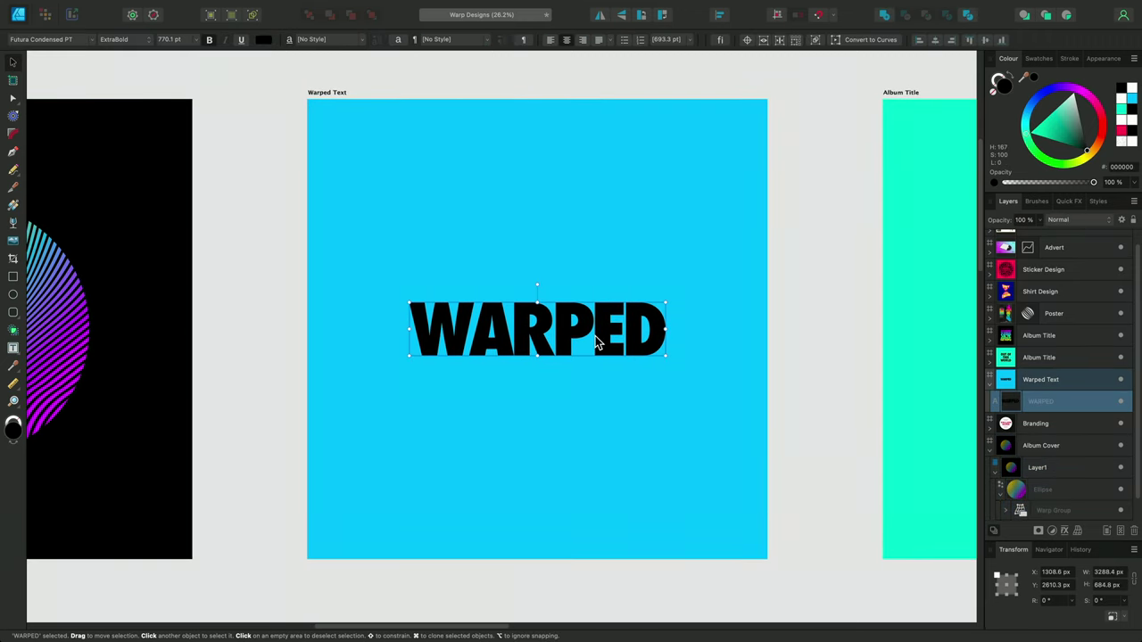
click(1079, 532)
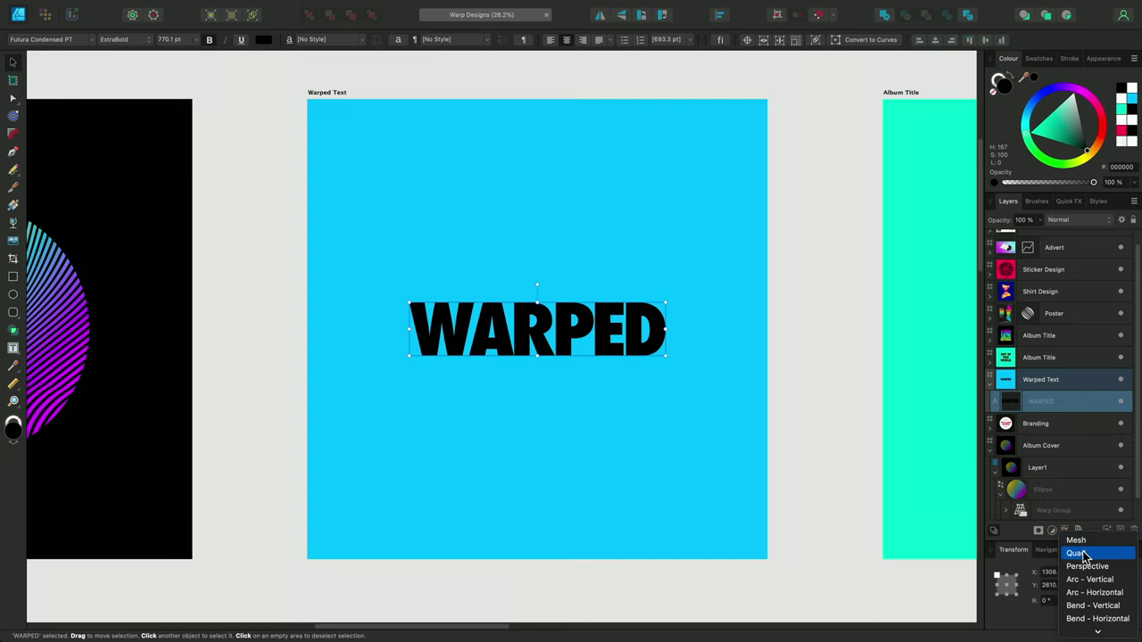
click(1077, 554)
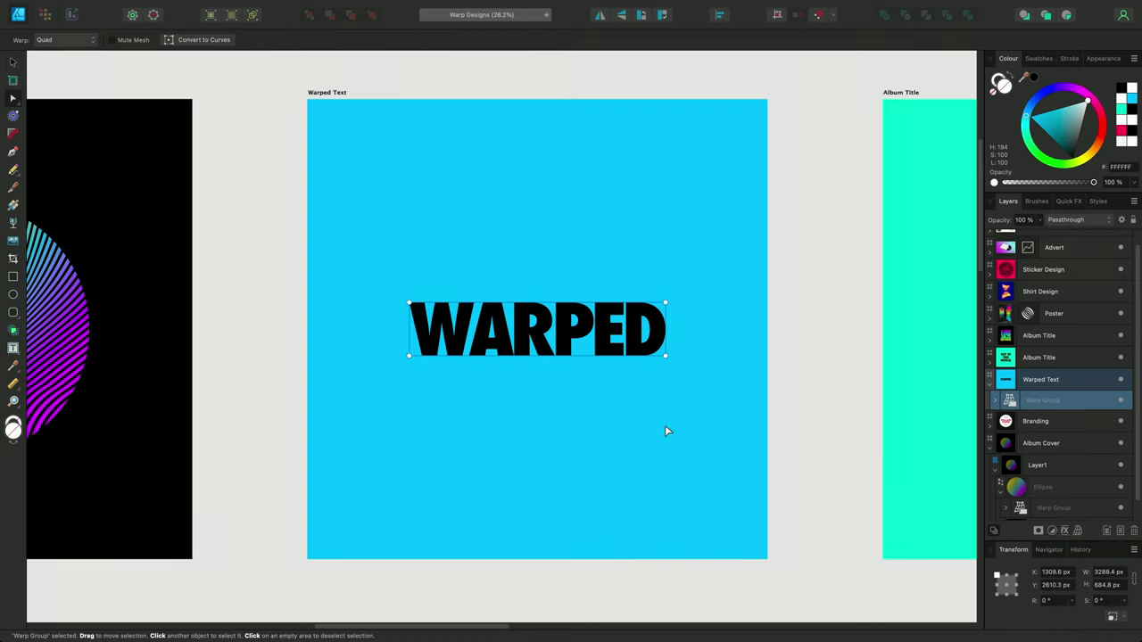
Pull the Quad warp's two right-hand corners slightly outward so the WARPED text grows taller toward its right end.
alt+scroll(663, 424, up, 5)
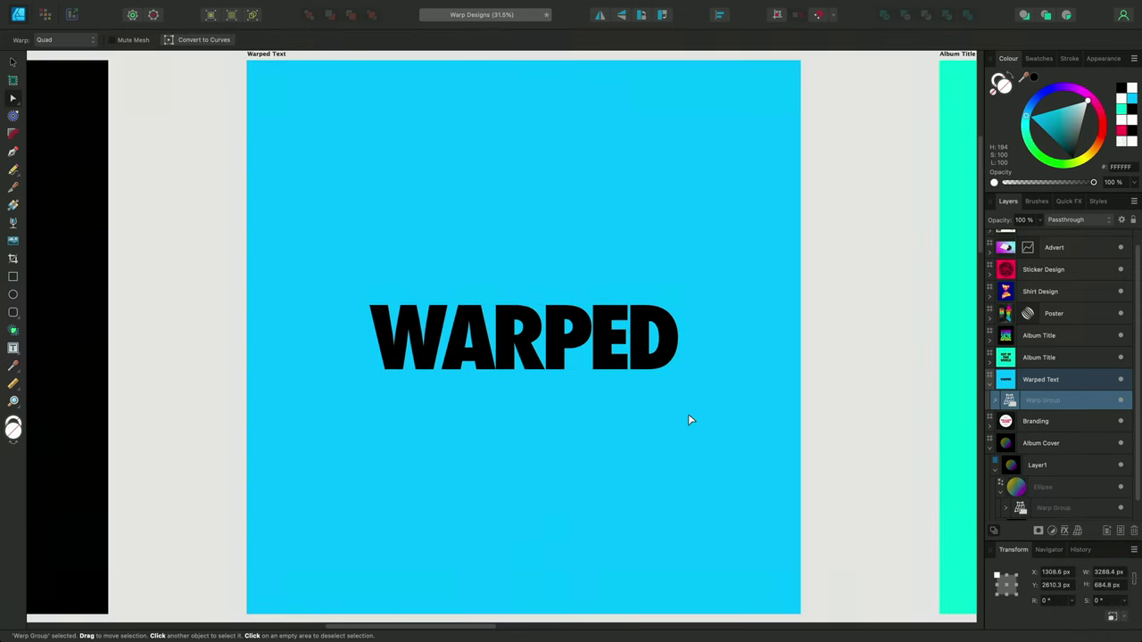
drag(678, 305, 688, 284)
drag(678, 368, 682, 382)
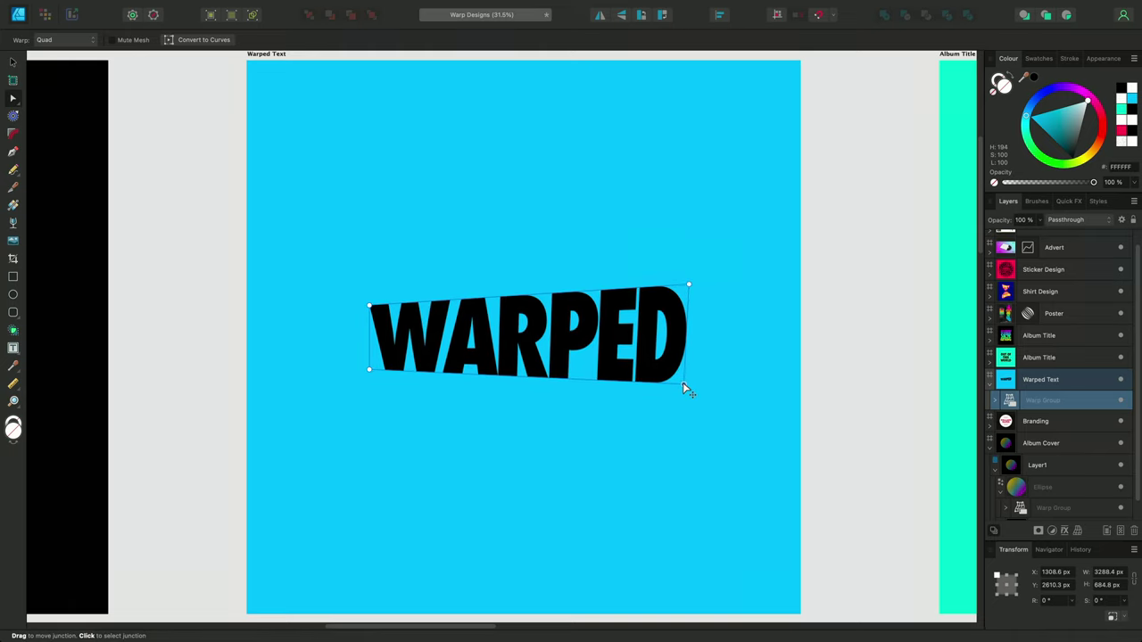
Spread the warp's two left corners vertically so the W grows taller, and bow the WARPED text's top and bottom edges downward.
drag(368, 306, 367, 273)
drag(368, 369, 370, 388)
drag(545, 279, 546, 293)
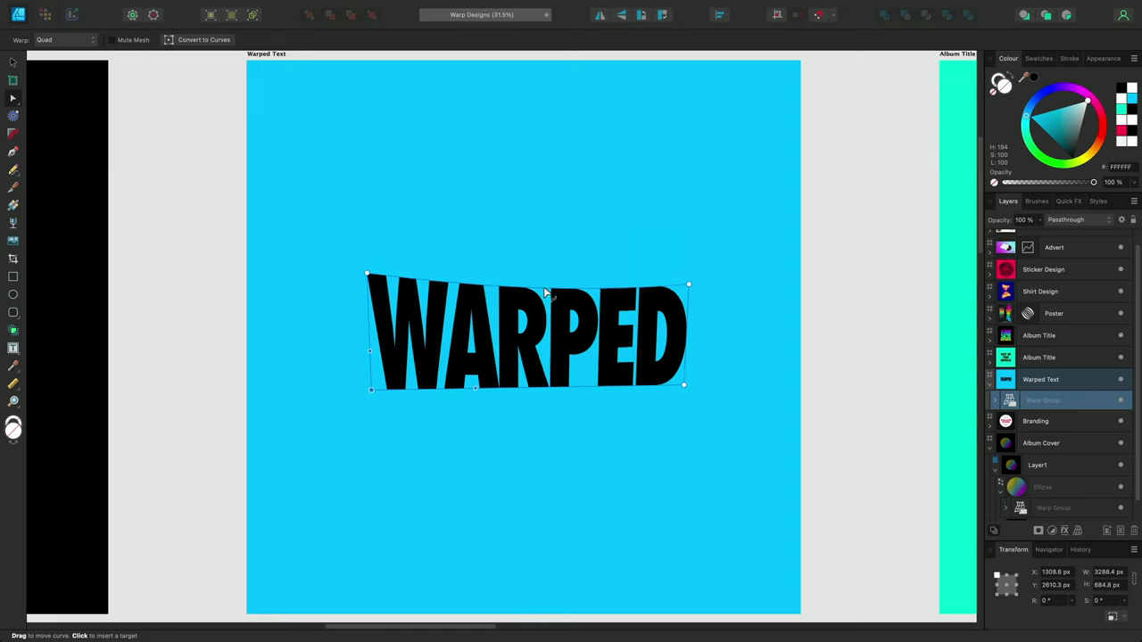
click(545, 294)
drag(476, 393, 479, 408)
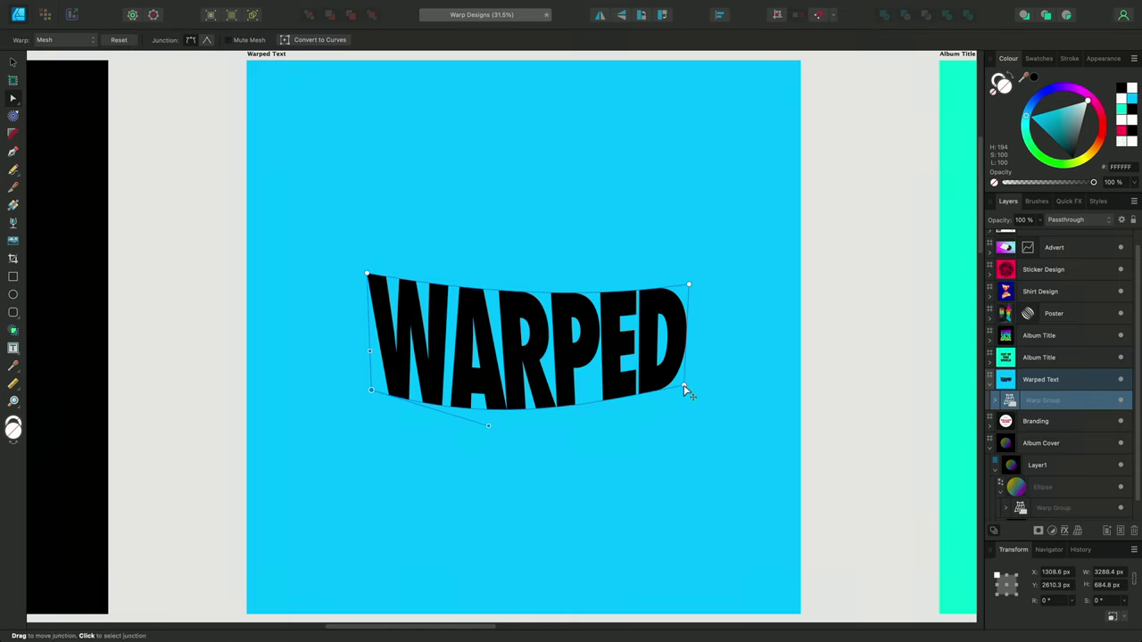
Raise the warp's two lower corners slightly and reshape the right-hand corner handles so the WARPED text's edges form a wave.
mouse_move(683, 385)
mouse_down()
mouse_move(587, 401)
mouse_move(585, 353)
mouse_up()
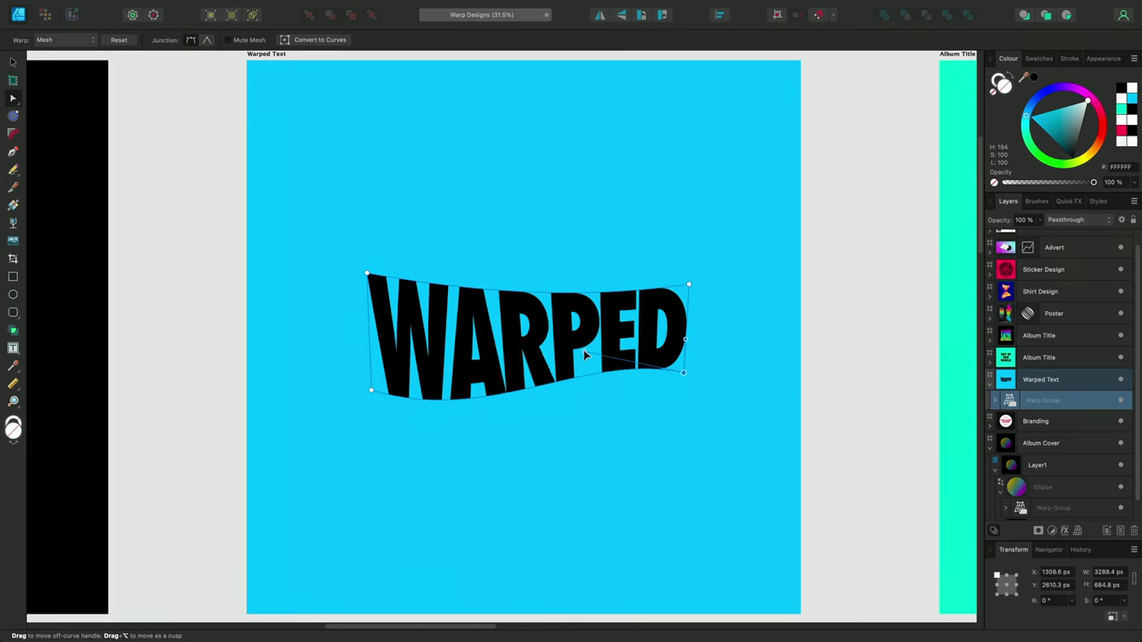
drag(370, 394, 368, 379)
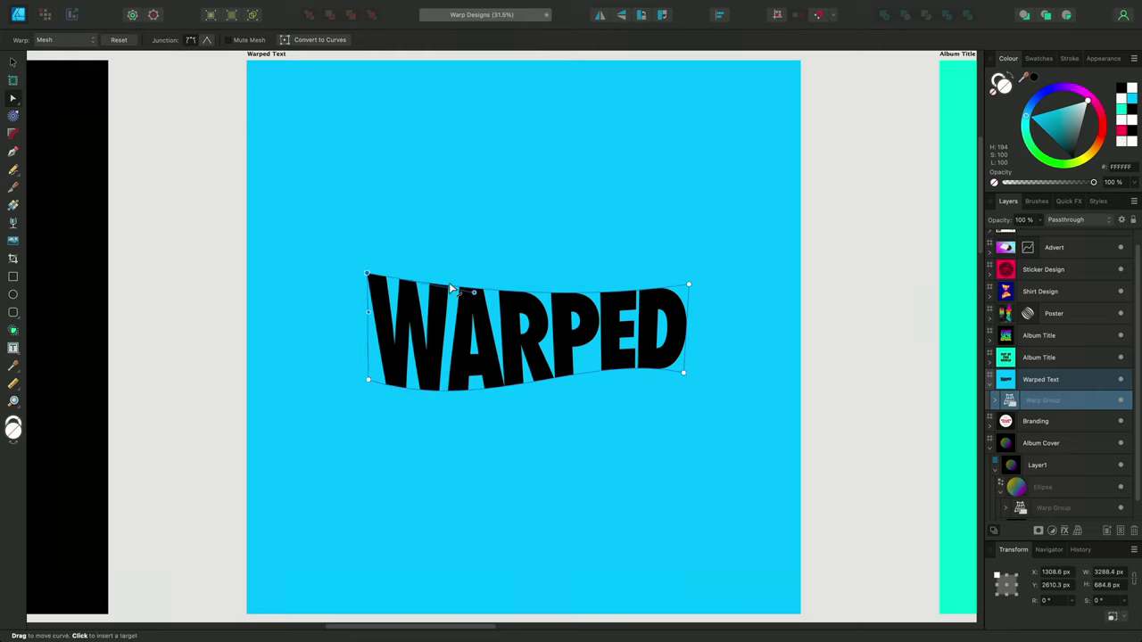
click(688, 285)
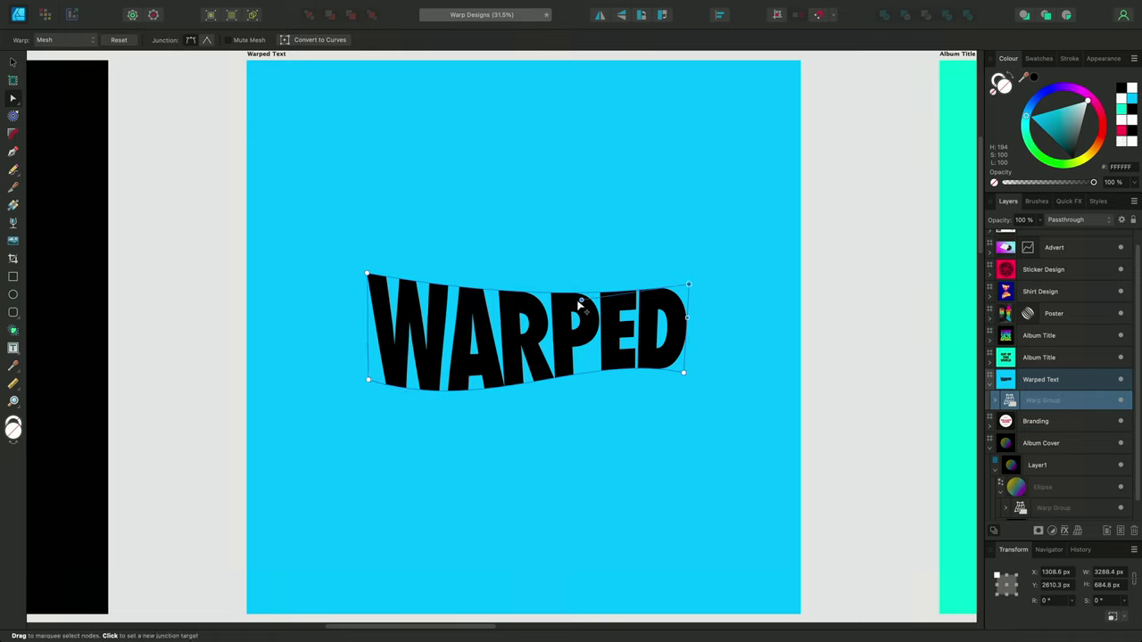
drag(587, 289, 585, 246)
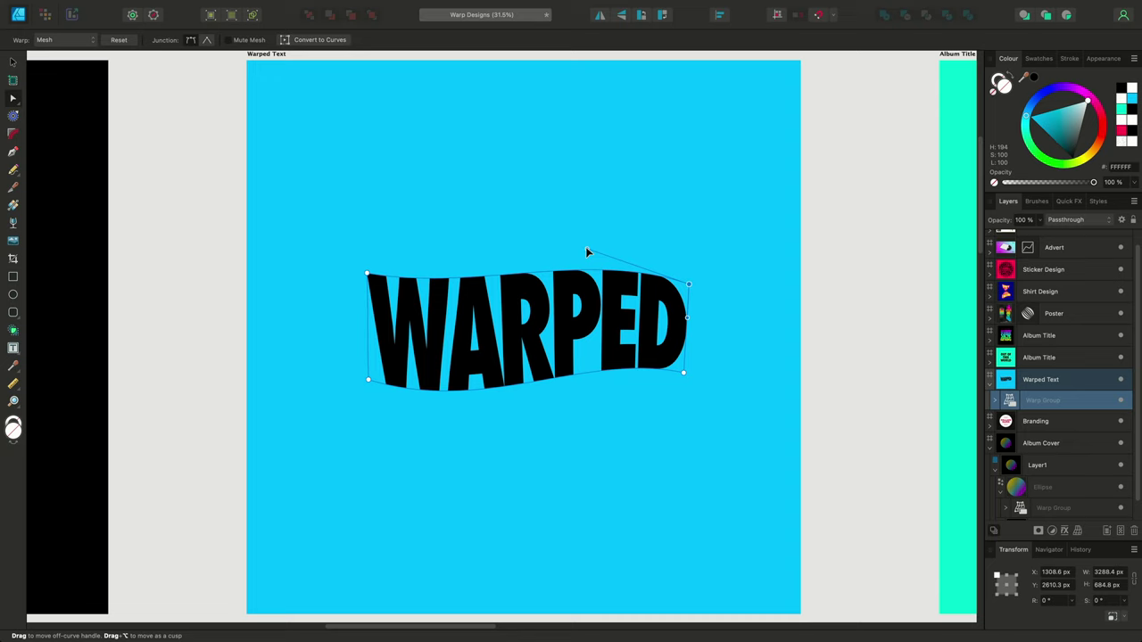
Add vertical mesh lines before the R and the E, curve them, and shift the mesh's right-hand end up and outward.
click(505, 389)
drag(506, 351, 517, 327)
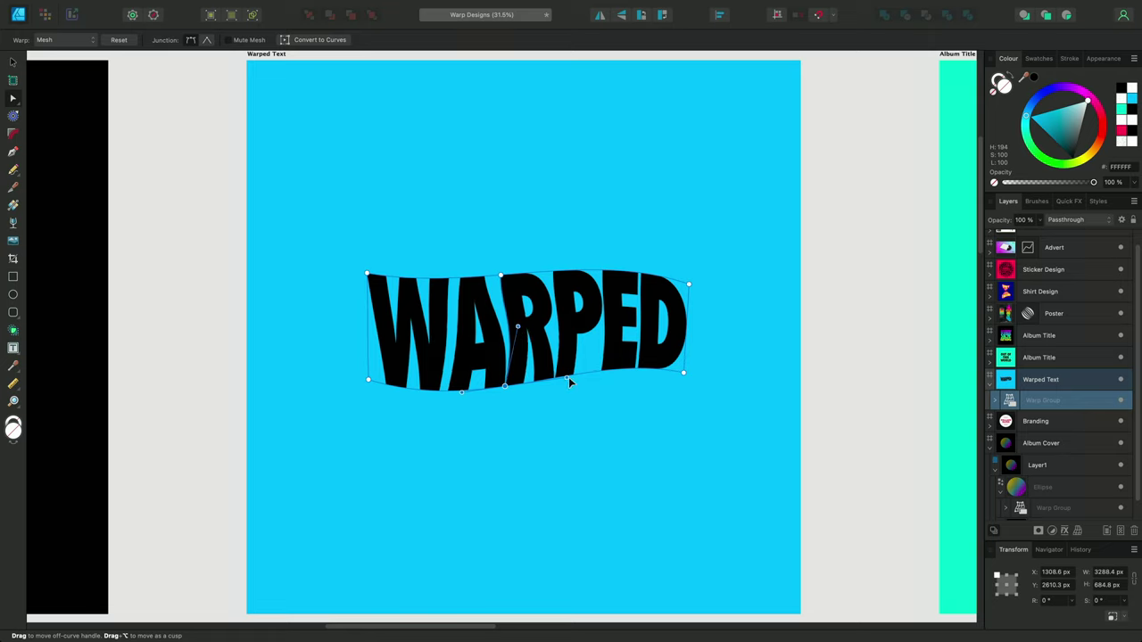
mouse_move(567, 376)
mouse_down()
mouse_move(572, 384)
mouse_move(571, 374)
mouse_up()
click(603, 368)
drag(602, 335, 668, 327)
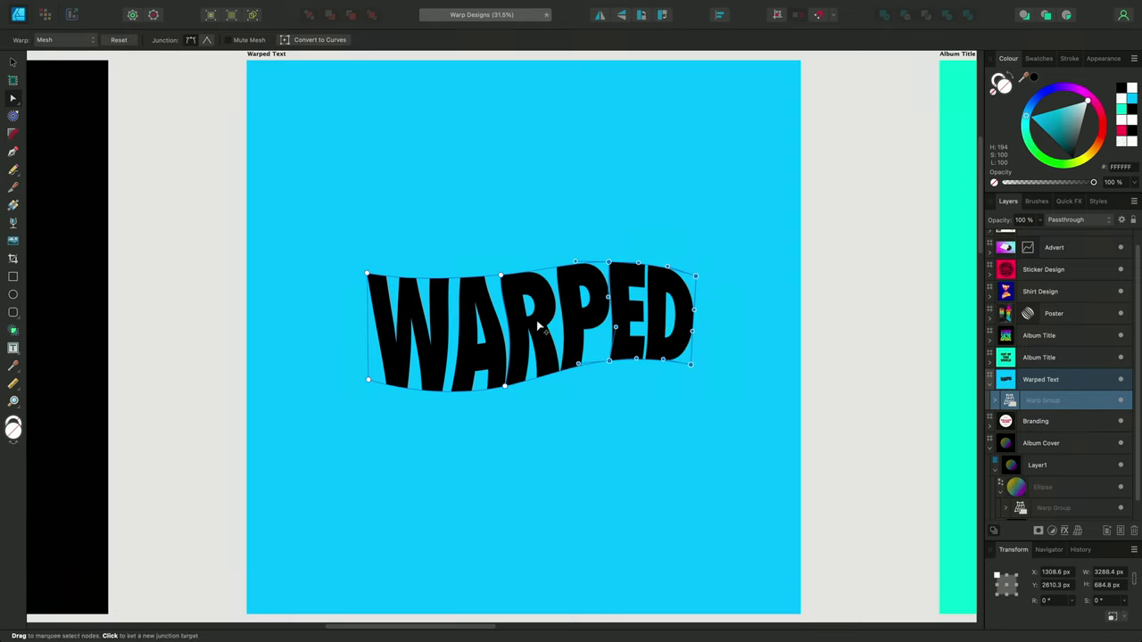
Add a mesh junction between the W and A, bend its vertical line, and fine-tune the junction before the E and the upper-left corner.
click(453, 332)
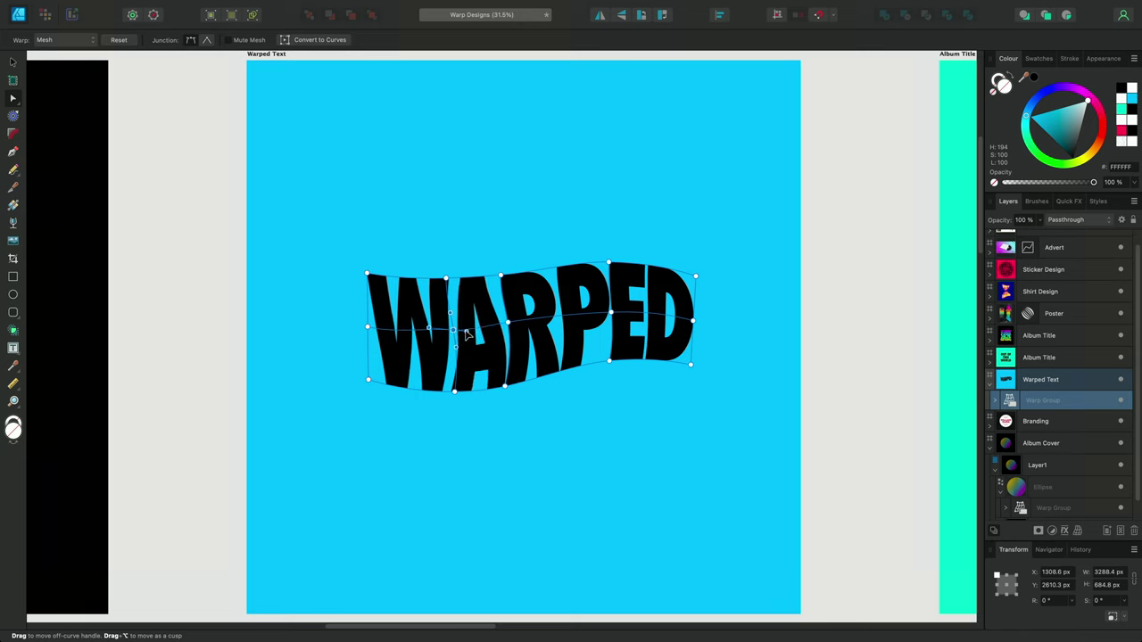
drag(450, 313, 442, 307)
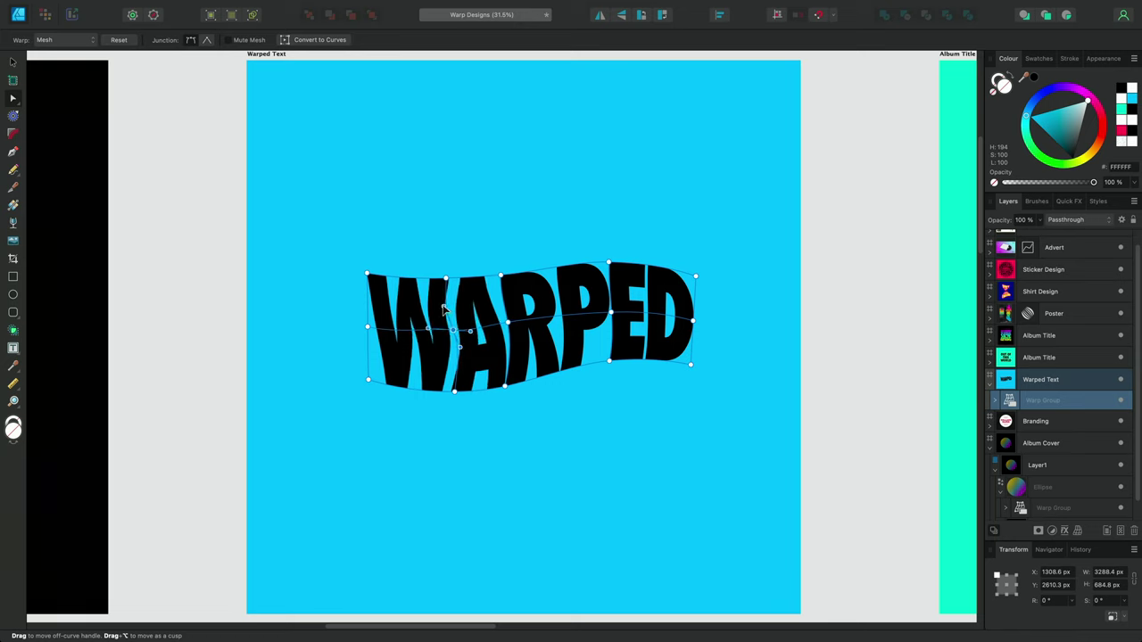
click(610, 314)
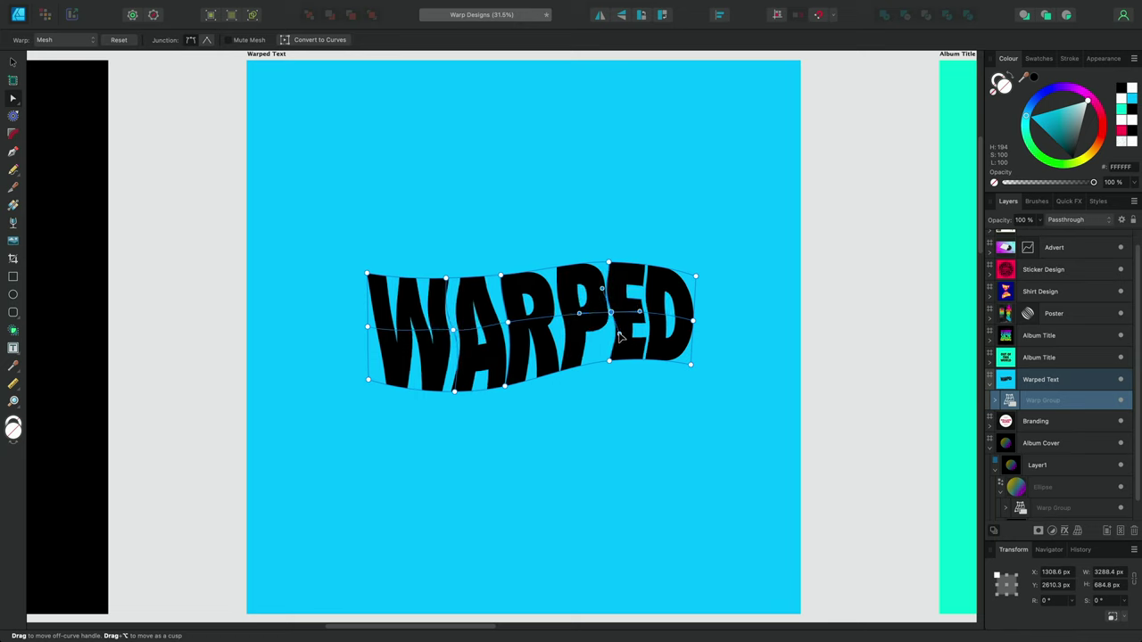
click(367, 273)
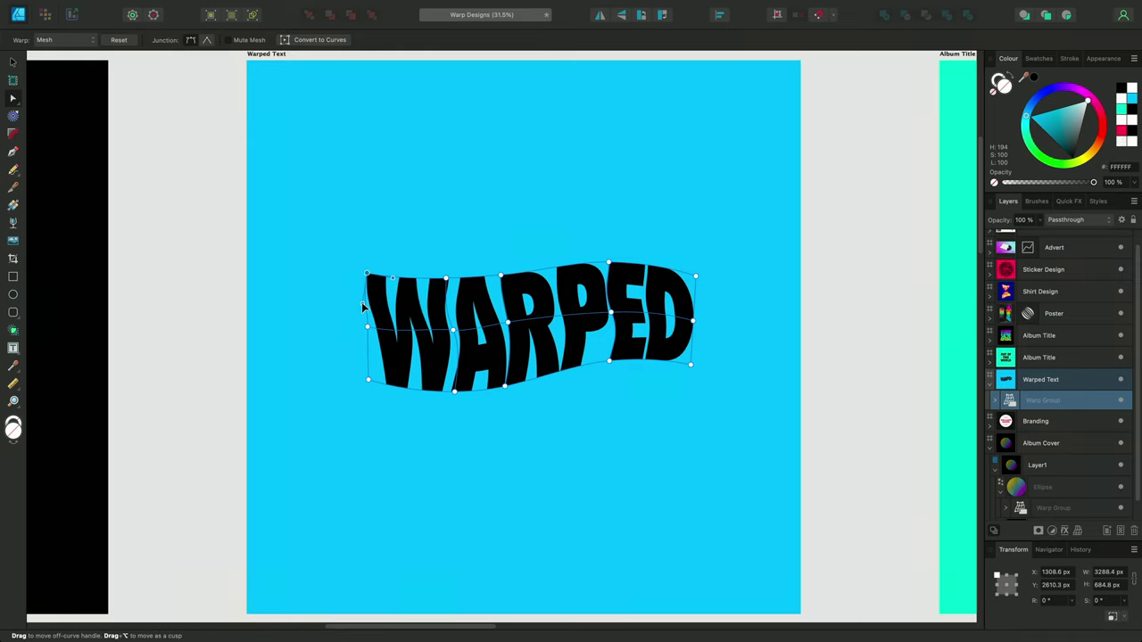
click(610, 317)
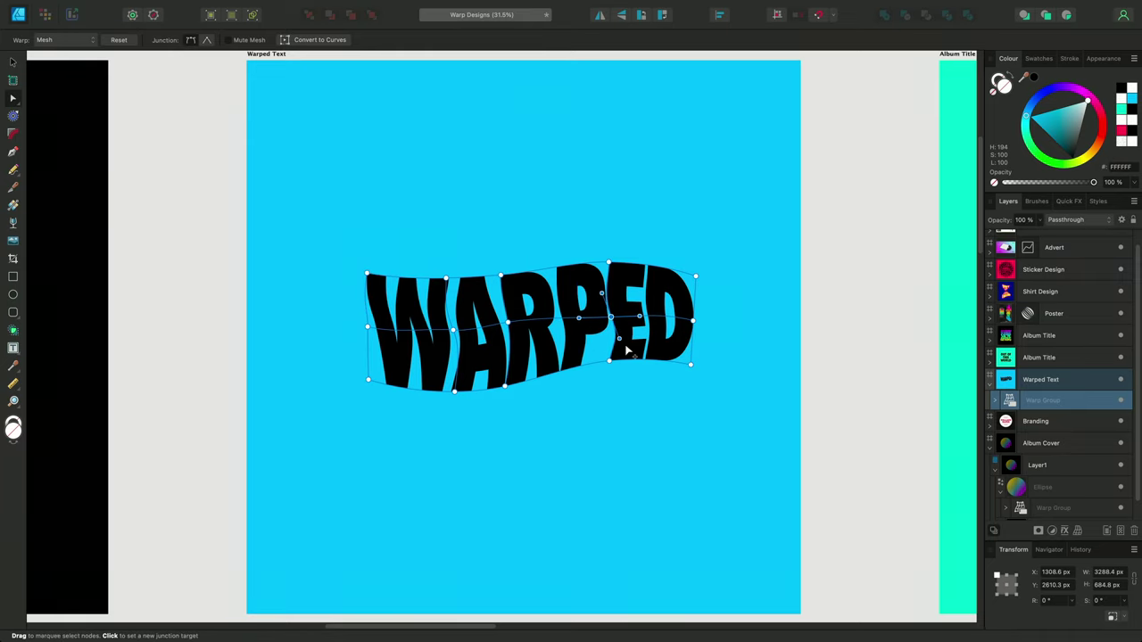
Apply a Fish Eye warp group to the OUT OF THIS WORLD text on the Album Title artboard with a value of -82%.
key(space)
drag(912, 374, 523, 390)
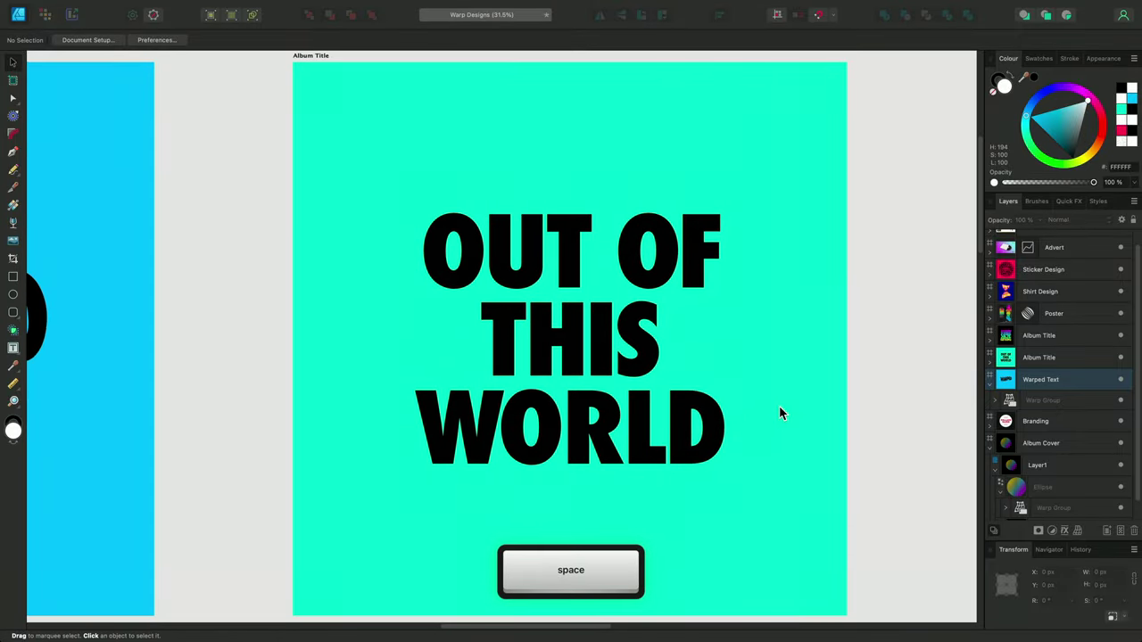
click(698, 438)
click(1078, 531)
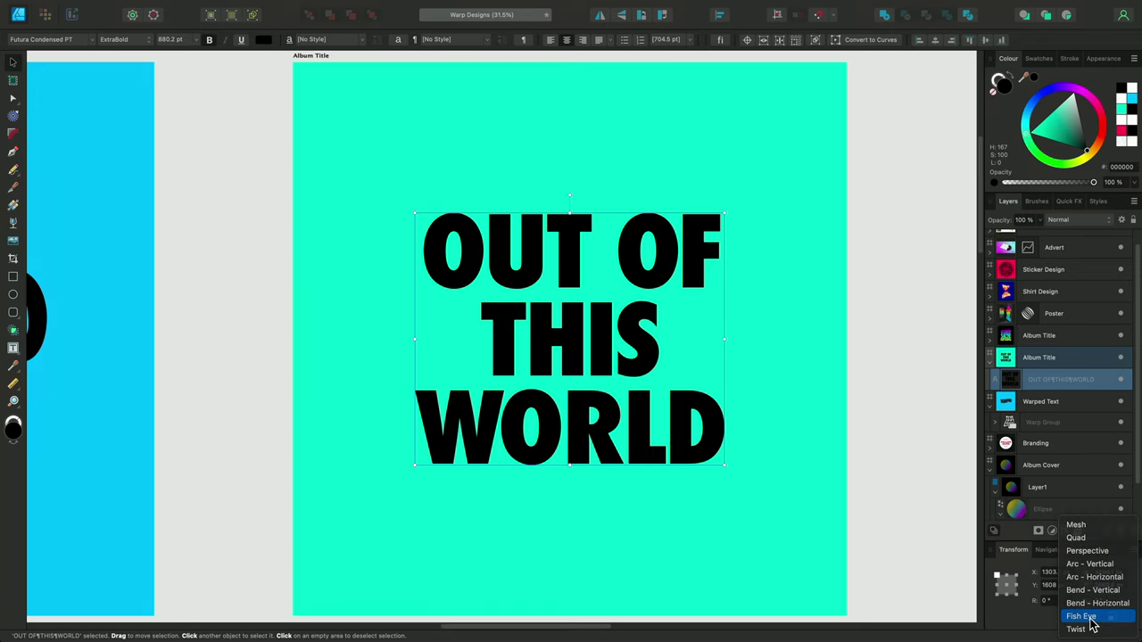
click(1081, 617)
click(168, 39)
drag(169, 53, 113, 70)
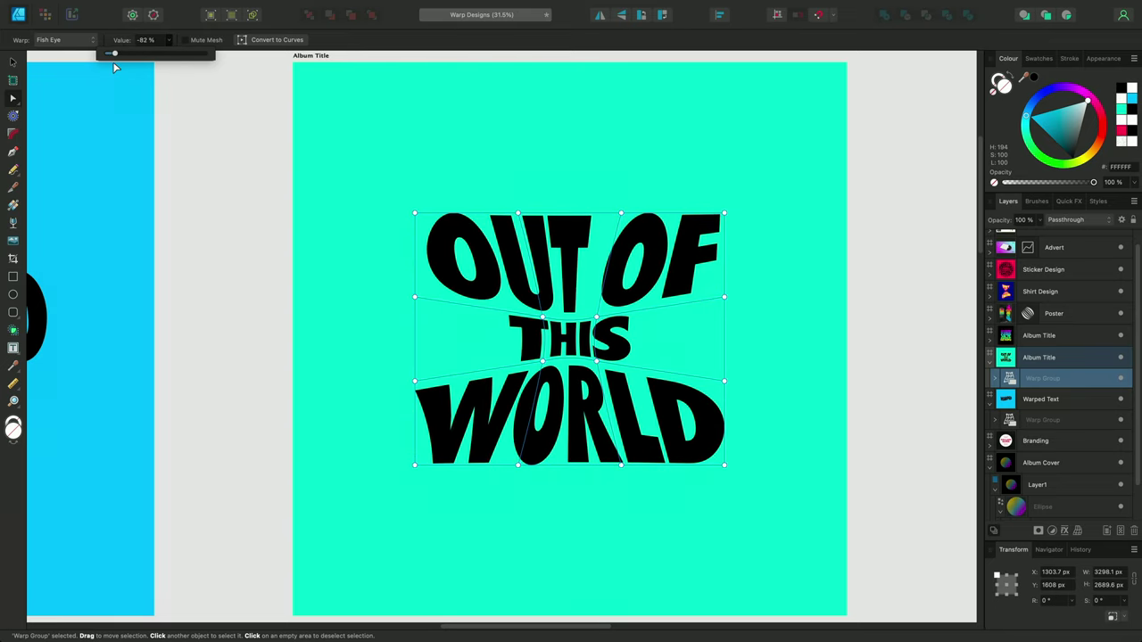
Change the title's warp type to Twist with a value of 24%.
click(84, 40)
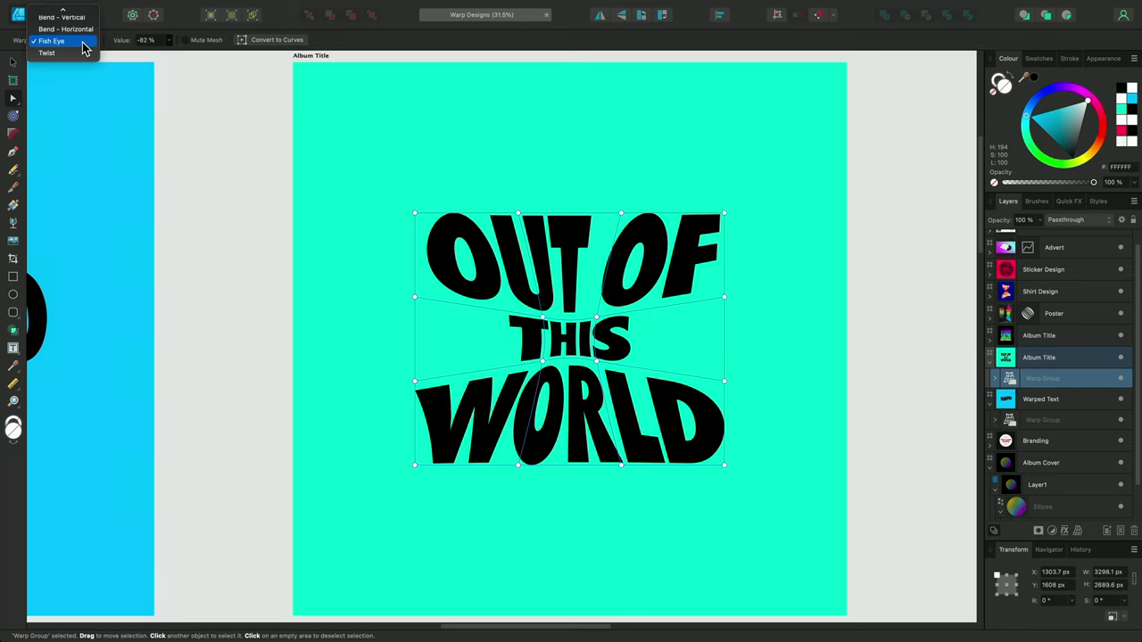
click(81, 54)
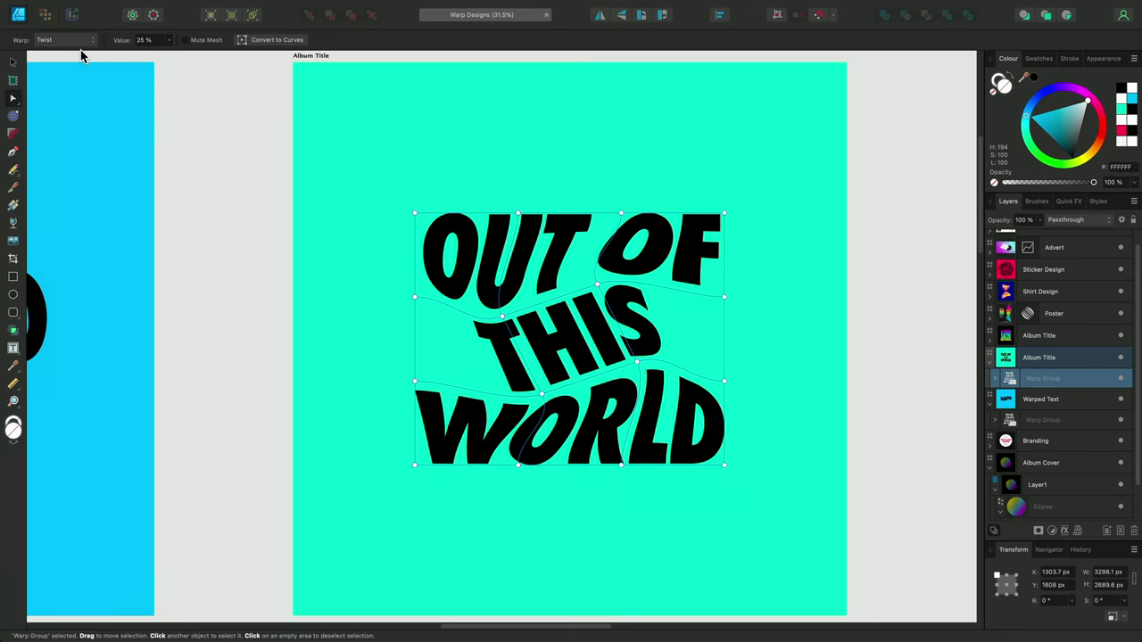
click(171, 43)
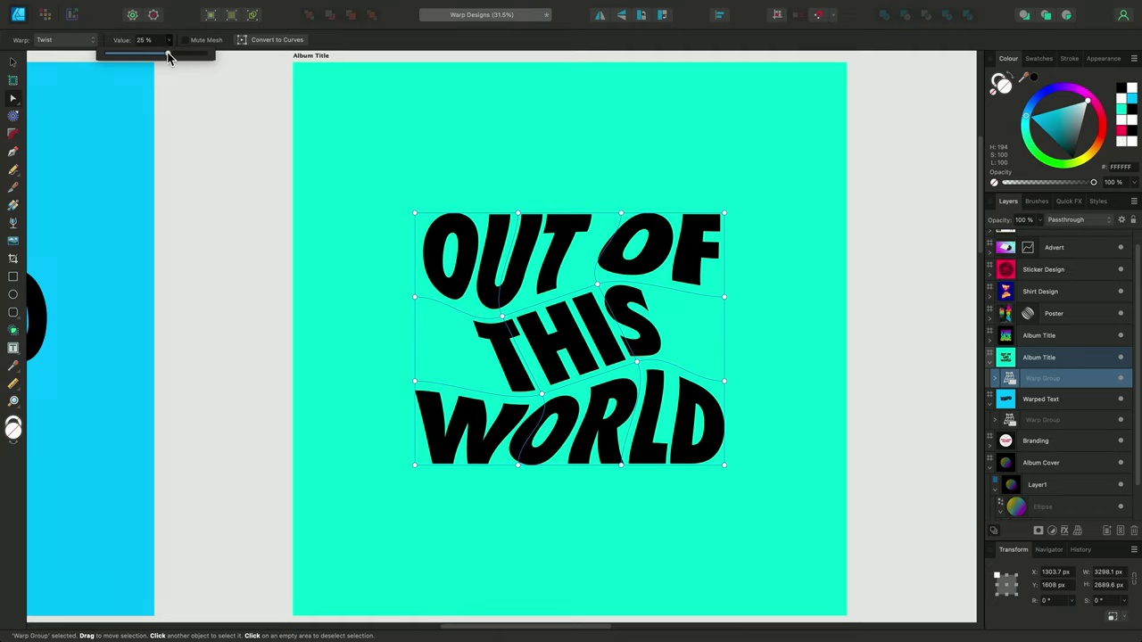
mouse_move(168, 53)
mouse_down()
mouse_move(121, 55)
mouse_move(182, 53)
mouse_move(167, 67)
mouse_up()
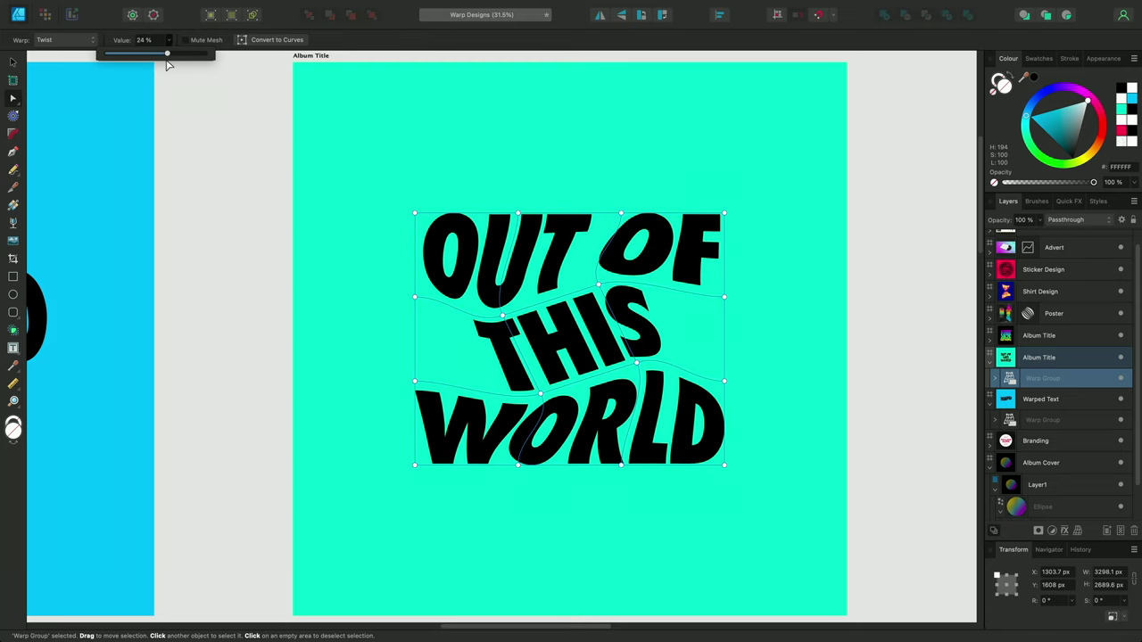
Bend the twisted mesh's curves above and below THIS using the upper-left and lower-right inner nodes' handles.
click(504, 319)
drag(538, 308, 559, 317)
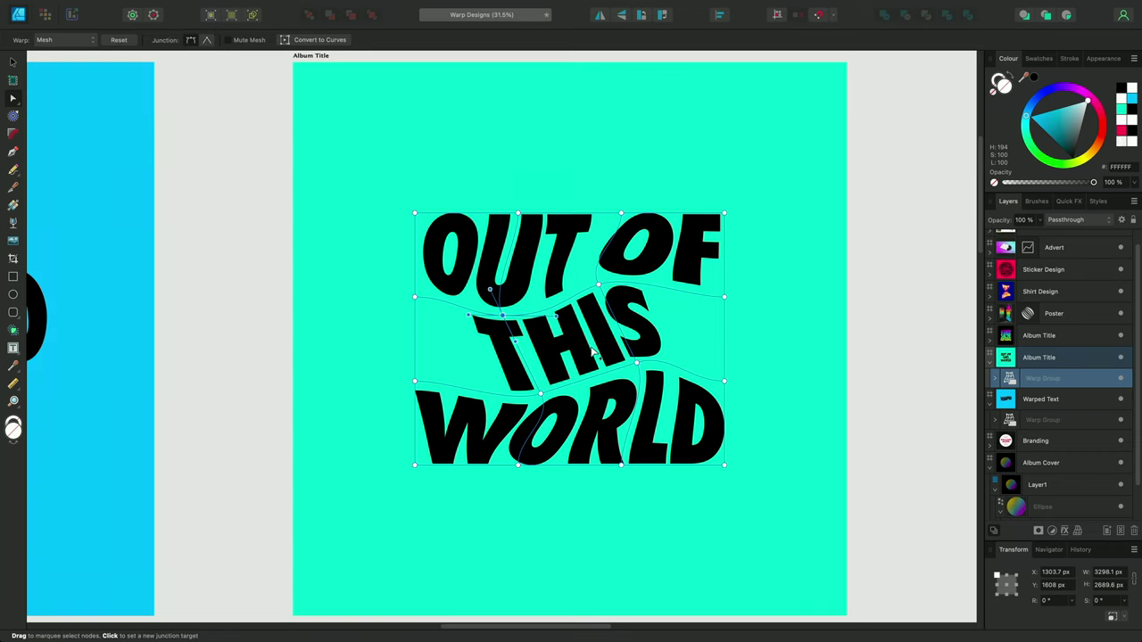
drag(604, 375, 577, 364)
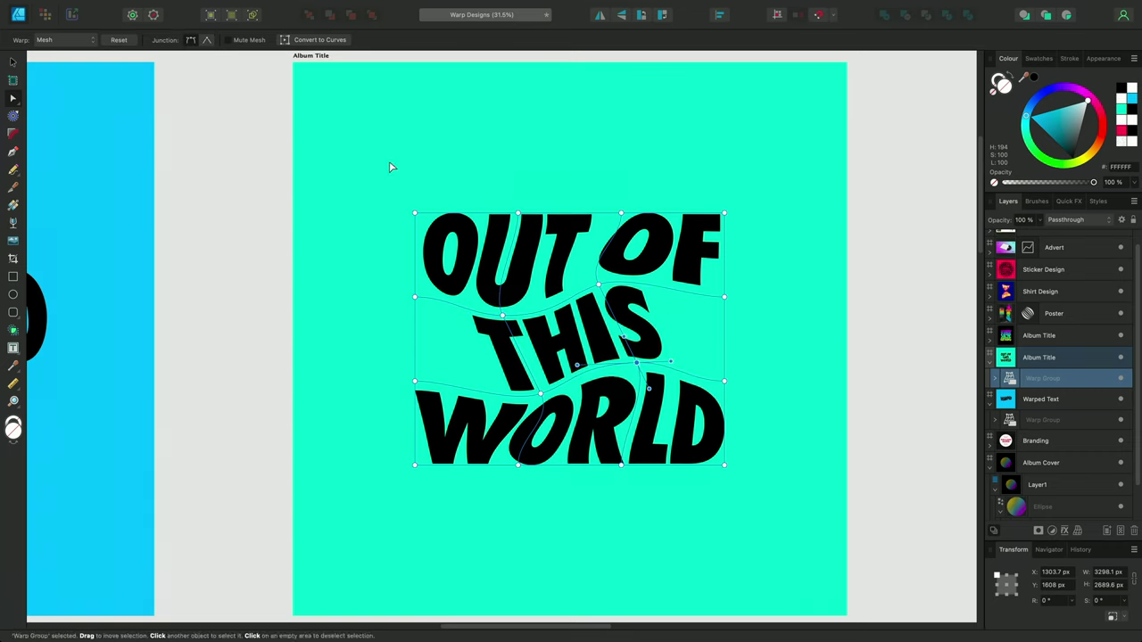
Raise the upper-left inner node's left handle and lower the upper-right inner node's right handle independently, as cusps.
click(504, 316)
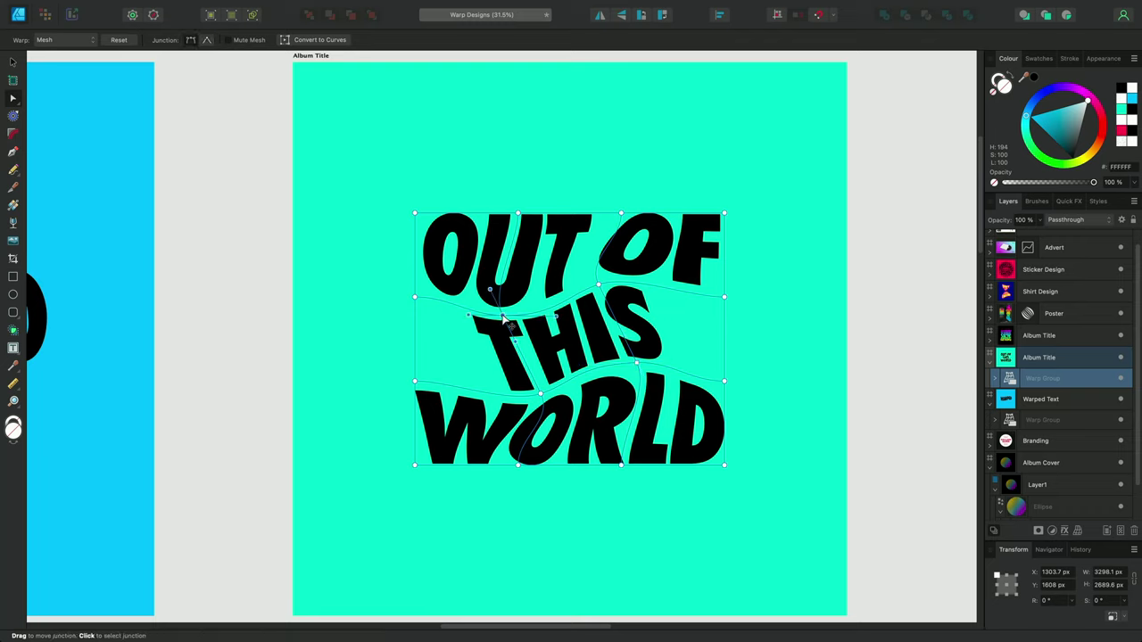
drag(504, 317, 459, 289)
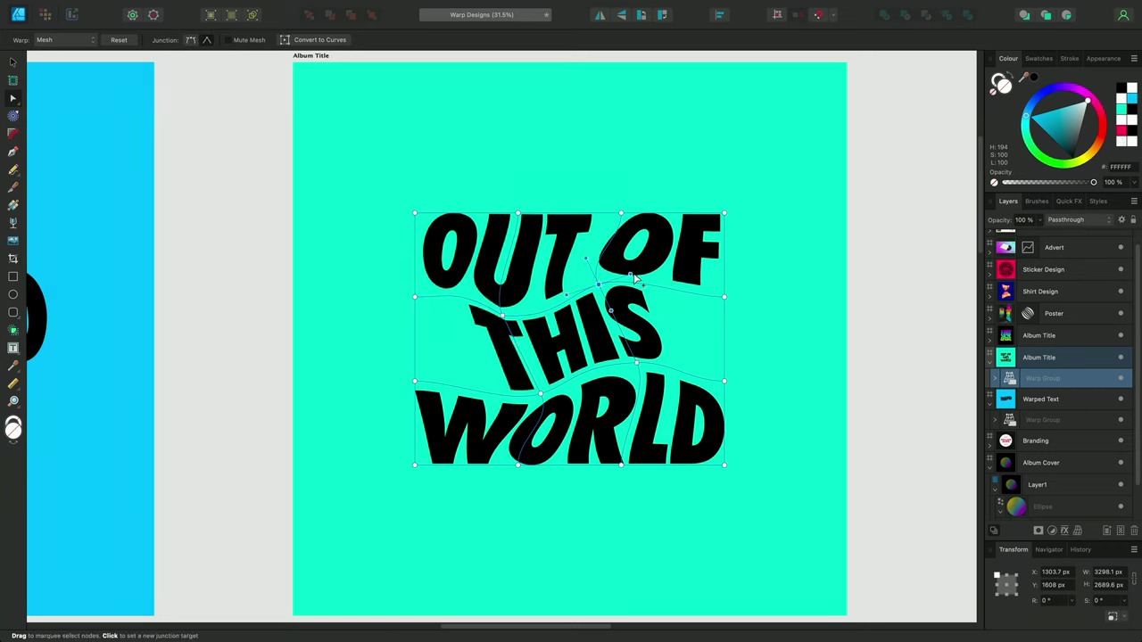
click(598, 284)
mouse_move(637, 282)
mouse_down()
mouse_move(616, 258)
mouse_move(614, 284)
mouse_move(626, 272)
mouse_move(636, 301)
mouse_up()
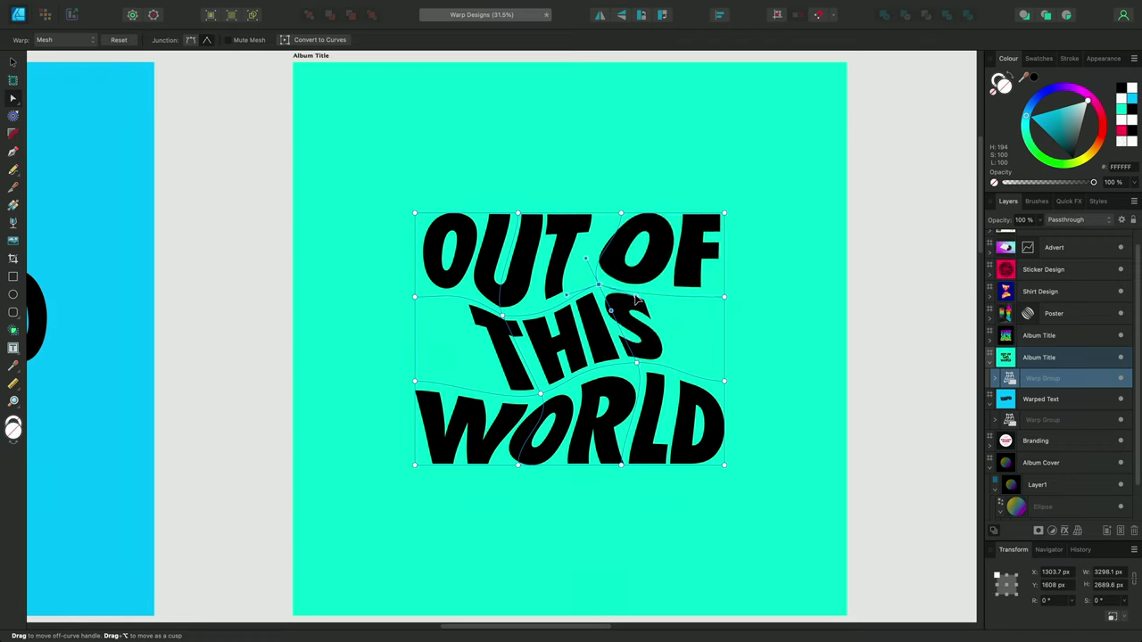
Adjust the upper-left inner node's right handle and nudge the lower-left inner node slightly up and left.
key(a)
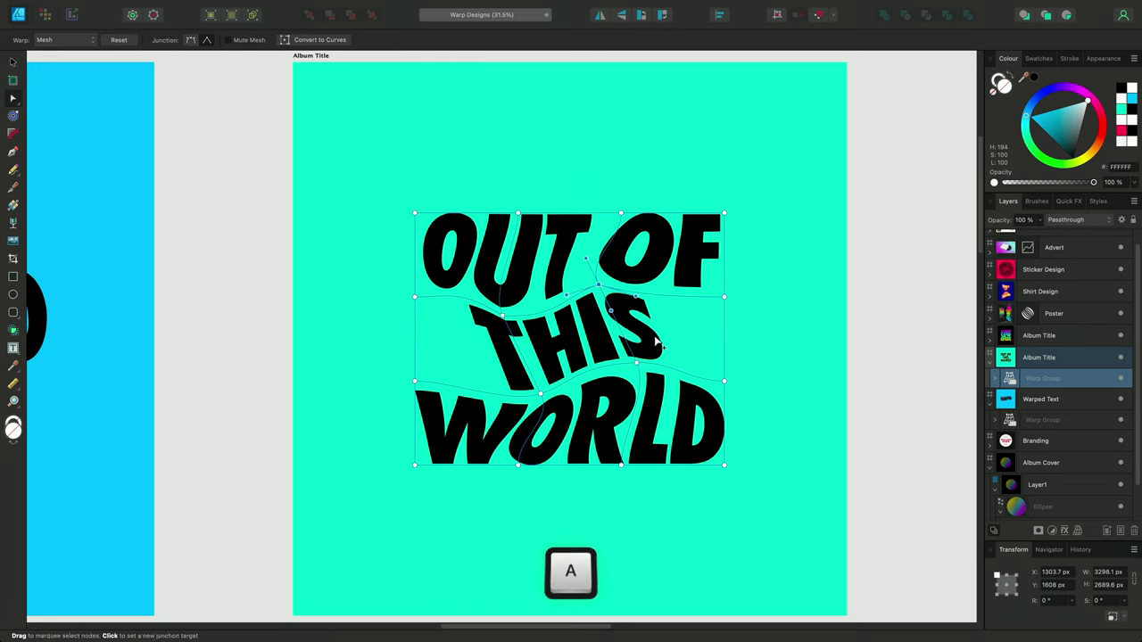
click(501, 315)
mouse_move(554, 323)
mouse_down()
mouse_move(509, 369)
mouse_move(551, 324)
mouse_up()
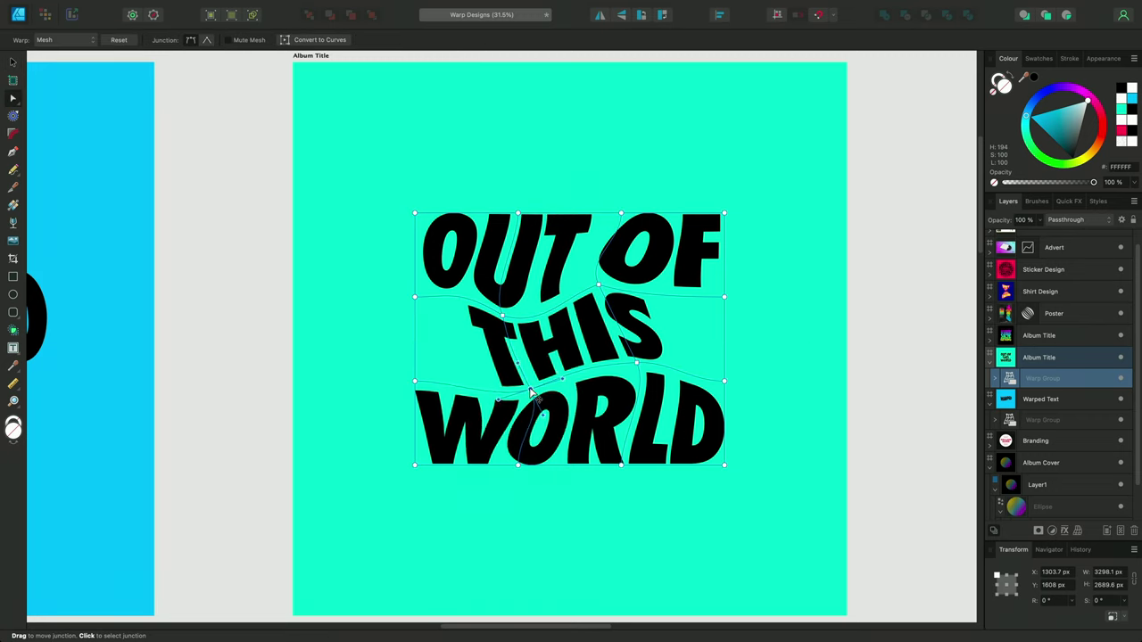
click(540, 389)
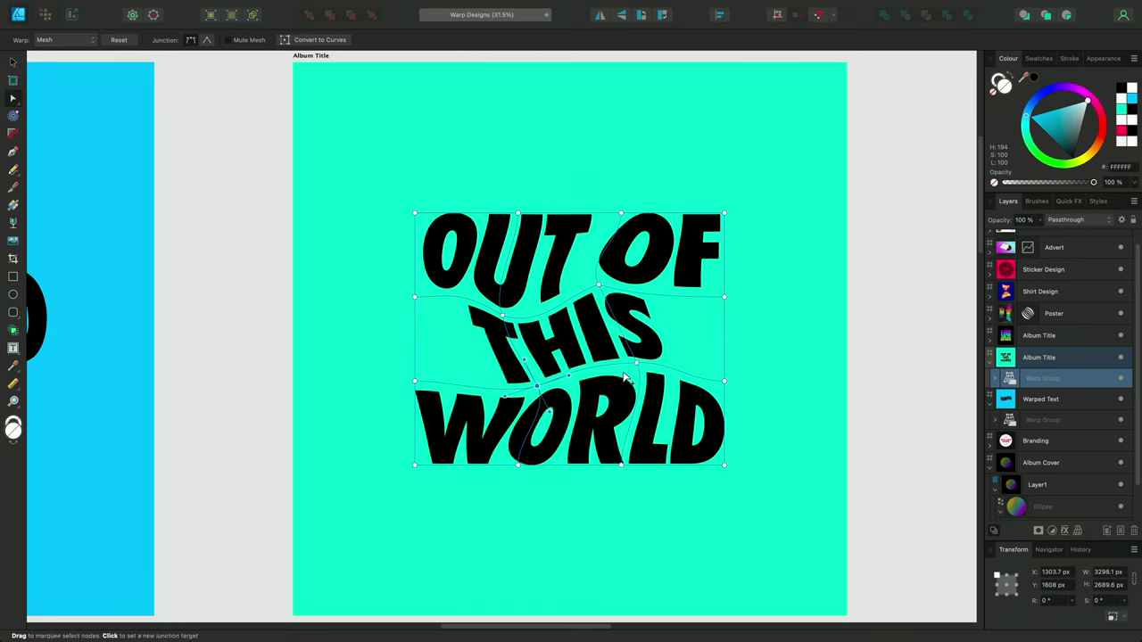
Copy the warped OUT OF THIS WORLD title and paste it into Layer1 of the Album Cover artboard.
key(v)
key(super+c)
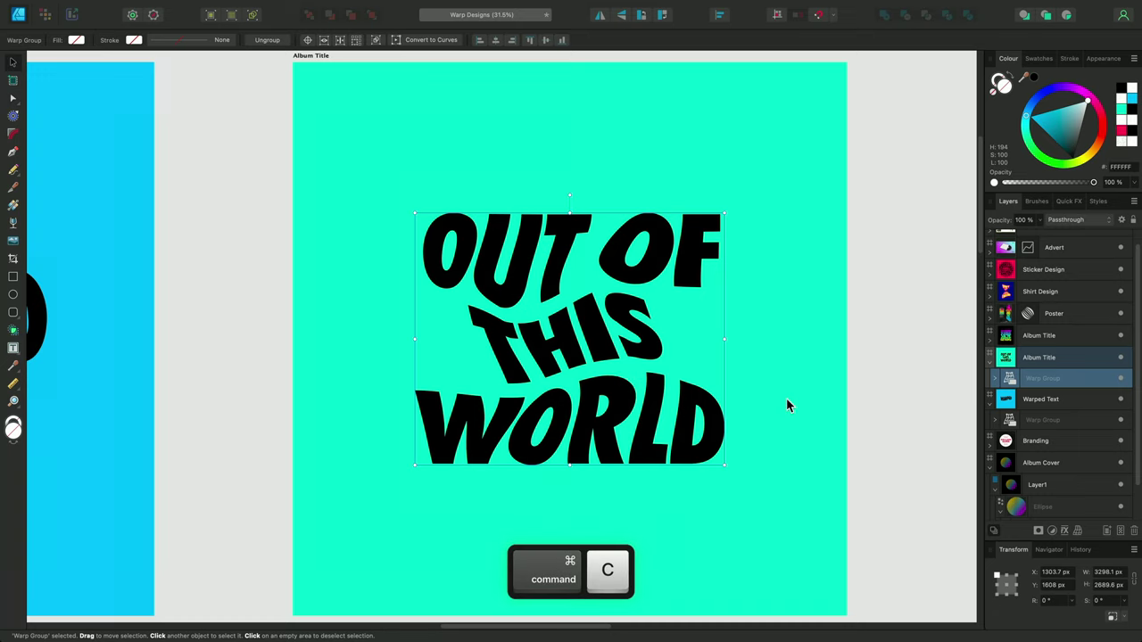
scroll(786, 397, left, 3)
alt+scroll(786, 398, down, 3)
scroll(751, 404, left, 8)
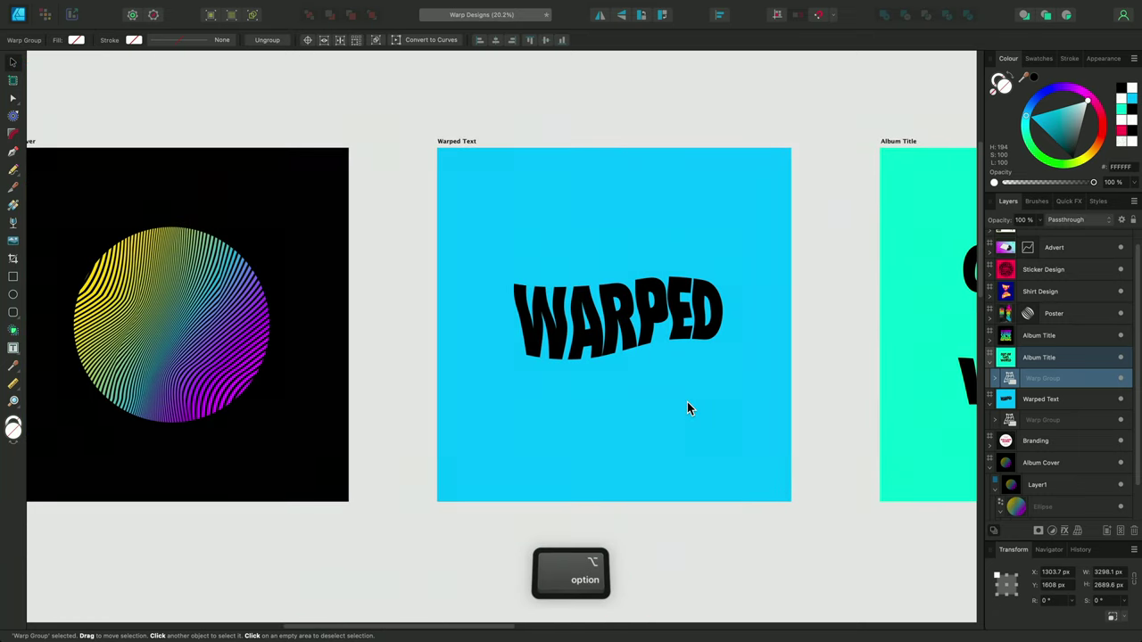
alt+scroll(687, 408, down, 2)
alt+scroll(369, 454, up, 4)
click(384, 372)
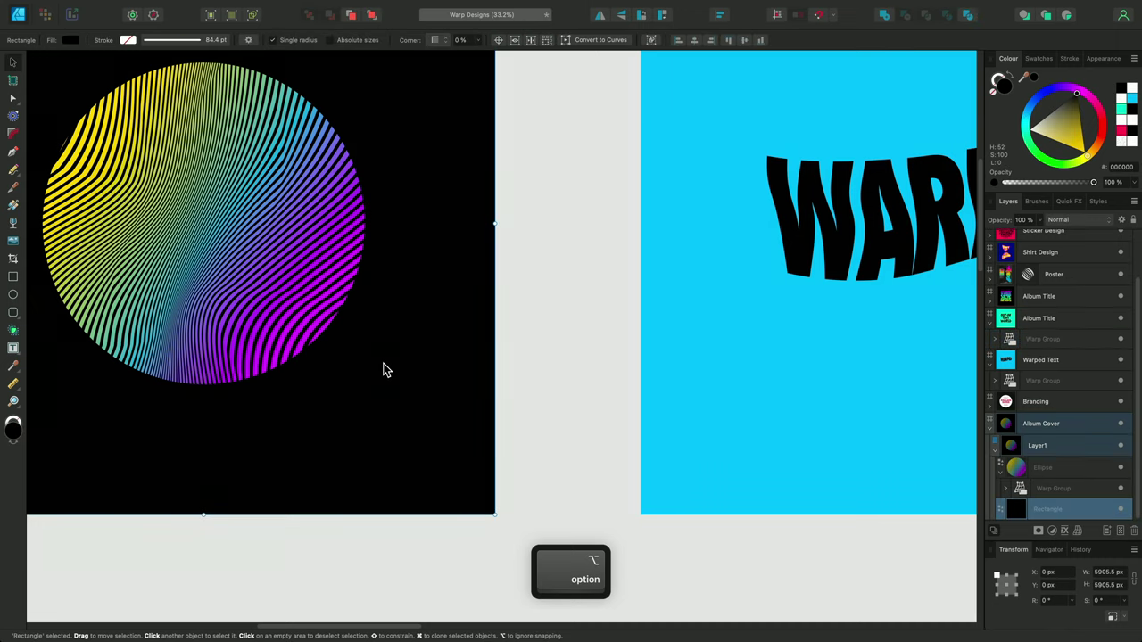
click(1089, 453)
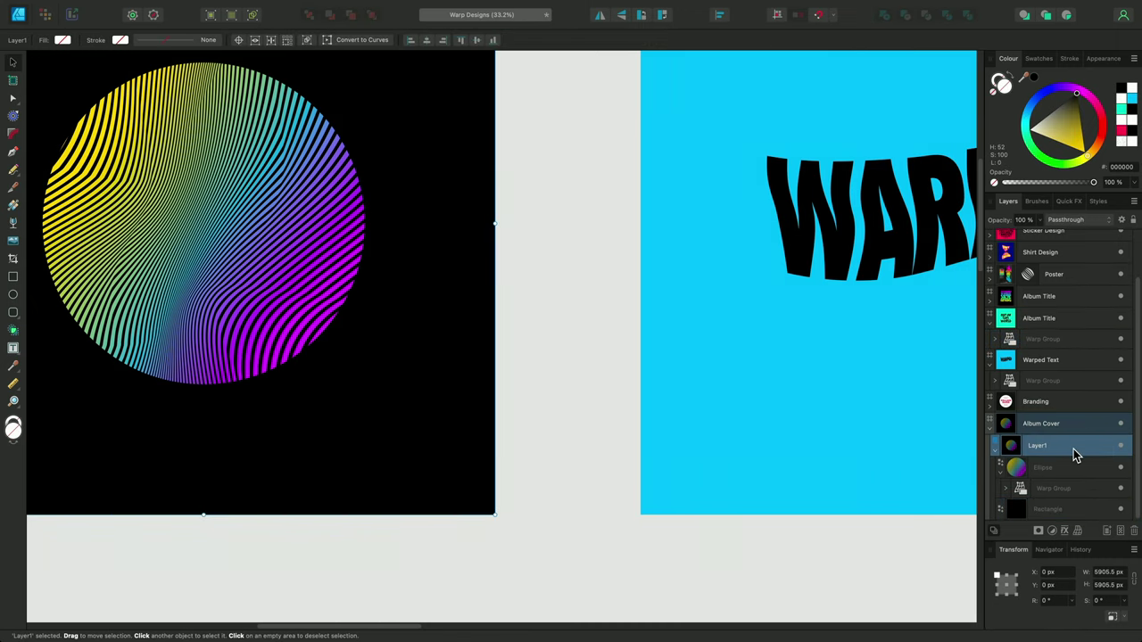
key(super+v)
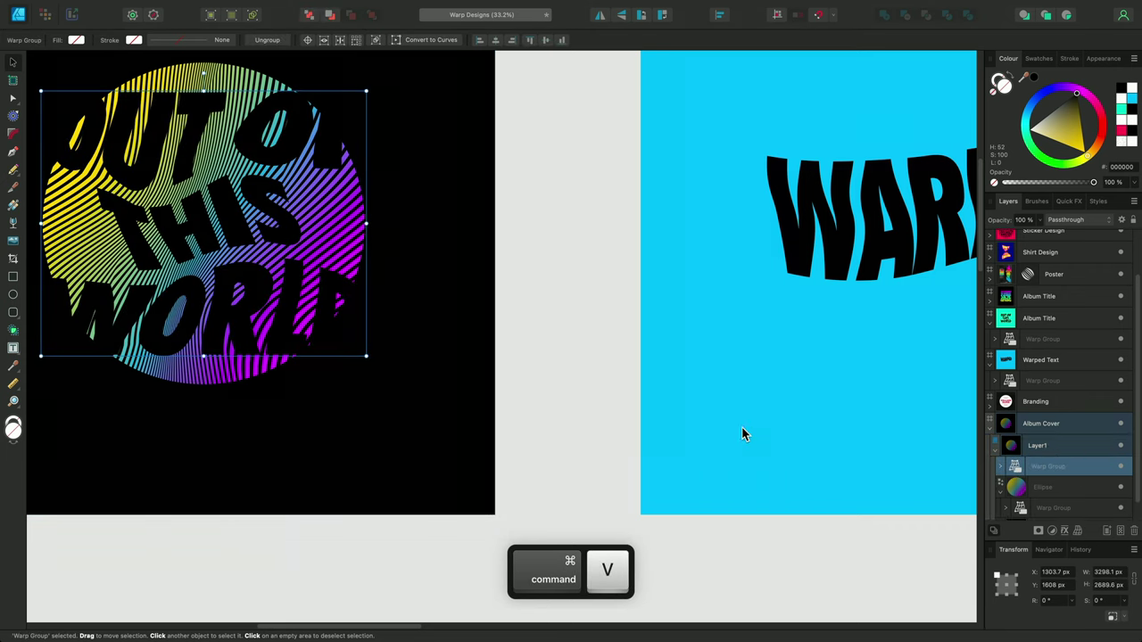
Shrink the pasted title to about 1491 × 1216 px in the album cover's lower-right corner and colour it white.
drag(367, 355, 434, 438)
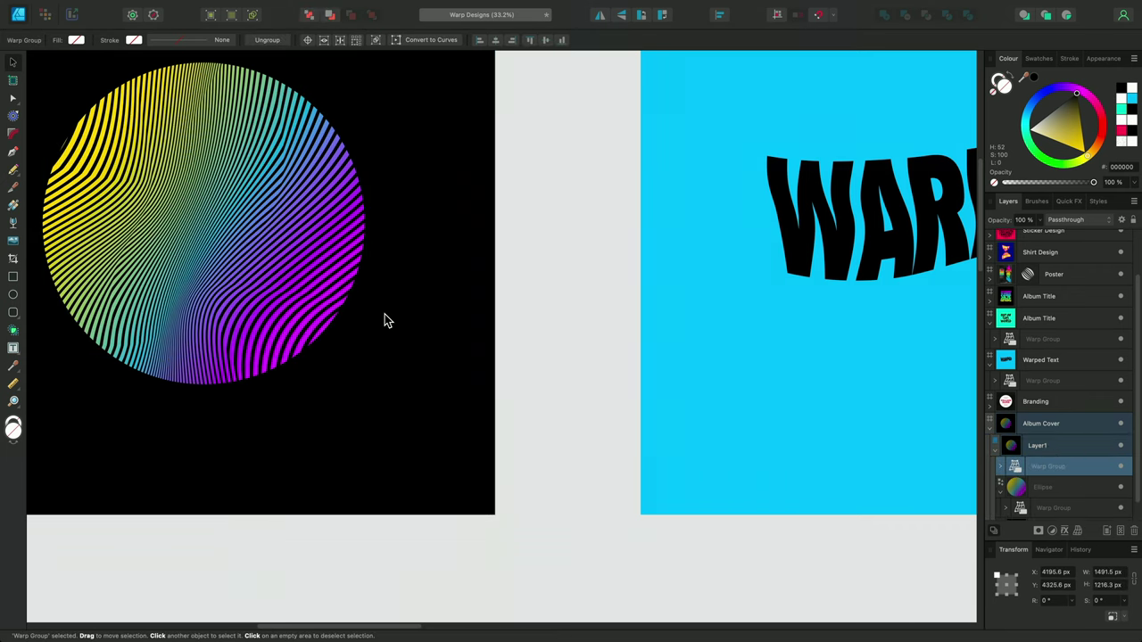
key(super+0)
Copy the warped WARPED title onto the Album Cover artboard, in white at about 1217 × 253 px in its upper-left corner.
key(super+c)
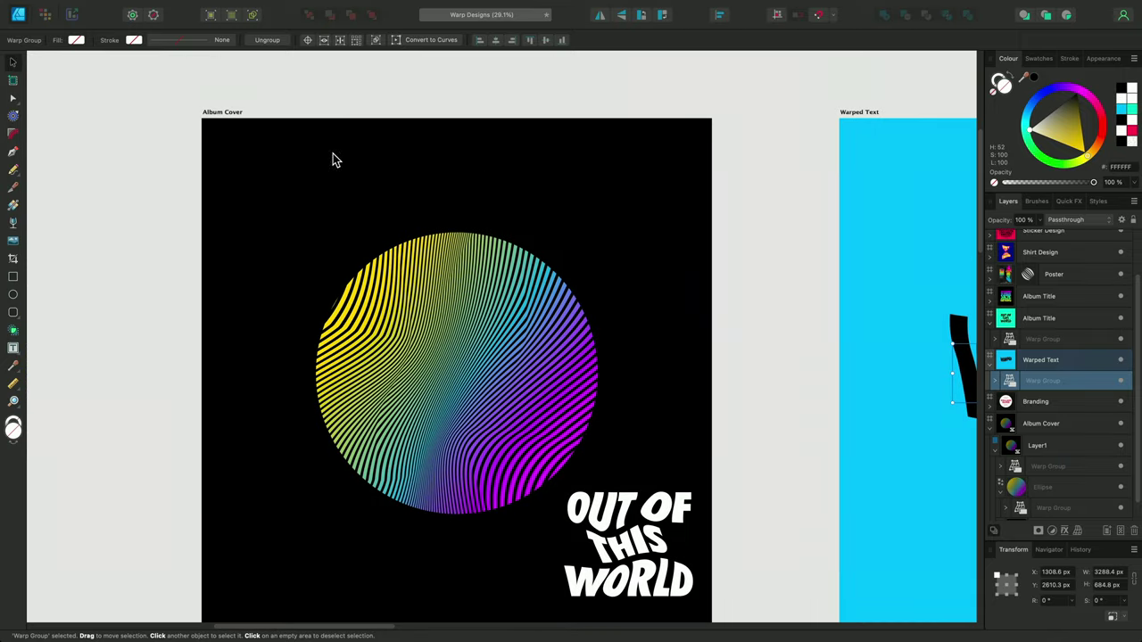
click(331, 160)
key(super+v)
scroll(533, 331, down, 2)
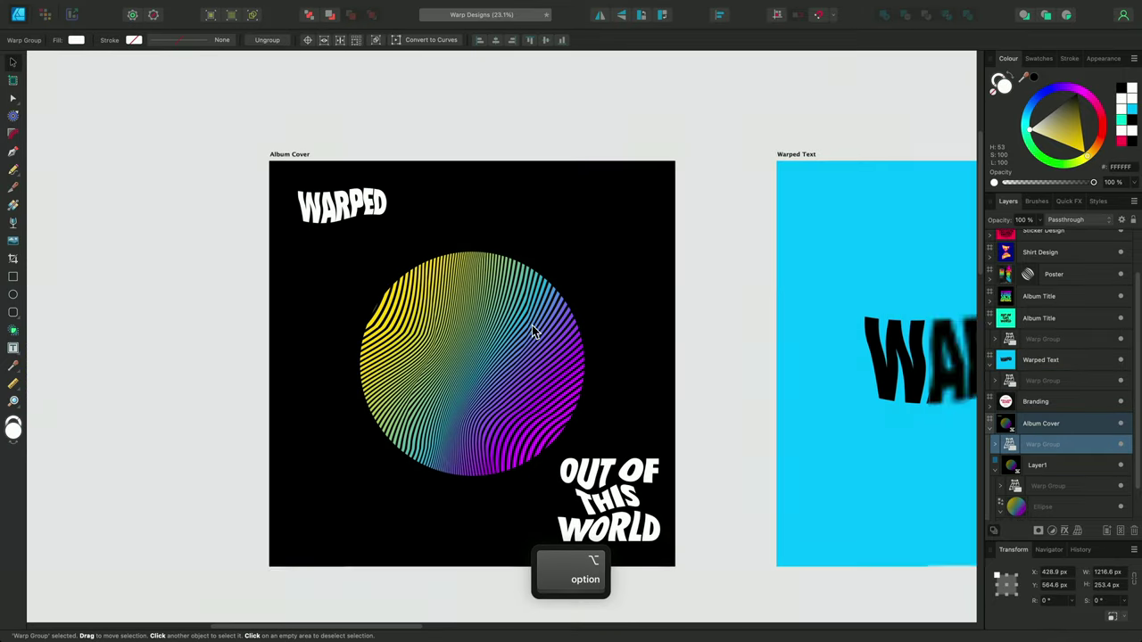
scroll(533, 332, down, 3)
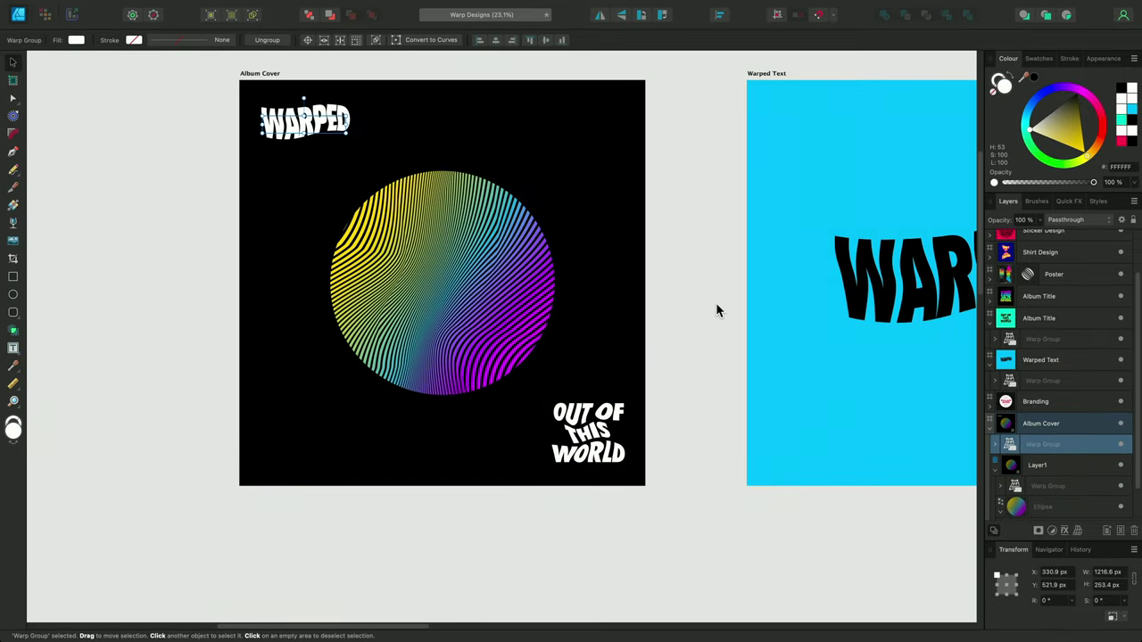
drag(351, 124, 355, 124)
click(706, 420)
scroll(678, 401, up, 2)
scroll(678, 402, right, 2)
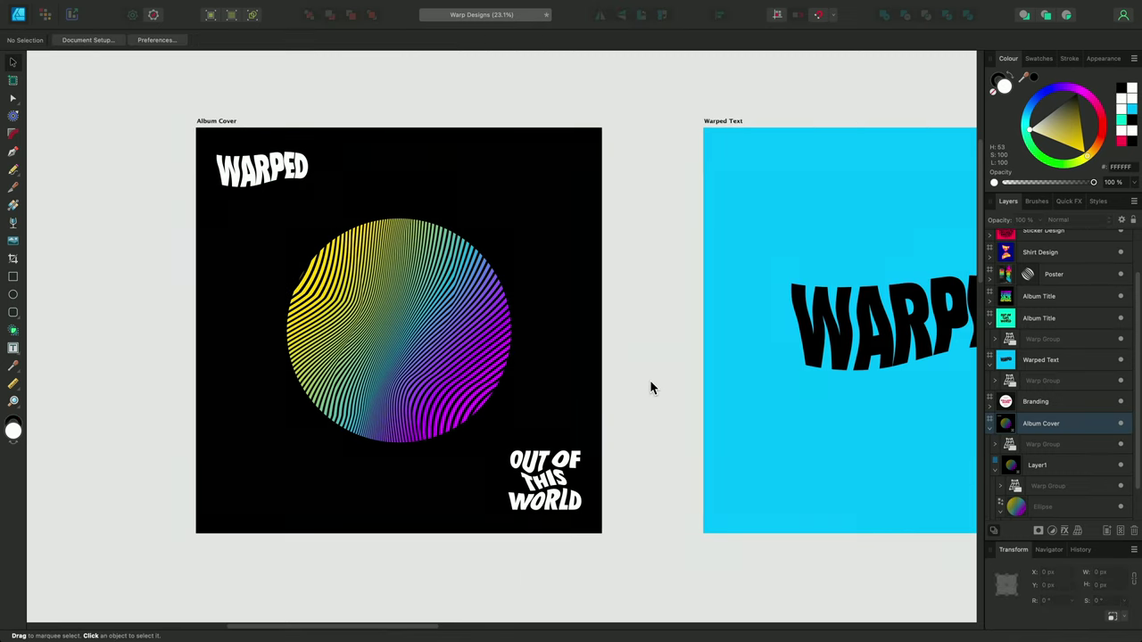
Place the WARPED title inside the album cover's Layer1 and copy that layer into the Advert artboard.
click(1070, 447)
key(super+c)
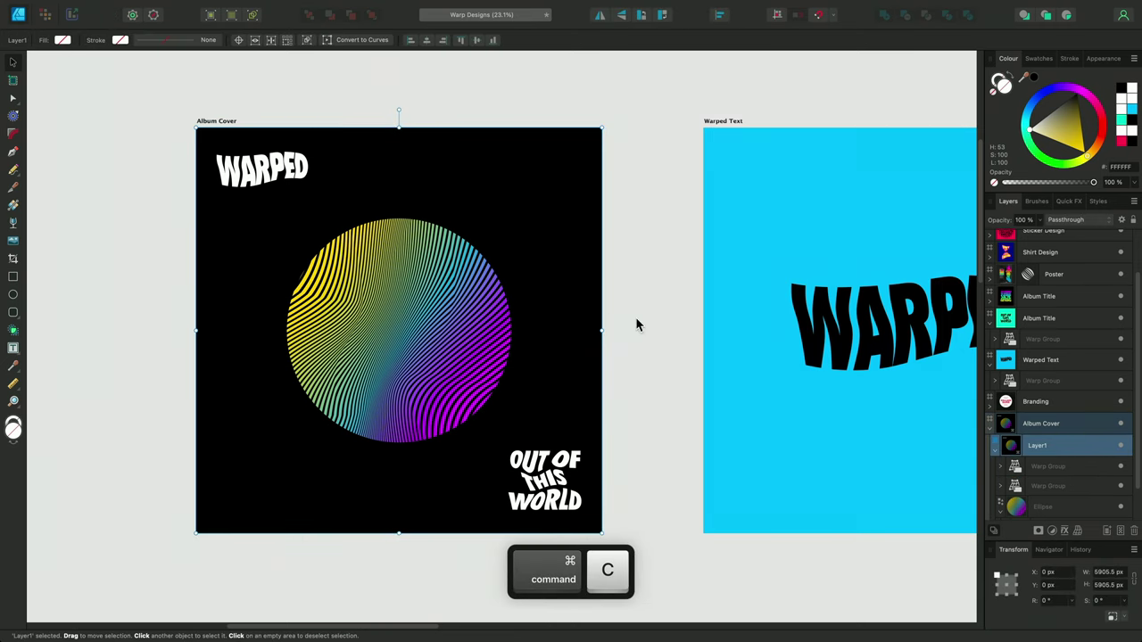
key(space)
scroll(636, 324, right, 20)
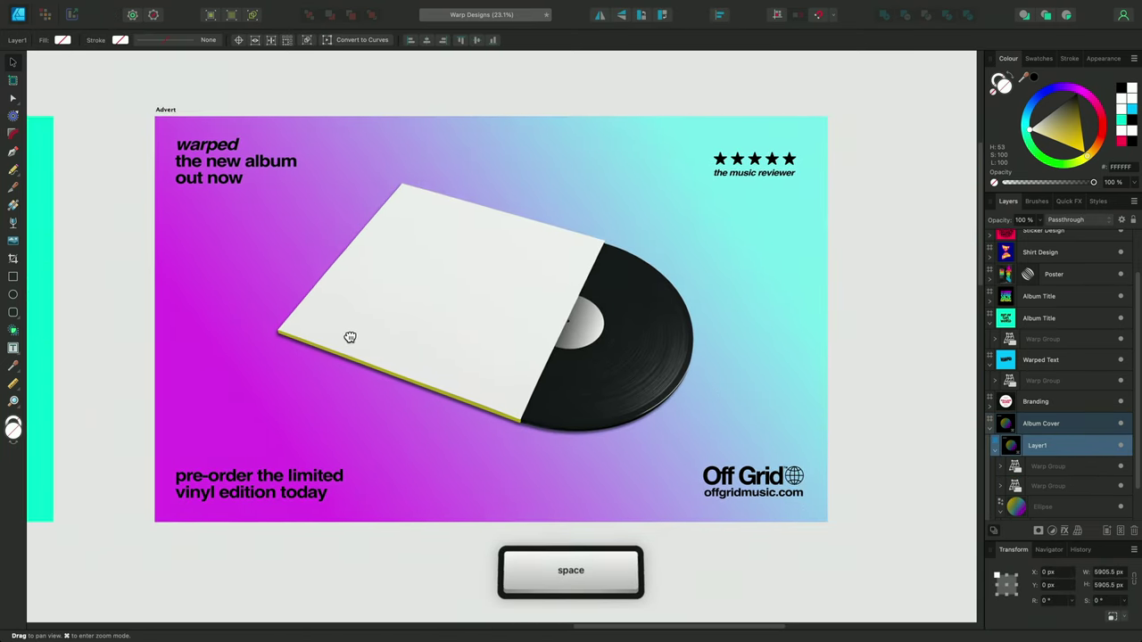
drag(350, 337, 377, 346)
click(204, 125)
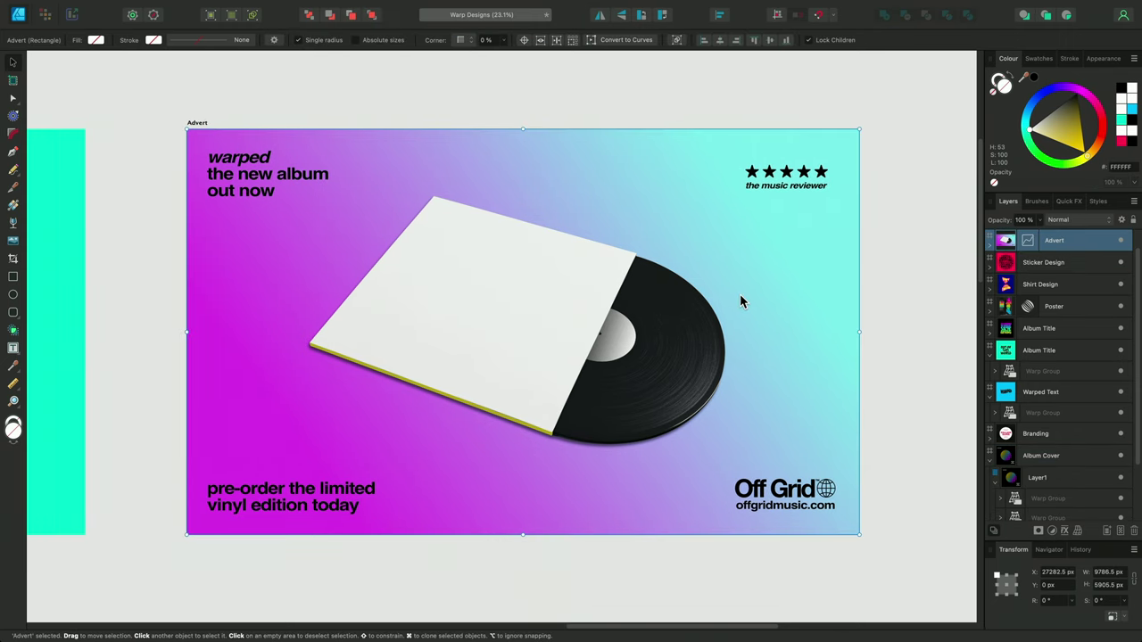
key(super+v)
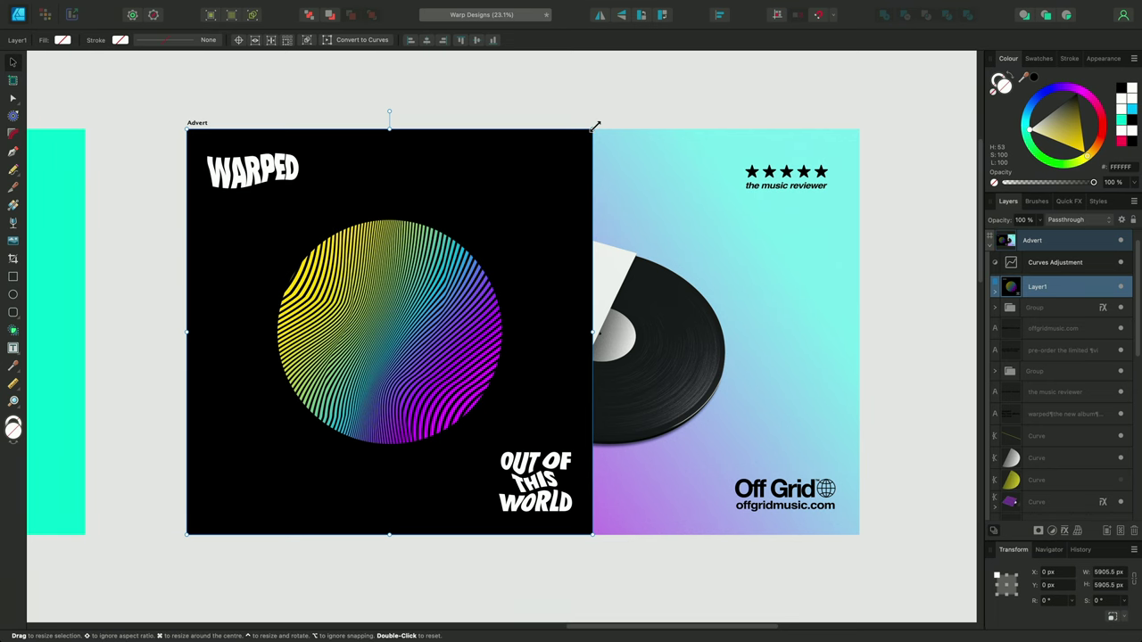
Shrink the pasted cover to about 4906 × 4906 px over the blank record sleeve and apply a Perspective warp to it.
drag(592, 127, 525, 197)
drag(473, 281, 584, 243)
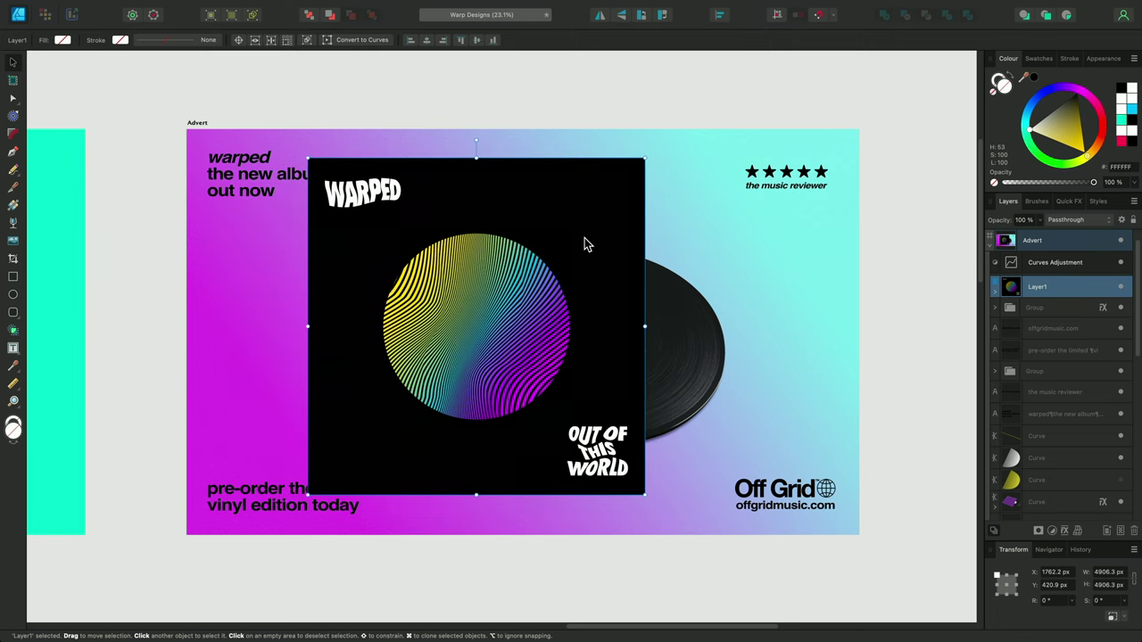
key(alt+super+g)
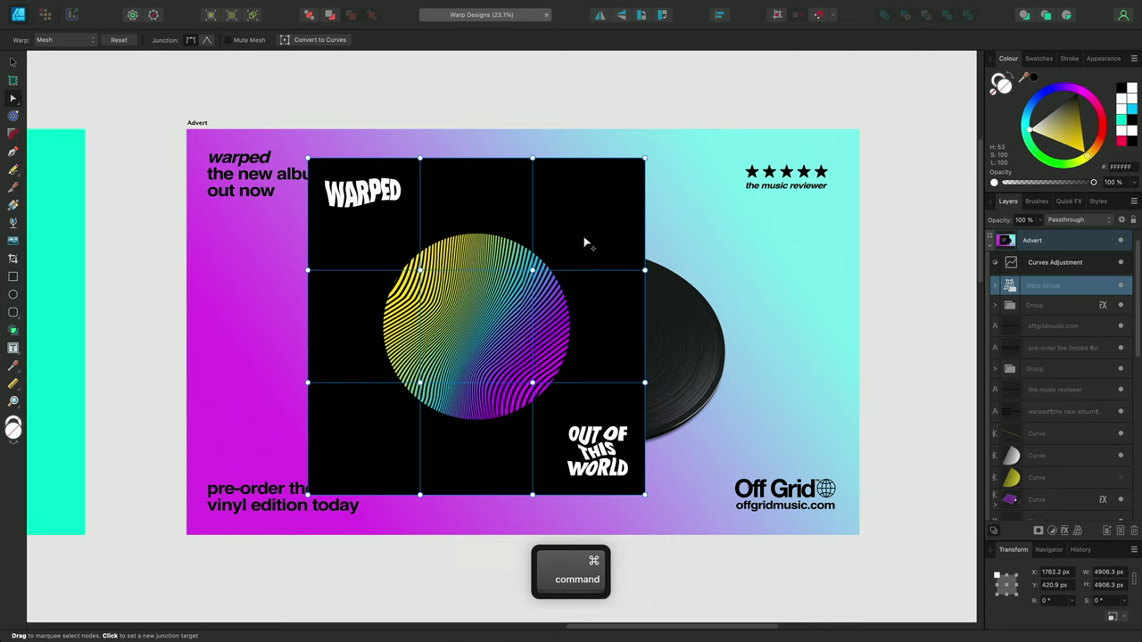
click(81, 46)
click(78, 64)
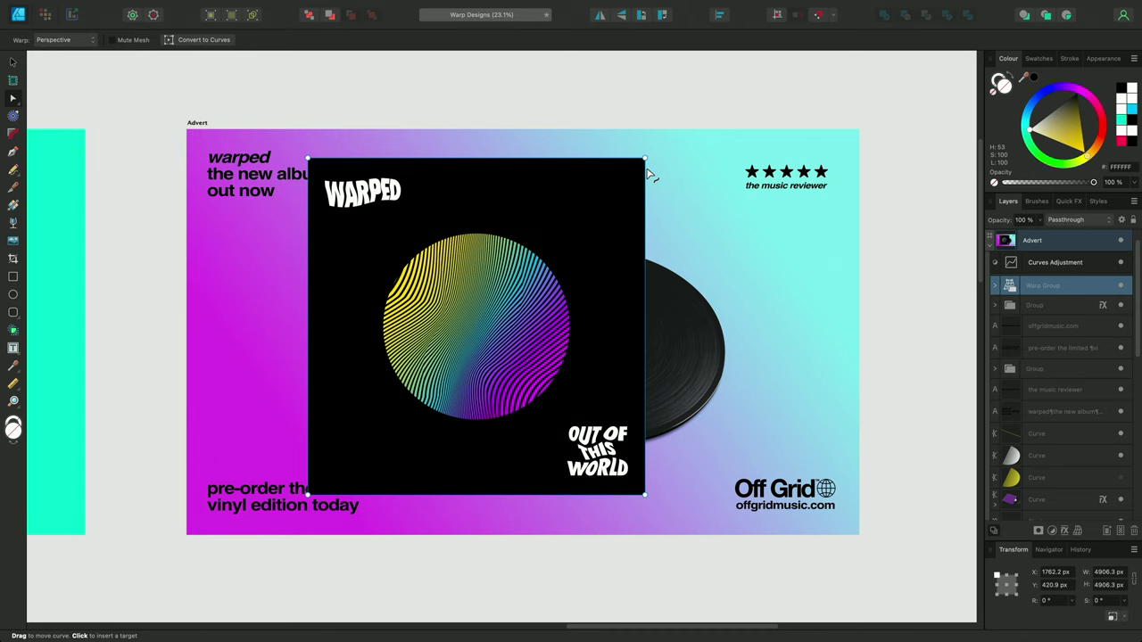
Fit the four corners of the perspective warp to the corners of the white record sleeve.
drag(645, 159, 635, 254)
drag(309, 161, 432, 195)
drag(309, 493, 310, 342)
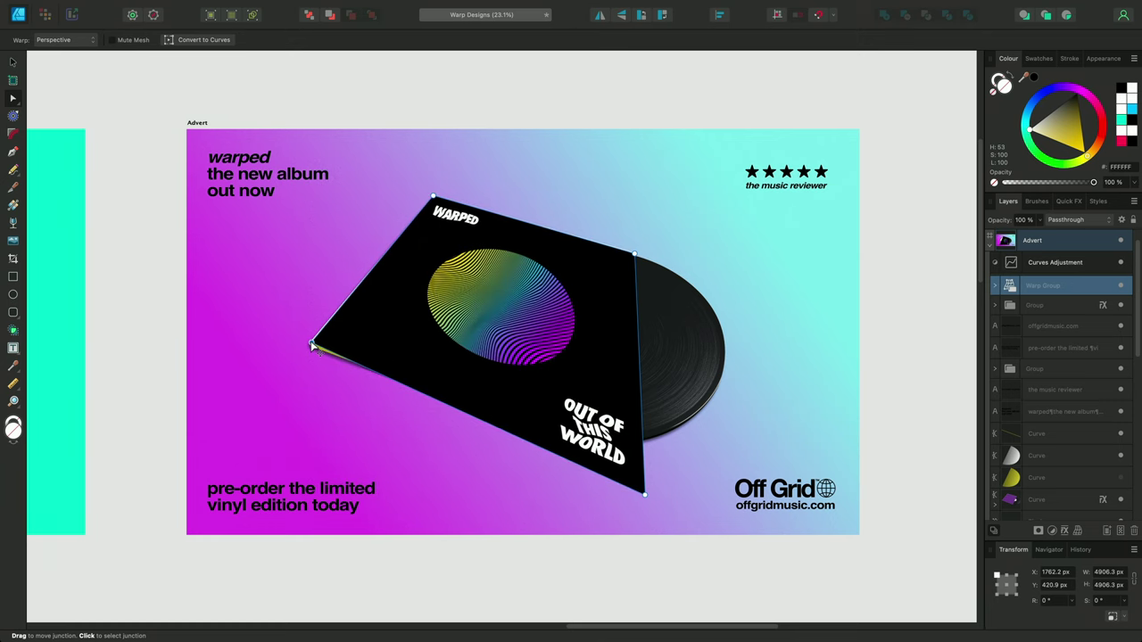
drag(644, 497, 554, 435)
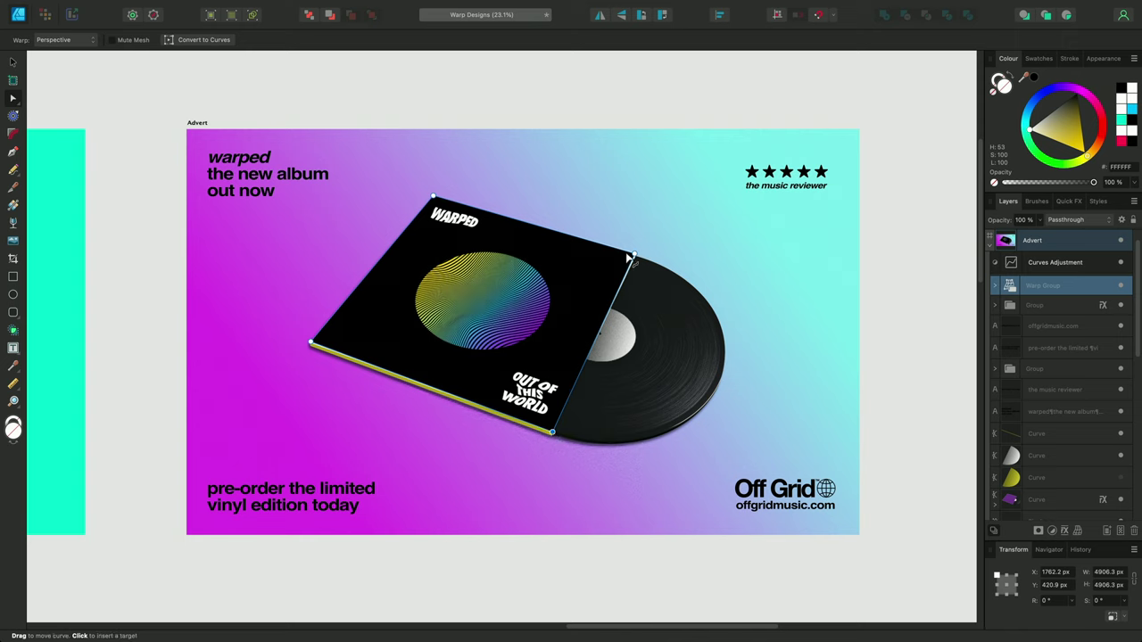
click(310, 344)
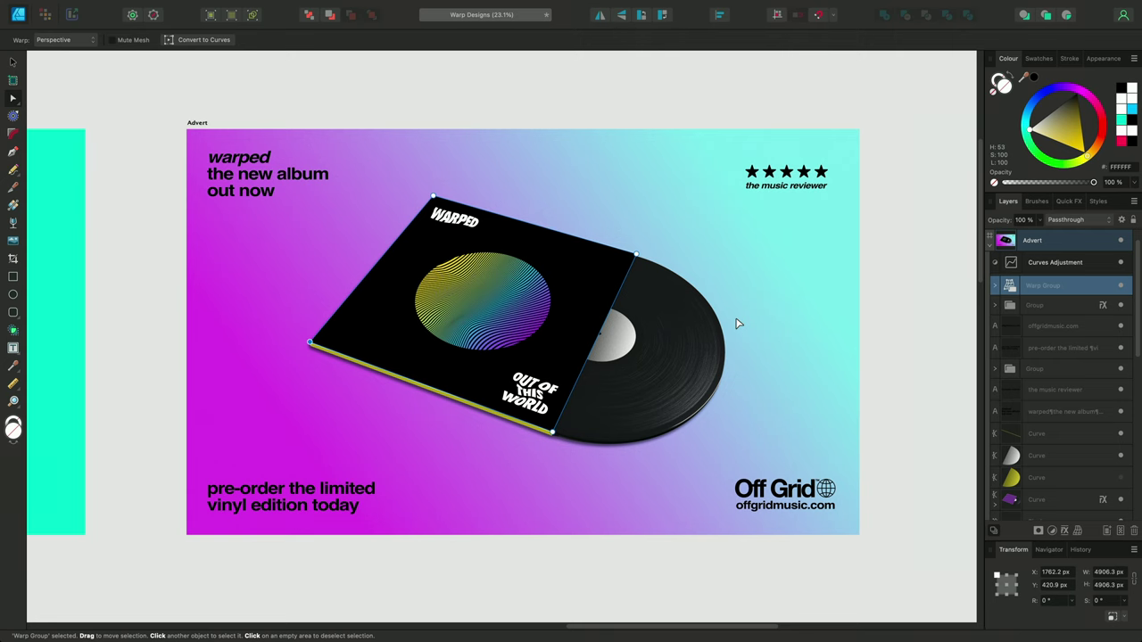
scroll(736, 322, down, 2)
key(v)
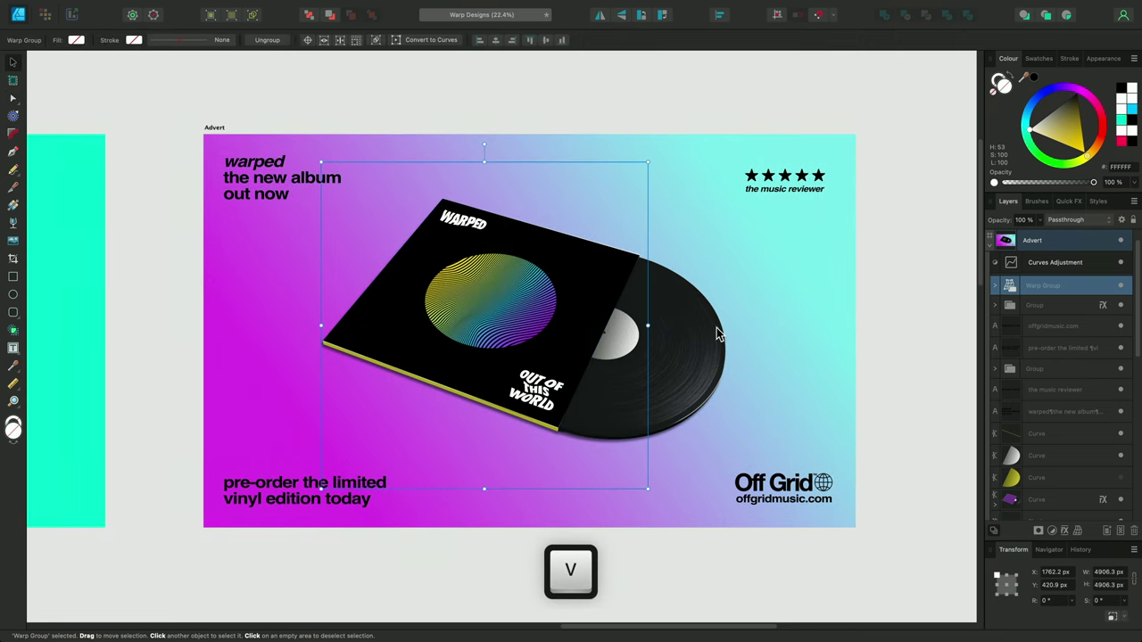
key(a)
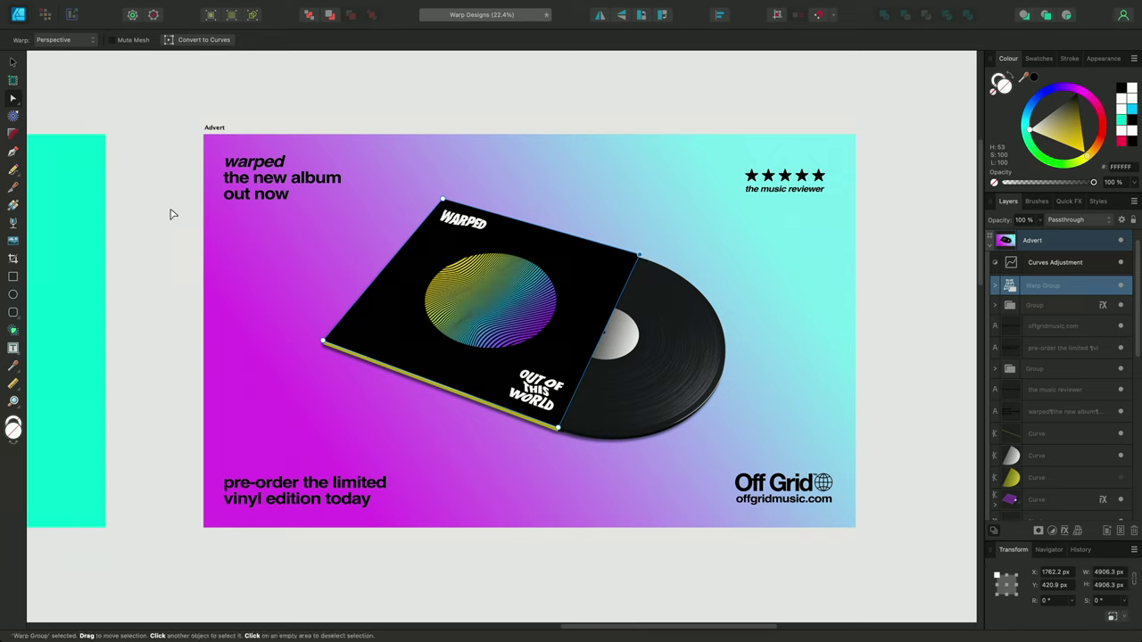
Add a linear transparency from the sleeve cover's left edge diagonally down past the advert's lower-right corner, and deselect the cover.
click(12, 223)
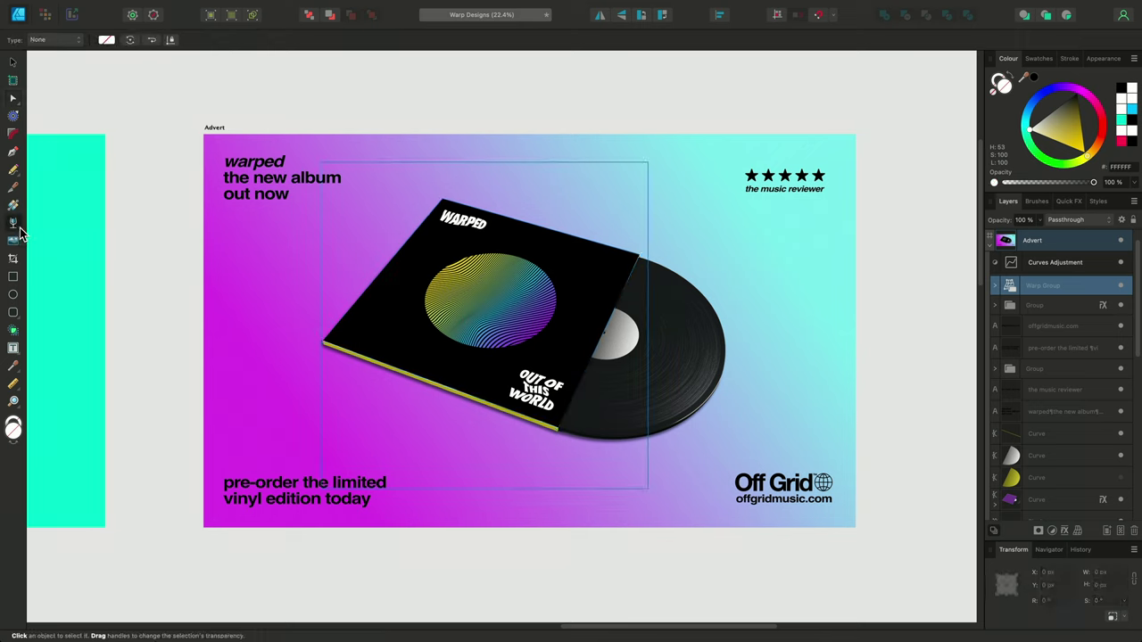
drag(389, 265, 926, 520)
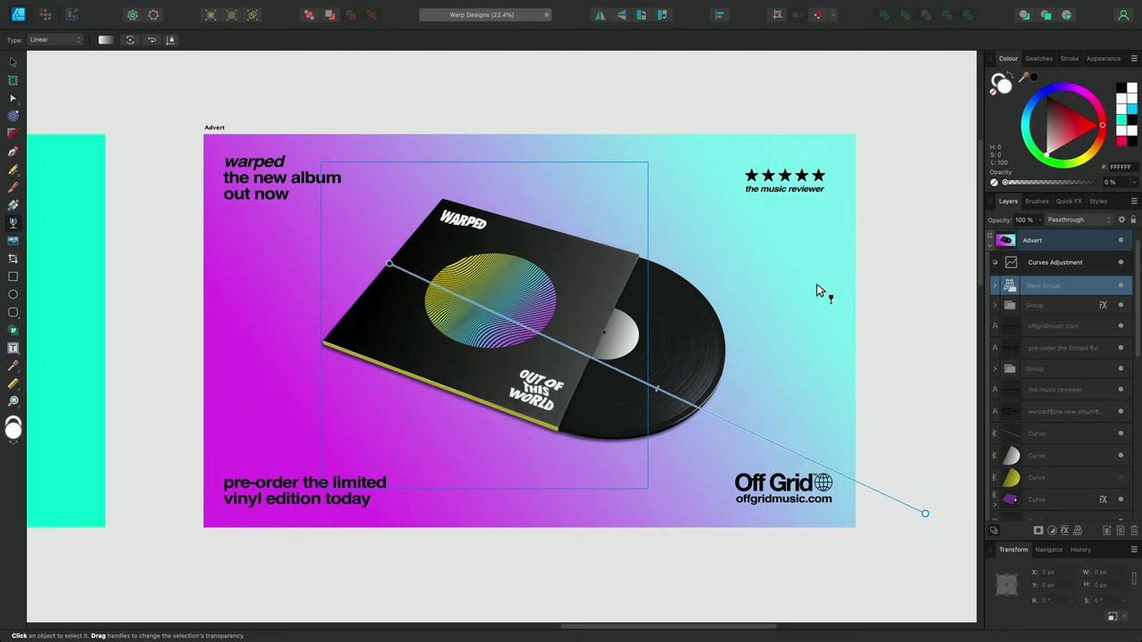
key(v)
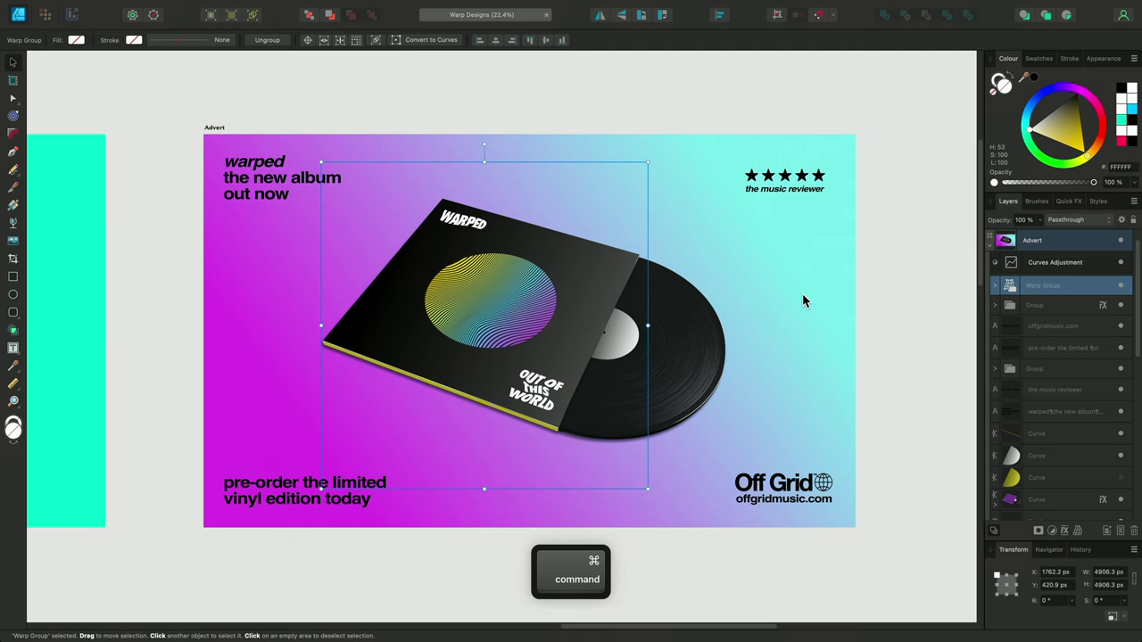
key(super+minus)
key(super+d)
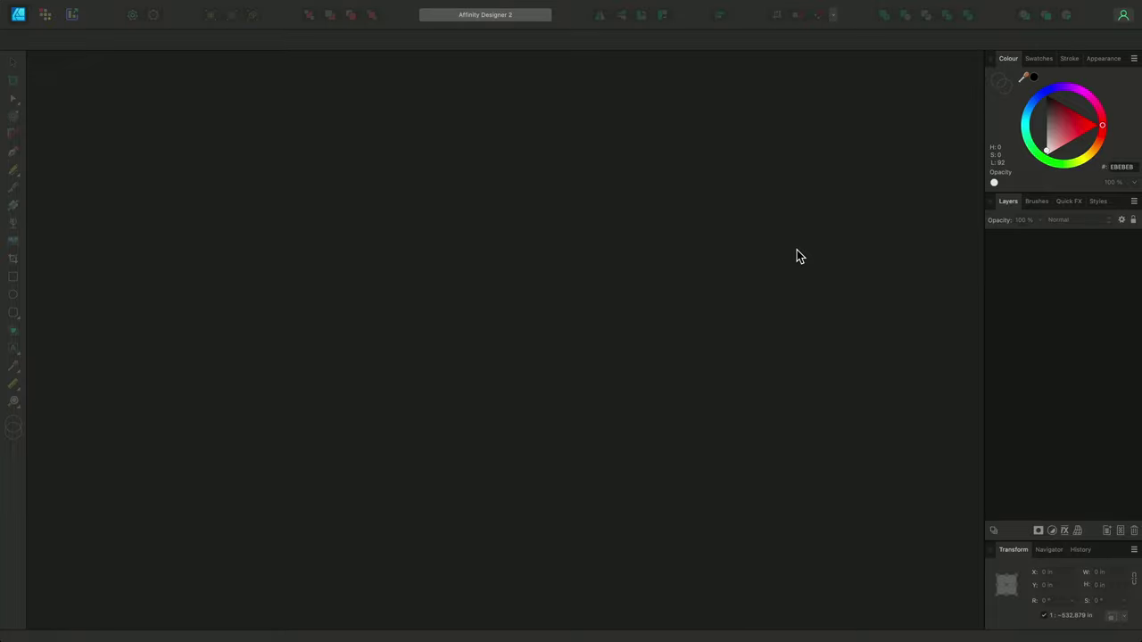
Switch to Finder and open main-plan-groundfloor.dwg from the DWG Files folder in Affinity Designer.
key(super+Tab)
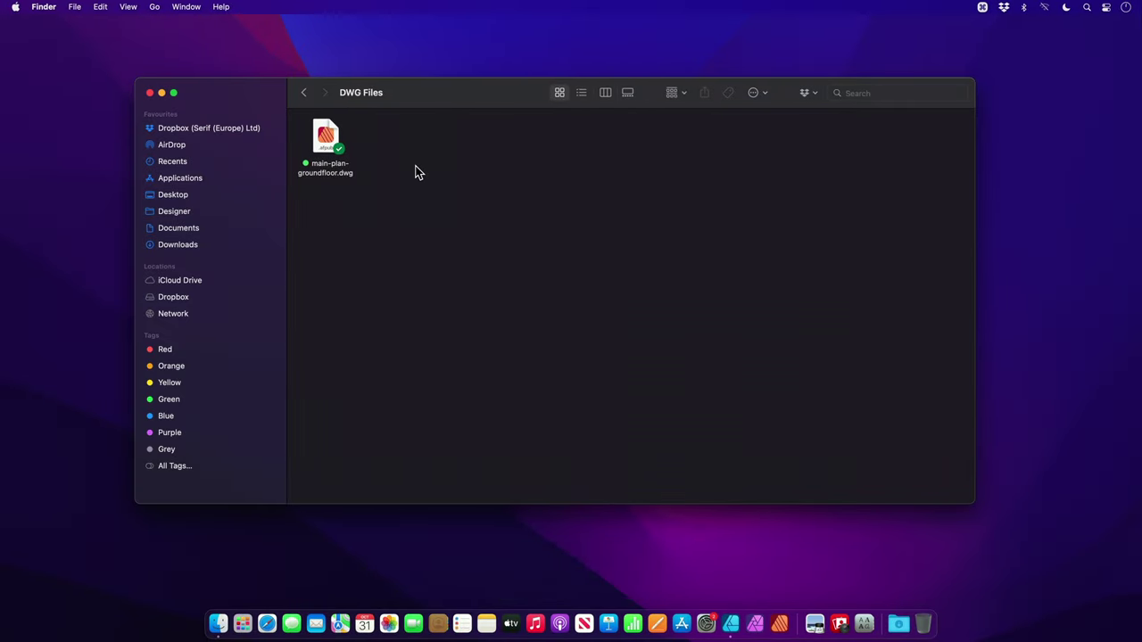
drag(326, 139, 501, 25)
key(super+Tab)
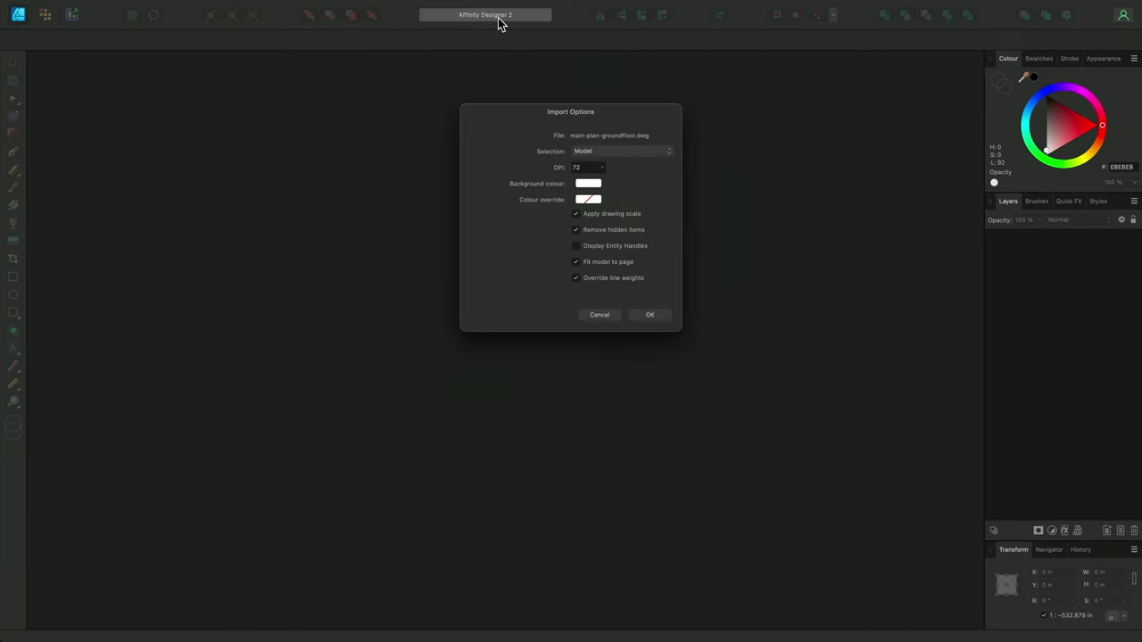
Examine the DWG import options for selection, DPI and background colour, keeping Model as the selection.
click(642, 151)
click(645, 153)
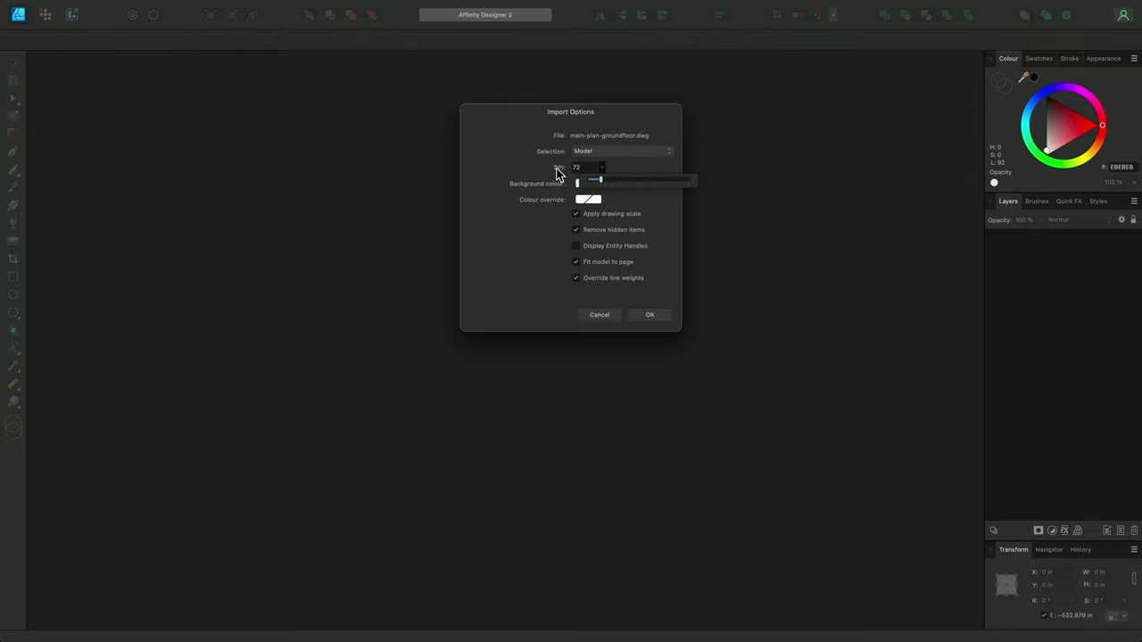
click(585, 186)
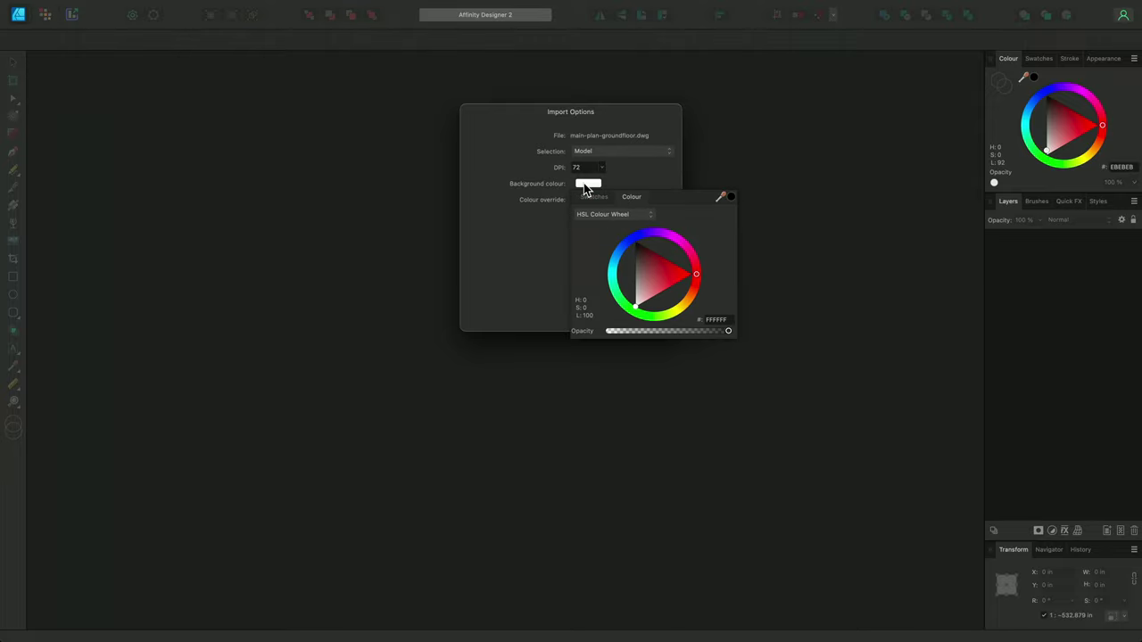
click(527, 235)
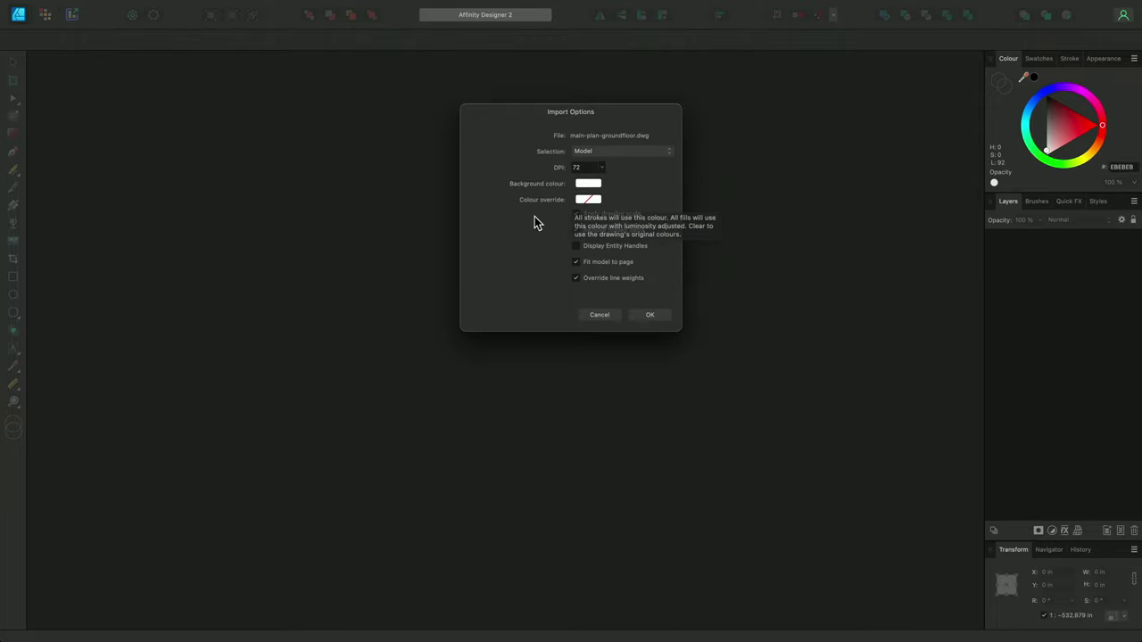
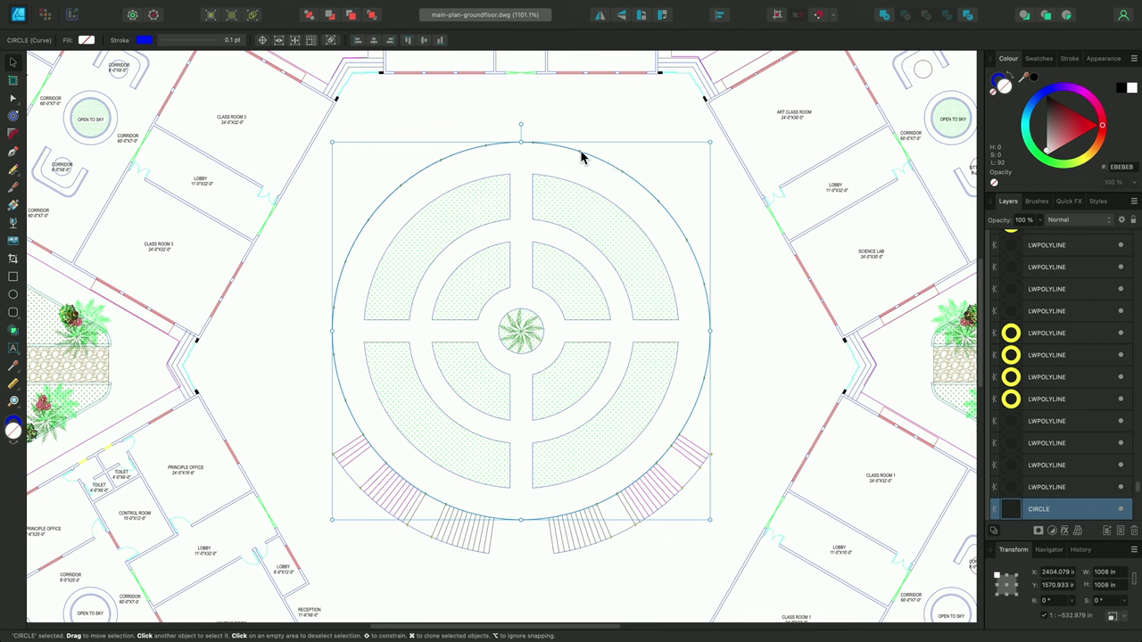
Try a 3 pt stroke and an even enlargement to about 1105 in on the large courtyard circle, and undo both.
click(229, 41)
drag(159, 79, 179, 83)
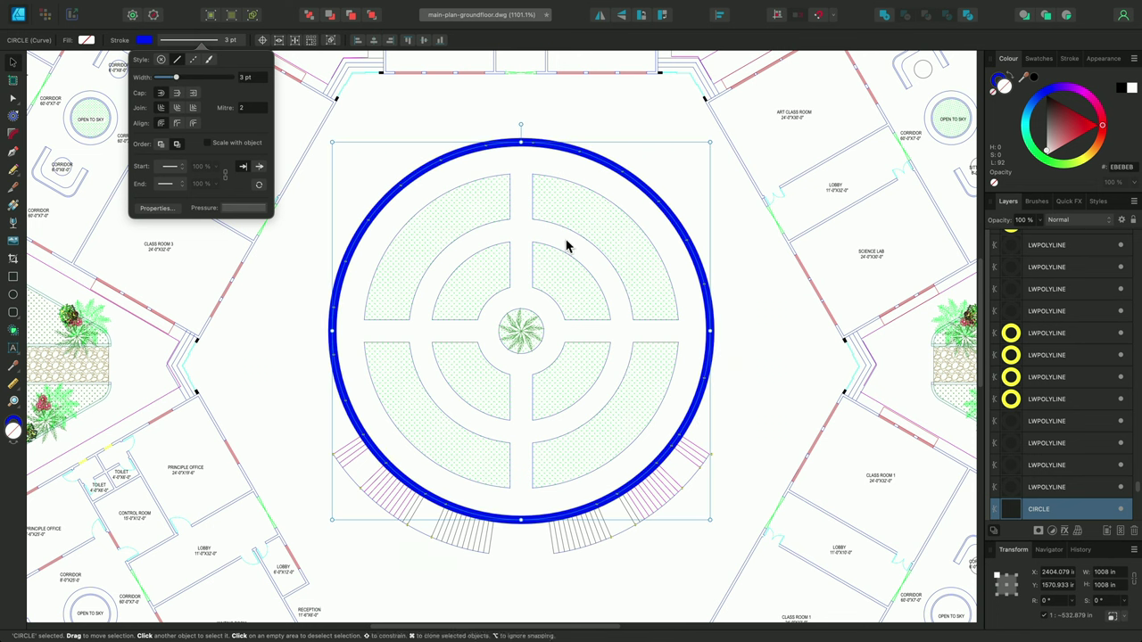
click(709, 332)
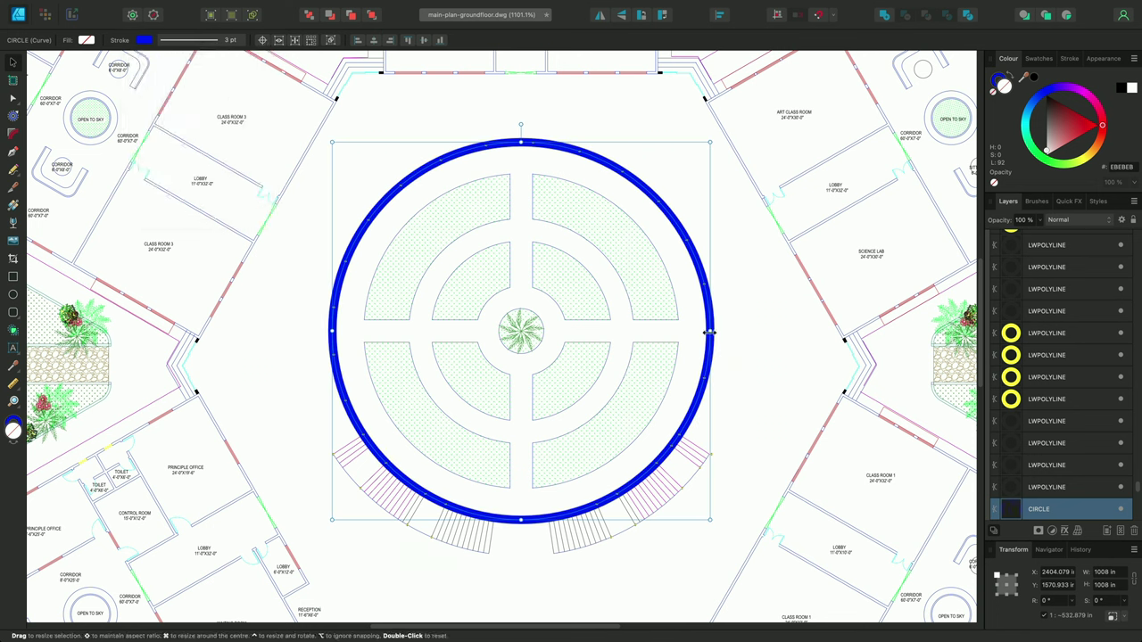
drag(710, 332, 728, 327)
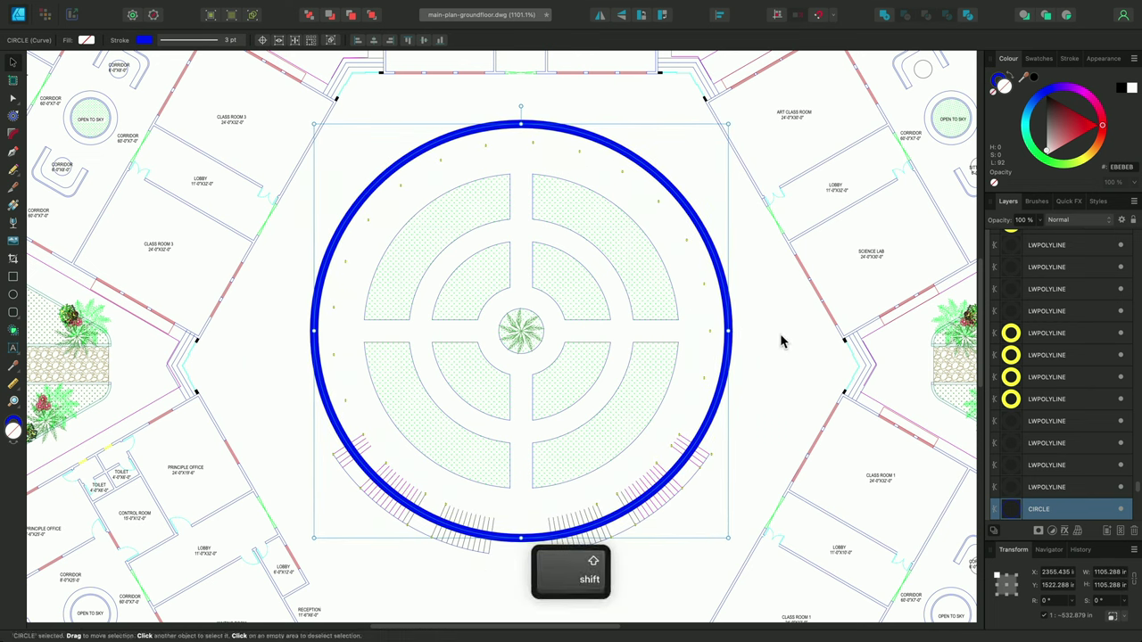
key(super+z)
key(super+z)
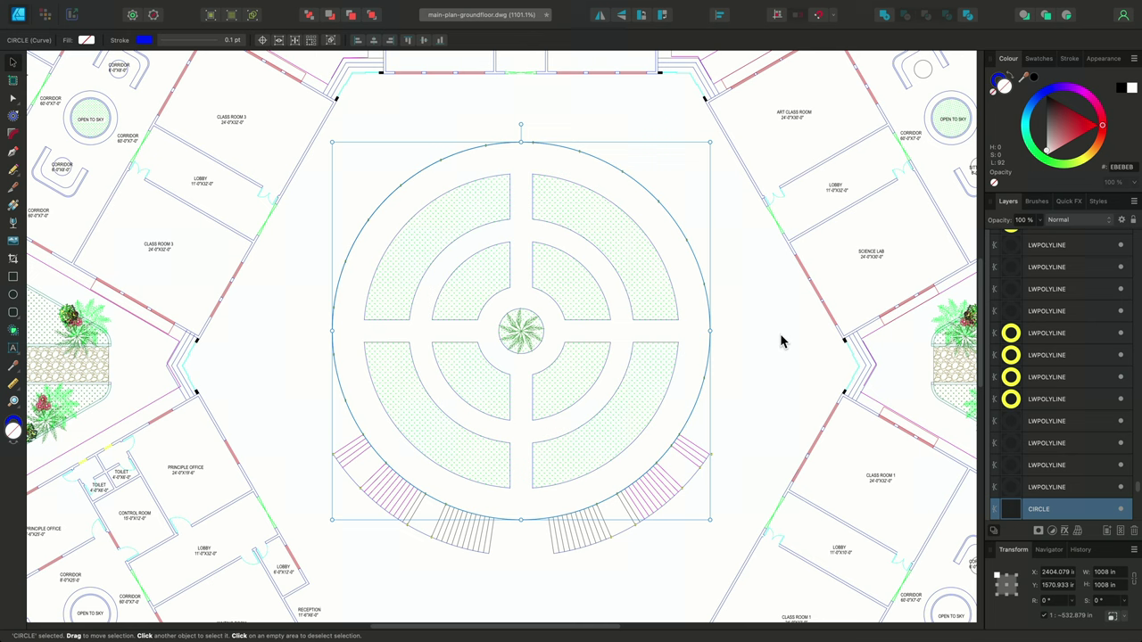
Set up a new A3 landscape print document with margins excluded.
key(super+n)
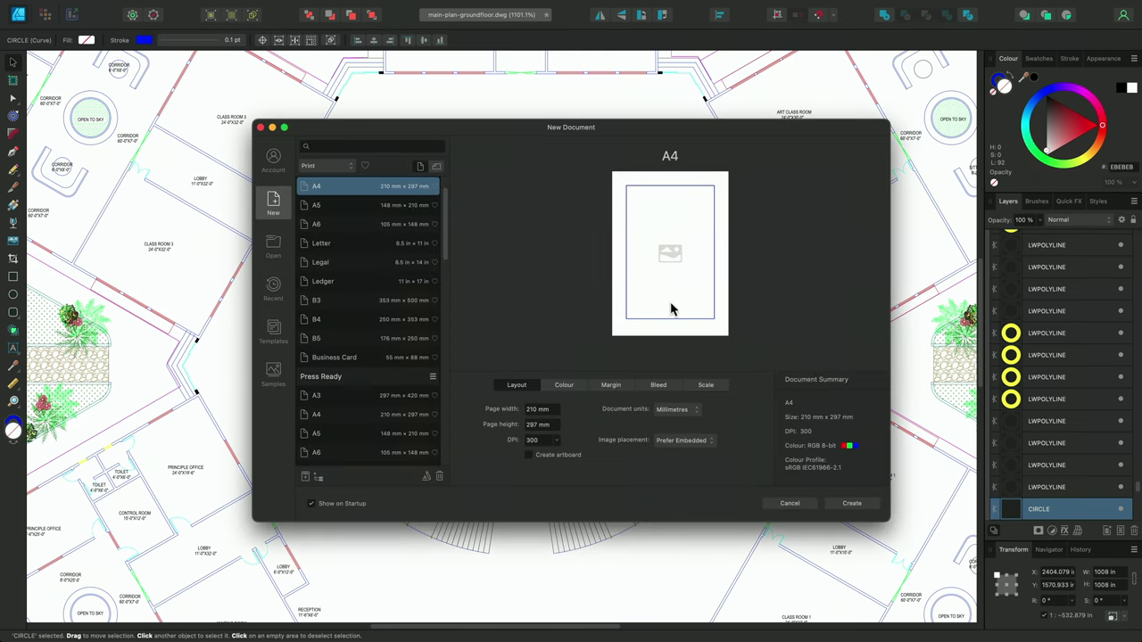
scroll(385, 318, up, 2)
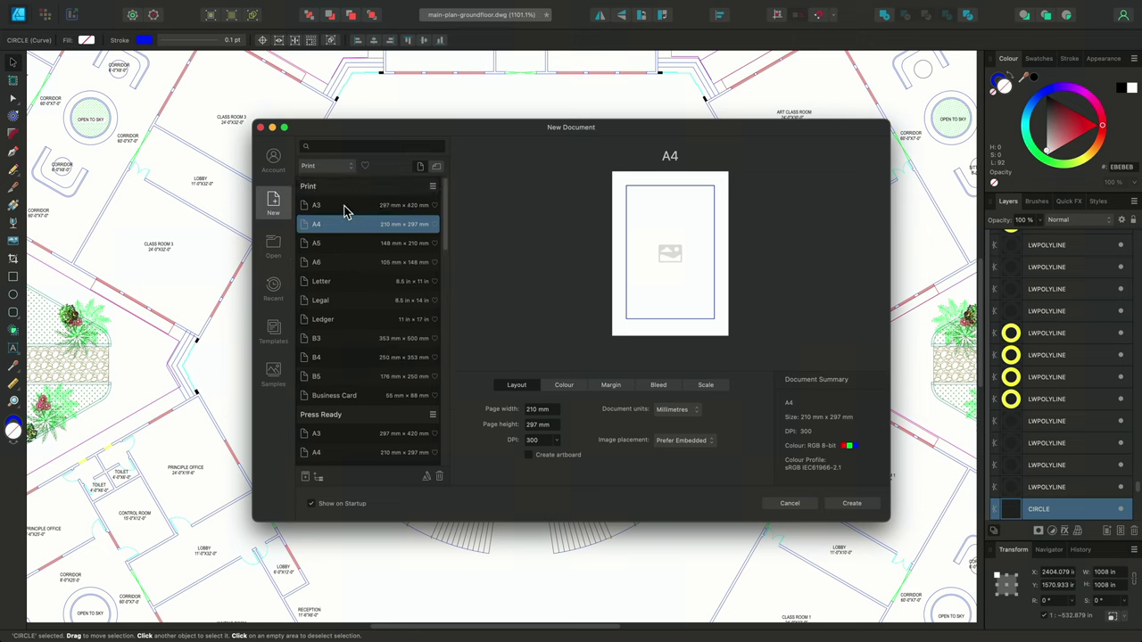
click(348, 211)
click(436, 168)
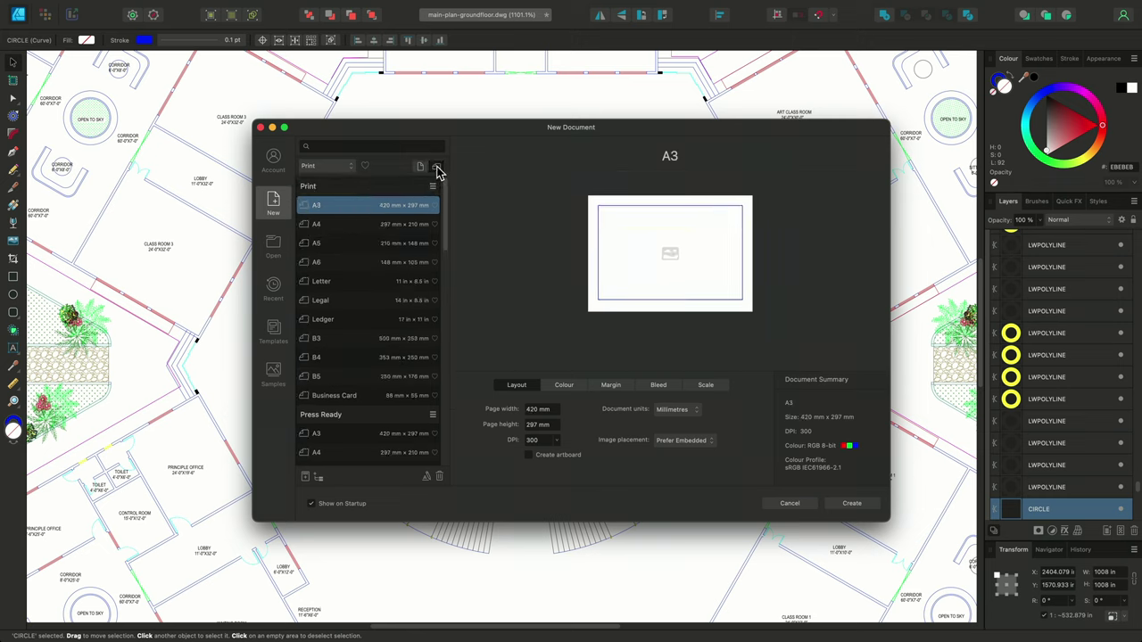
click(612, 385)
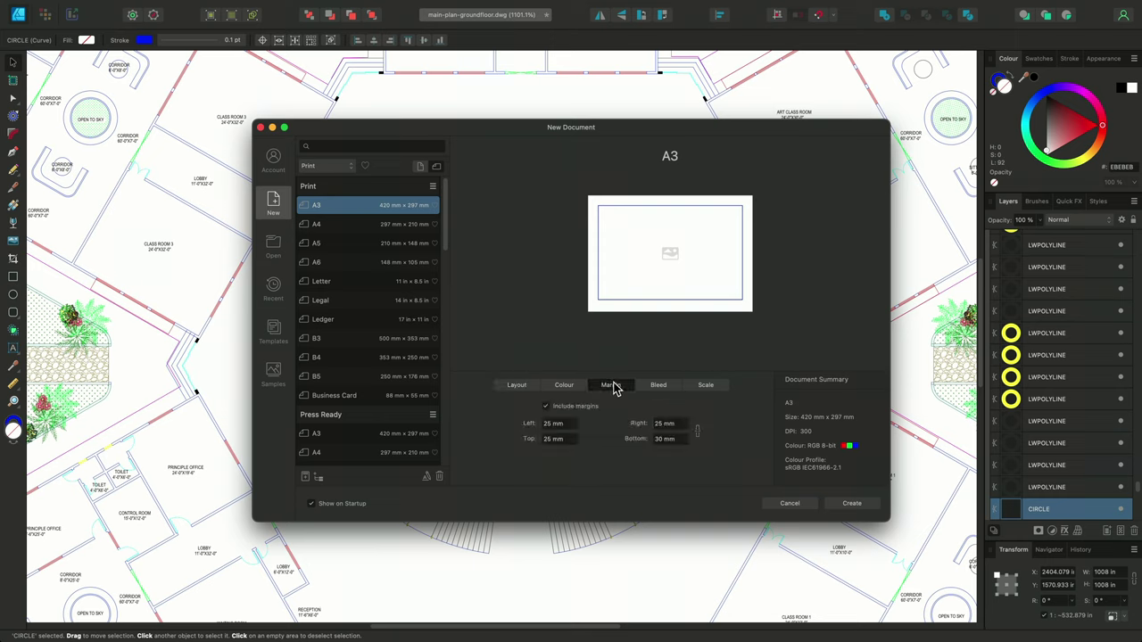
click(585, 407)
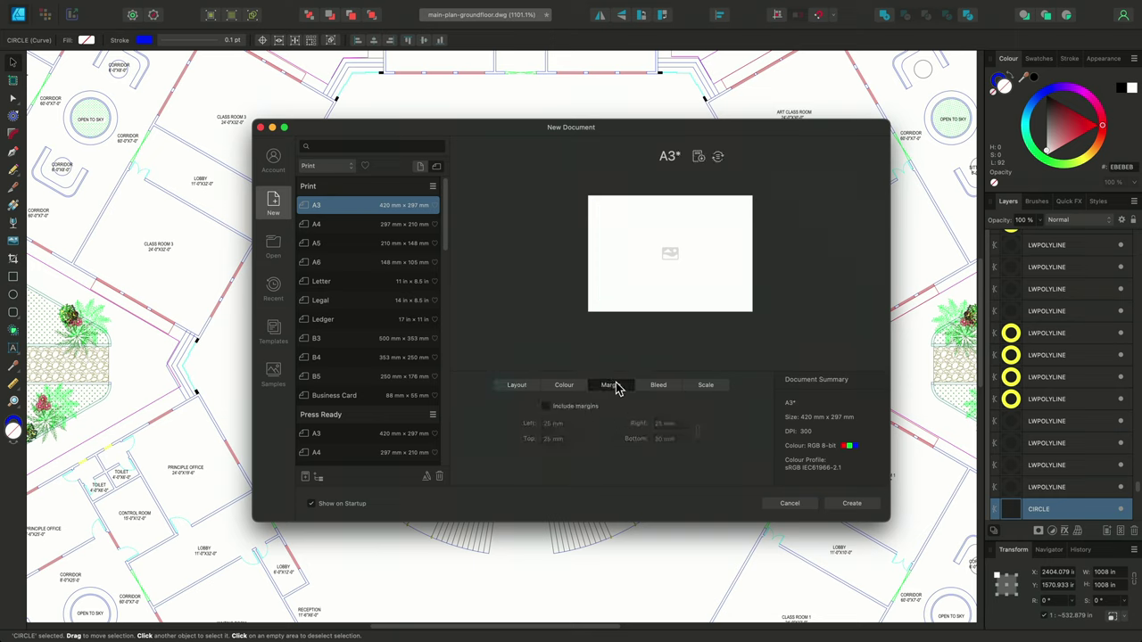
Create the new A3 landscape document, keeping millimetres as units and Prefer Embedded as the image placement.
click(530, 386)
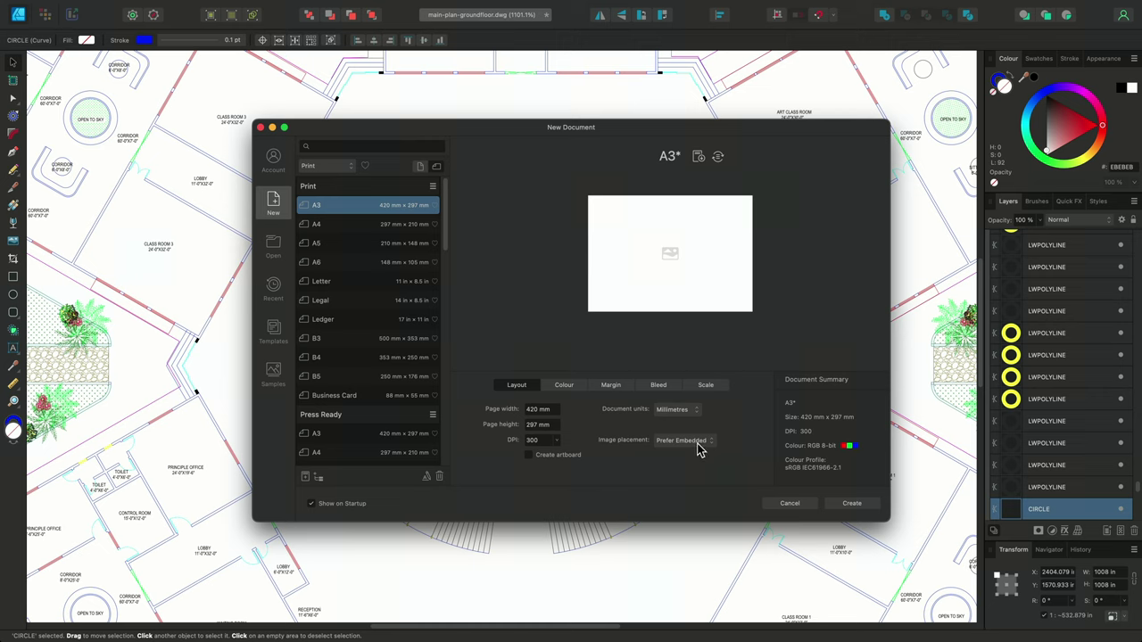
click(862, 506)
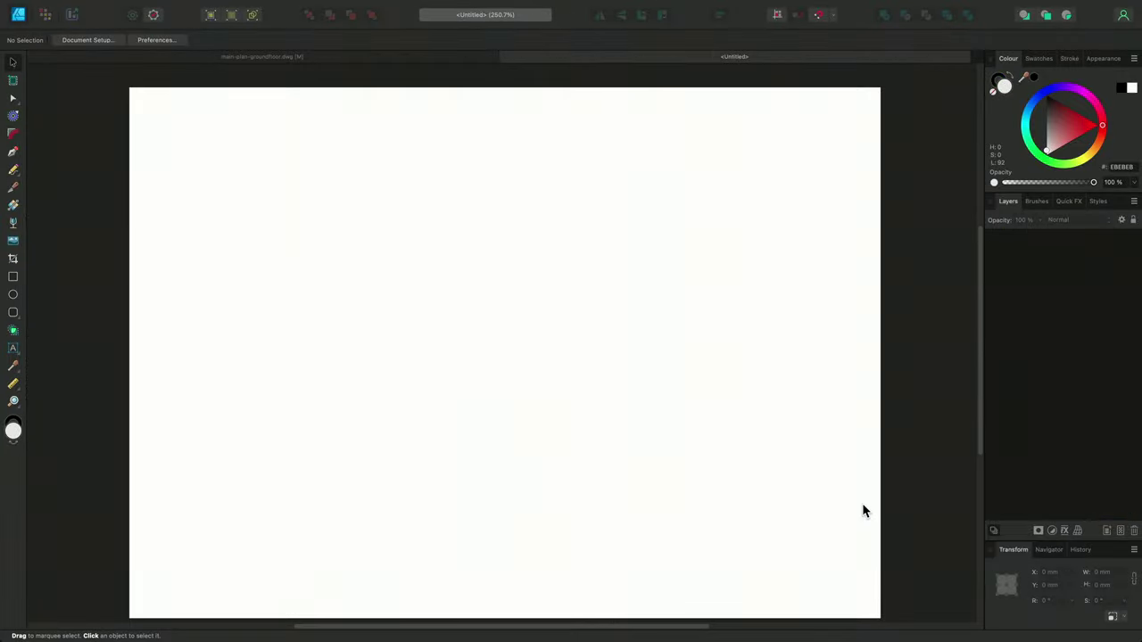
key(space)
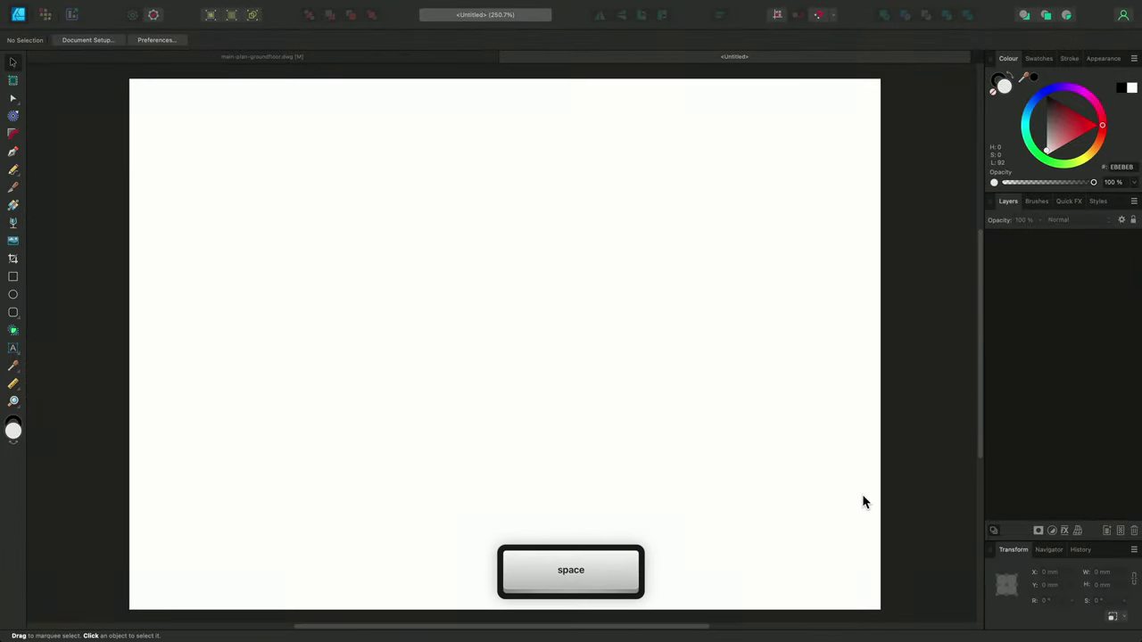
Place main-plan-groundfloor.dwg on the blank page with the default import options, at about 357 × 276 mm.
click(14, 242)
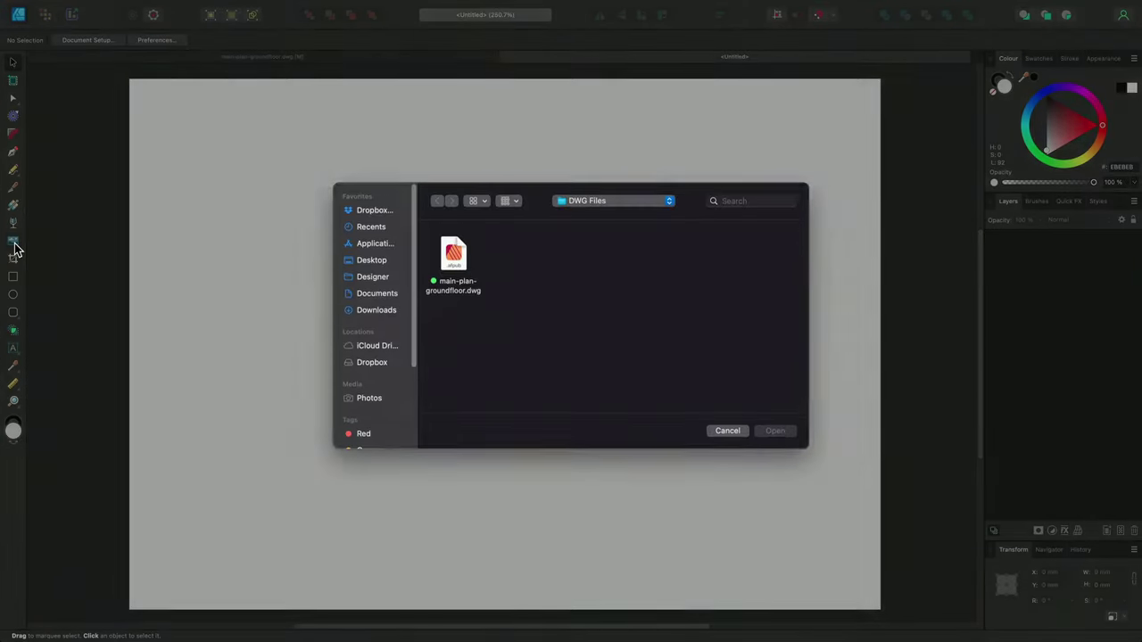
click(462, 273)
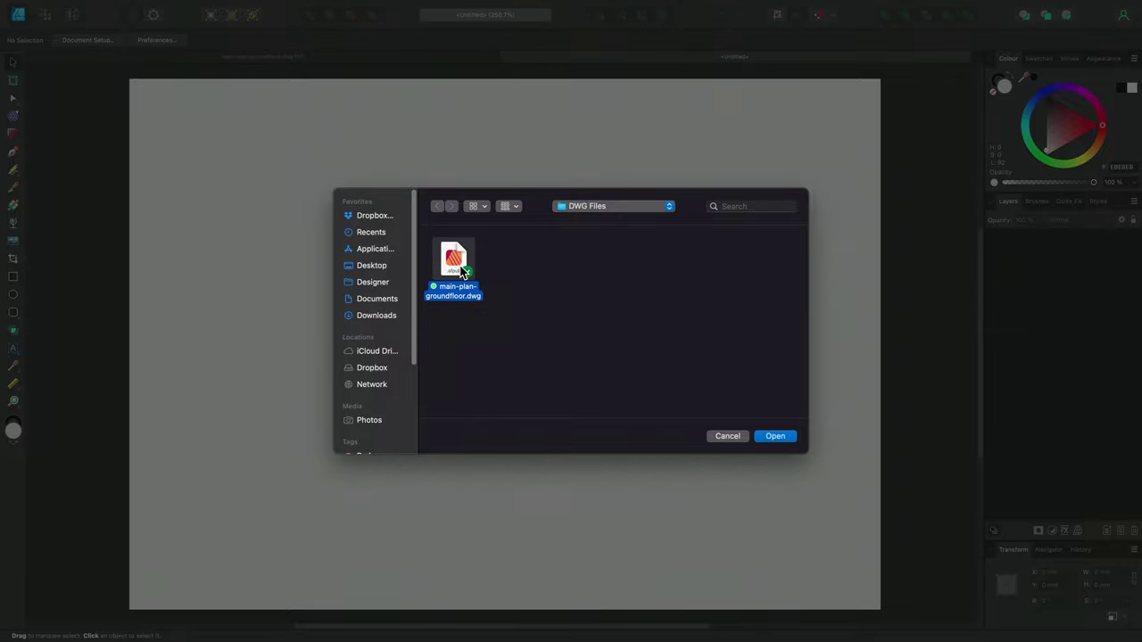
click(775, 436)
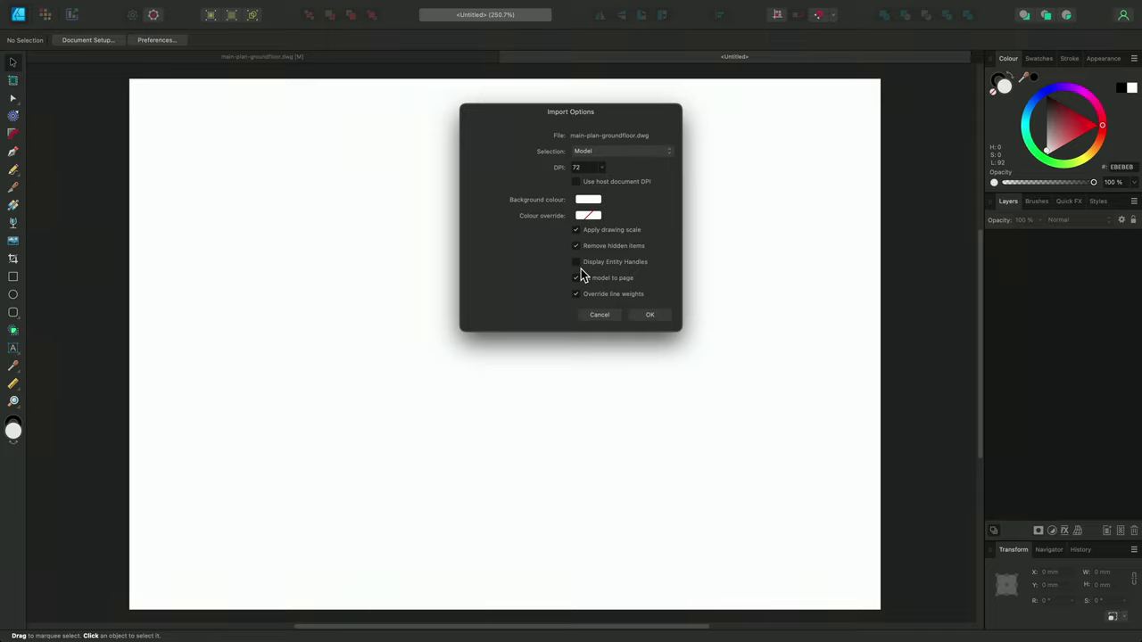
click(648, 316)
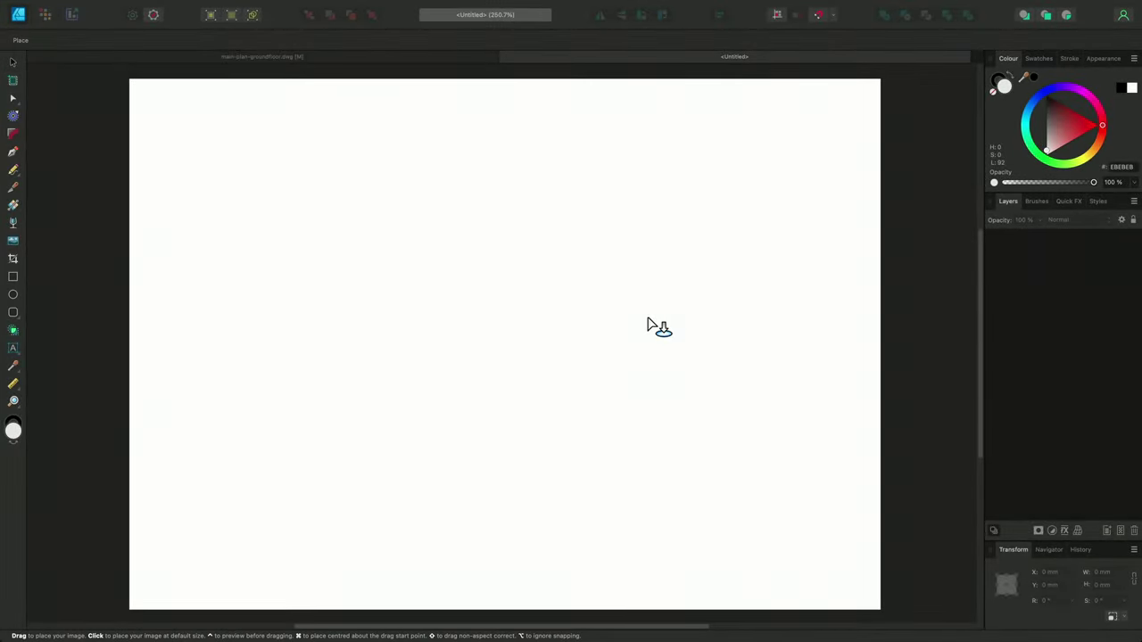
drag(169, 108, 893, 474)
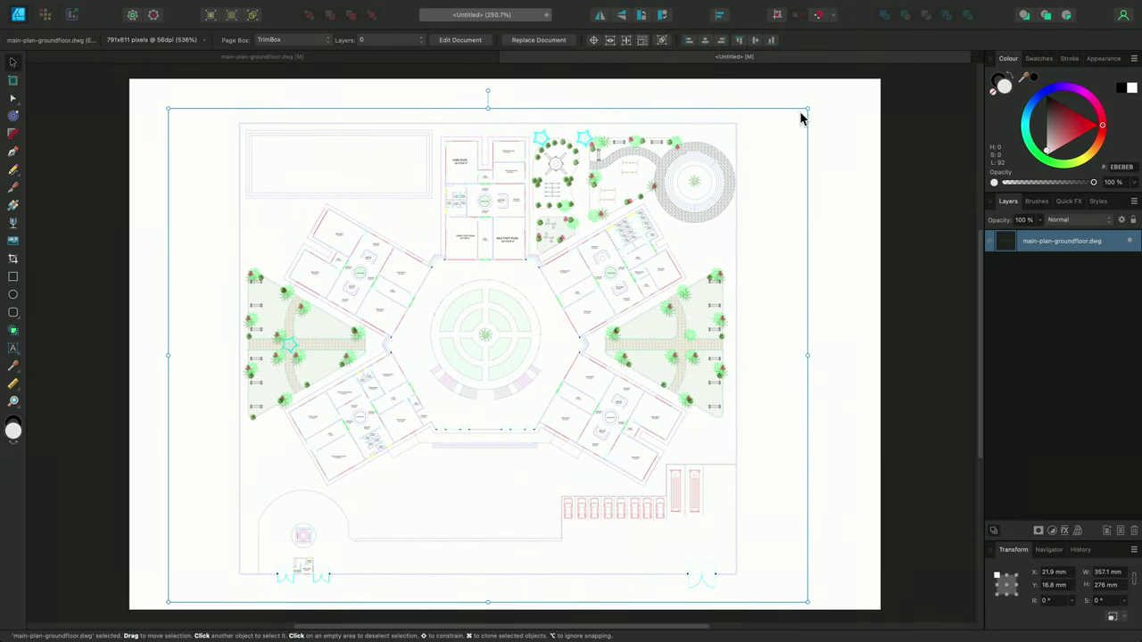
Enlarge the placed floor plan about its centre to roughly 375 × 290 mm and centre it on the page.
drag(801, 115, 823, 96)
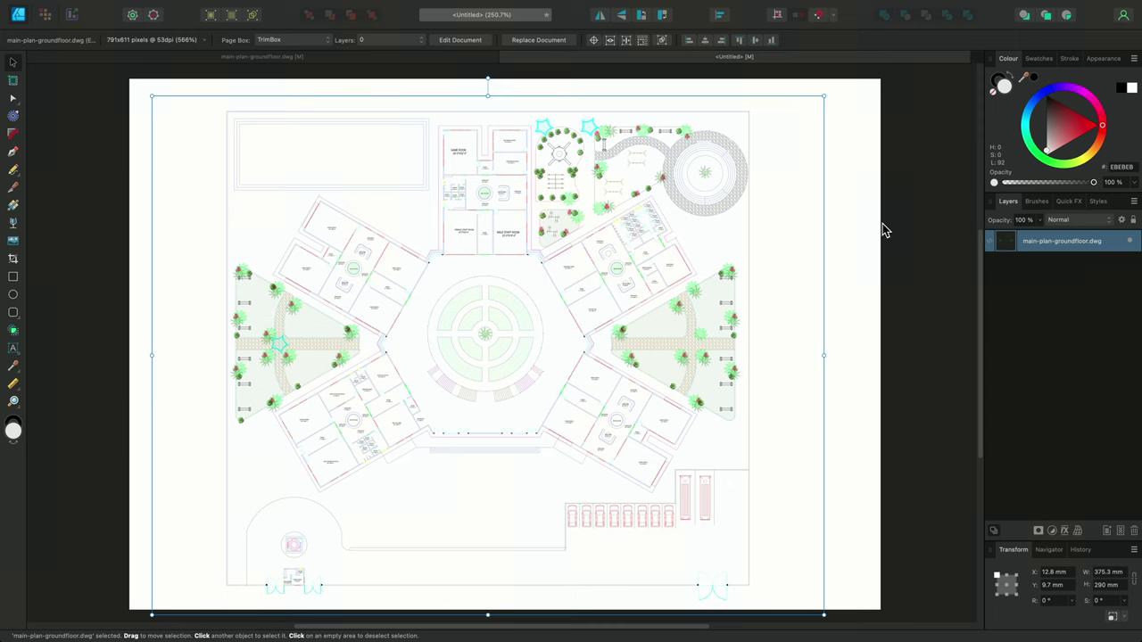
click(705, 41)
click(754, 41)
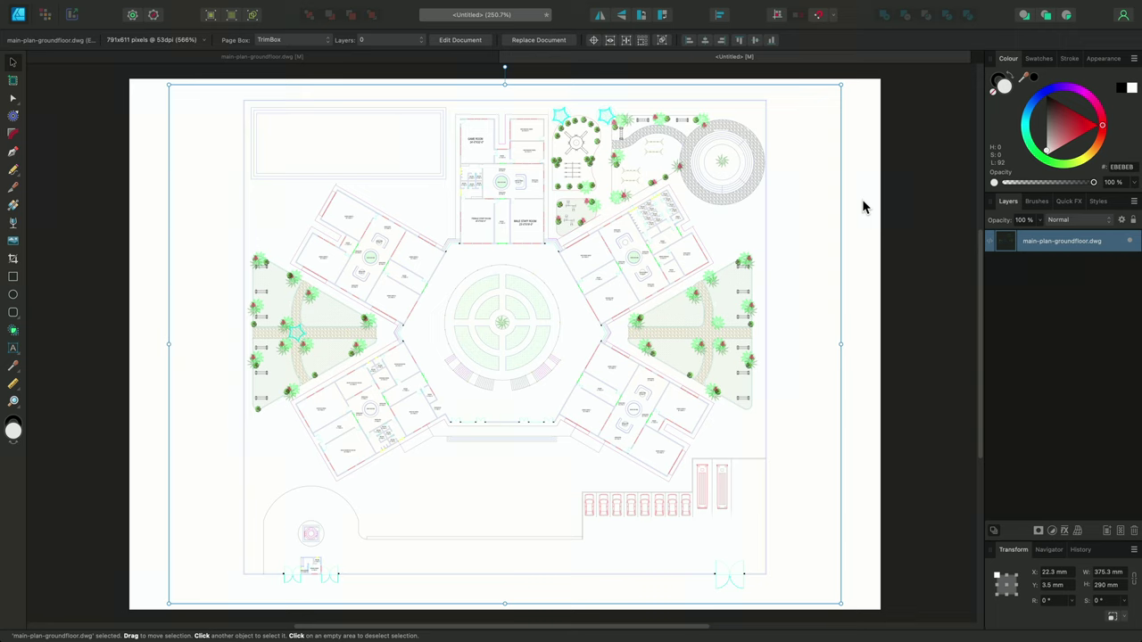
Examine the placed drawing's DPI and scale settings and its page box choices, keeping TrimBox.
click(205, 41)
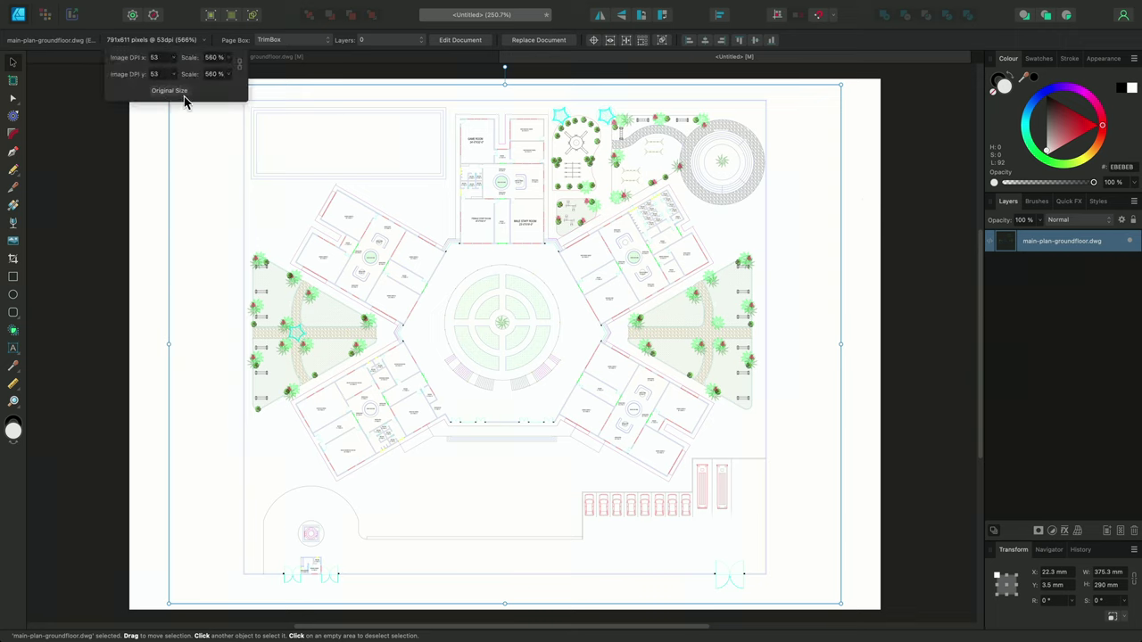
click(206, 42)
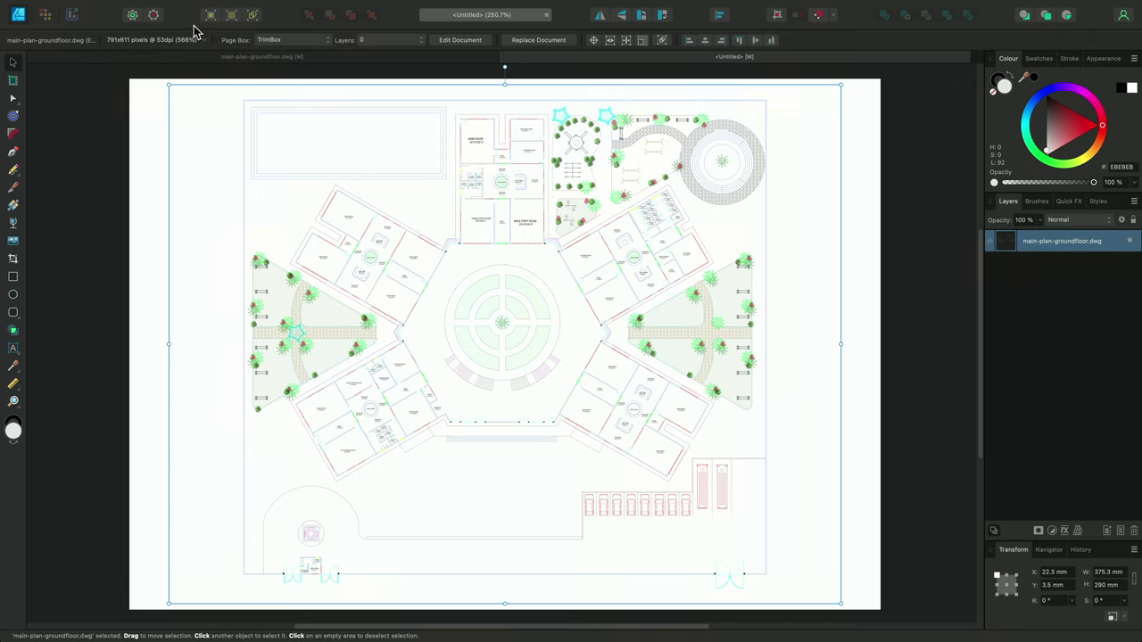
click(319, 39)
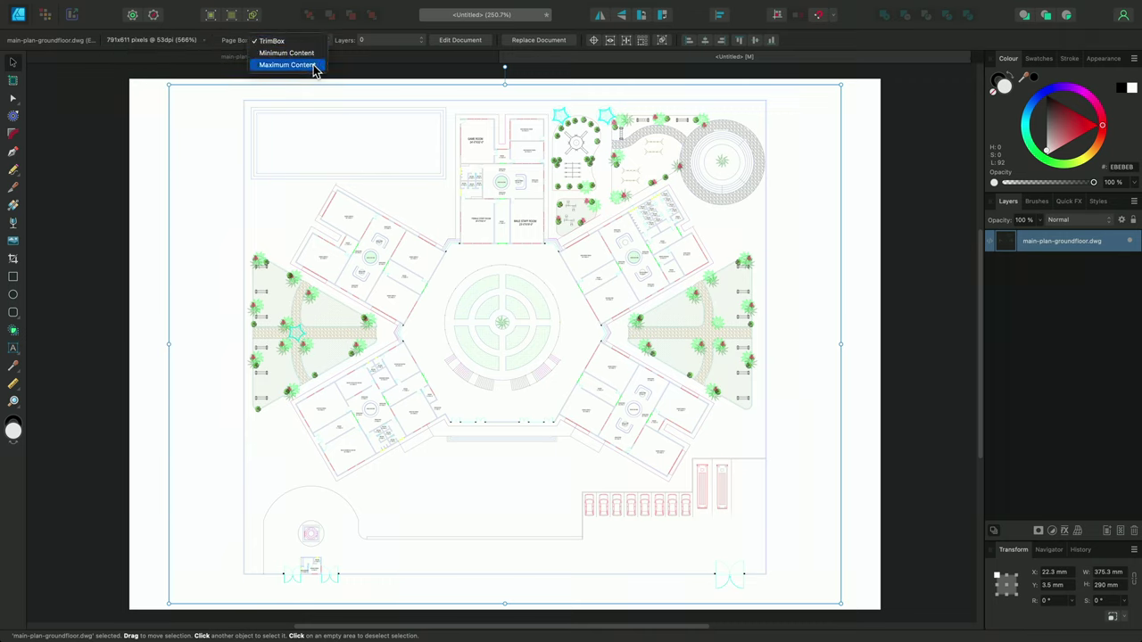
click(401, 33)
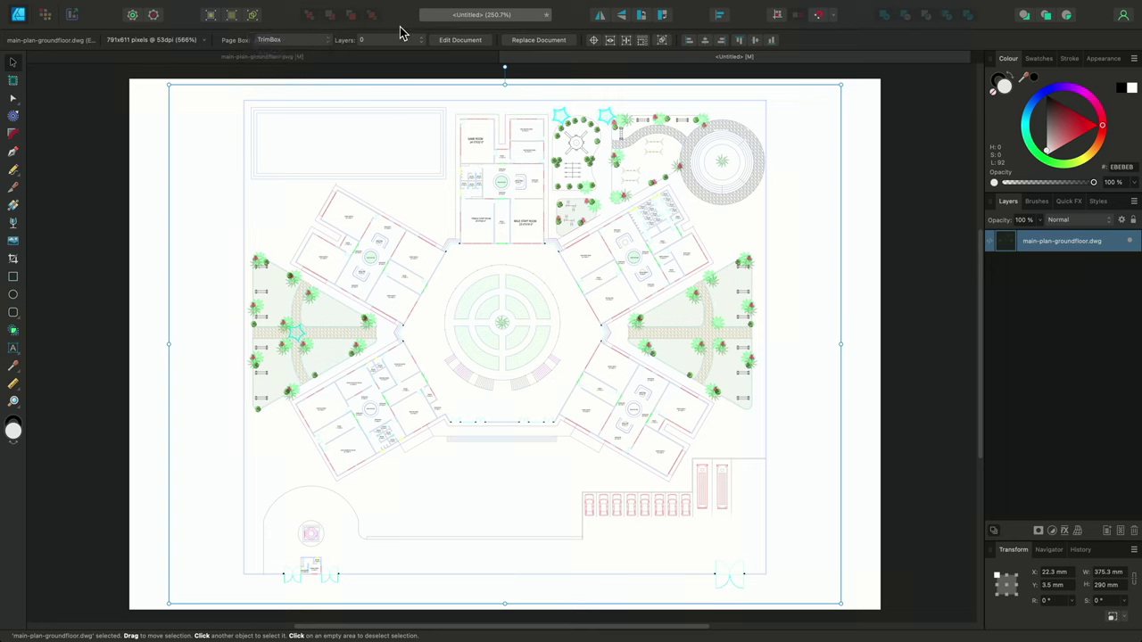
Hide layer 0 of the placed drawing and show it again.
click(408, 41)
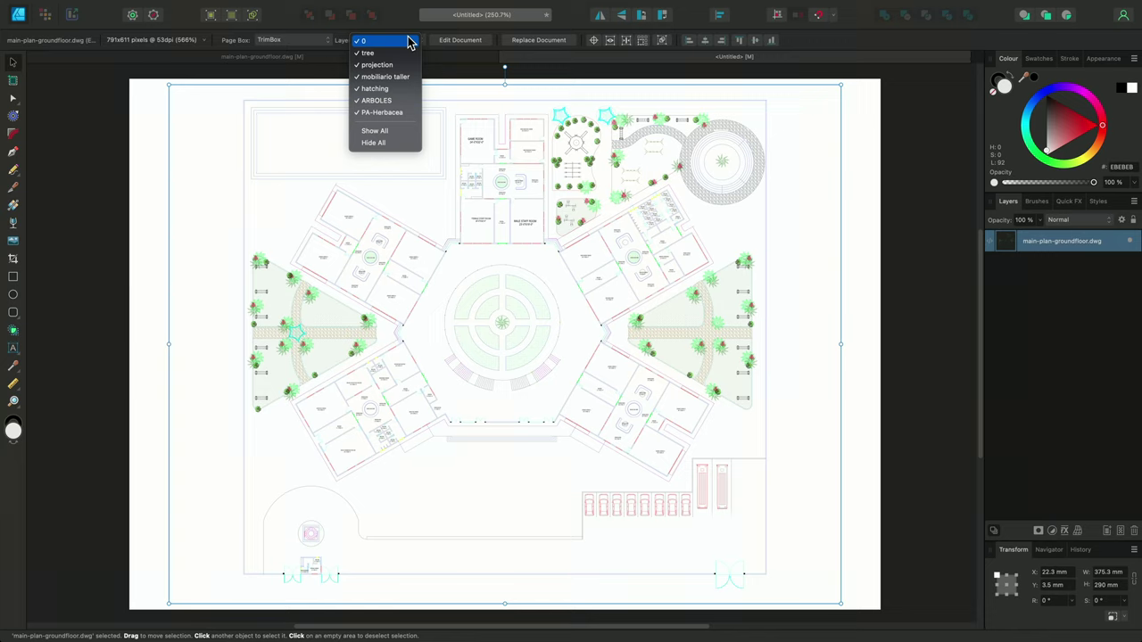
click(407, 41)
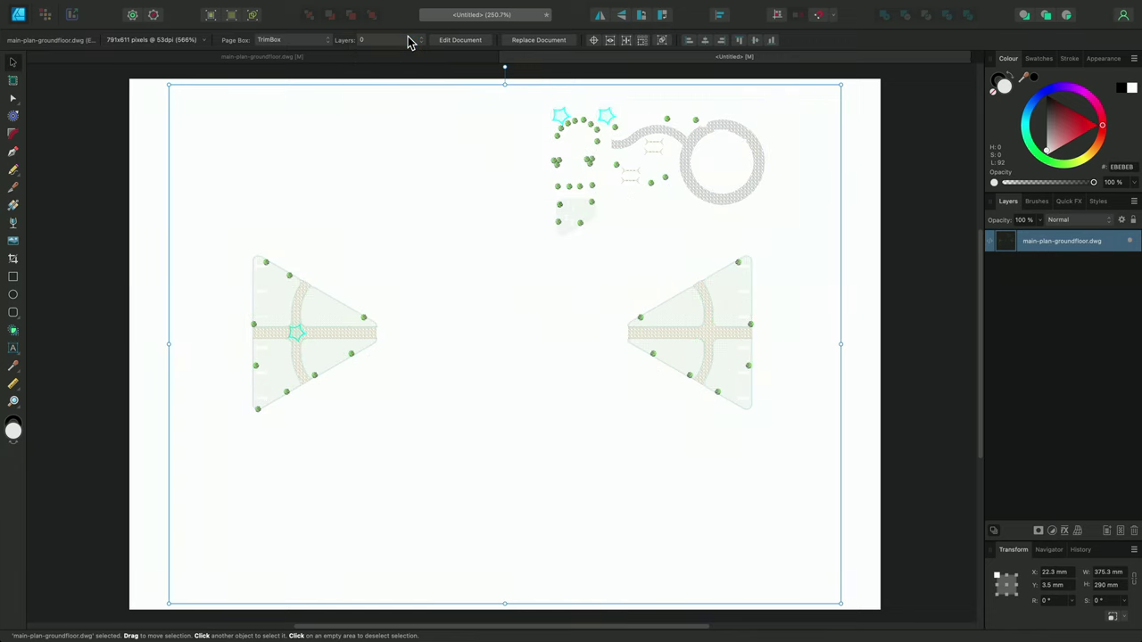
click(407, 41)
click(407, 43)
Hide the projection, hatching and ARBOLES layers of the placed drawing, and show all its layers again.
click(403, 45)
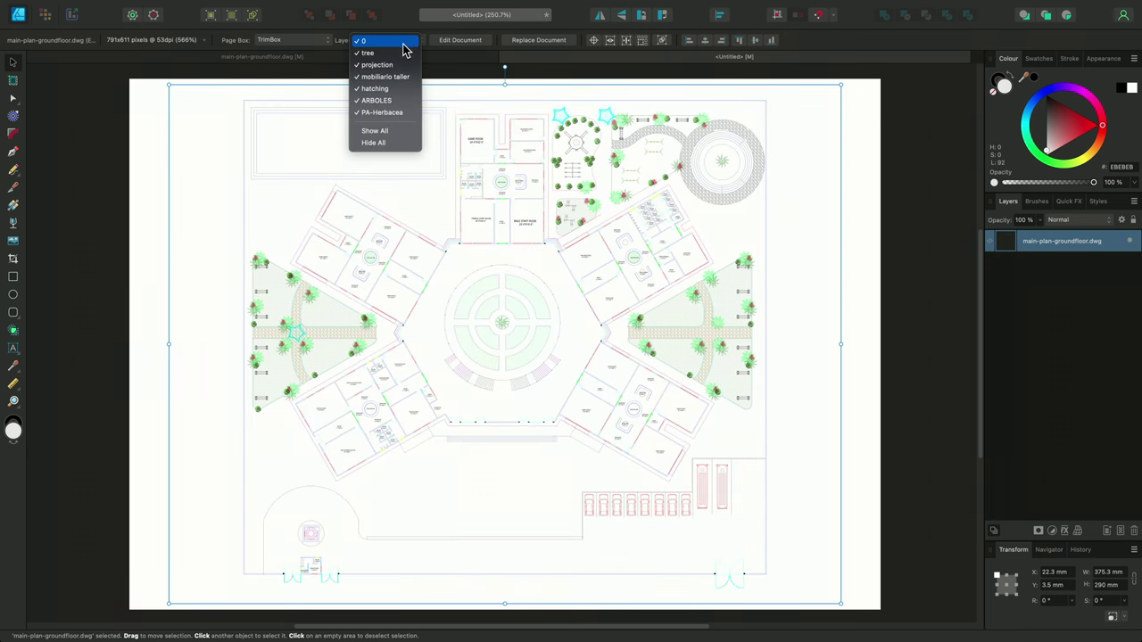
click(402, 63)
click(403, 41)
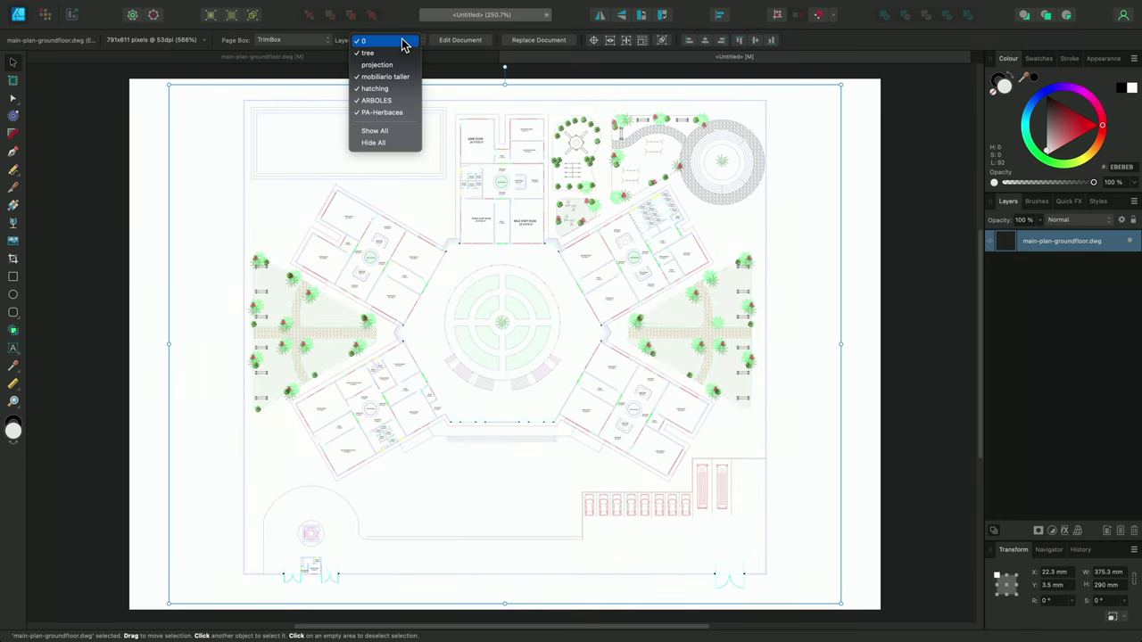
click(397, 90)
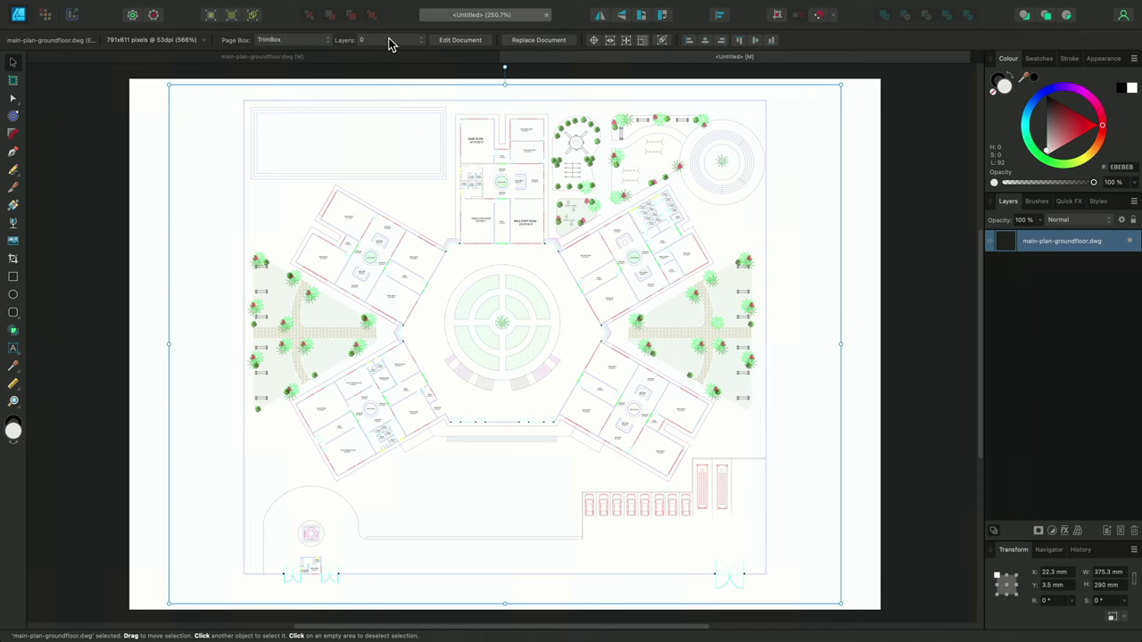
click(390, 41)
click(394, 107)
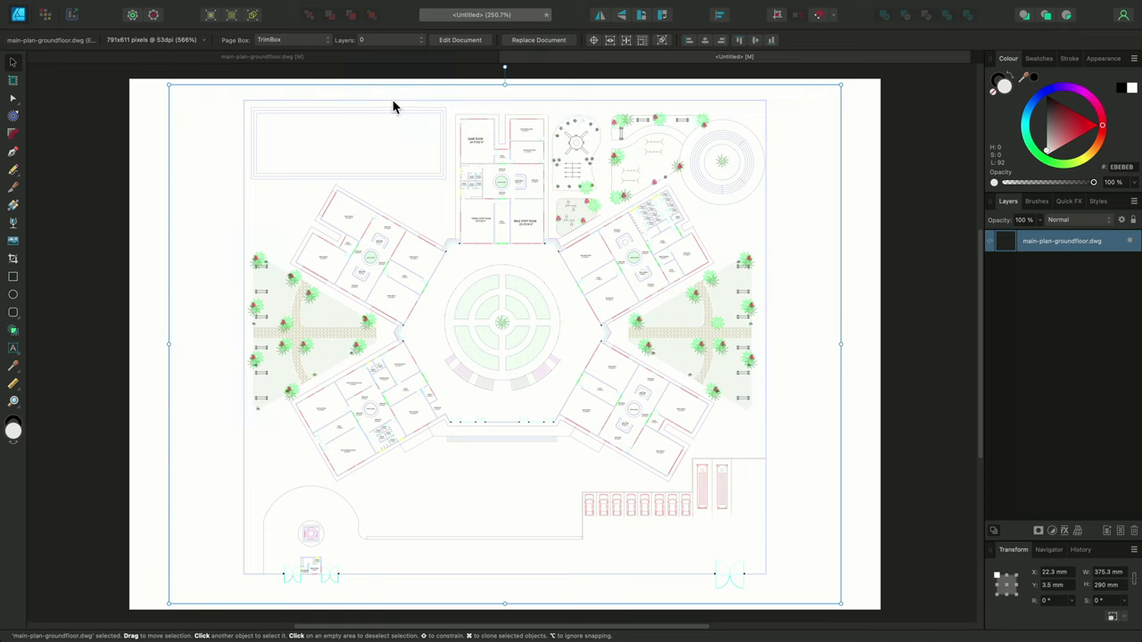
click(405, 40)
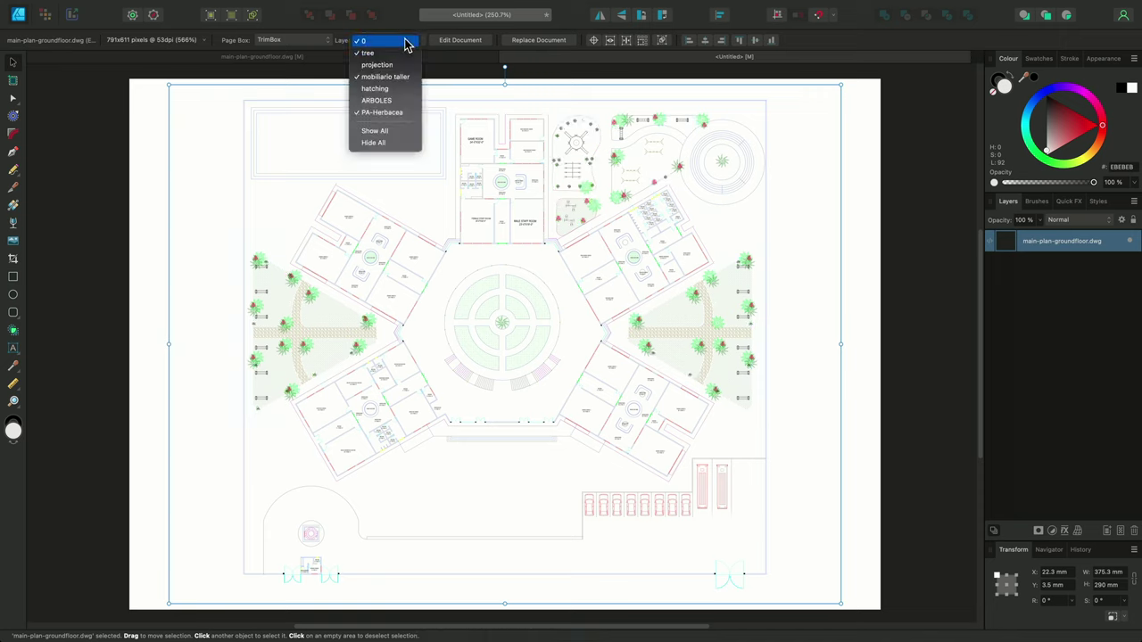
click(405, 133)
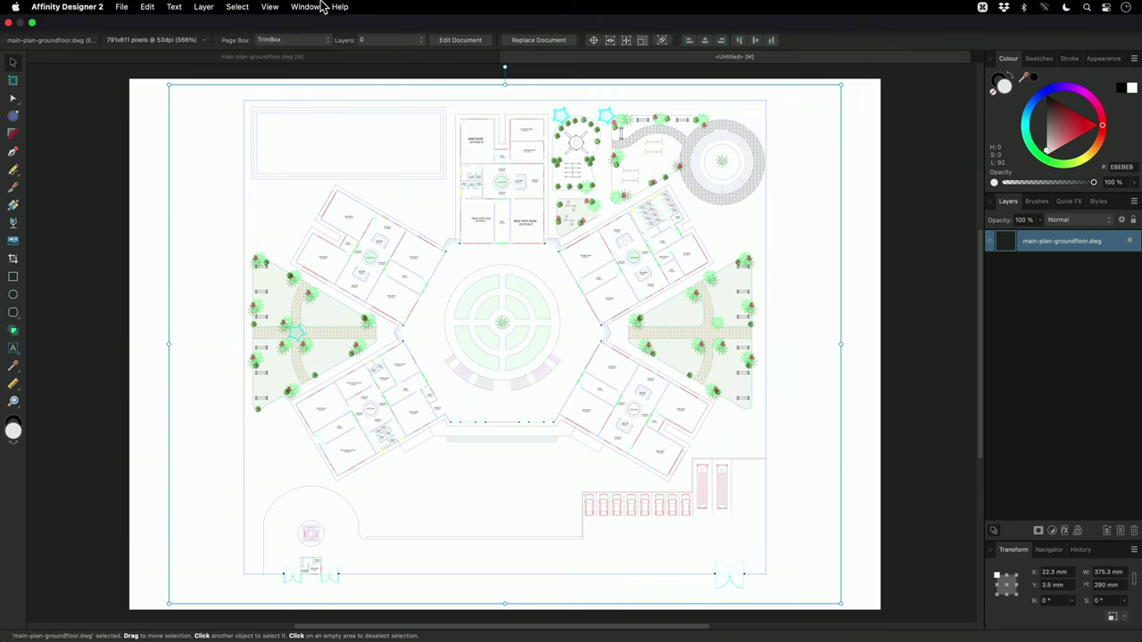
Switch the placed DWG to linked in the Resource Manager, embed it again and close the manager.
click(305, 8)
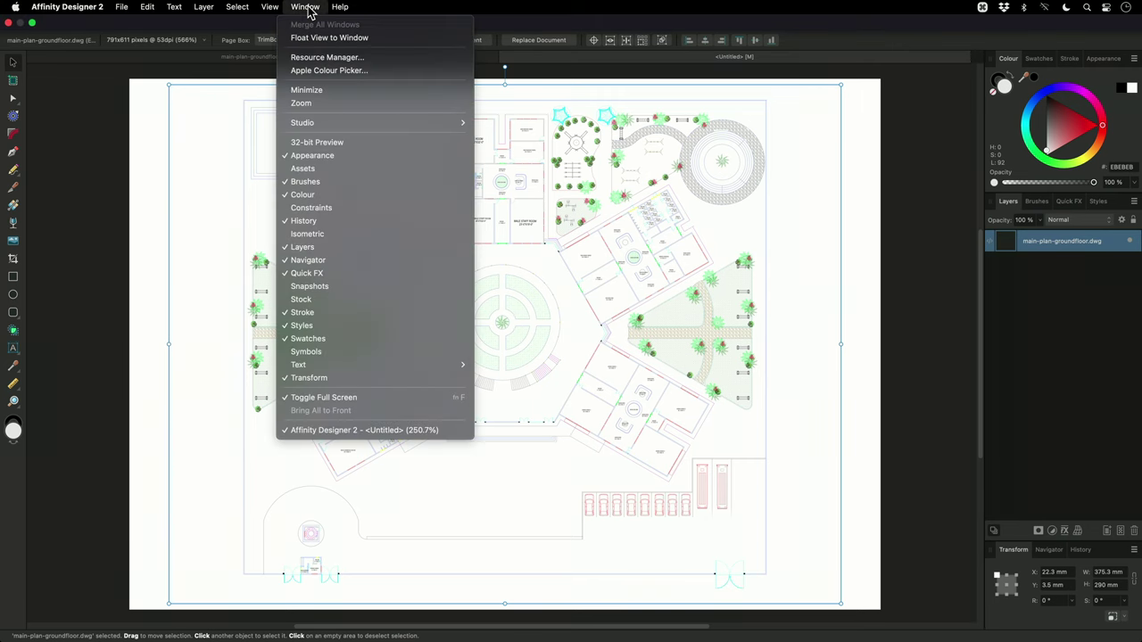
click(326, 57)
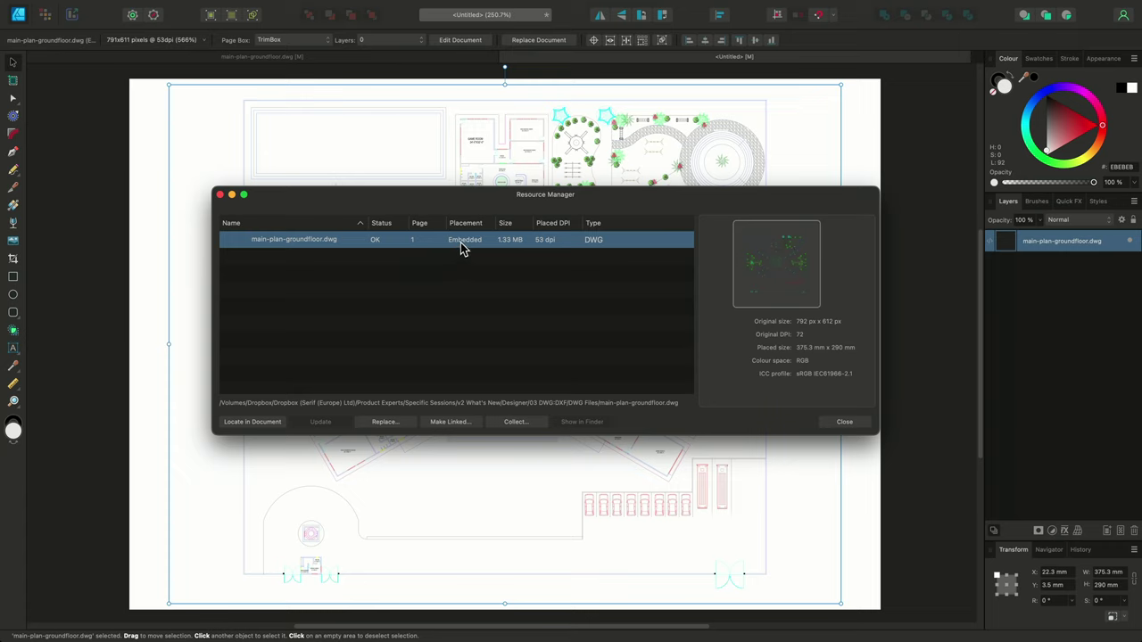
click(455, 422)
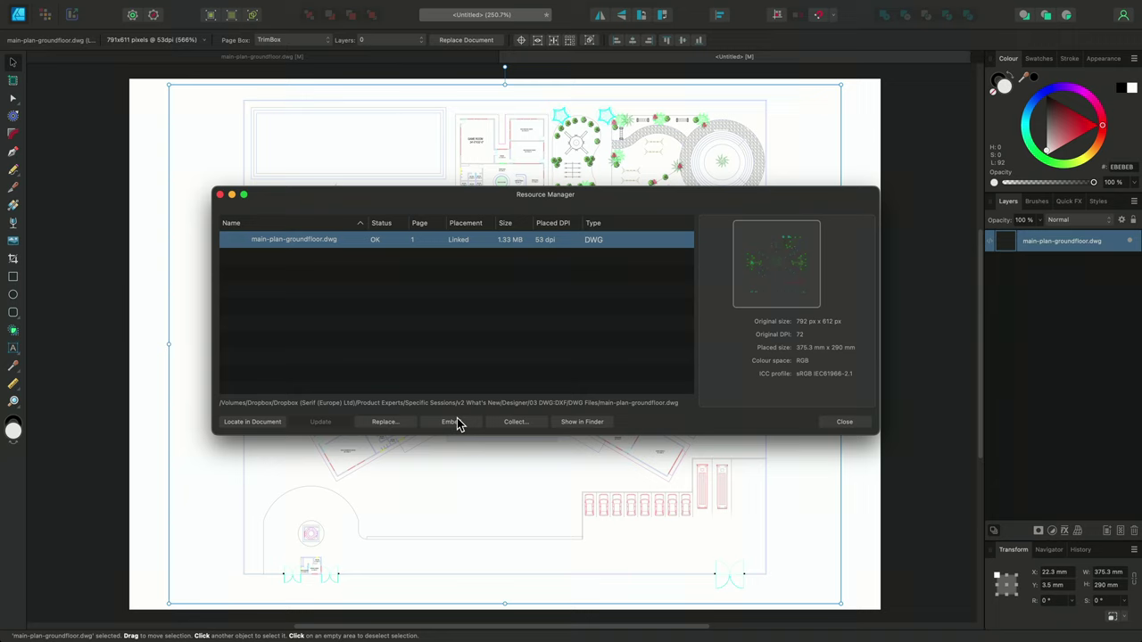
click(455, 422)
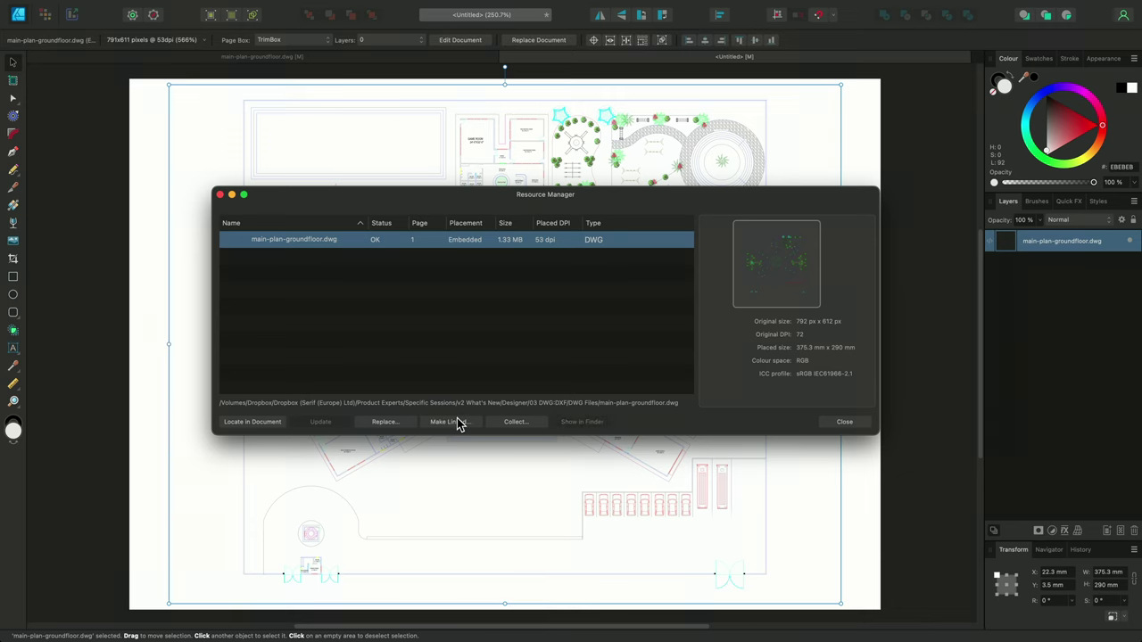
click(852, 426)
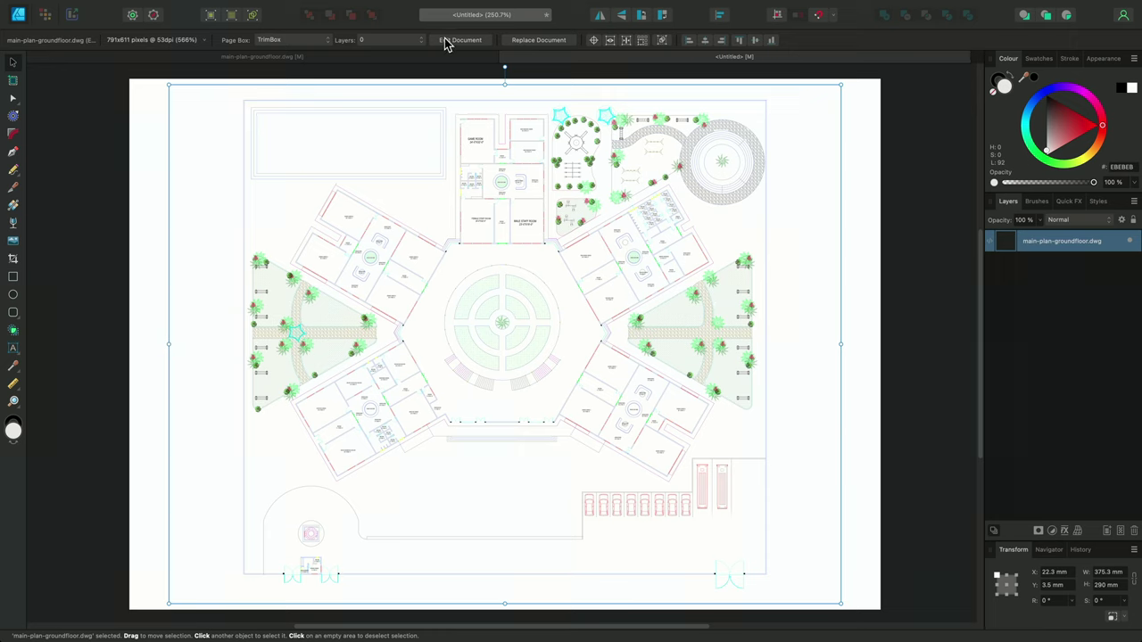
Open the embedded floor plan for editing and select every object with the same name as the LOBBY text label.
double_click(1002, 248)
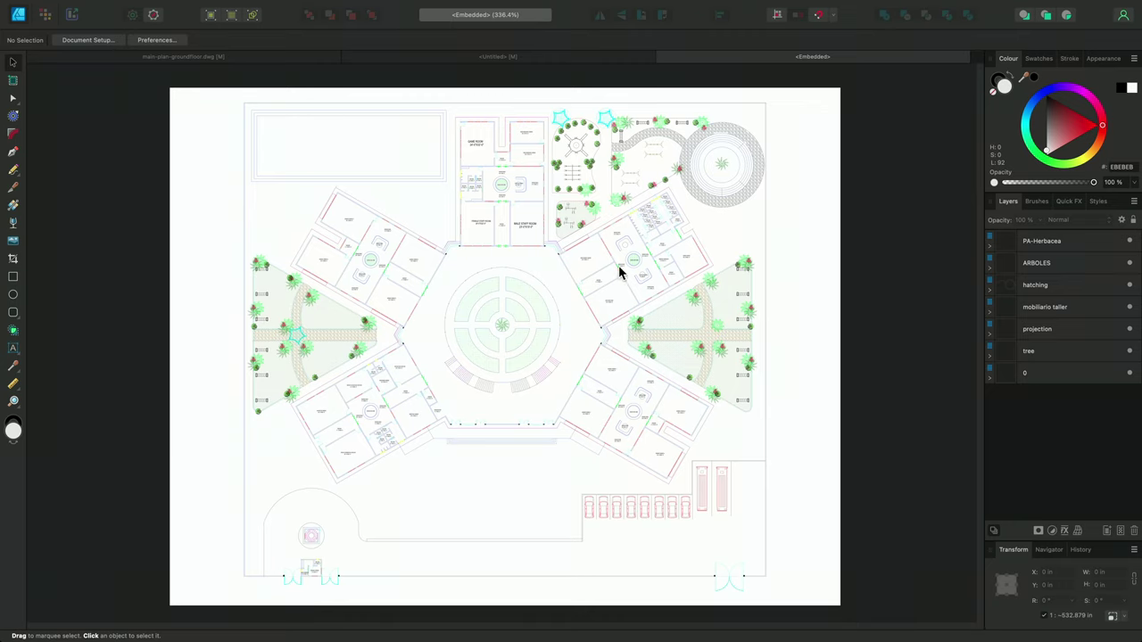
scroll(610, 291, up, 10)
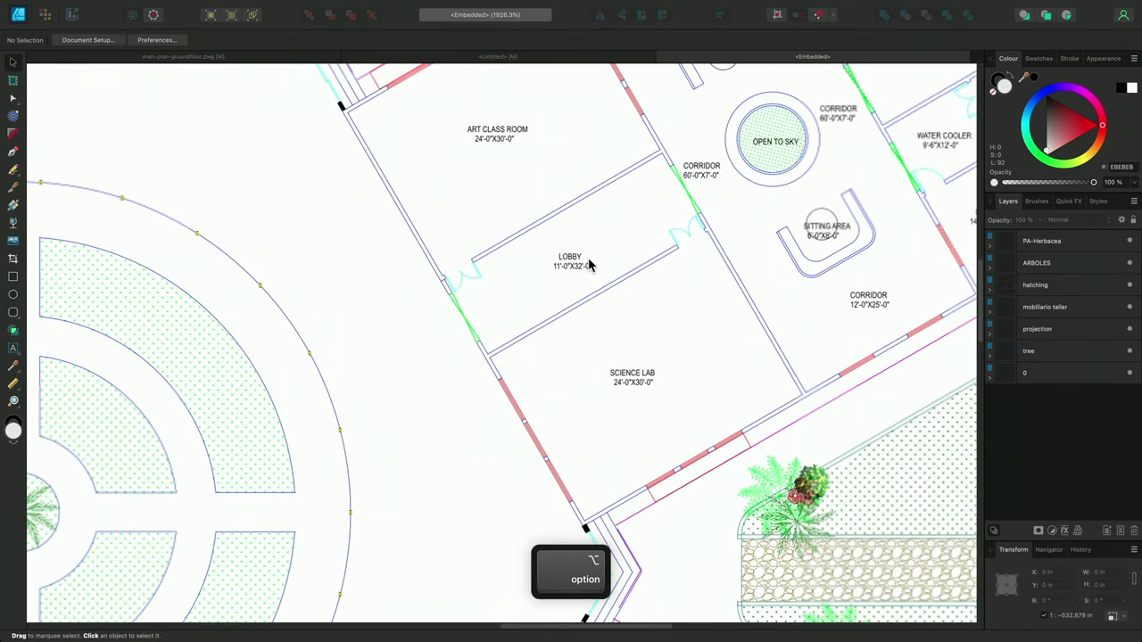
click(571, 256)
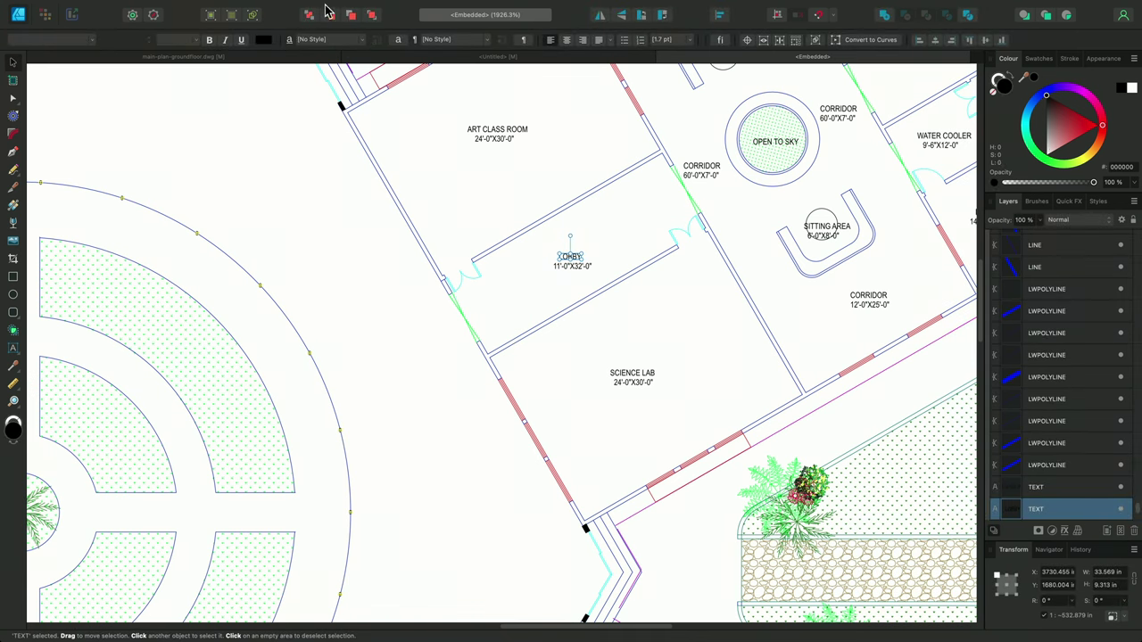
mouse_move(272, 16)
click(239, 7)
mouse_move(300, 169)
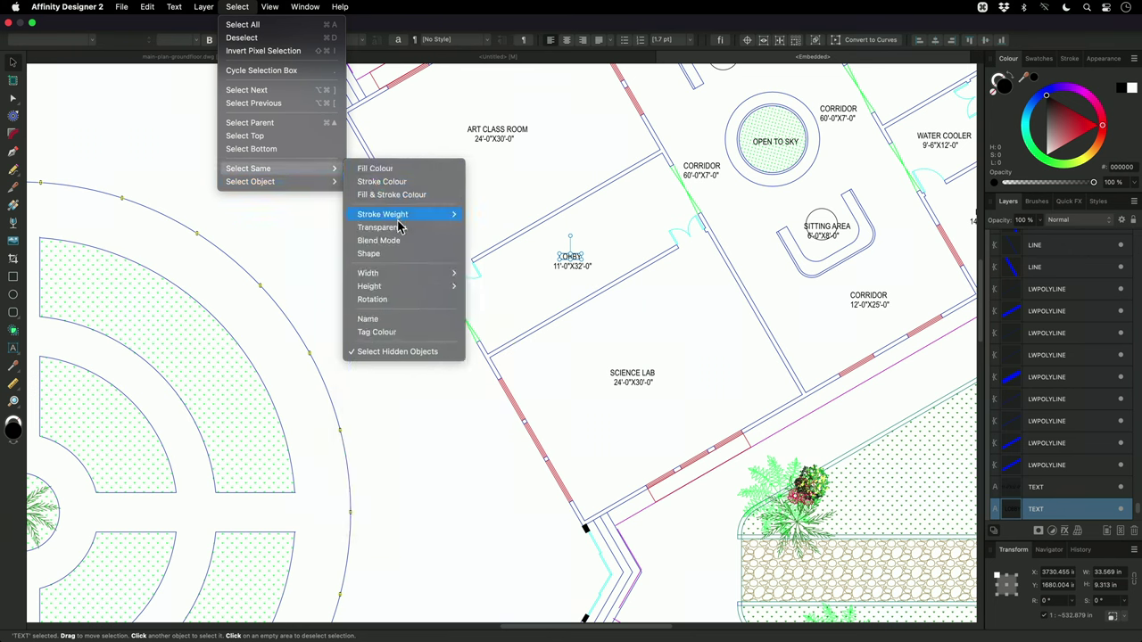
click(404, 328)
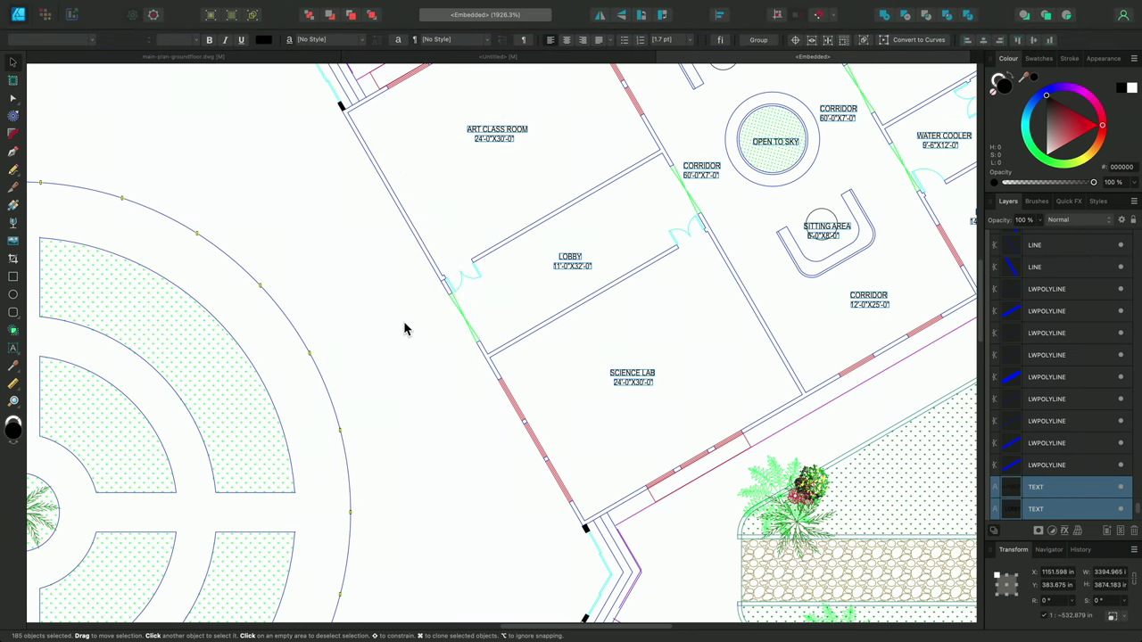
Tag all the selected text labels with the yellow colour tag and hide them.
alt+scroll(404, 327, down, 10)
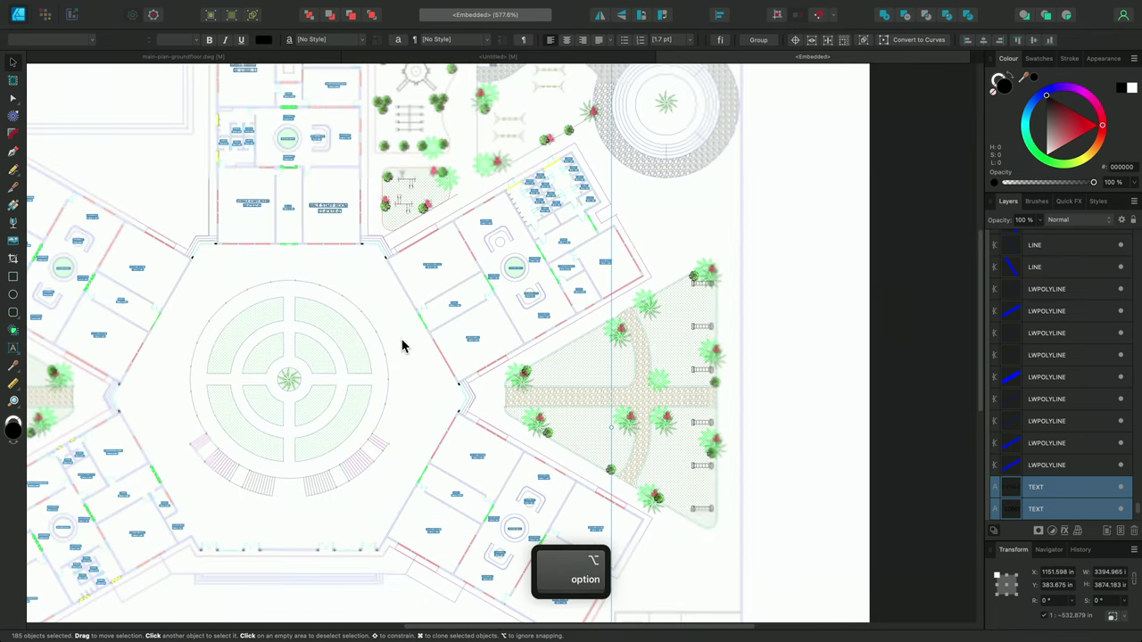
alt+scroll(553, 366, up, 4)
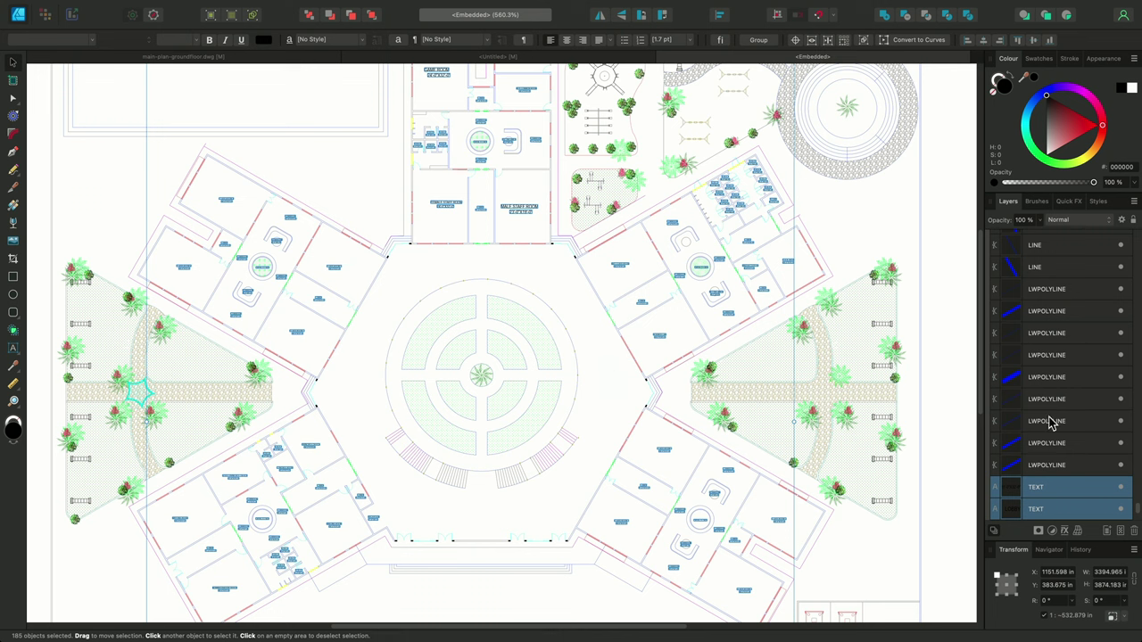
scroll(1060, 434, down, 3)
right_click(1091, 374)
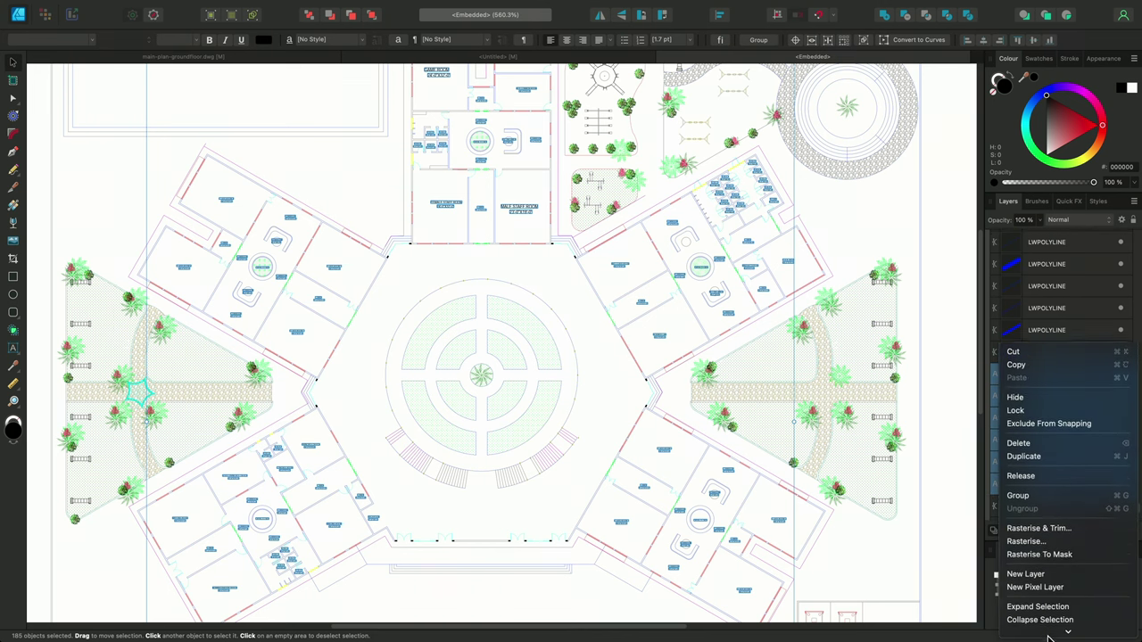
click(1053, 630)
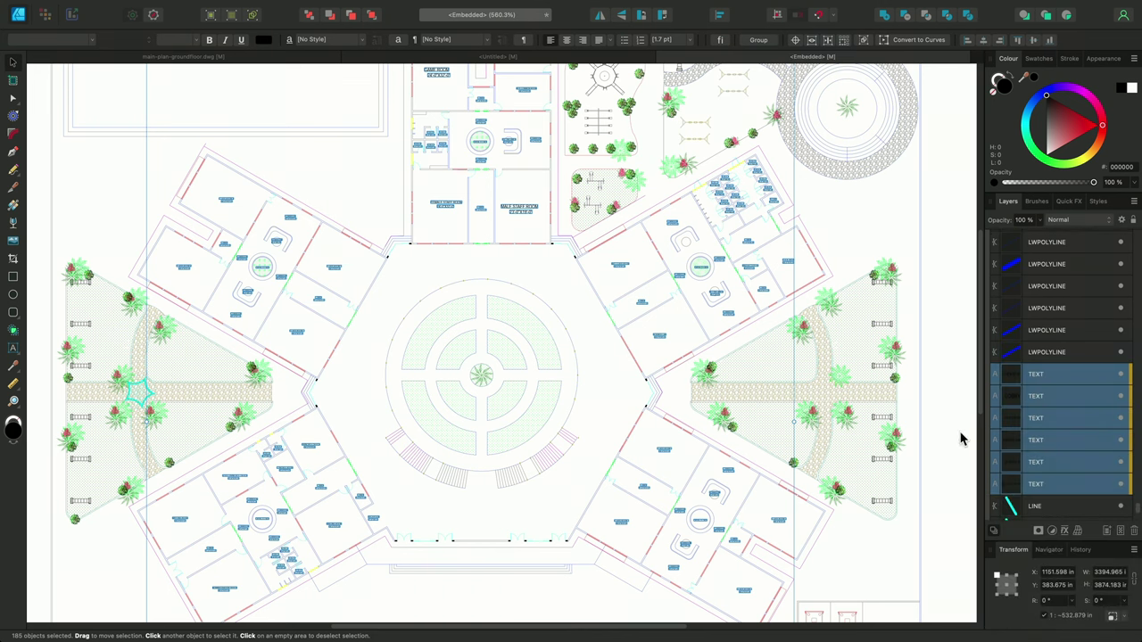
click(1120, 375)
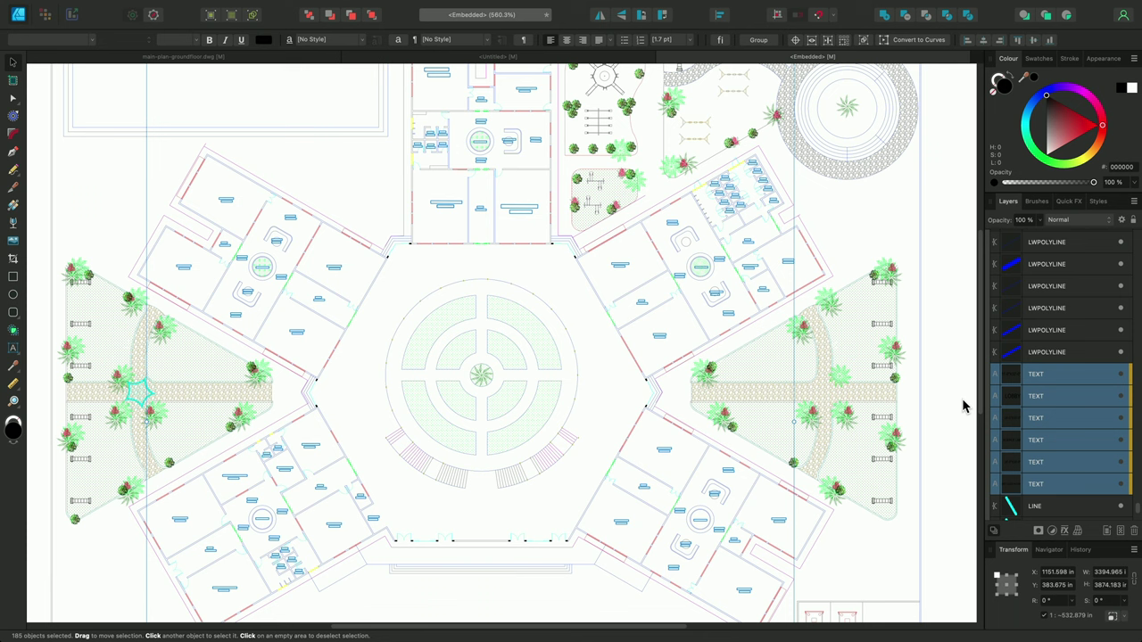
Move the central courtyard's green hatch to the front of layer 0 and hide it.
click(542, 345)
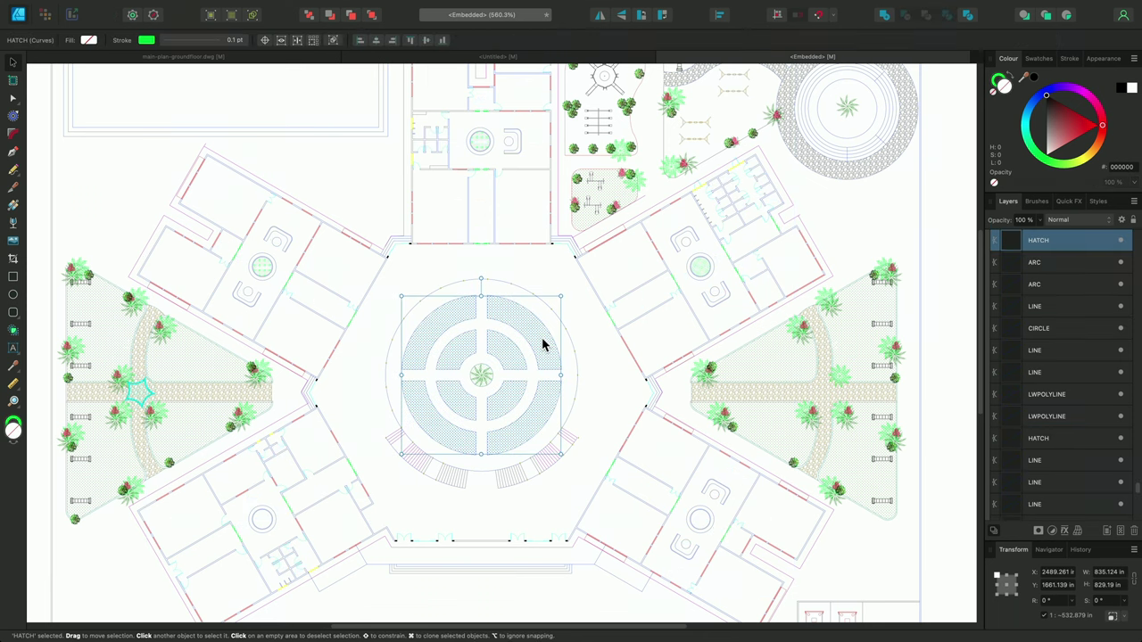
key(super+shift+bracketright)
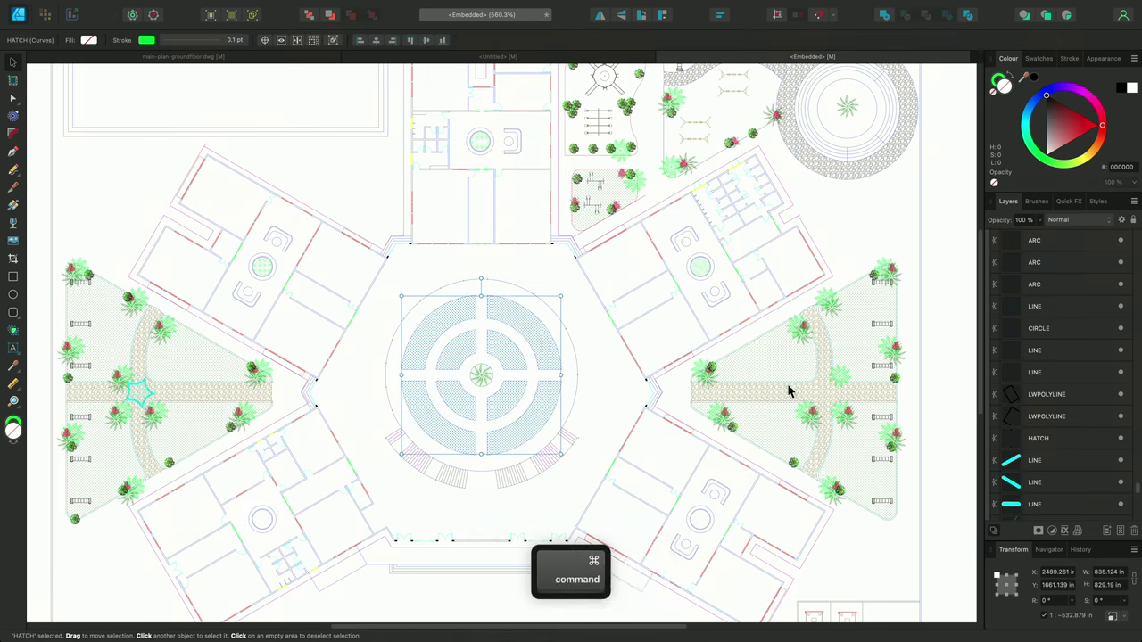
drag(1135, 484, 1138, 230)
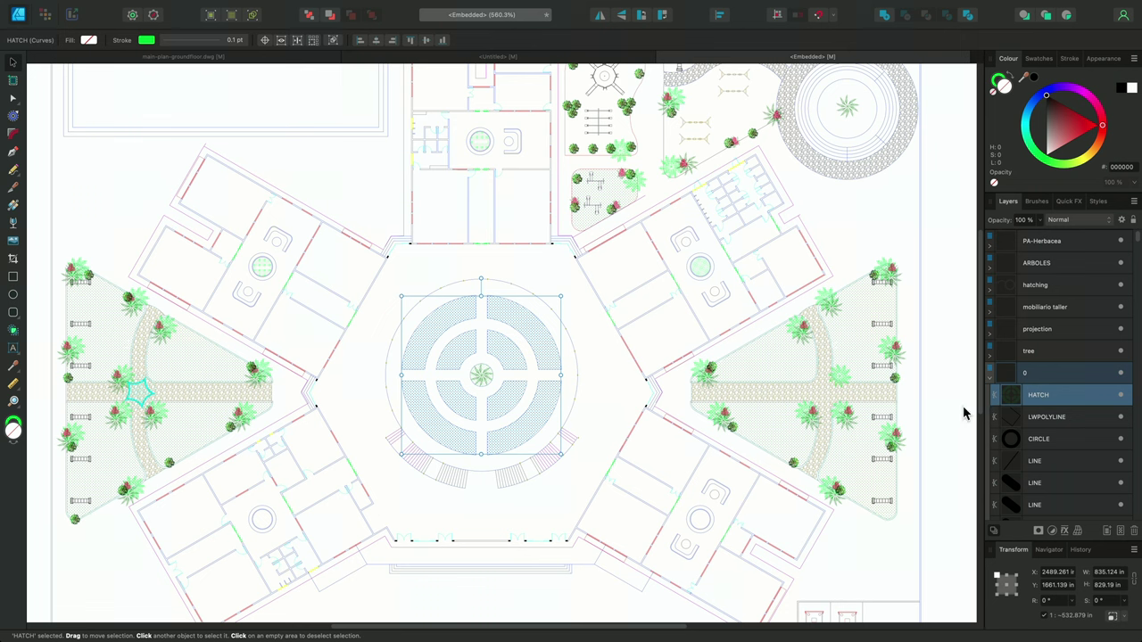
key(super+d)
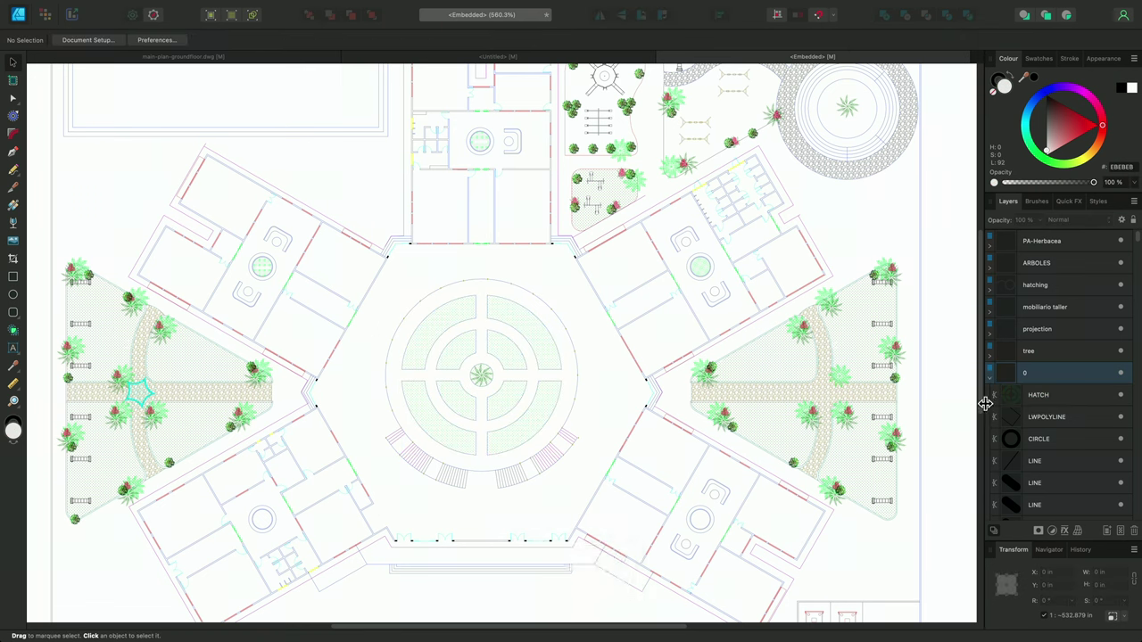
click(1120, 396)
In the untitled document's Pixel Persona, set up the Flood Fill Tool with a new pixel layer and Layers Beneath as the source.
click(454, 58)
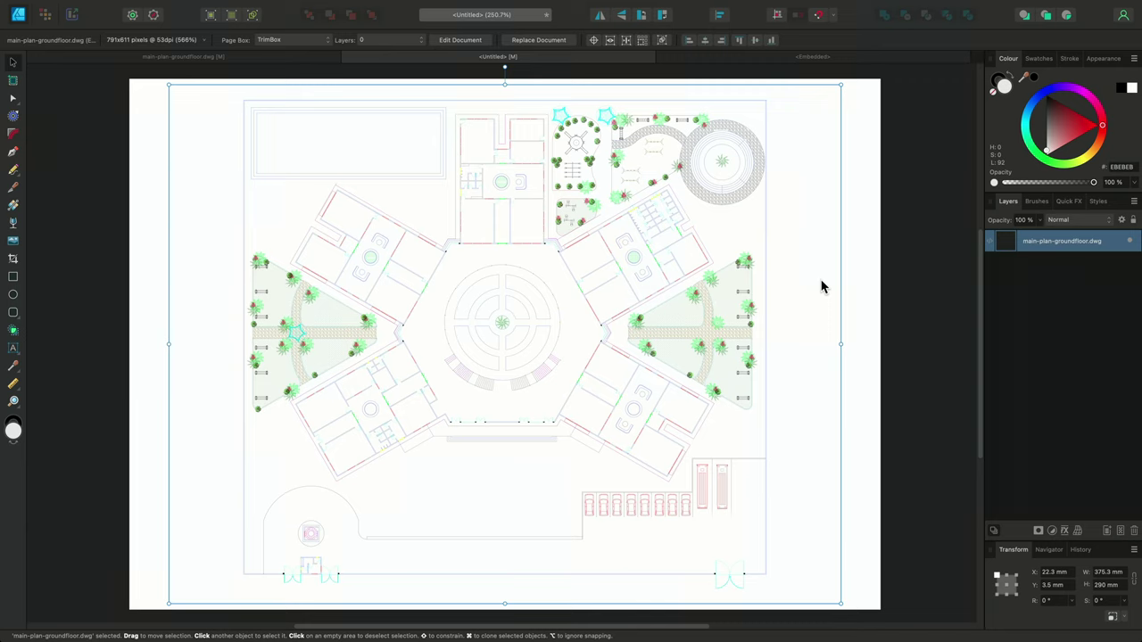
click(47, 15)
click(13, 261)
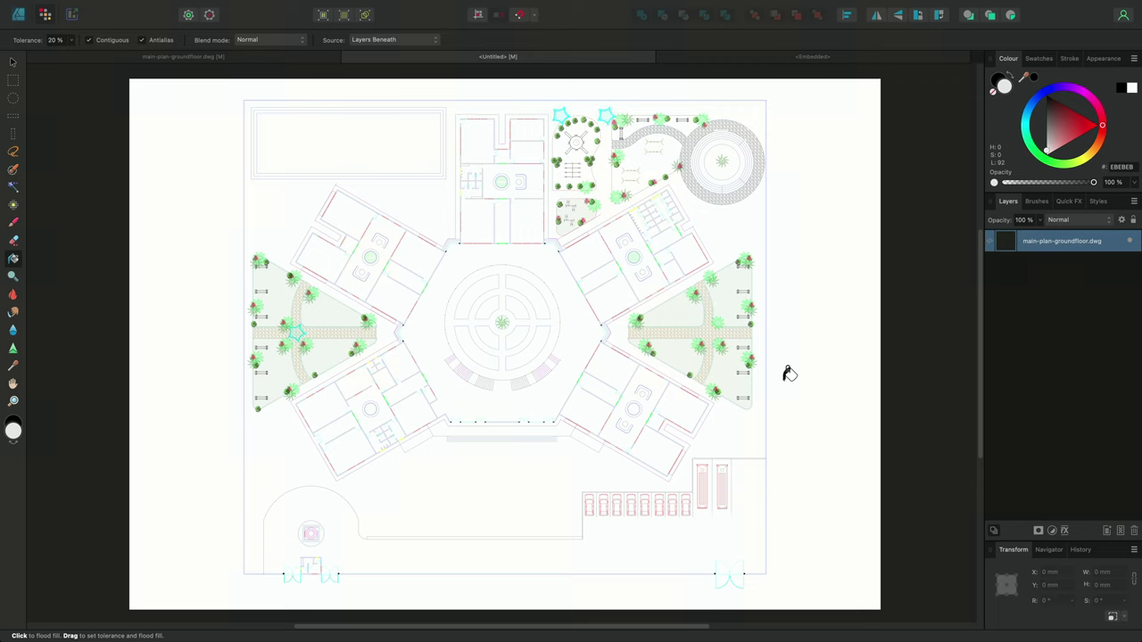
click(1121, 532)
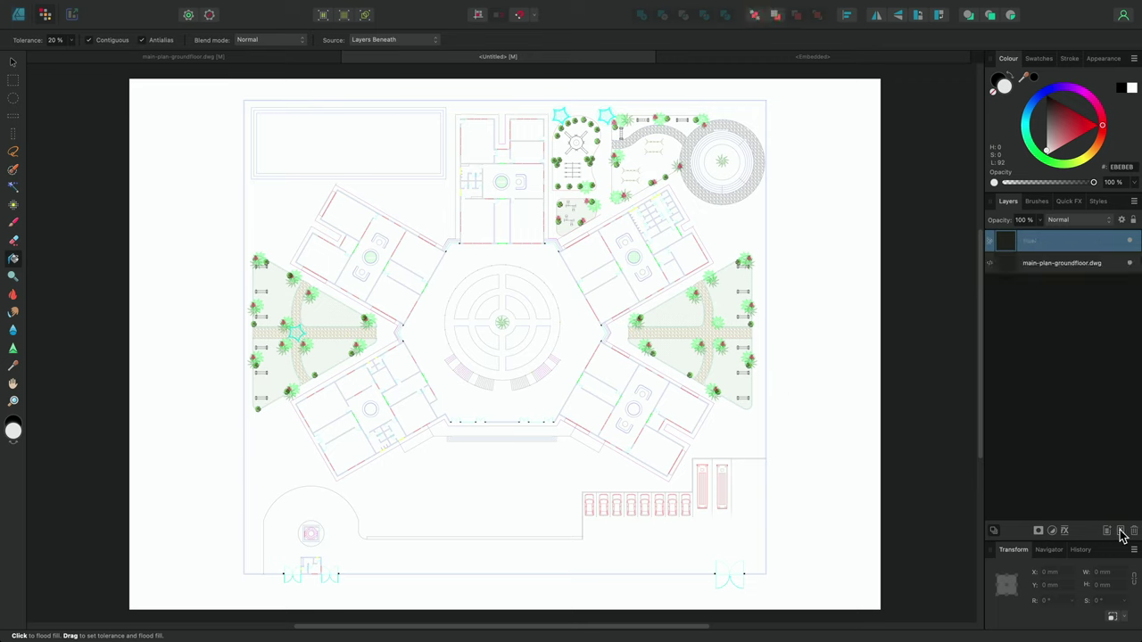
click(422, 39)
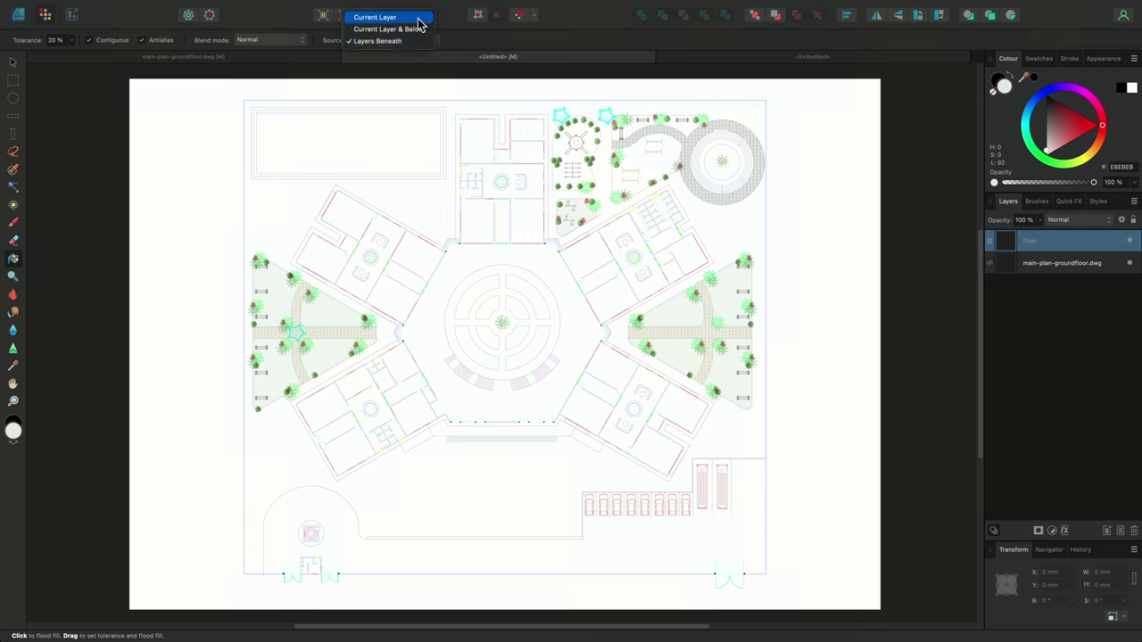
click(415, 41)
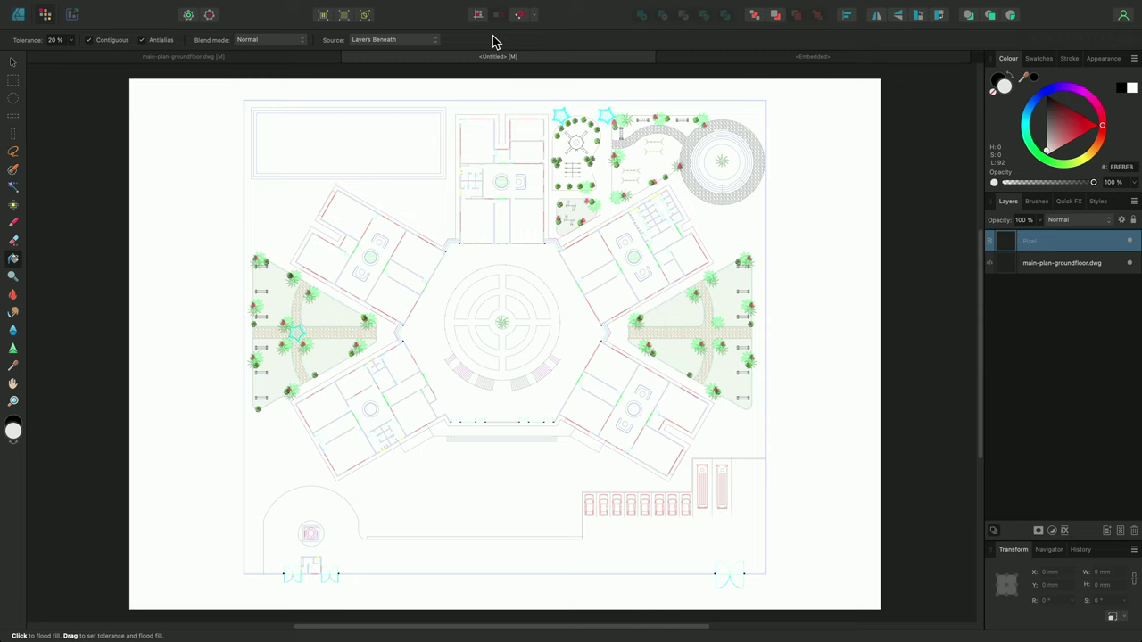
click(150, 41)
Flood fill the ten rooms facing the central courtyard with yellow (FFEA00), two in each of the five wings.
click(1087, 161)
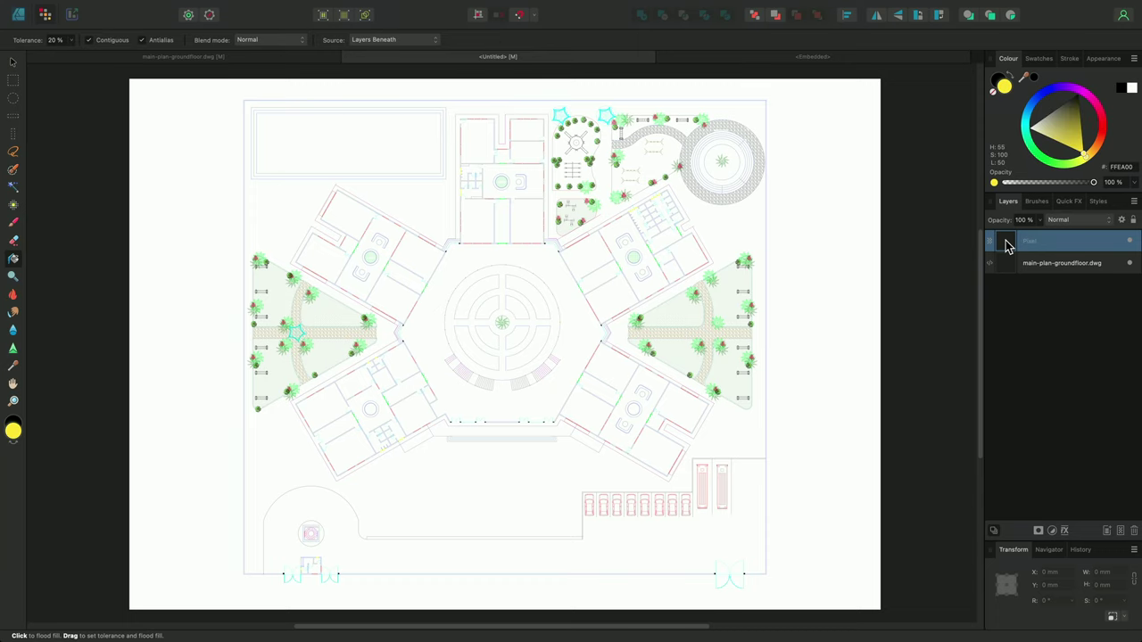
scroll(562, 334, up, 1)
scroll(562, 335, up, 5)
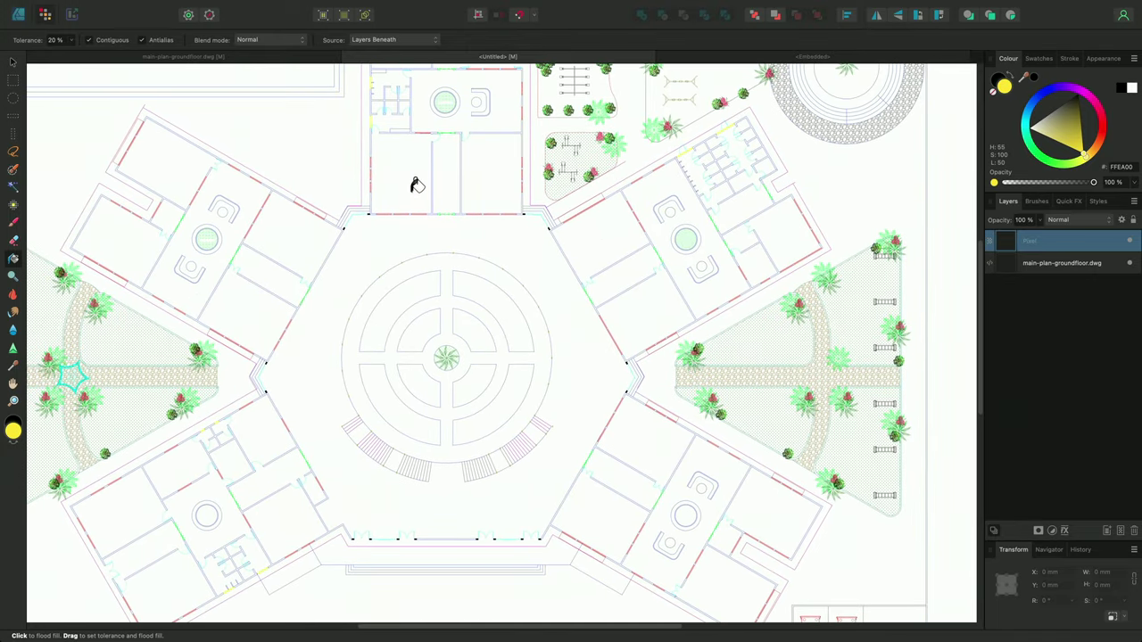
click(416, 187)
click(508, 178)
click(603, 236)
click(659, 310)
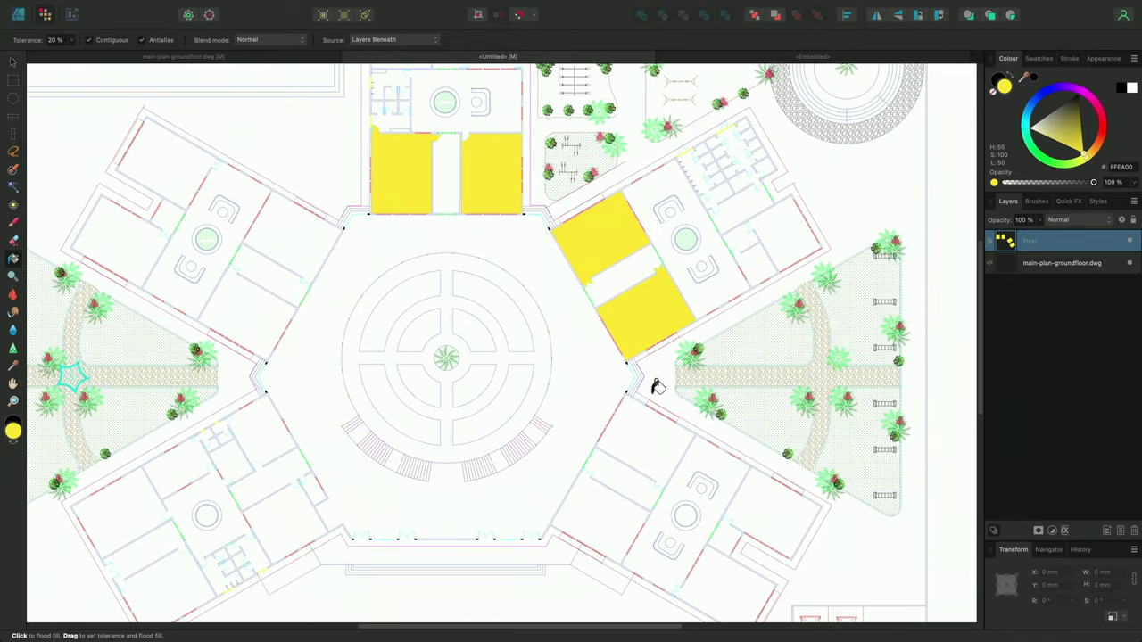
click(658, 432)
click(596, 506)
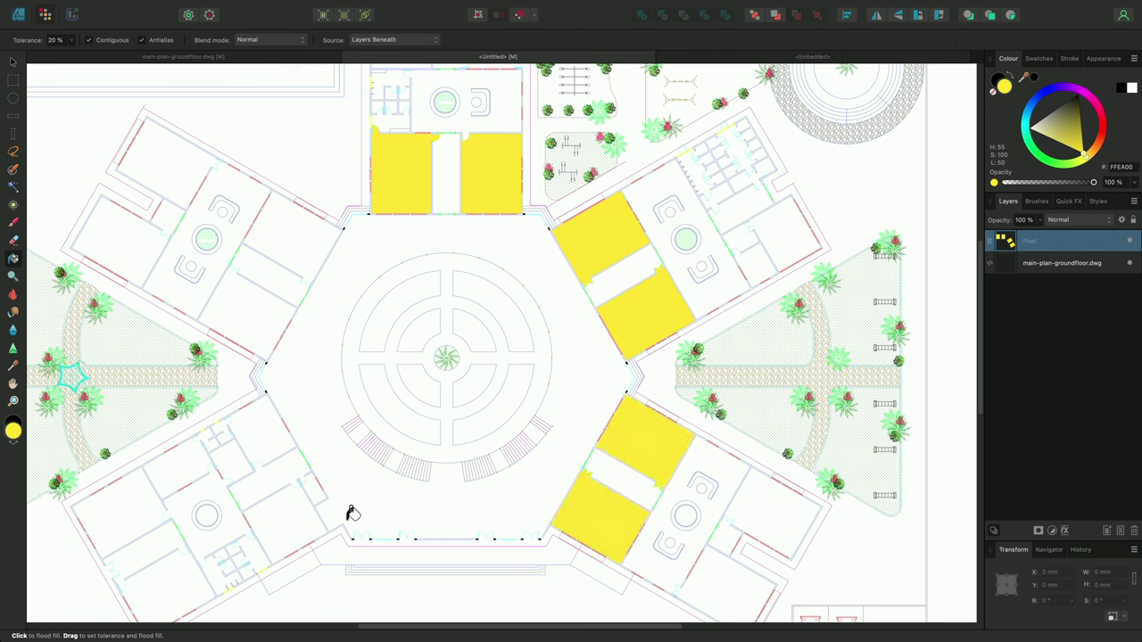
click(296, 516)
click(272, 430)
click(253, 309)
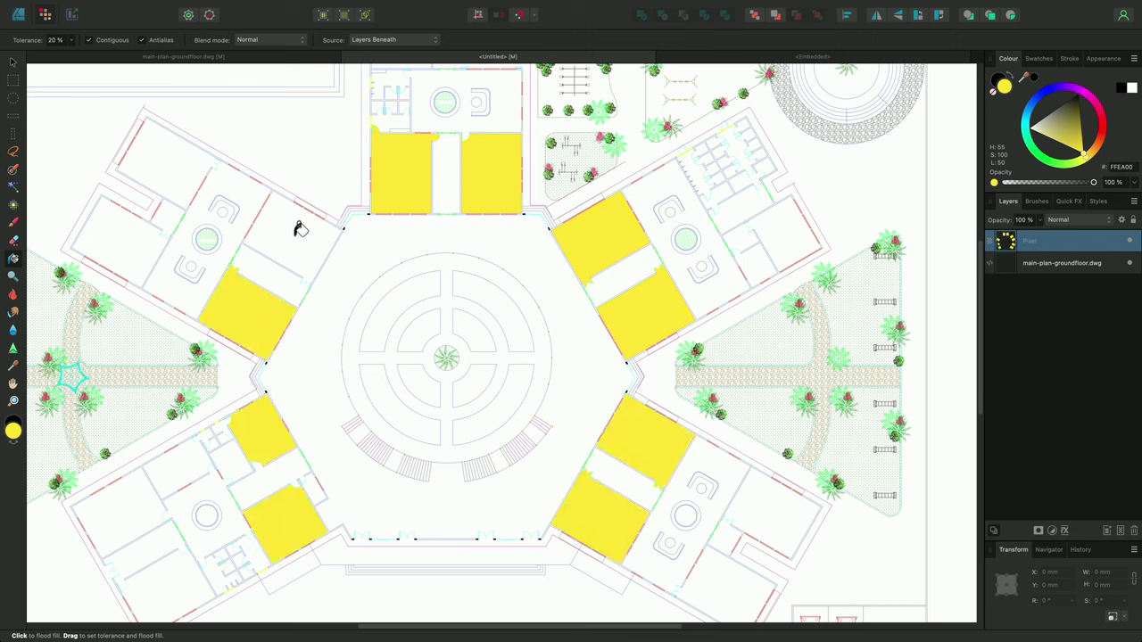
click(301, 229)
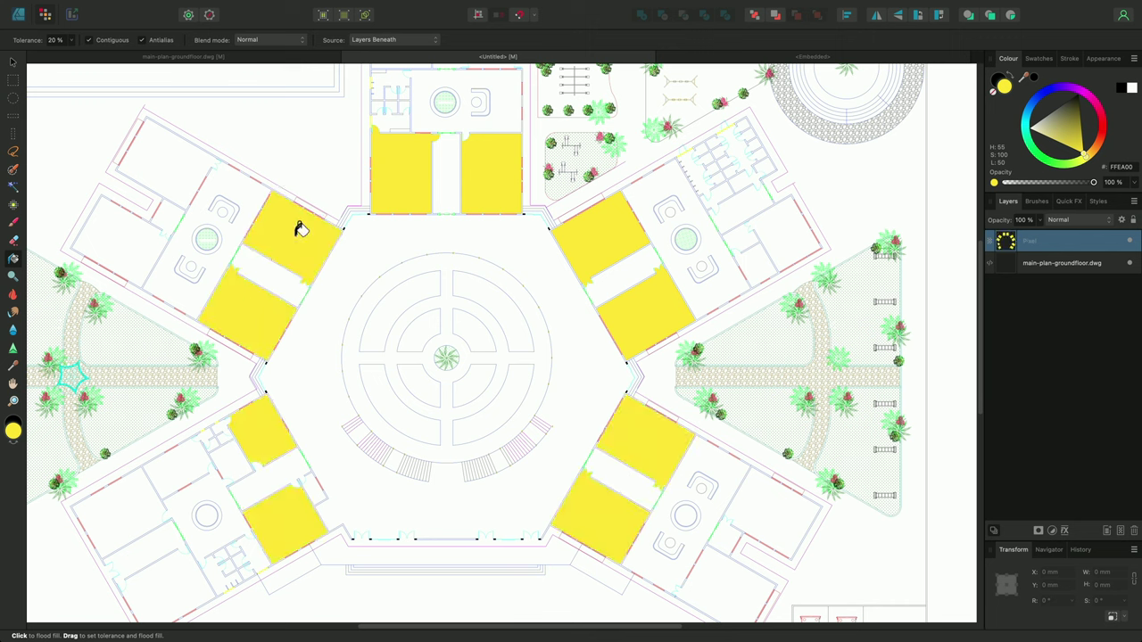
Add another pixel layer and flood fill the eight curved beds of the central circular garden with yellow.
click(1122, 530)
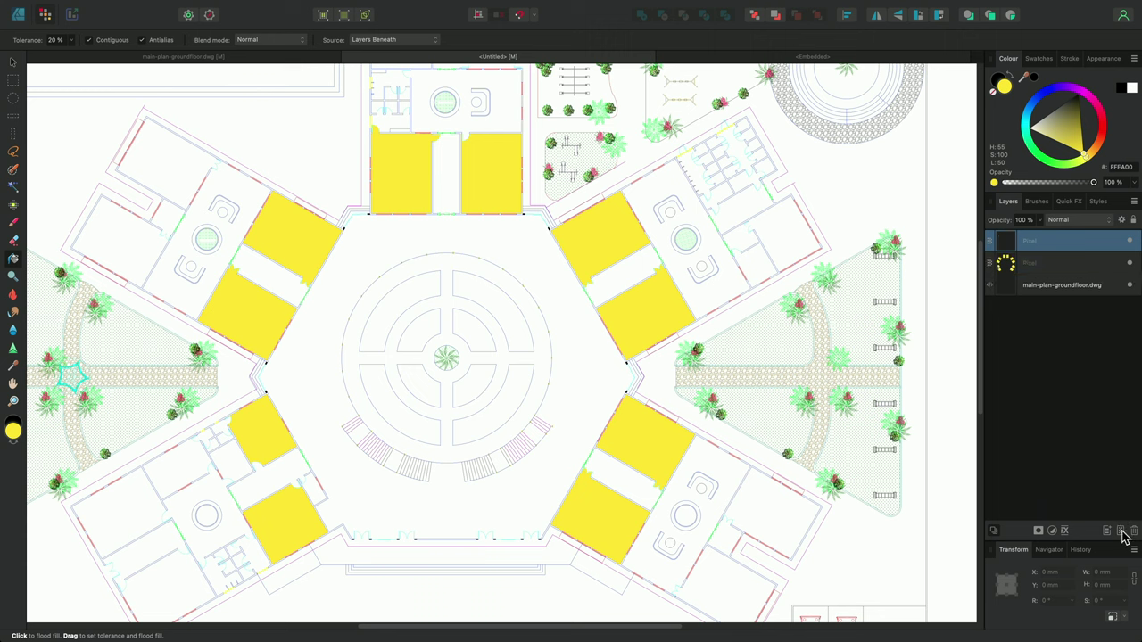
click(406, 297)
click(486, 287)
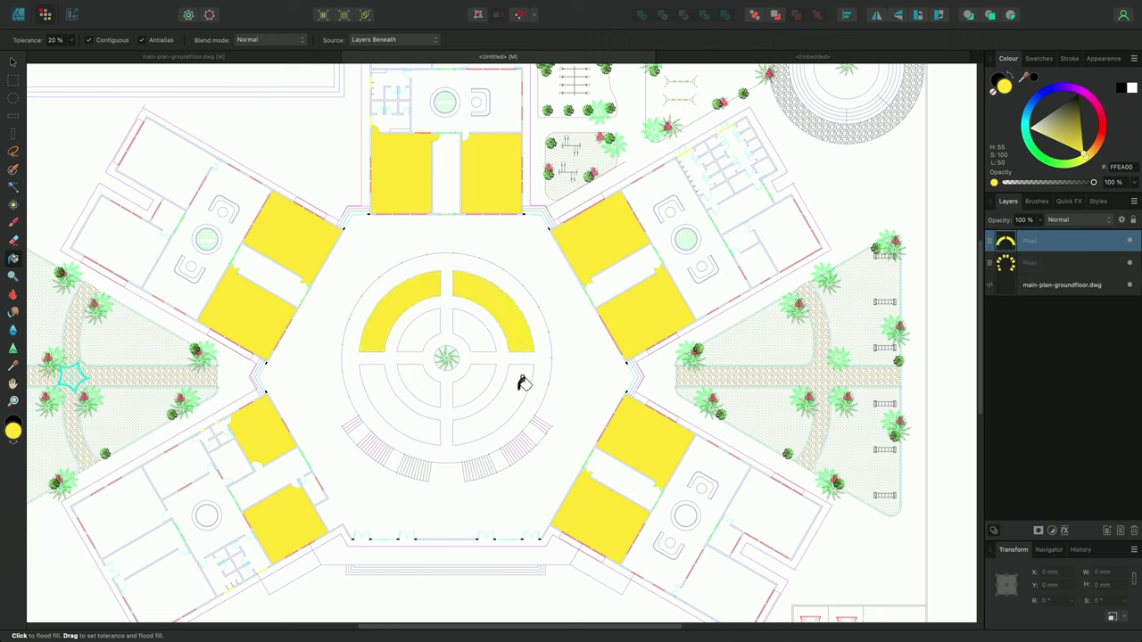
click(524, 382)
click(474, 367)
click(475, 320)
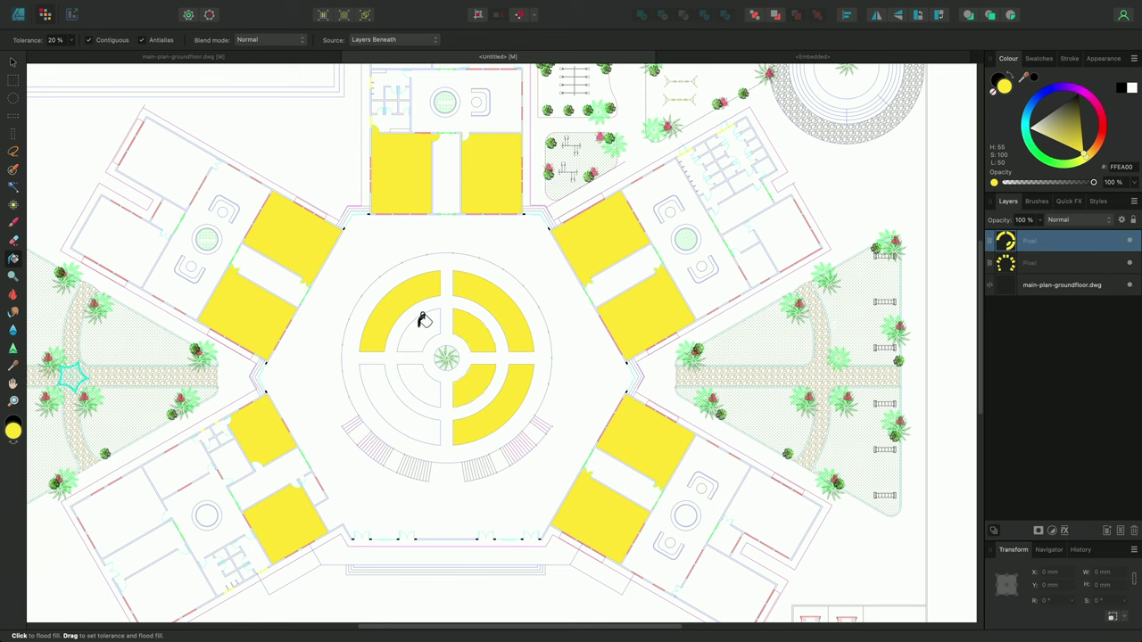
click(425, 323)
click(418, 377)
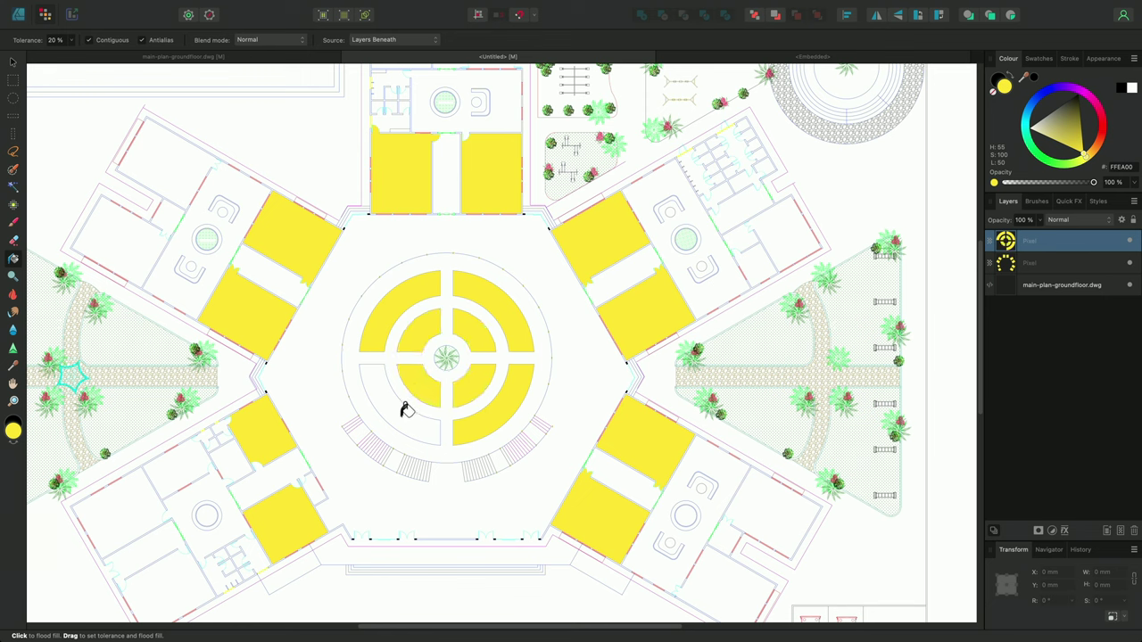
click(404, 409)
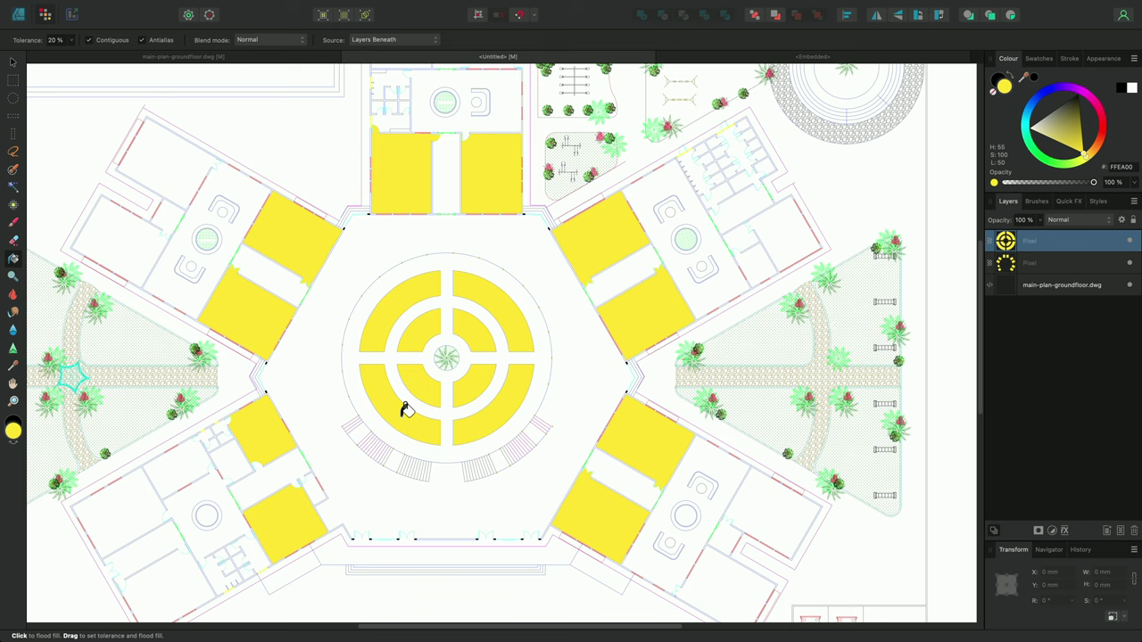
Apply a blue Colour Overlay (3200FF) to the pixel layer holding the circular garden's fills.
click(1070, 203)
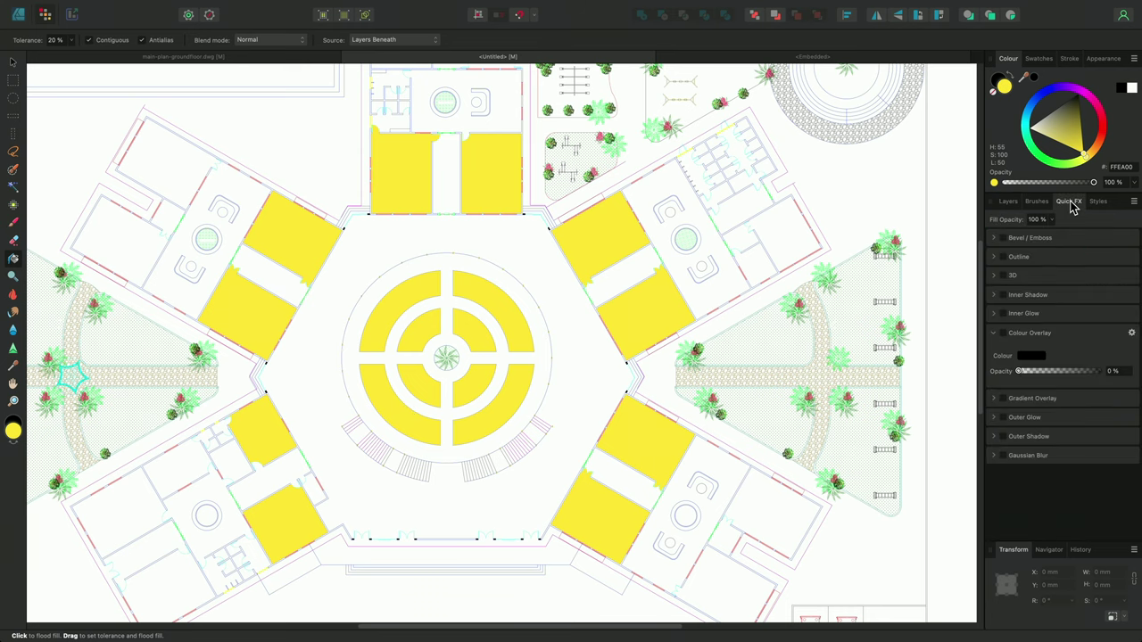
click(1003, 334)
click(1030, 356)
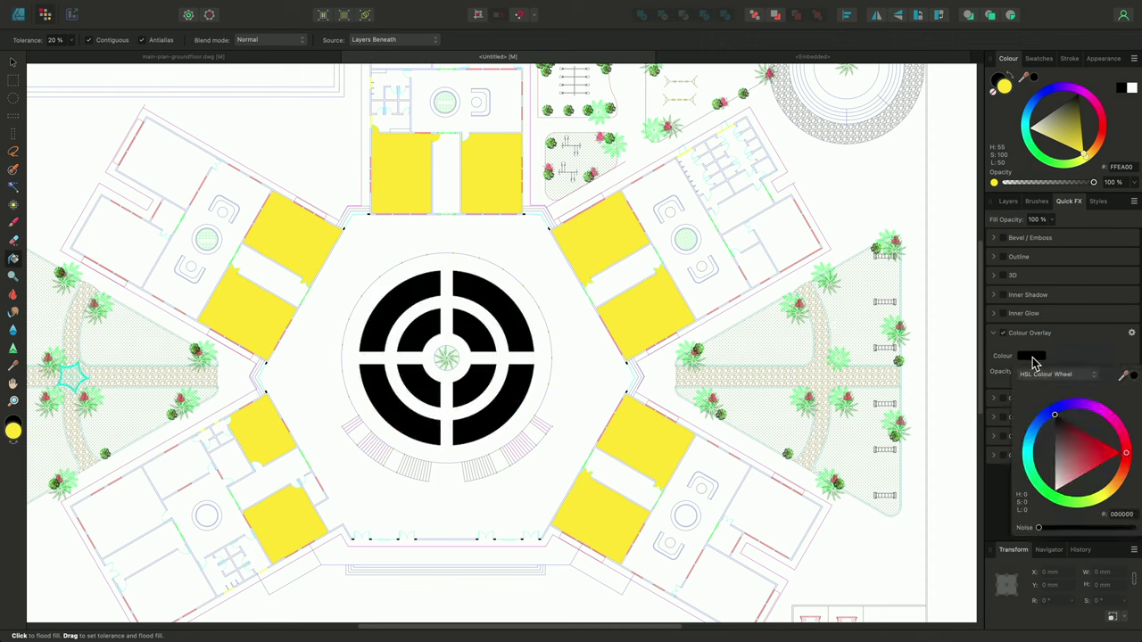
drag(1045, 423, 1063, 407)
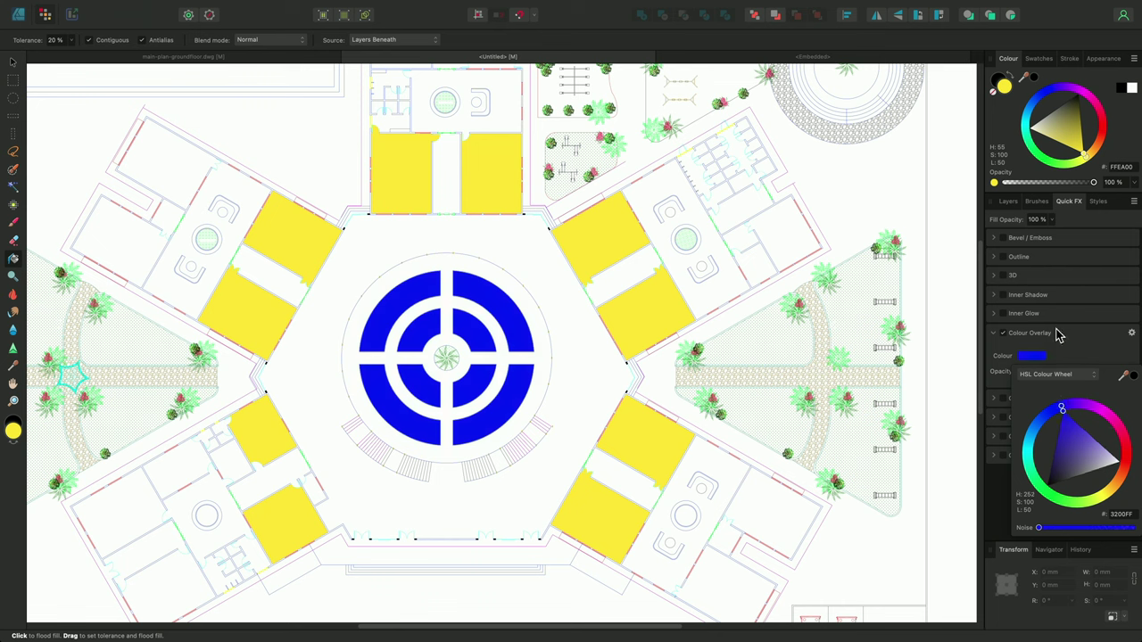
Move both pixel layers beneath the main-plan-groundfloor.dwg layer.
click(1013, 204)
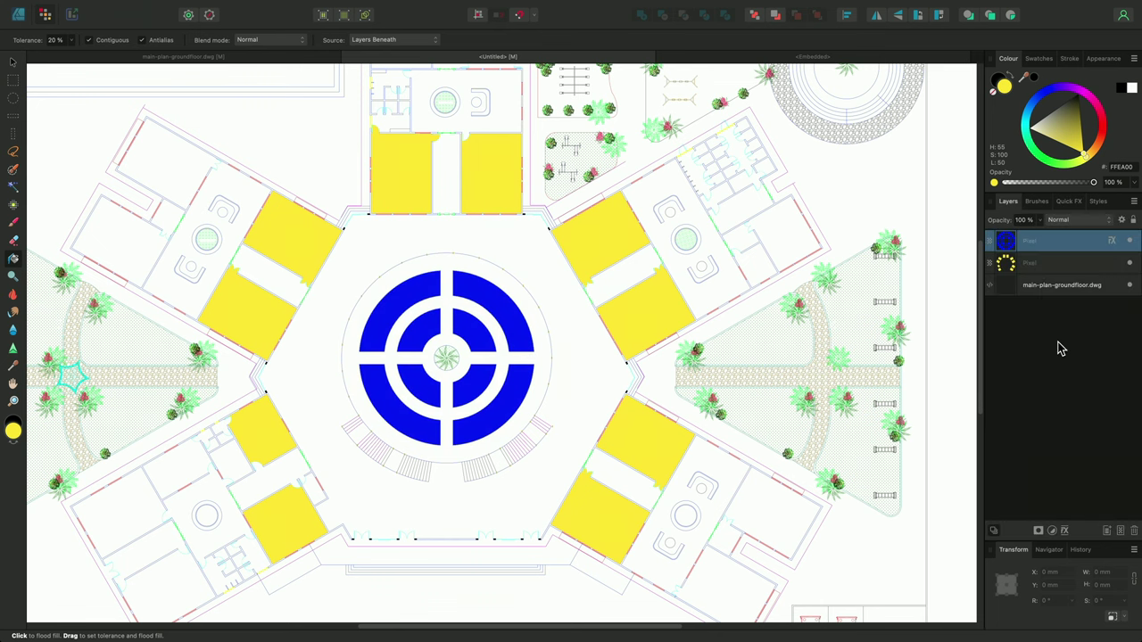
shift+click(1071, 263)
drag(1073, 247, 1079, 301)
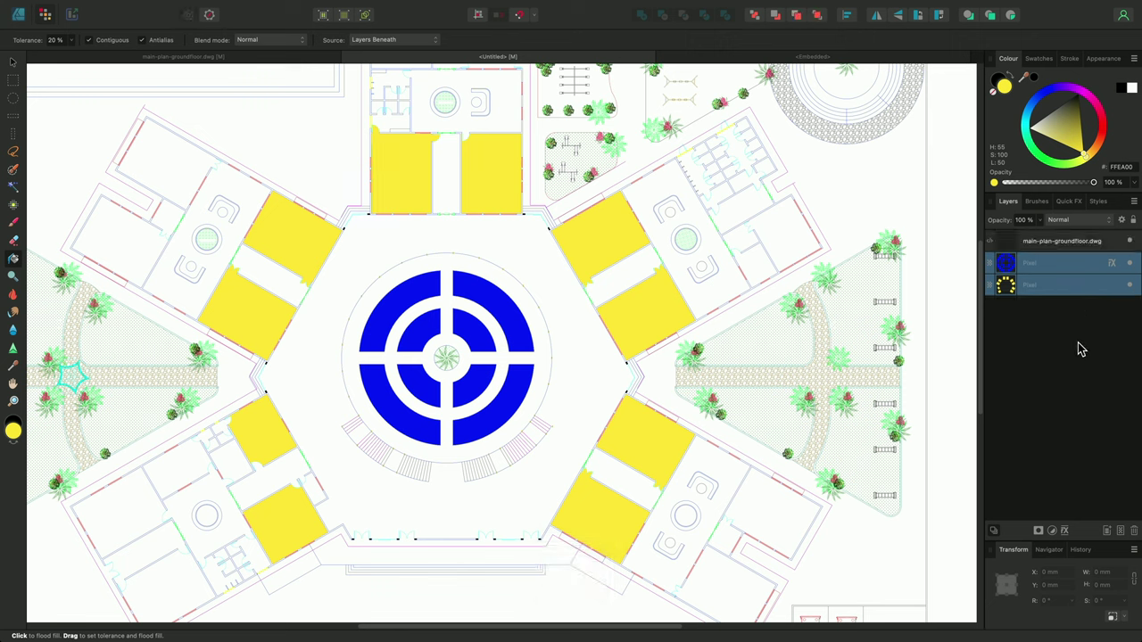
In the embedded drawing, show the courtyard hatch again, then select all yellow-tagged text labels by matching tag colour and show them.
click(852, 58)
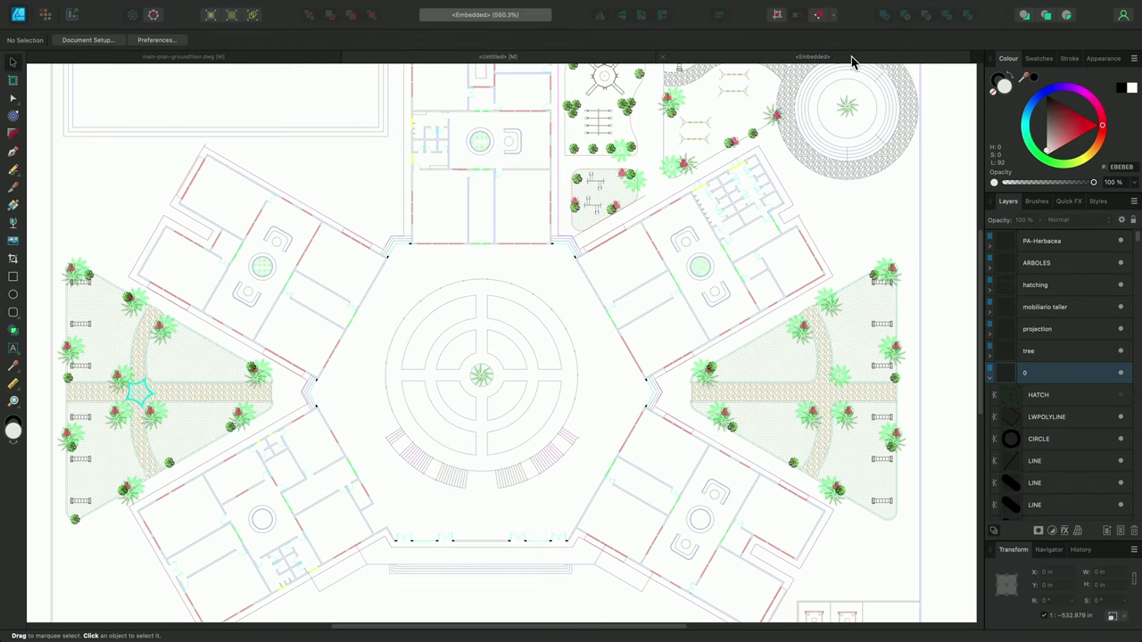
click(1121, 394)
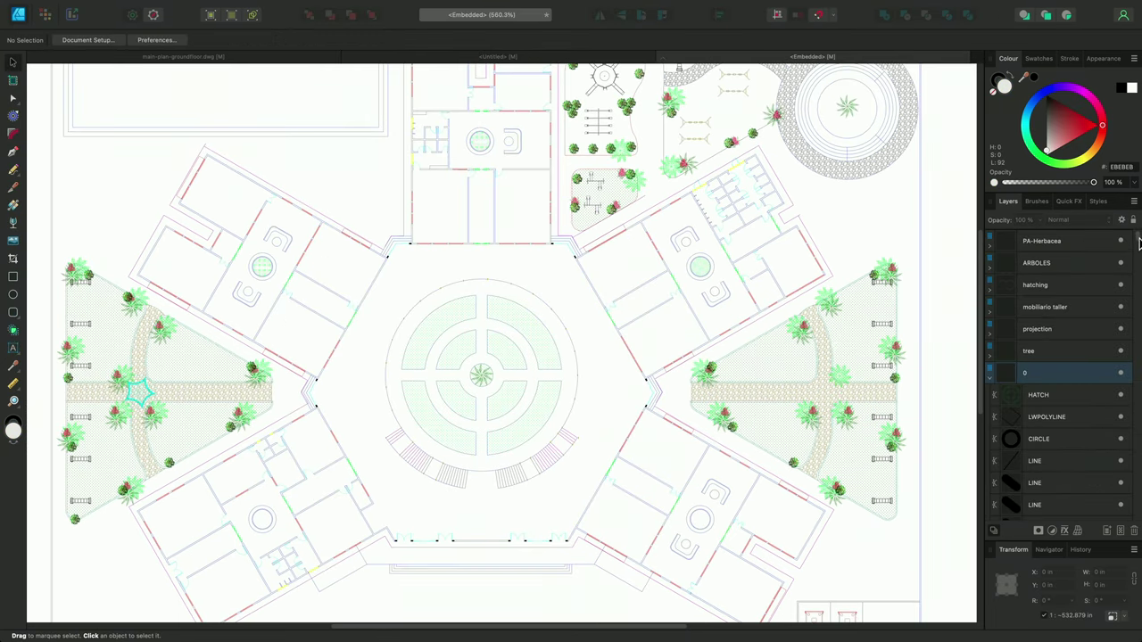
drag(1138, 244, 1140, 498)
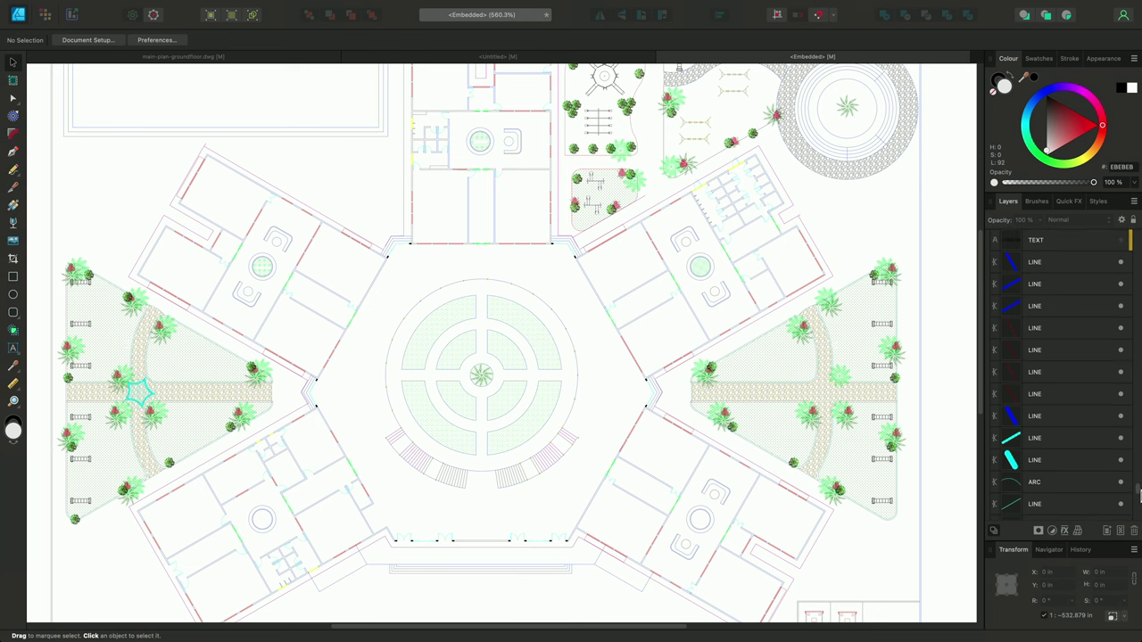
click(1077, 280)
right_click(1076, 282)
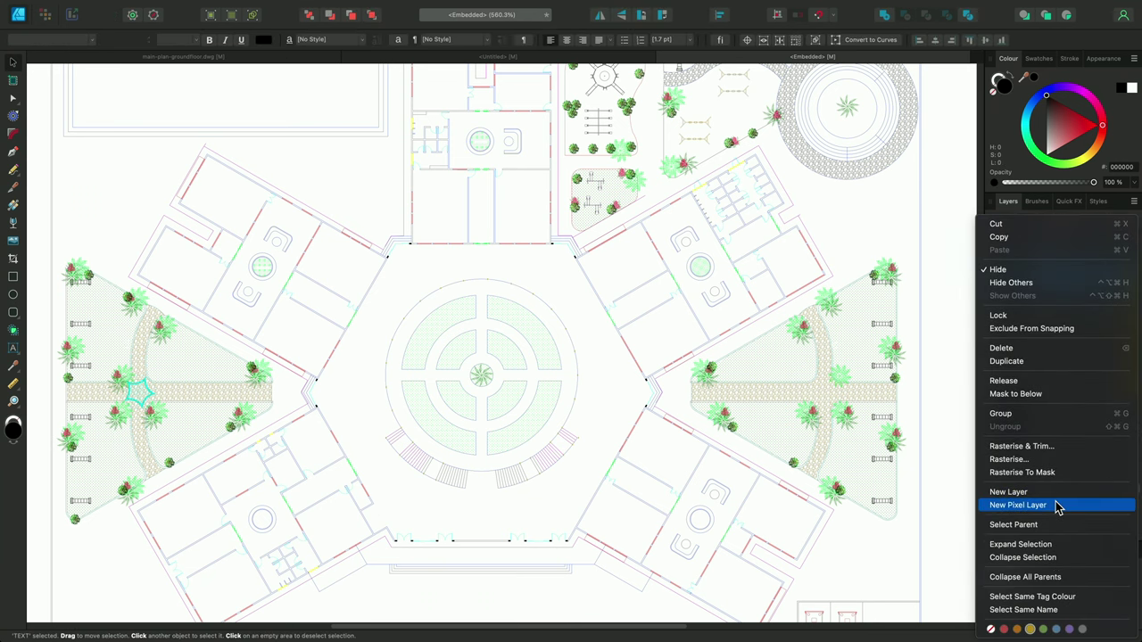
click(1057, 597)
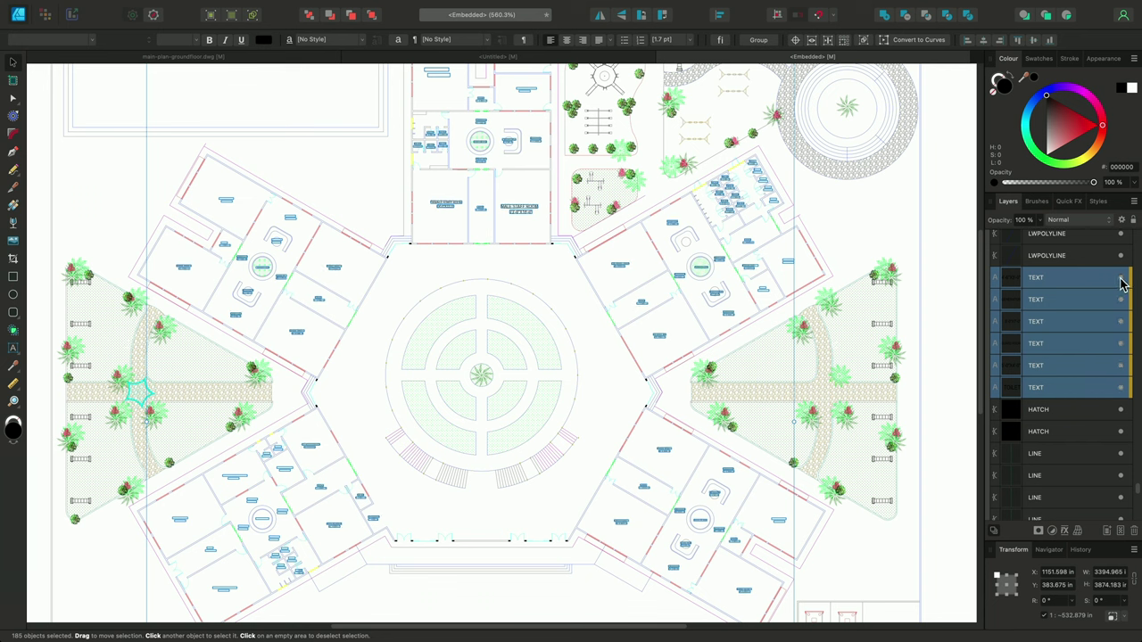
Deselect the text labels, return to the untitled document and clear its pixel-layer selection to review the filled floor plan.
key(super+d)
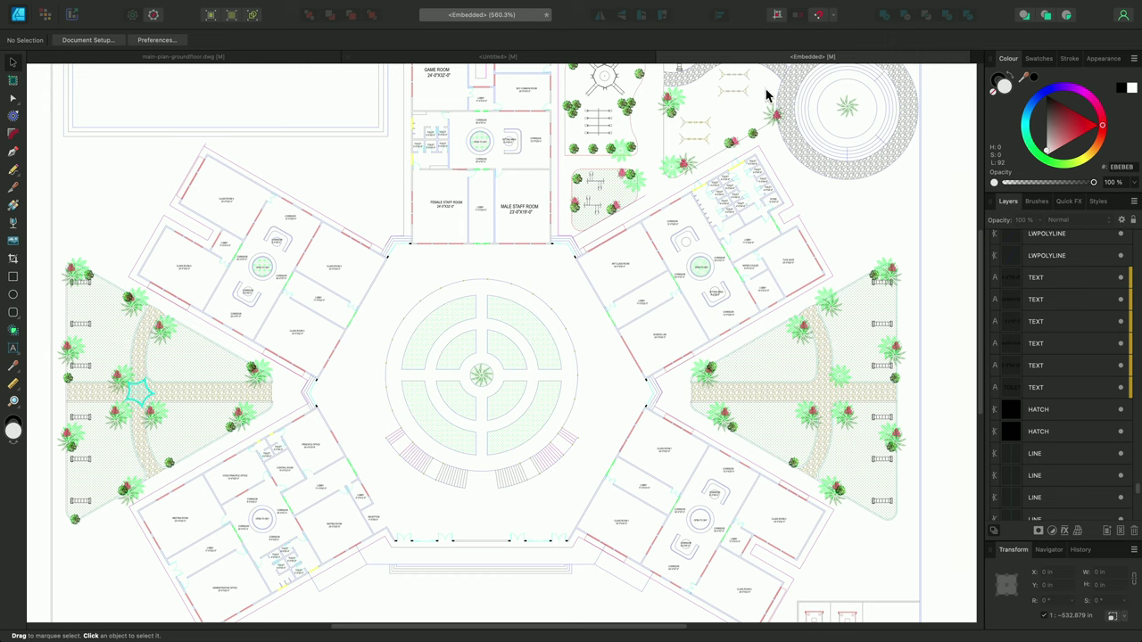
click(565, 57)
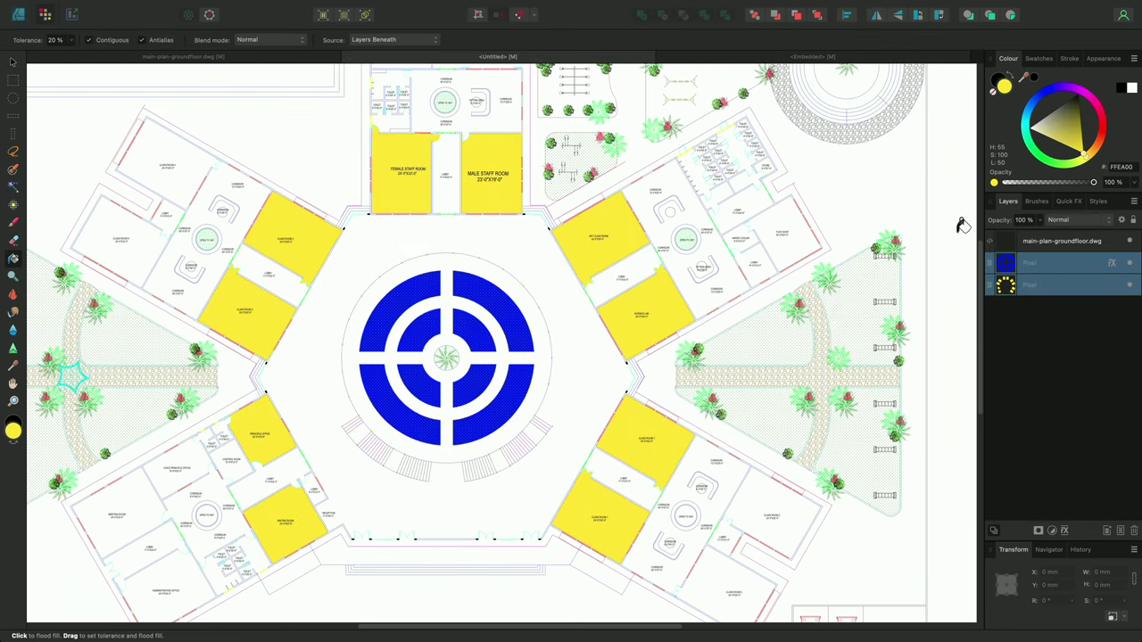
key(v)
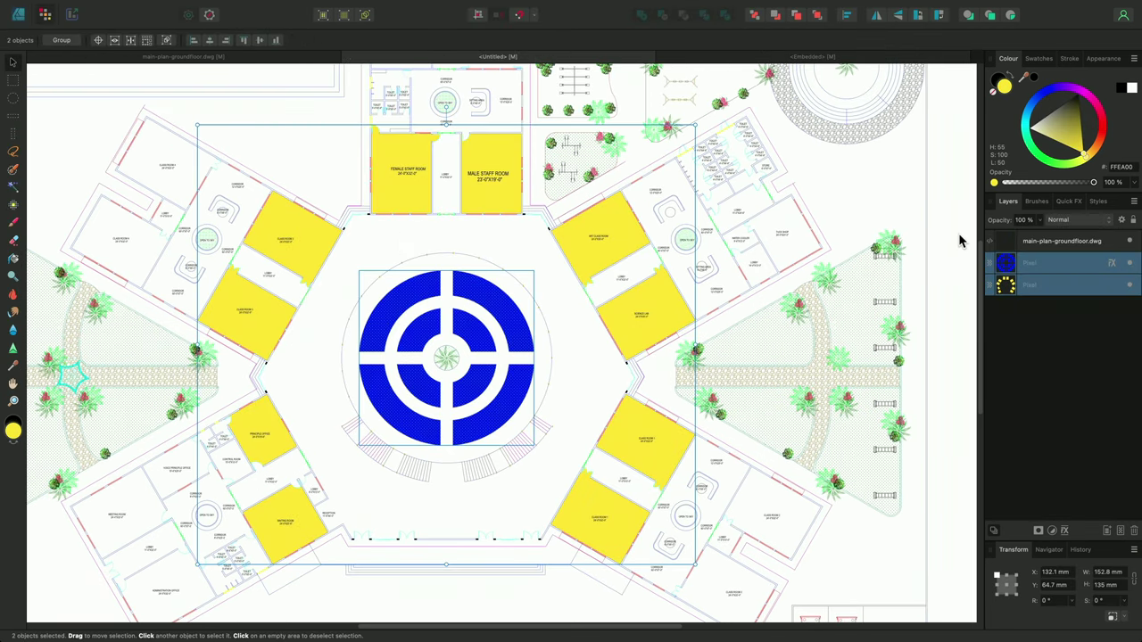
click(1024, 326)
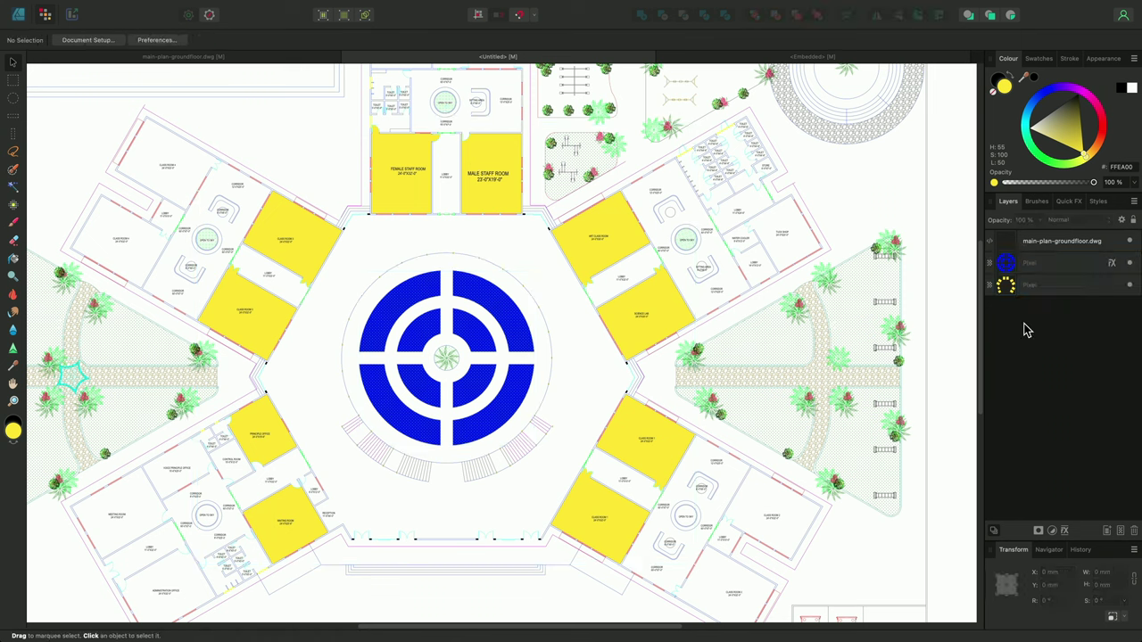
scroll(829, 318, down, 3)
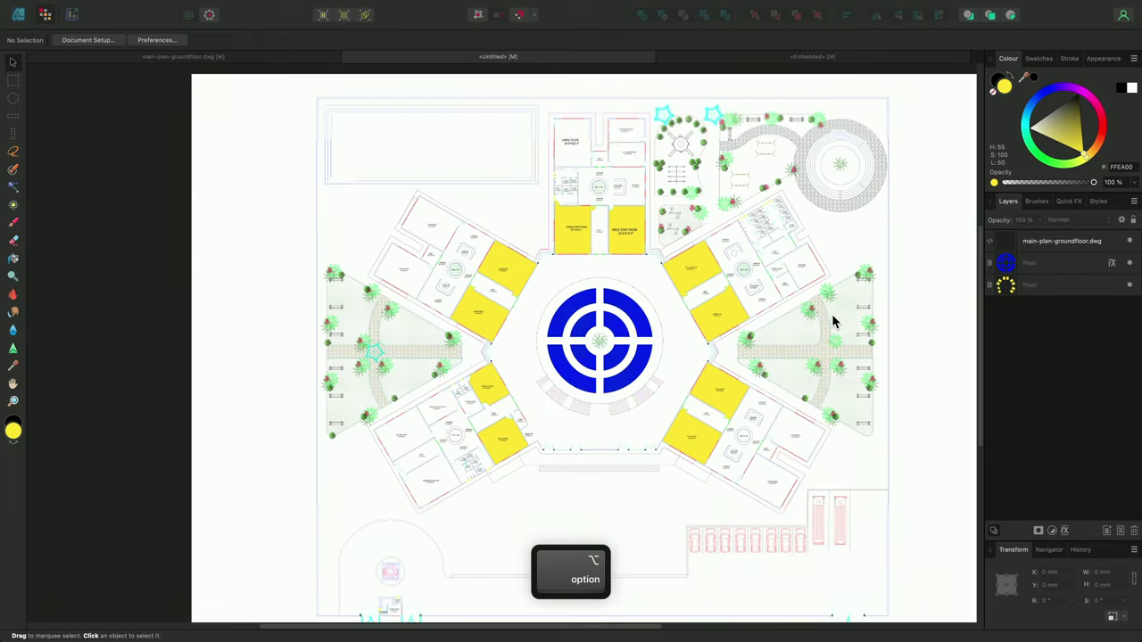
scroll(870, 388, up, 2)
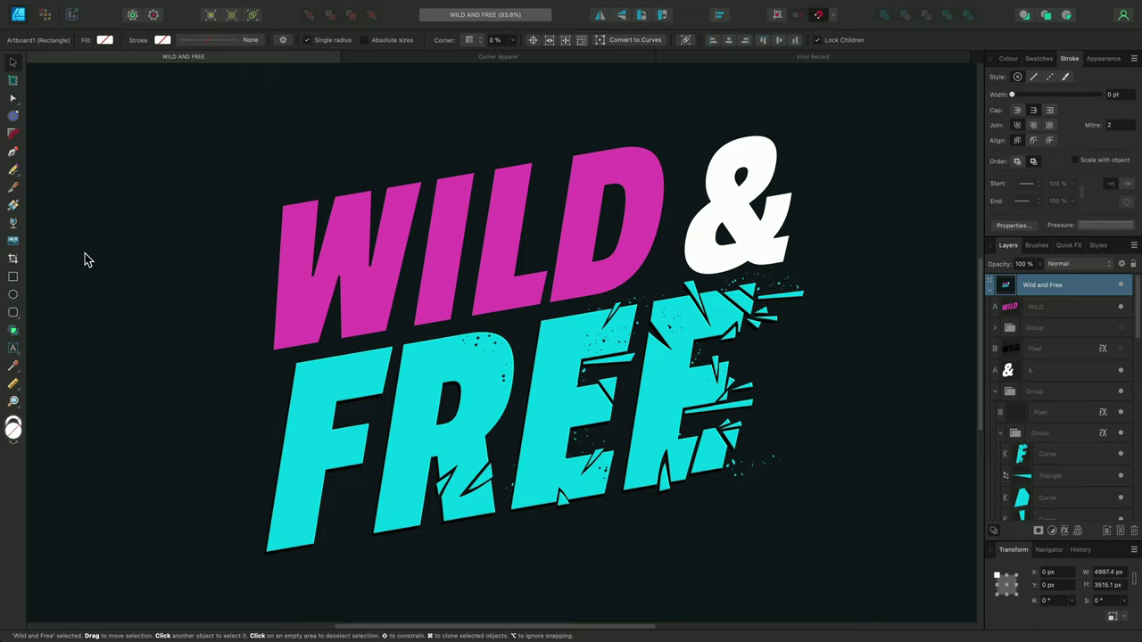
Slice the WILD text with two straight Knife cuts, across its upper and lower parts, with the stabiliser off.
click(13, 189)
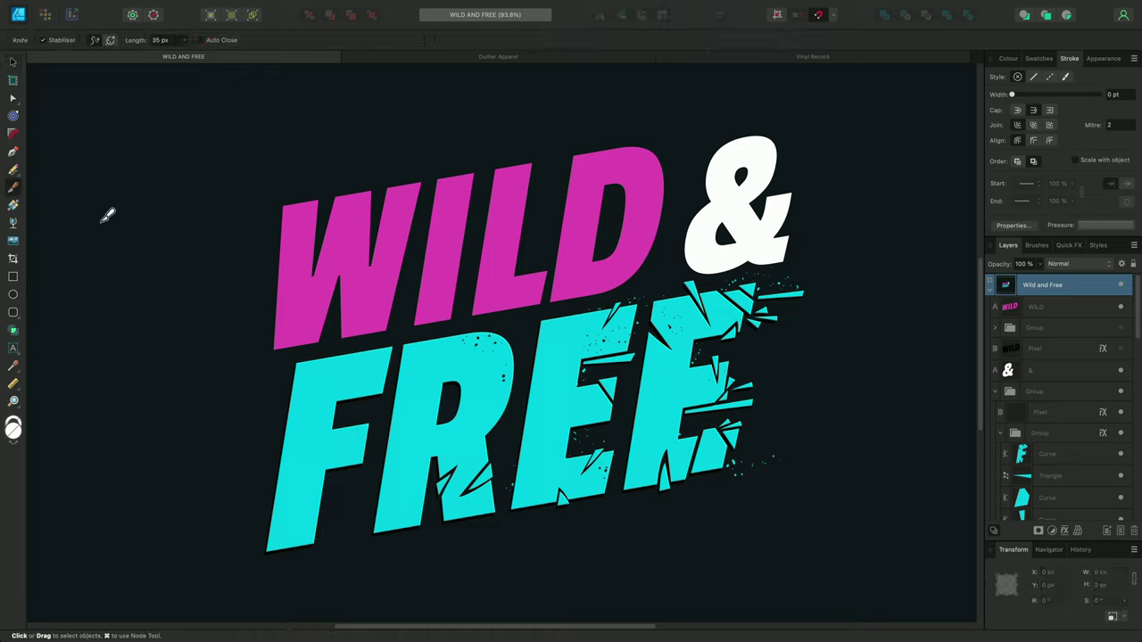
click(304, 241)
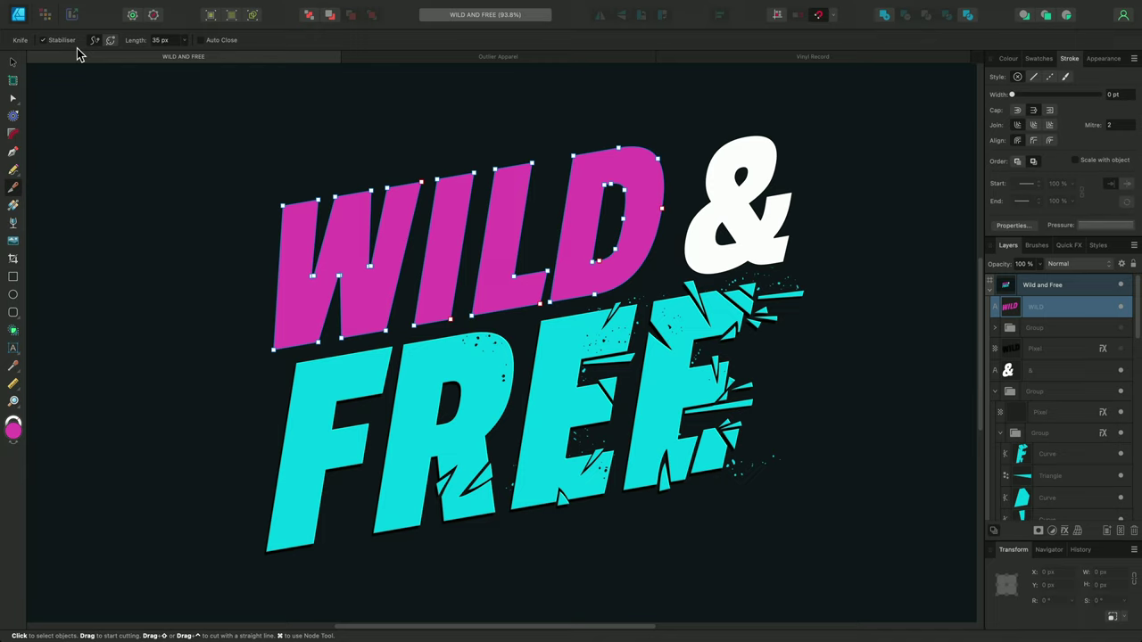
click(50, 40)
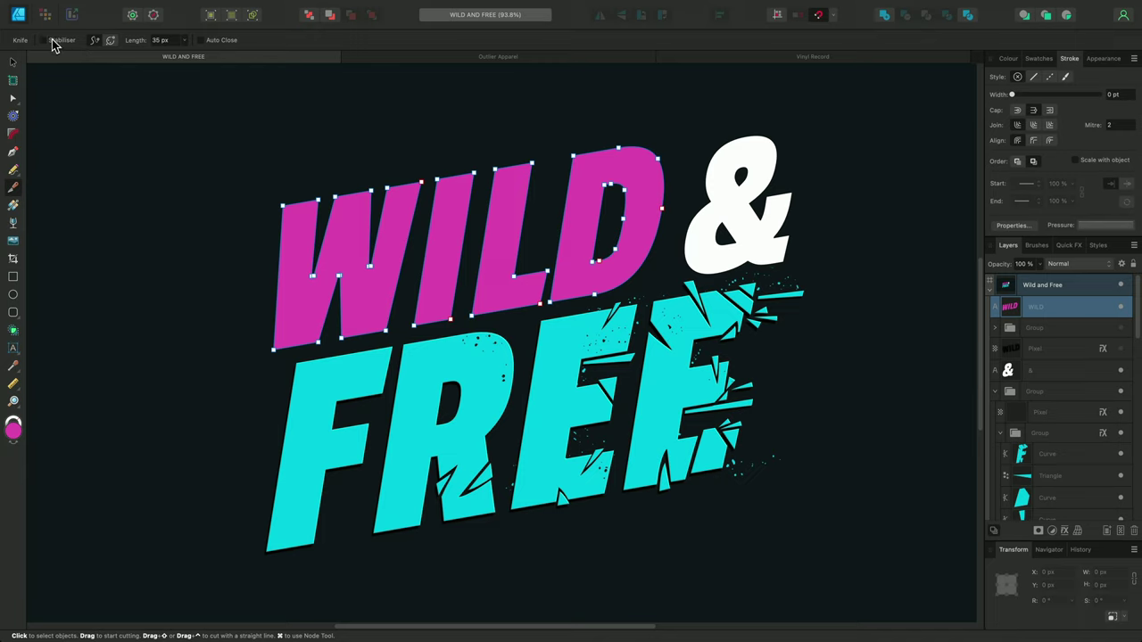
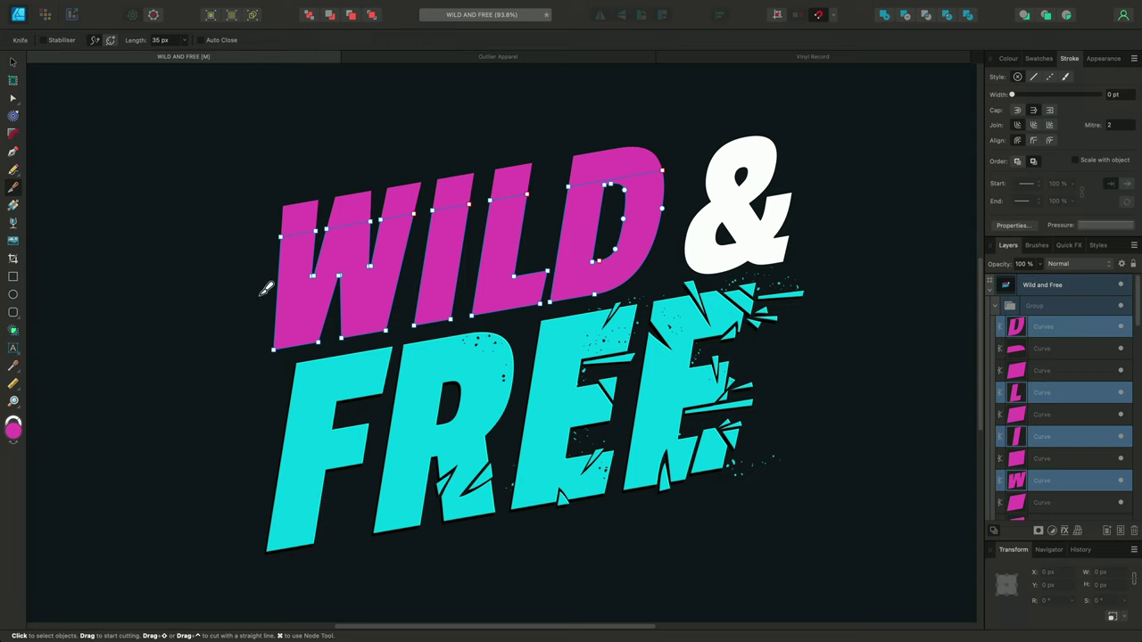
key(ctrl)
drag(258, 300, 679, 234)
Select the bottom slices of all the WILD letters and group them.
key(a)
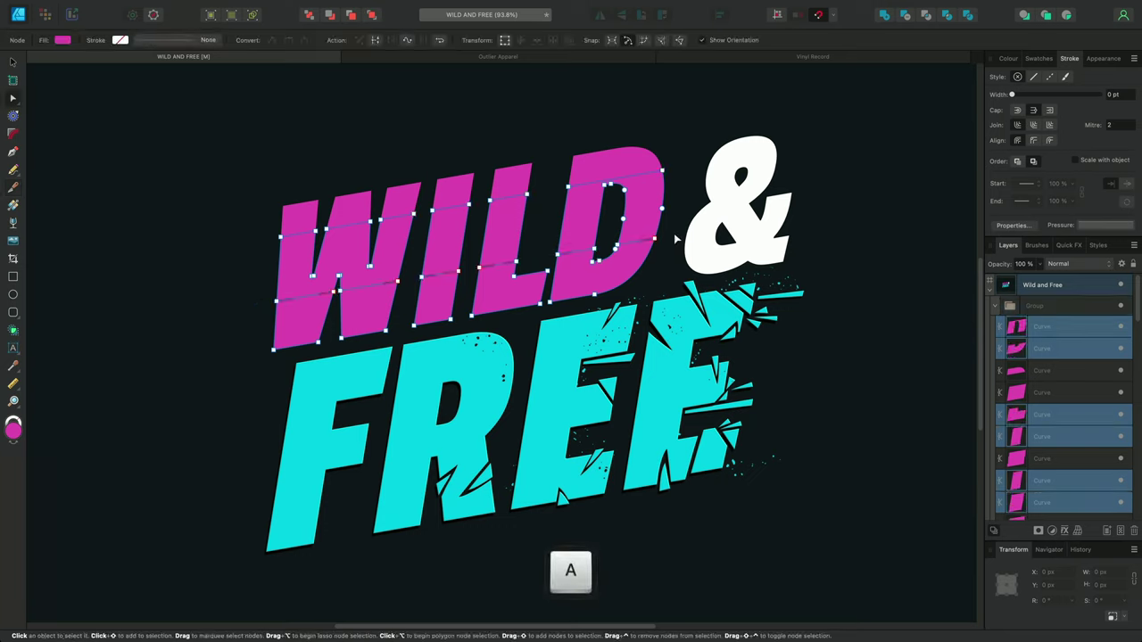
click(306, 321)
shift+click(365, 312)
shift+click(442, 305)
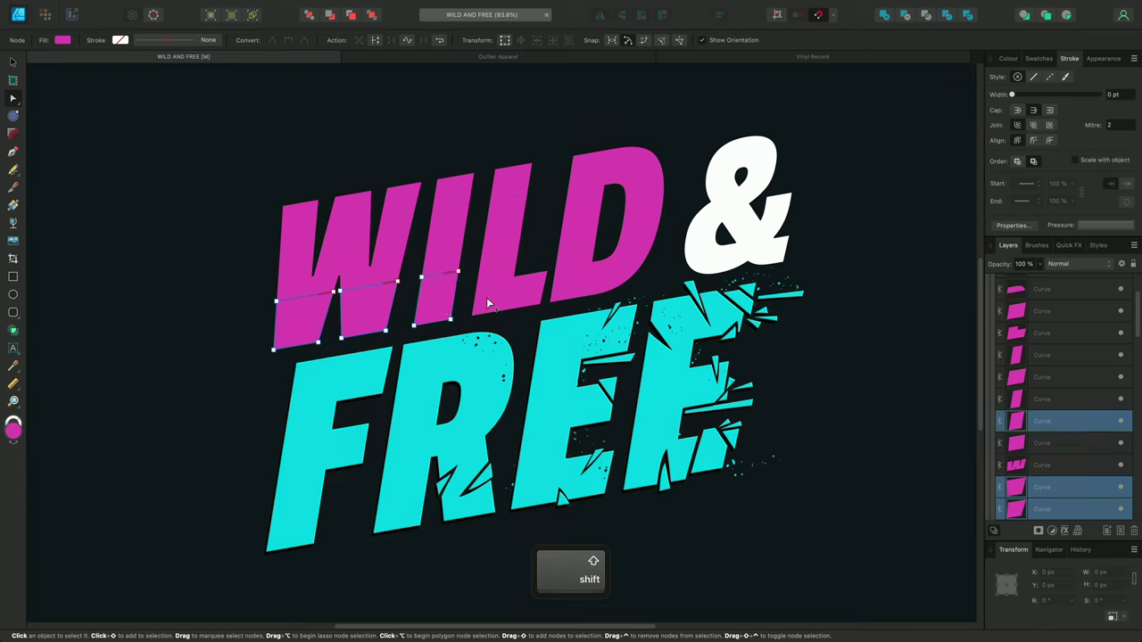
shift+click(526, 291)
shift+click(582, 285)
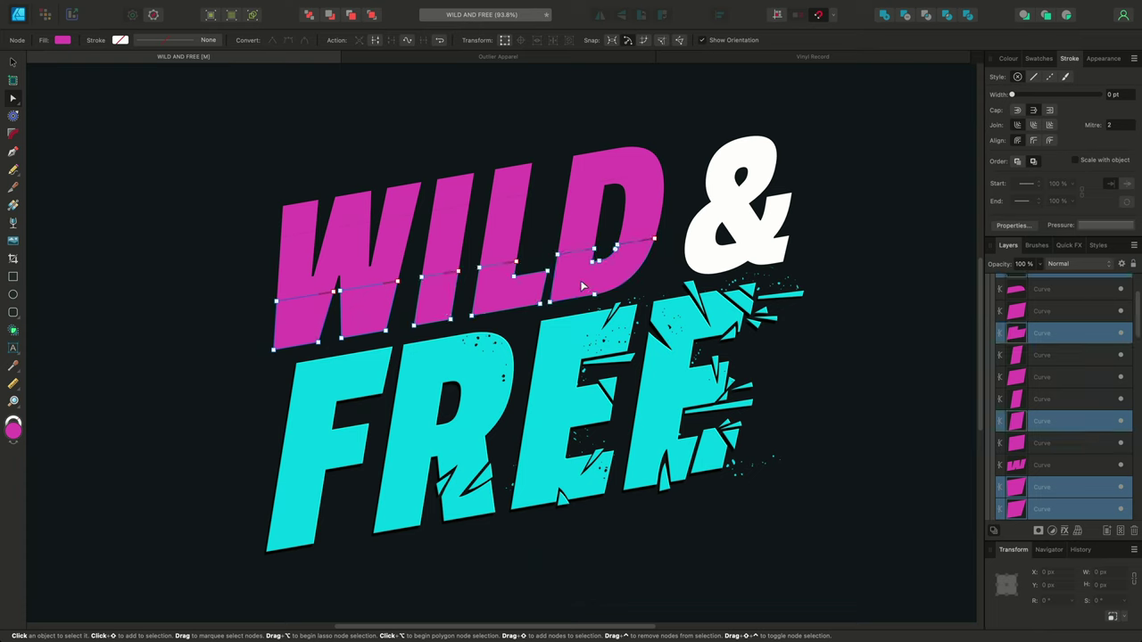
key(super+g)
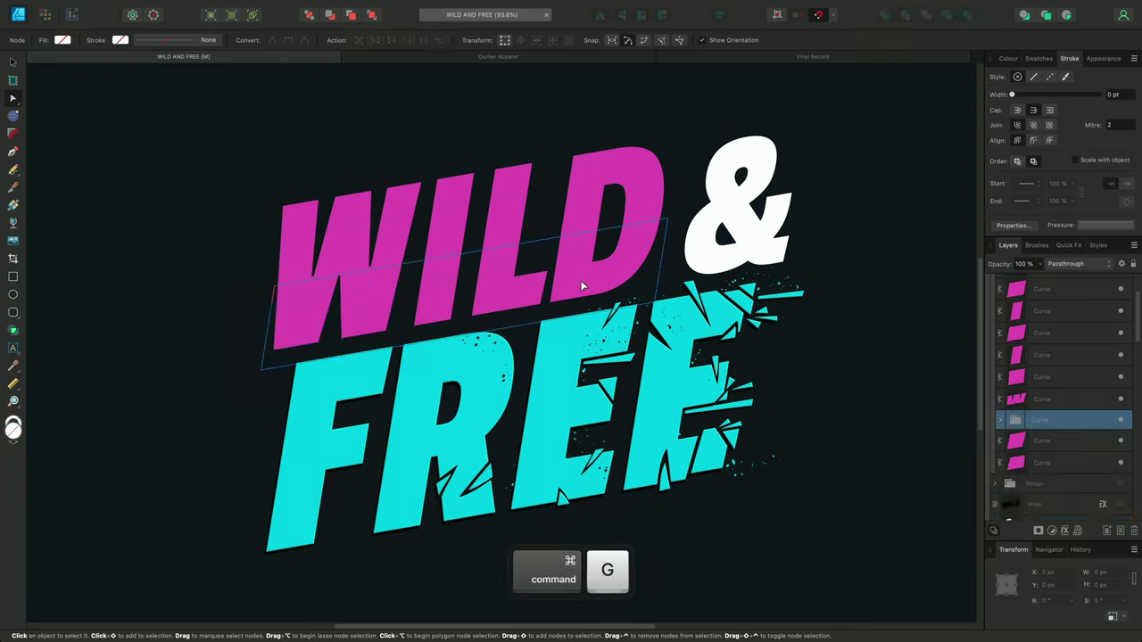
Select the middle slices of the W, I, L and D and group them.
click(300, 265)
shift+click(458, 244)
shift+click(538, 236)
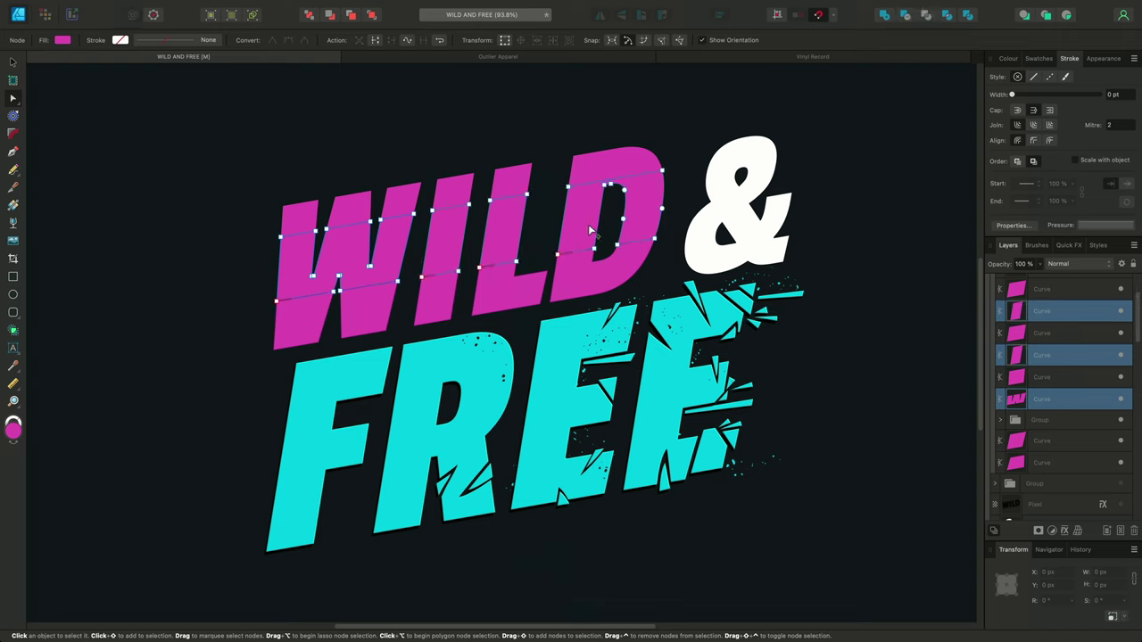
shift+click(622, 192)
key(super+g)
Select the top slices of the WILD letters and group them.
click(305, 220)
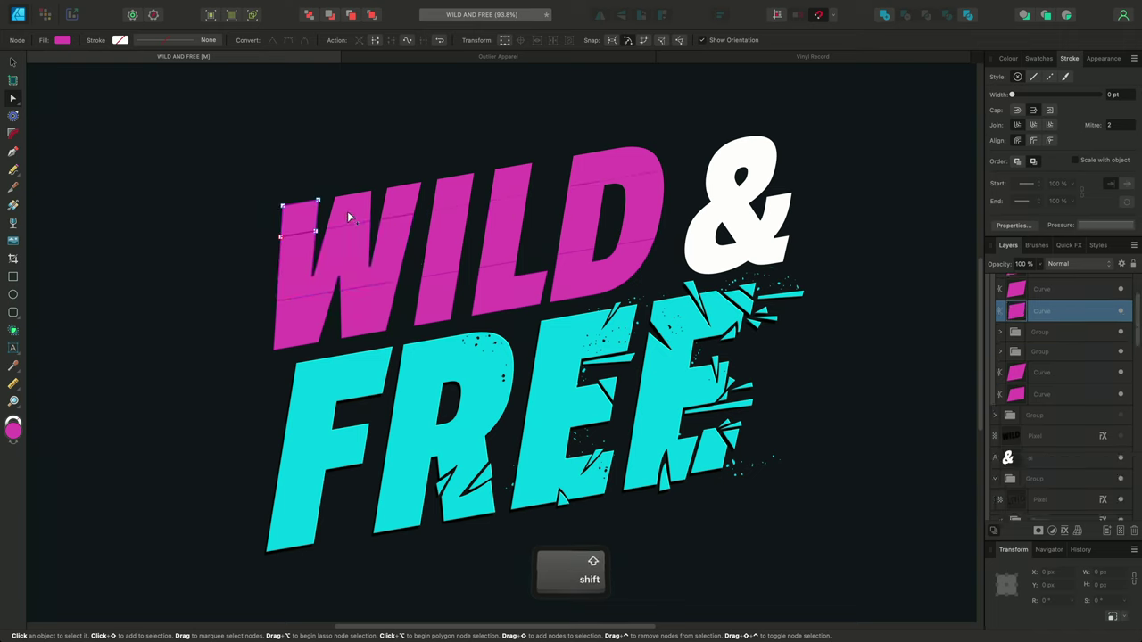
shift+click(347, 211)
shift+click(401, 200)
shift+click(486, 185)
shift+click(575, 178)
key(super+g)
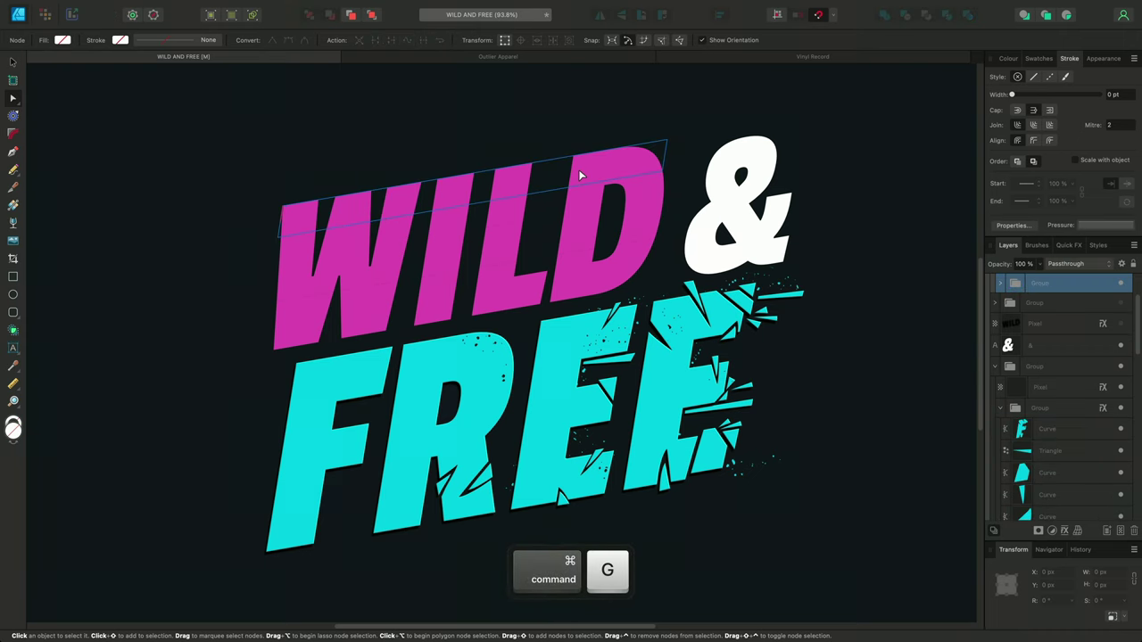
Add an Outer Shadow layer effect with a 12.6 px radius to the group of top slices.
scroll(999, 383, up, 3)
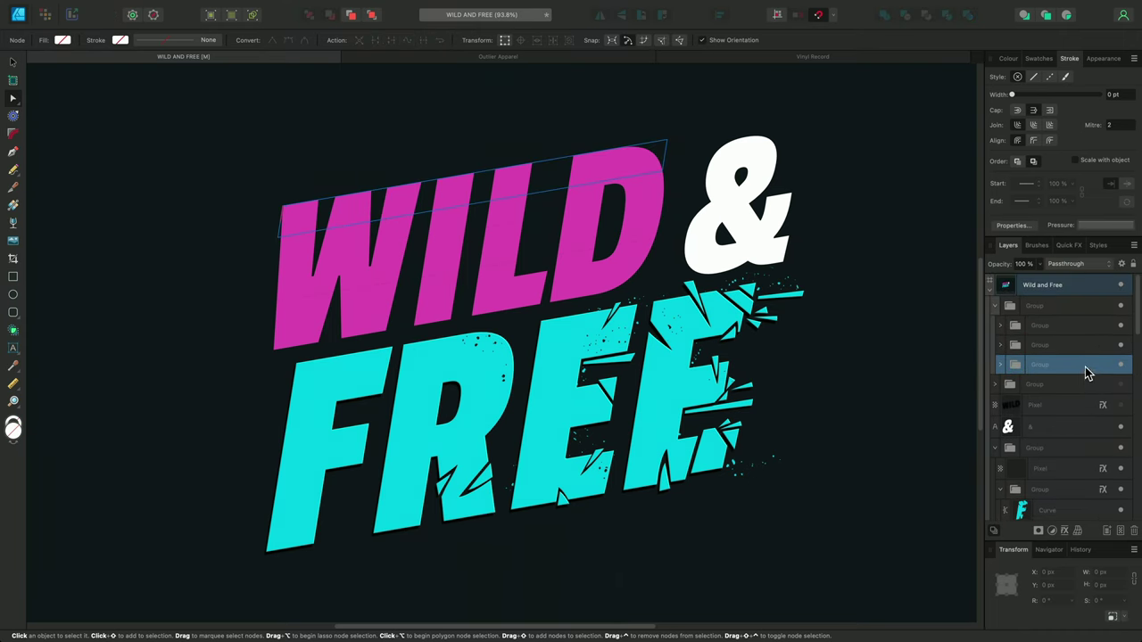
click(1068, 532)
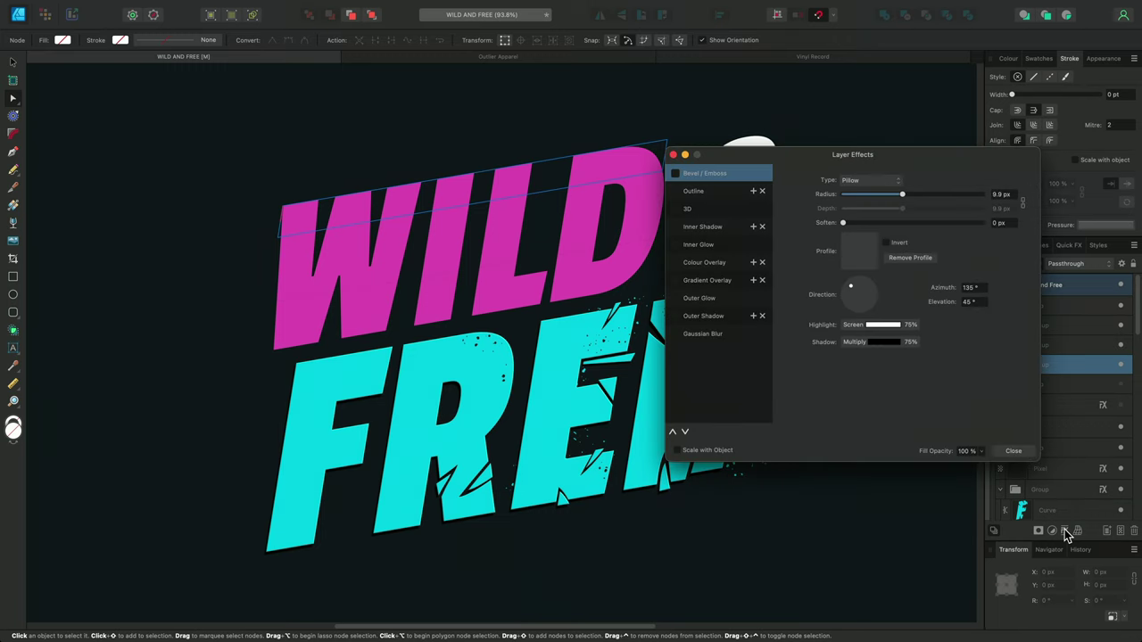
click(741, 317)
click(676, 316)
drag(843, 209, 908, 211)
drag(979, 169, 934, 121)
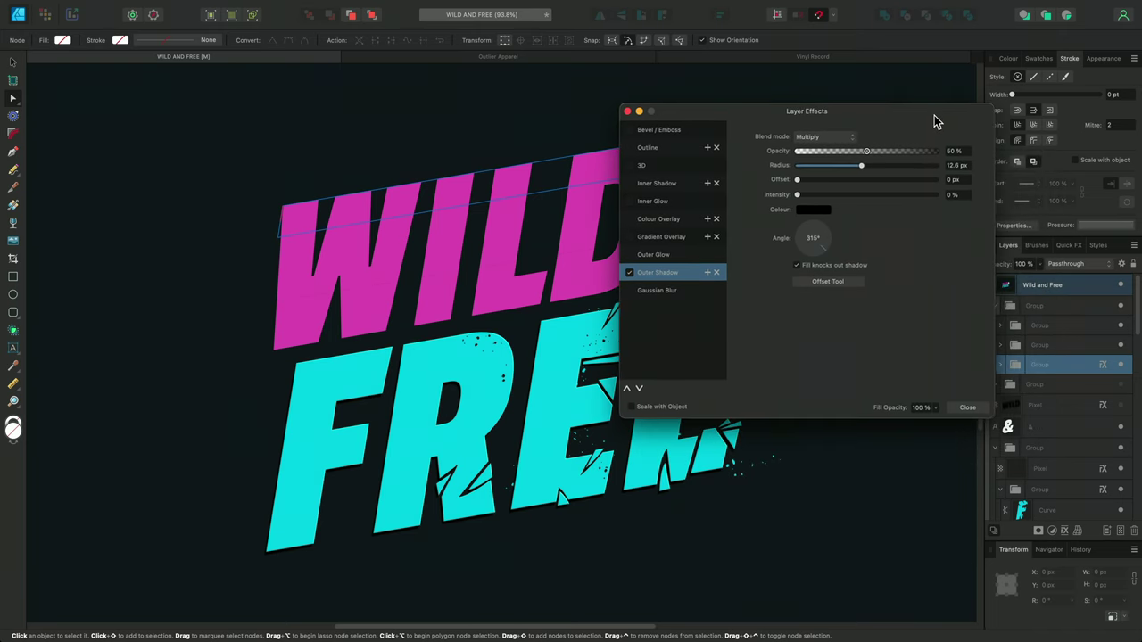
Move the top-slice group above the other slice groups and increase its outer shadow's radius and offset.
drag(1070, 366, 1073, 323)
click(1068, 363)
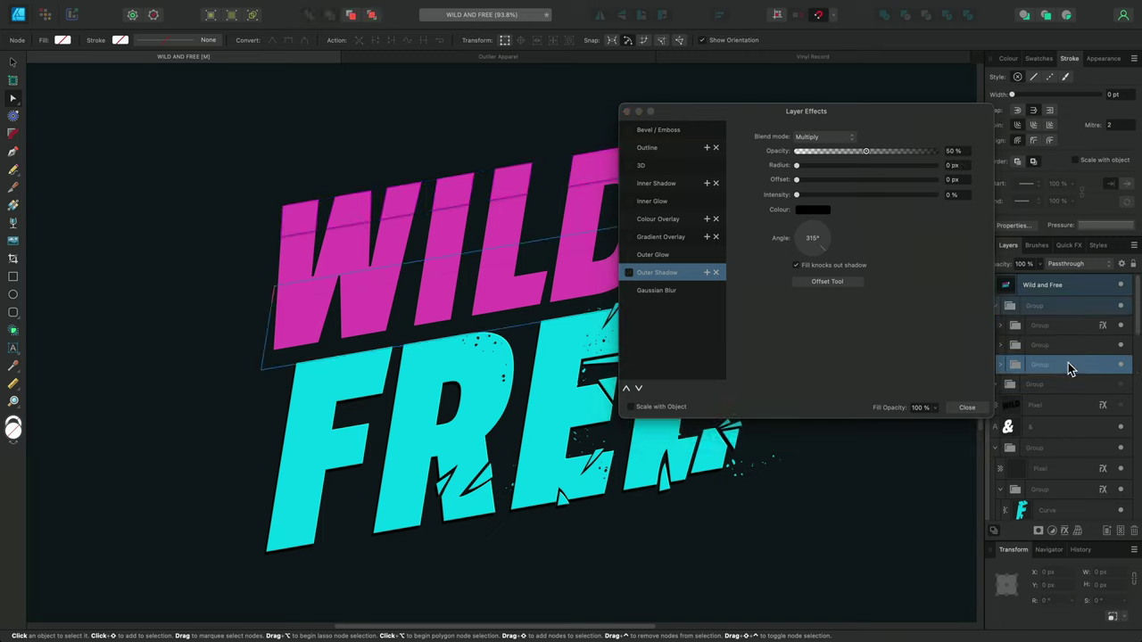
drag(1068, 362, 1070, 332)
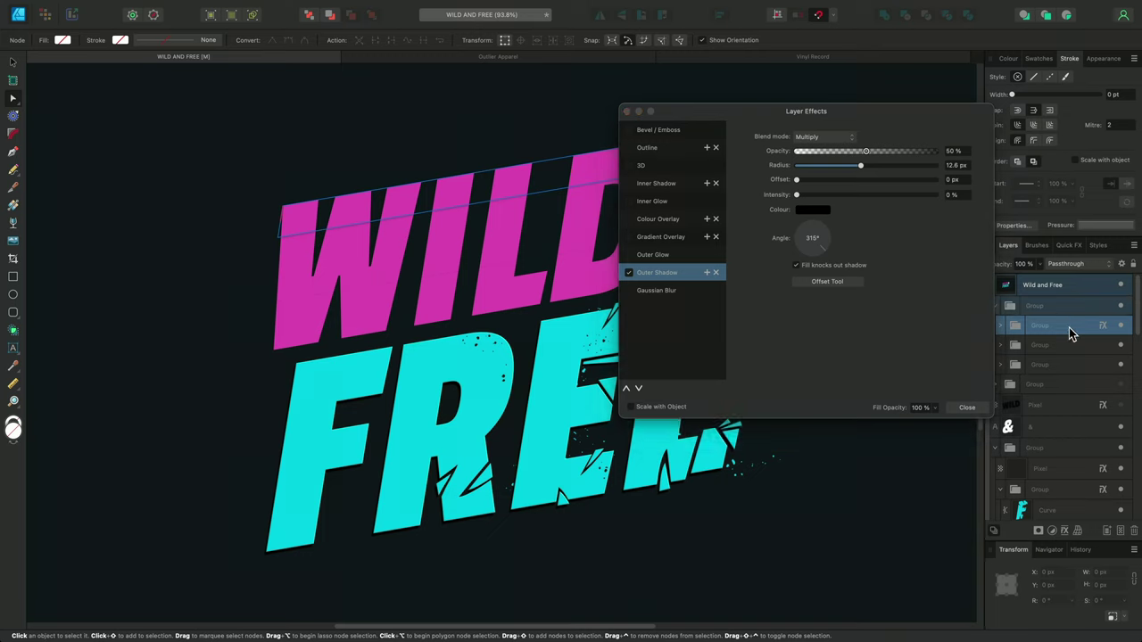
drag(861, 166, 905, 170)
drag(796, 179, 858, 179)
click(965, 408)
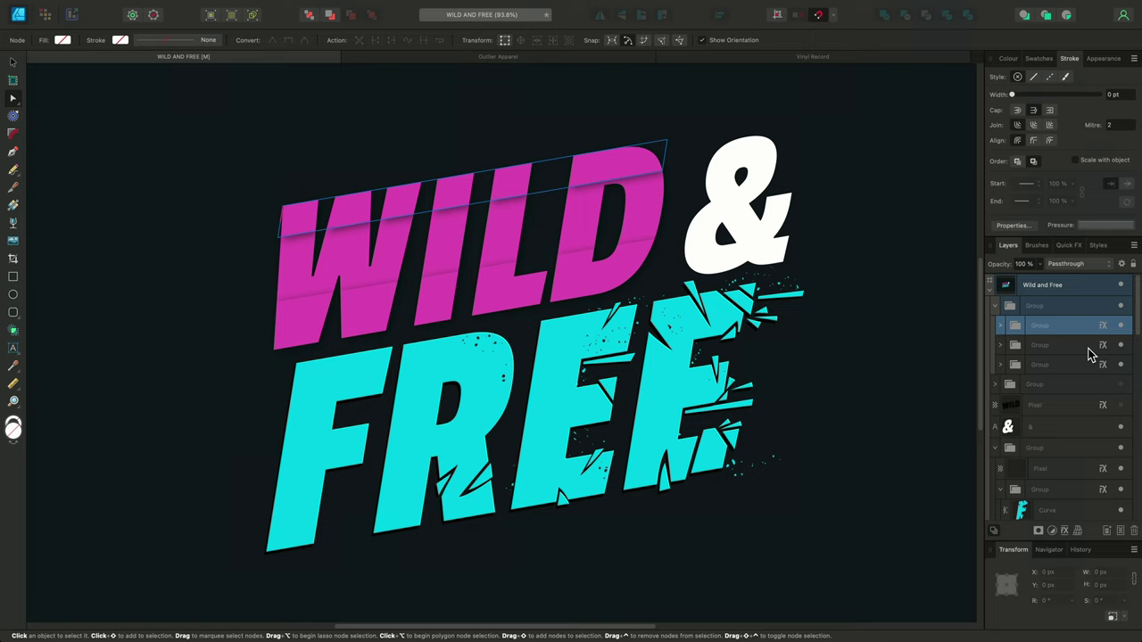
Shift the top slices of WILD slightly left, and reorder the middle-slice group above the bottom-slice group.
key(v)
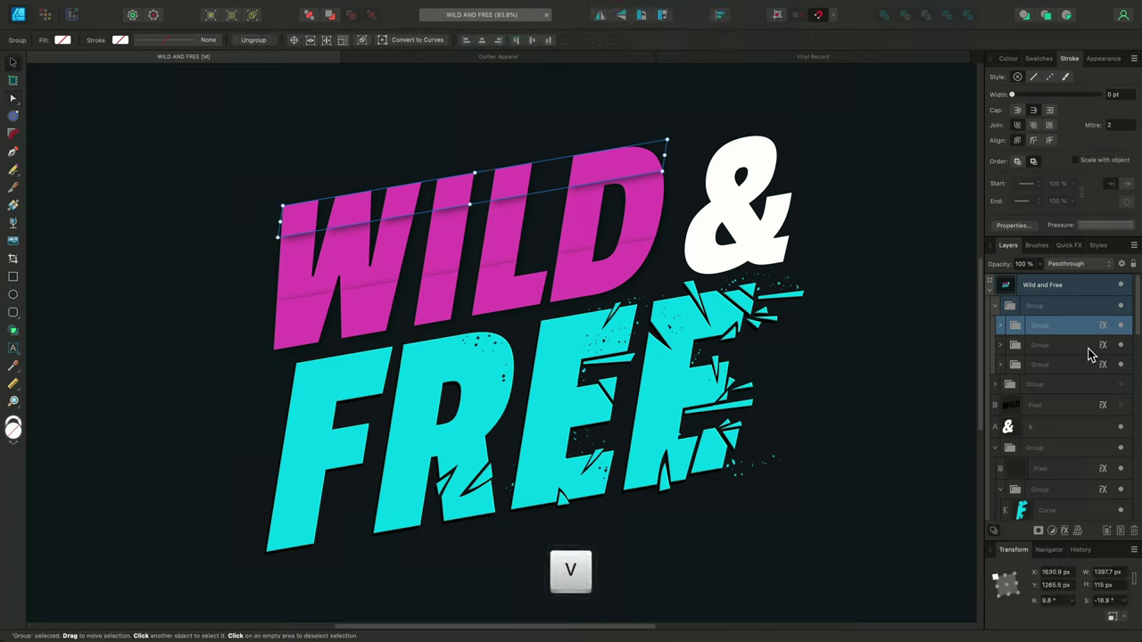
drag(588, 168, 585, 167)
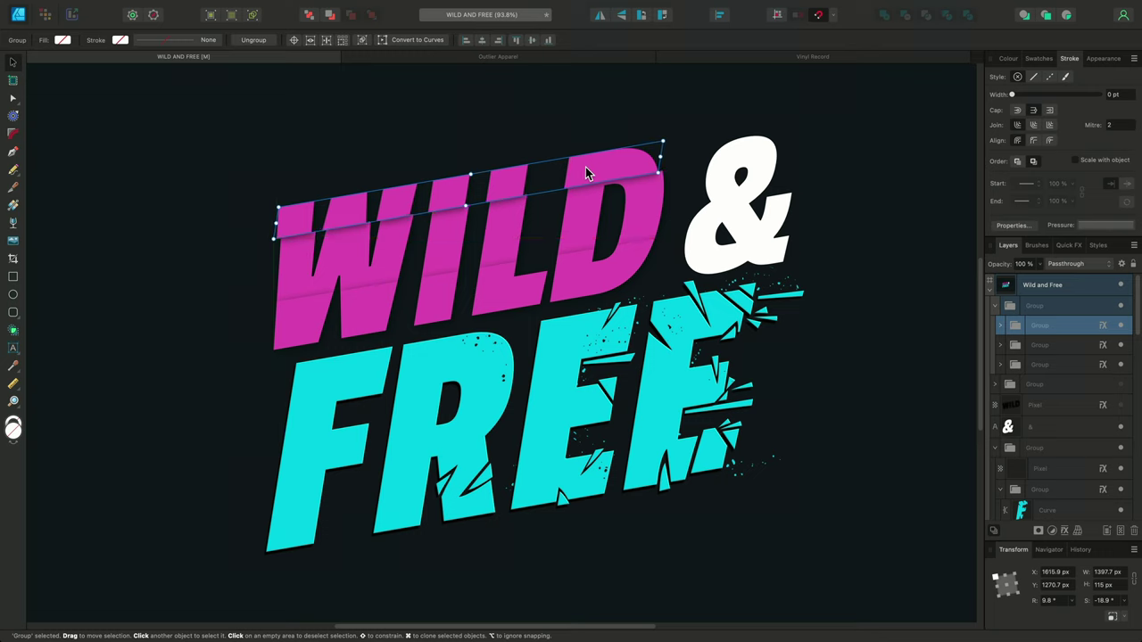
click(575, 226)
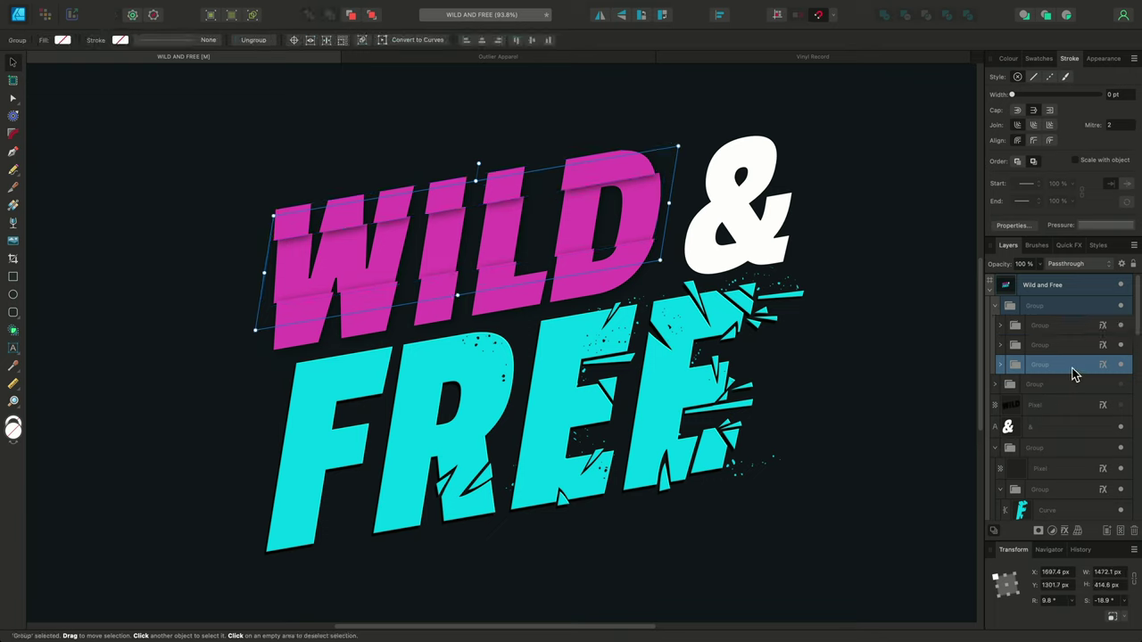
drag(1073, 375, 1073, 346)
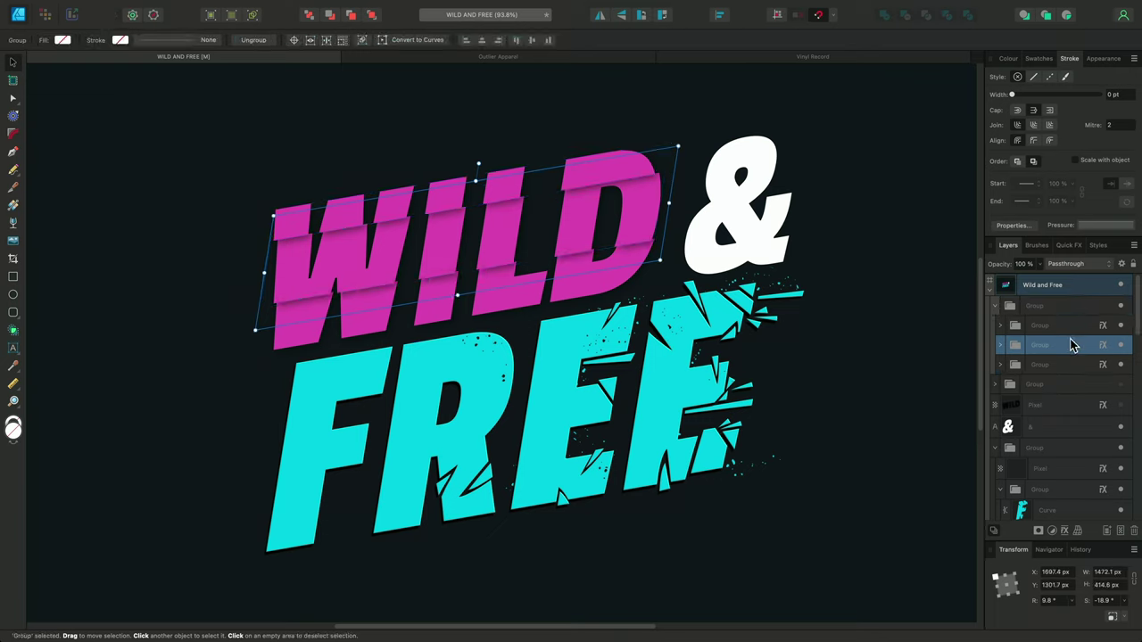
click(890, 371)
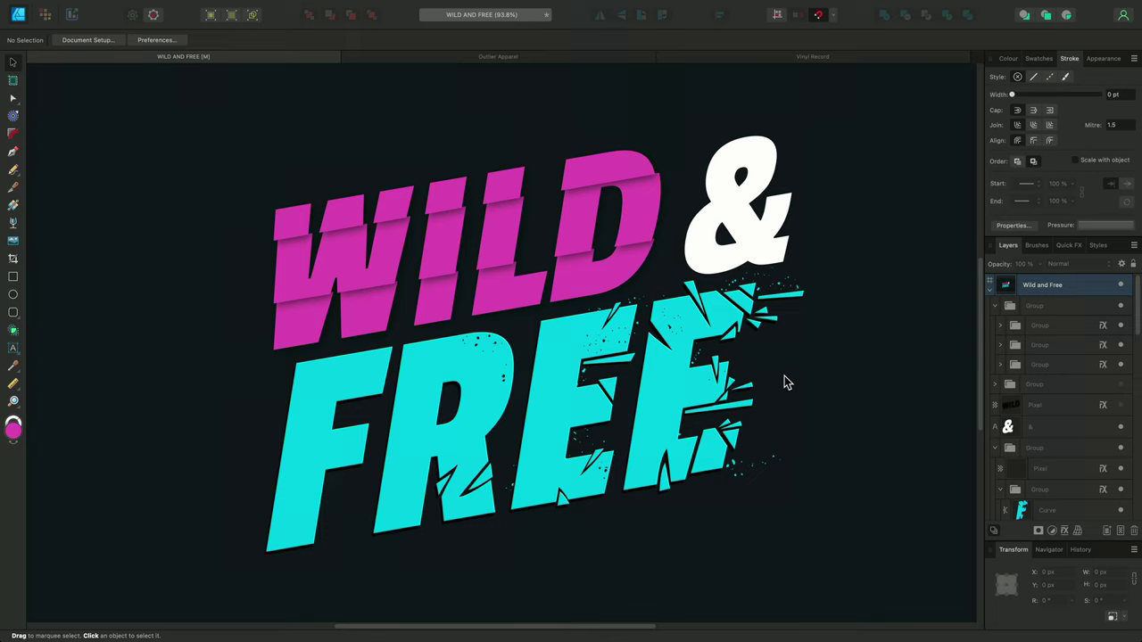
Cut three pointed shards into the left edge of the F in FREE using the Knife tool with the 35 px rope stabiliser.
click(12, 189)
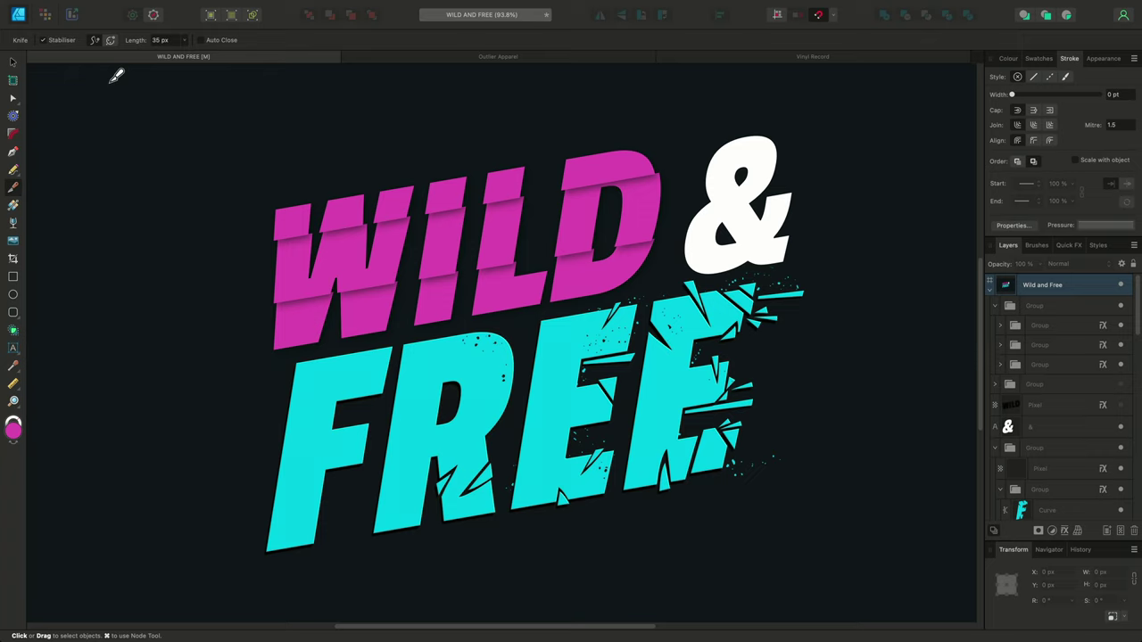
click(111, 41)
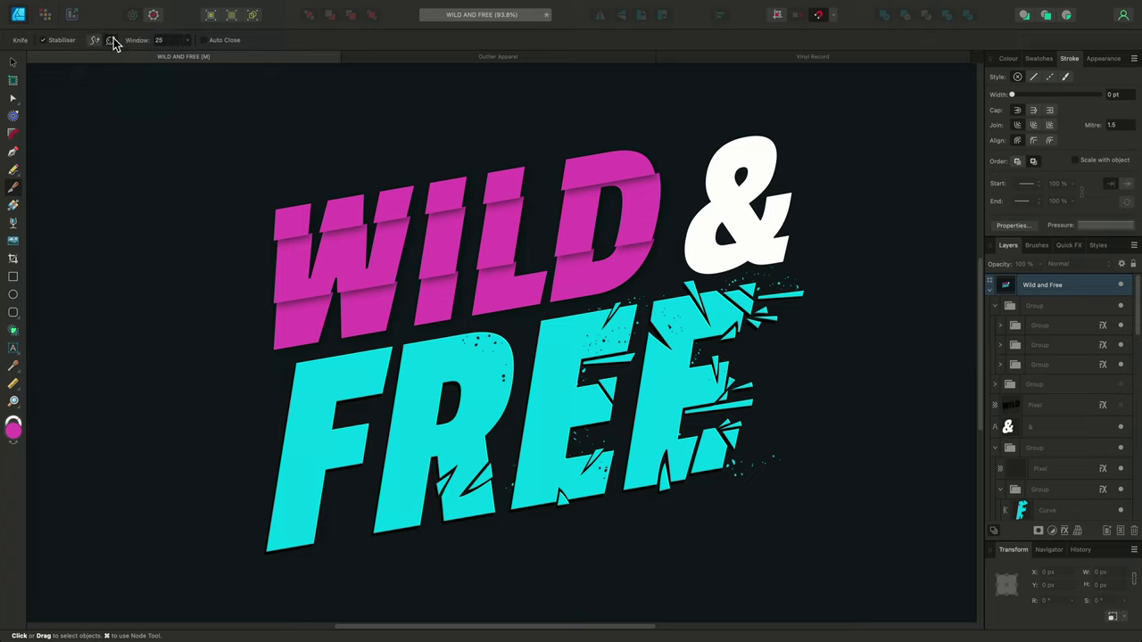
click(95, 41)
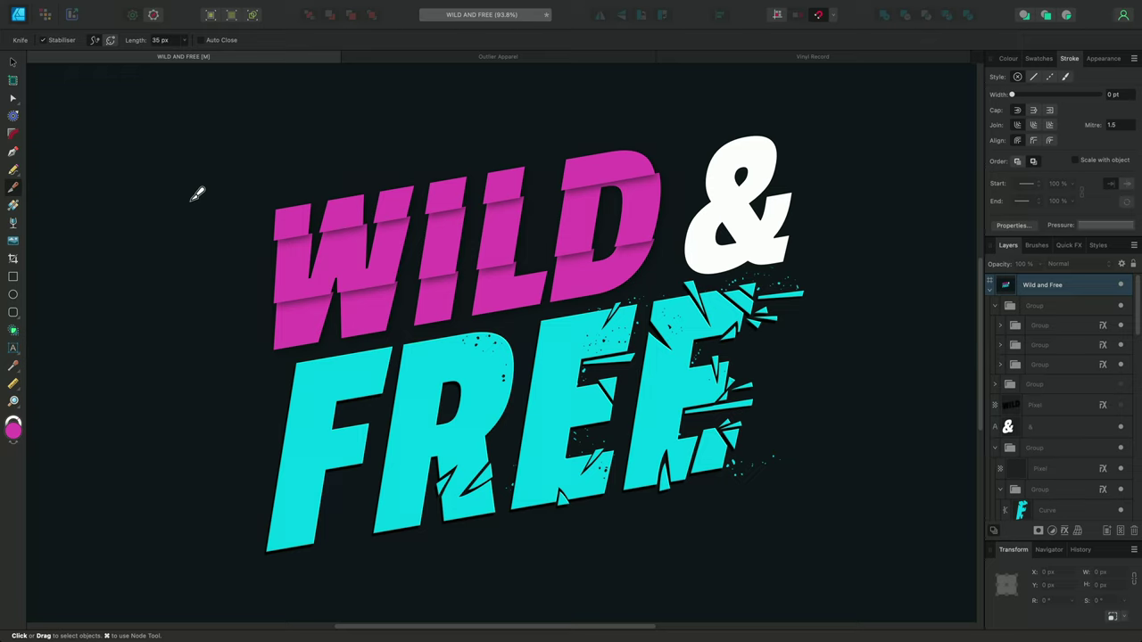
click(326, 444)
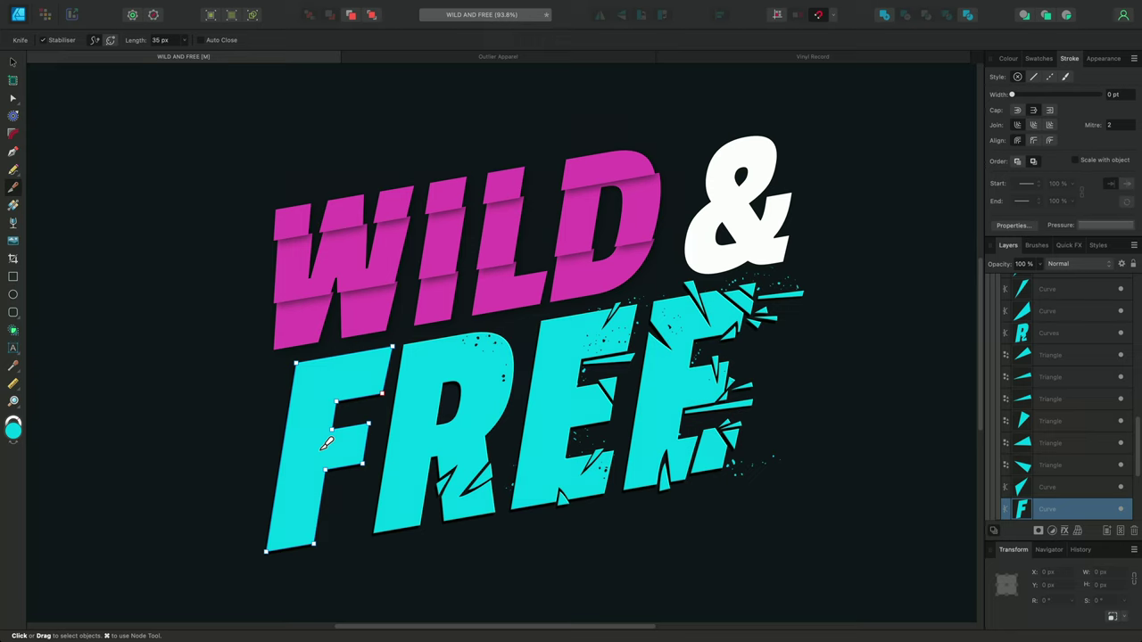
mouse_move(262, 402)
mouse_down()
mouse_move(317, 415)
mouse_move(343, 407)
mouse_move(247, 438)
mouse_up()
mouse_move(242, 482)
mouse_down()
mouse_move(328, 471)
mouse_move(237, 510)
mouse_up()
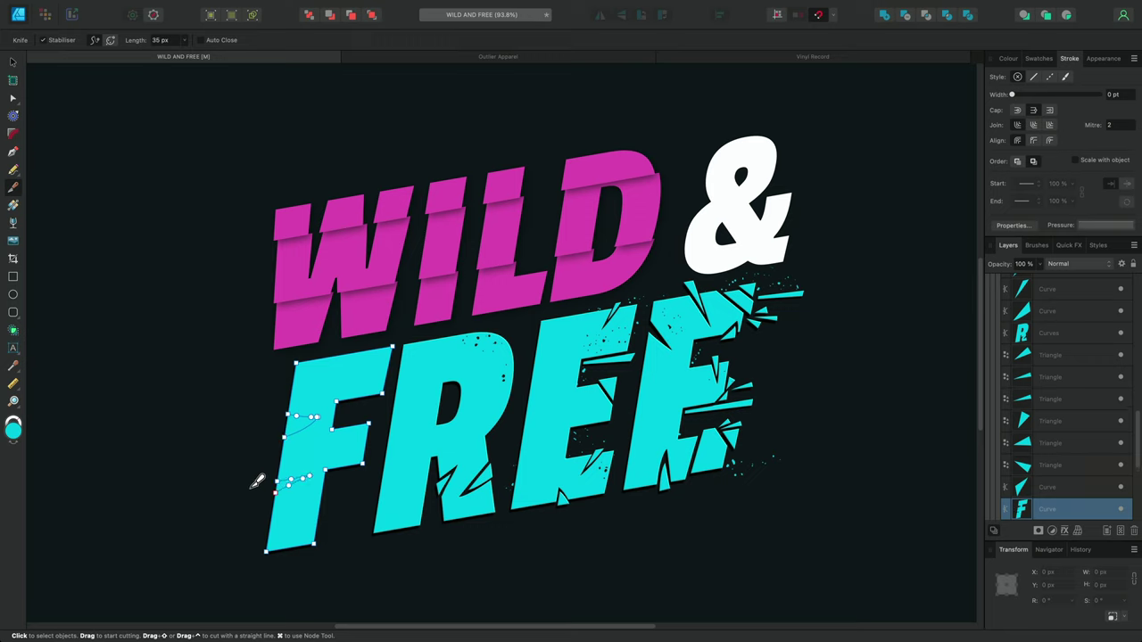
mouse_move(269, 374)
mouse_down()
mouse_move(353, 394)
mouse_move(214, 395)
mouse_up()
Pull the three cut shards outward from the left edge of the F in FREE so gaps open beside the letter.
key(v)
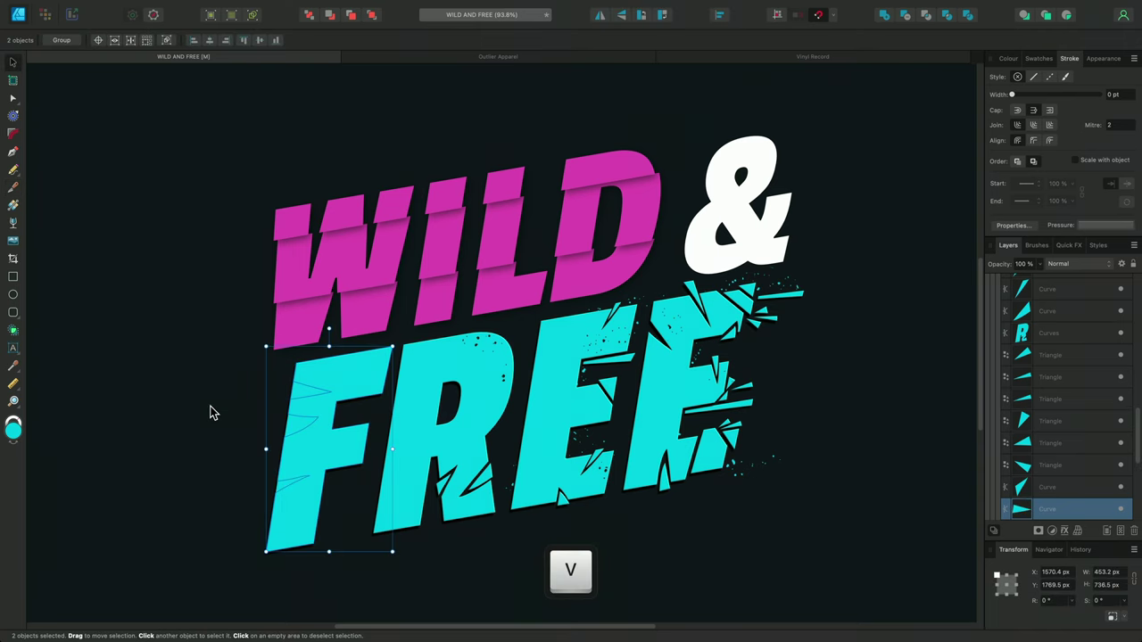
click(295, 395)
click(288, 429)
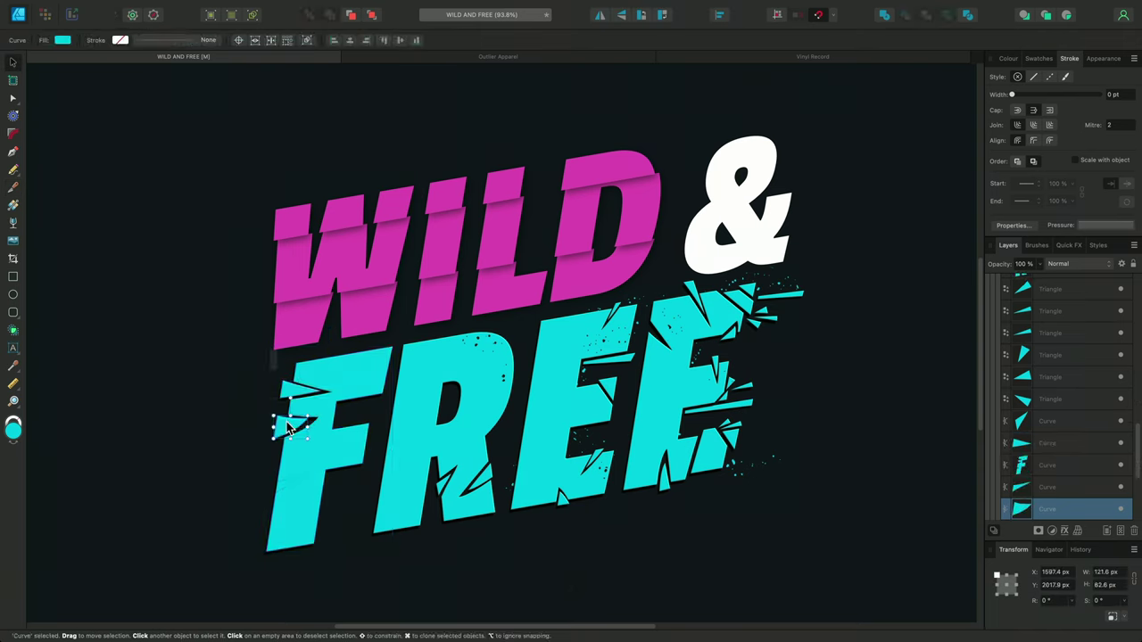
drag(288, 428, 273, 357)
click(283, 484)
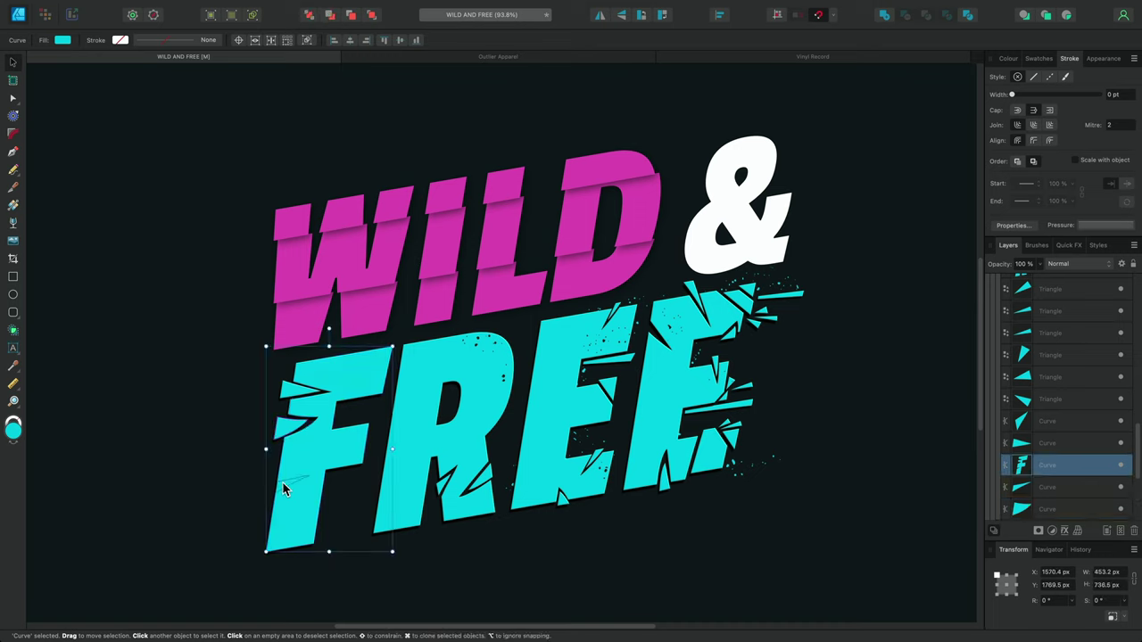
click(283, 484)
drag(283, 486, 257, 489)
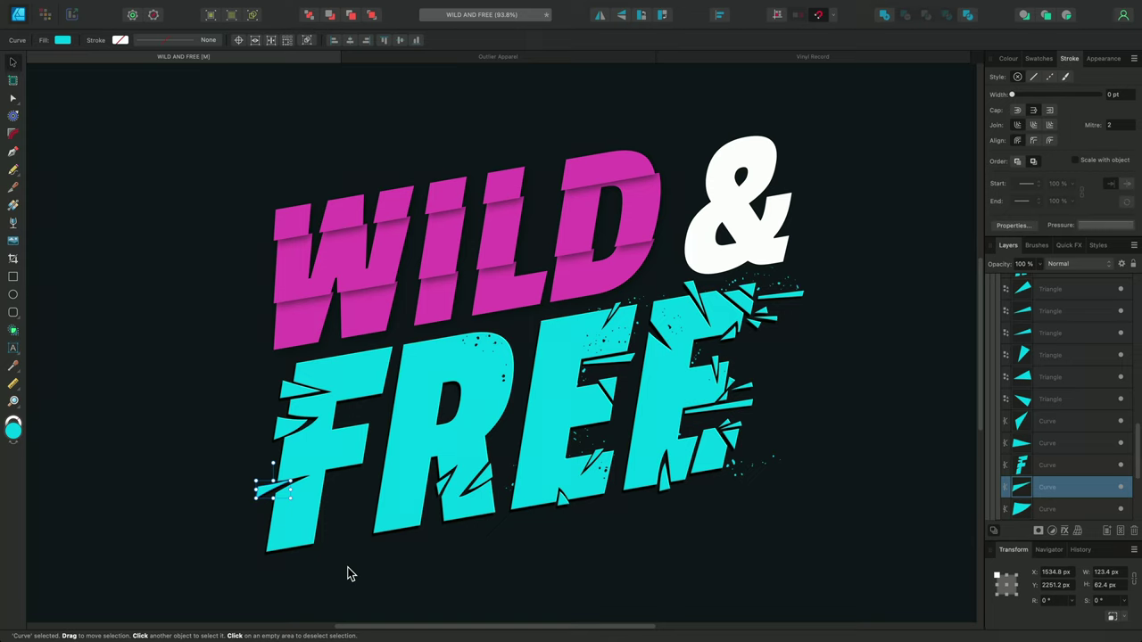
Switch to the Outlier Apparel document and cut the long wavy line near the artwork's centre with the Knife tool.
click(540, 56)
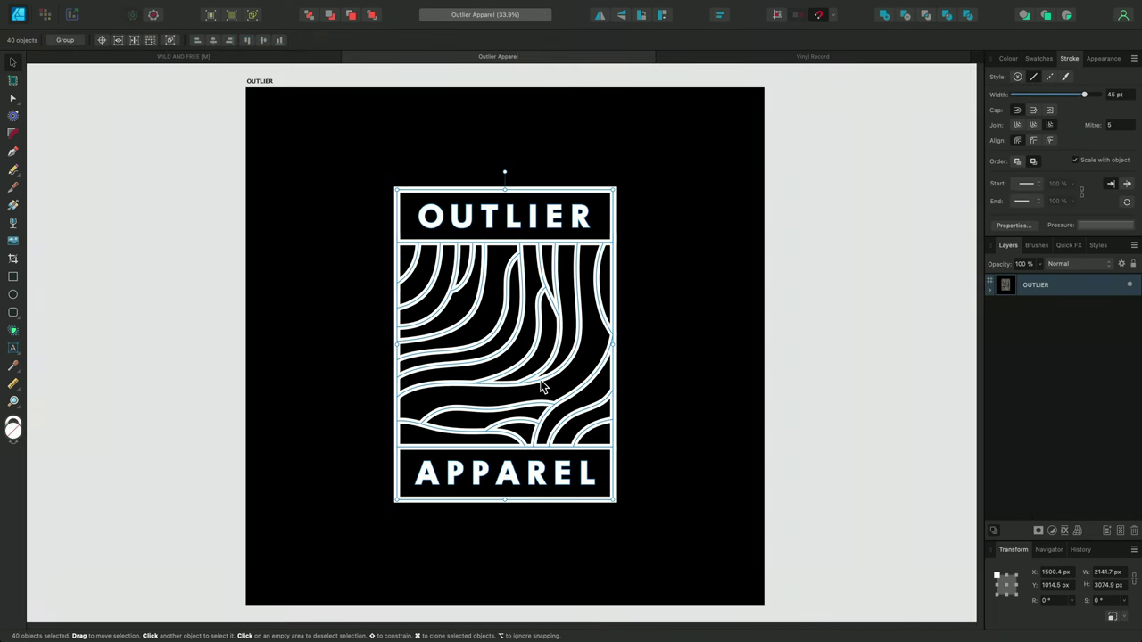
scroll(510, 439, up, 2)
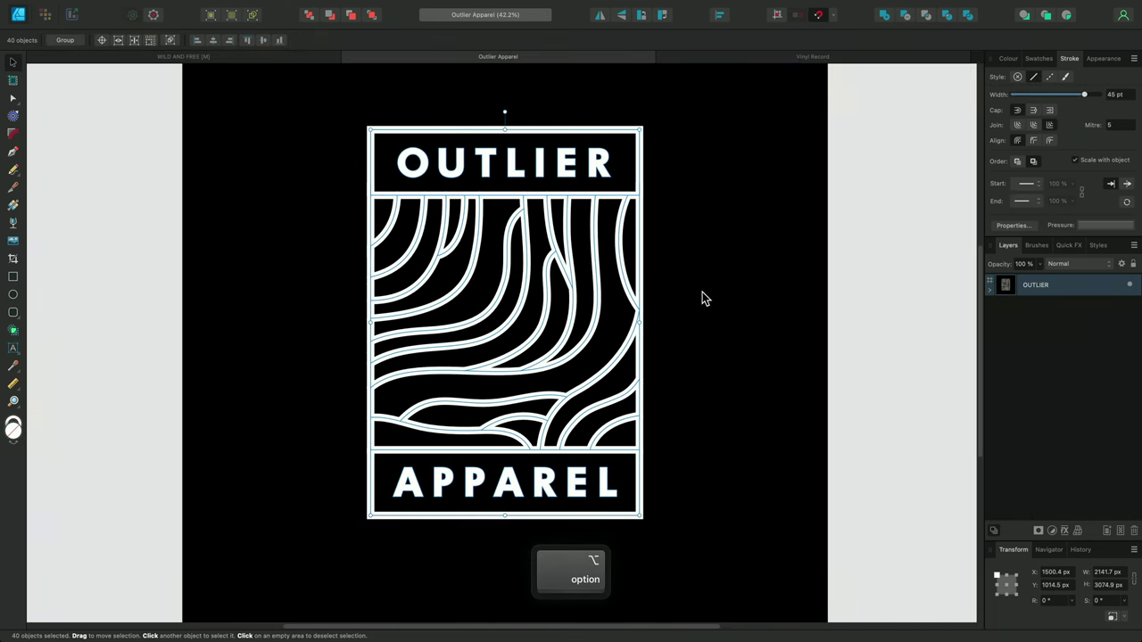
scroll(709, 303, up, 2)
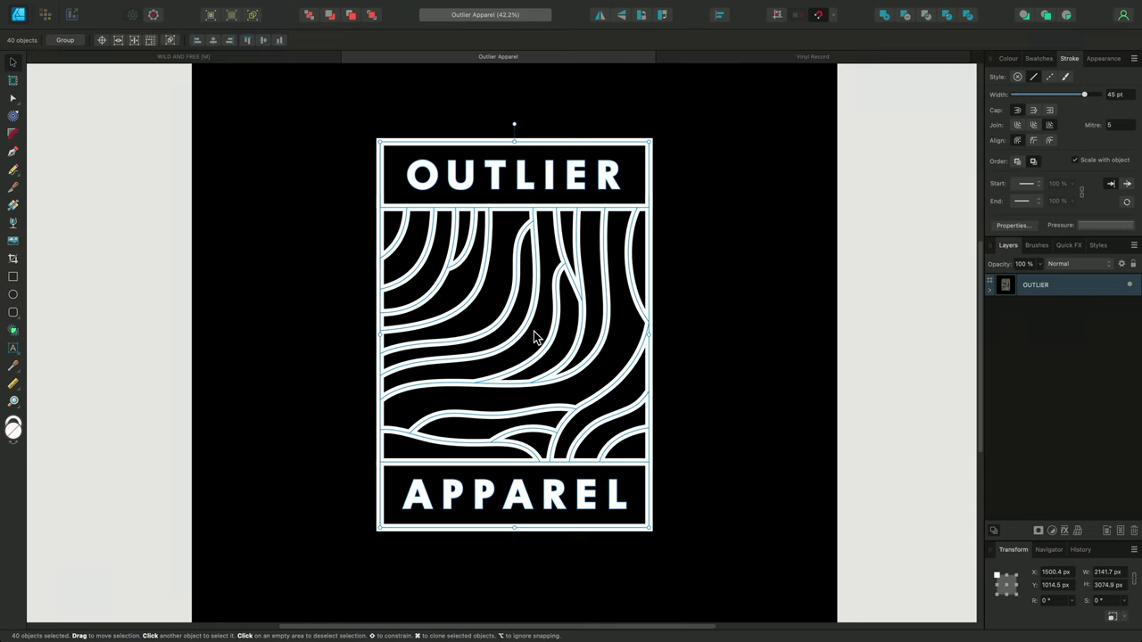
key(k)
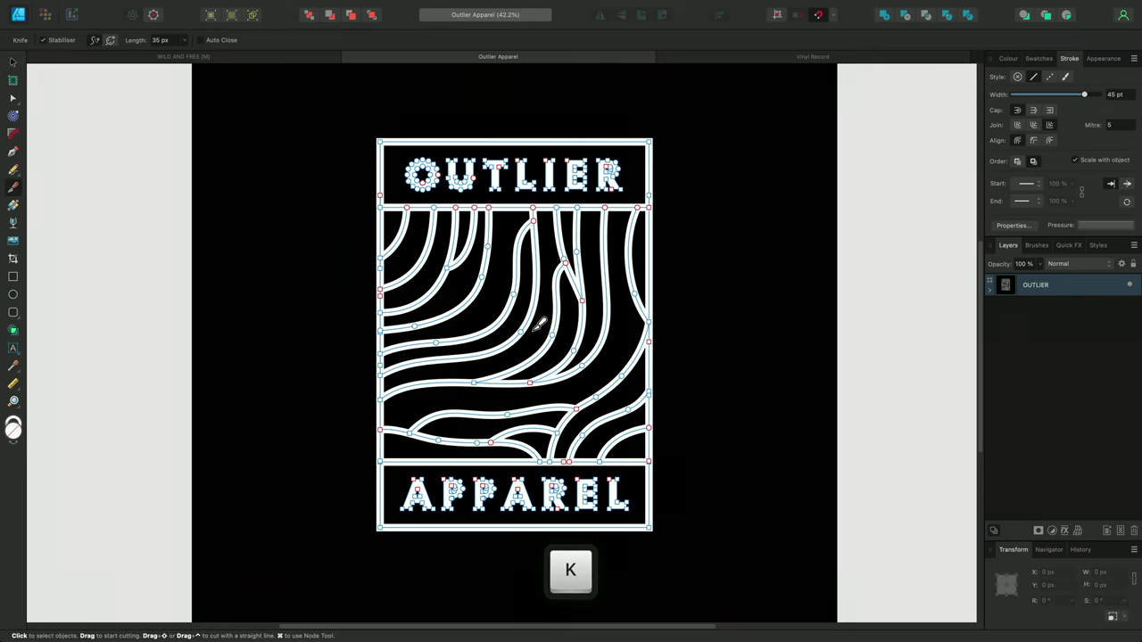
click(493, 334)
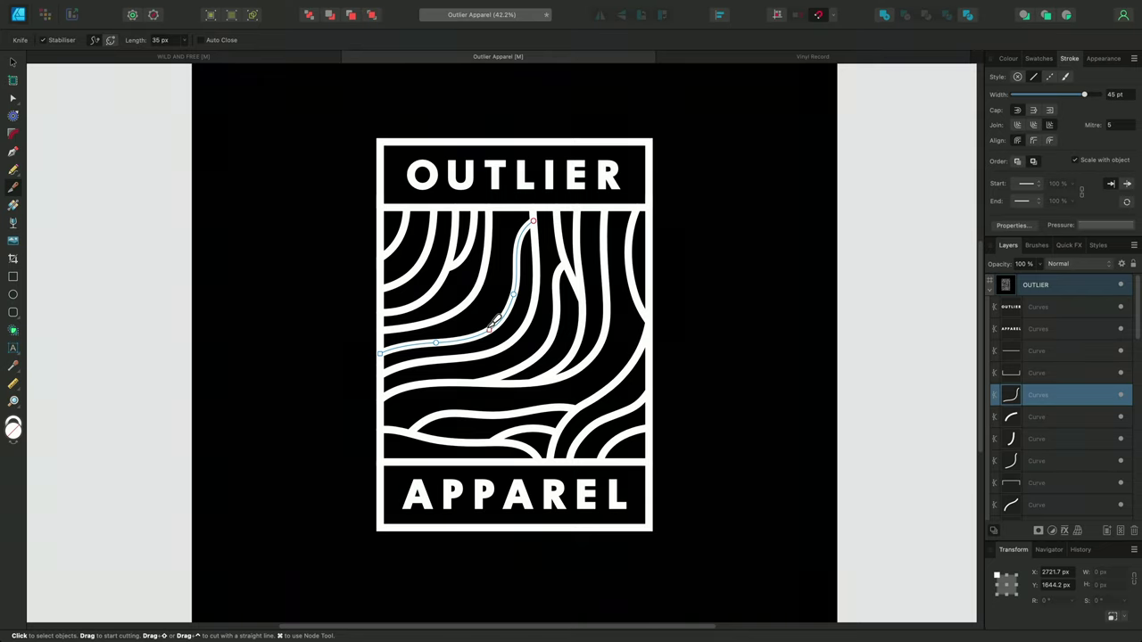
Move the end nodes at the cut so the two halves of the wavy line separate into different paths.
key(super)
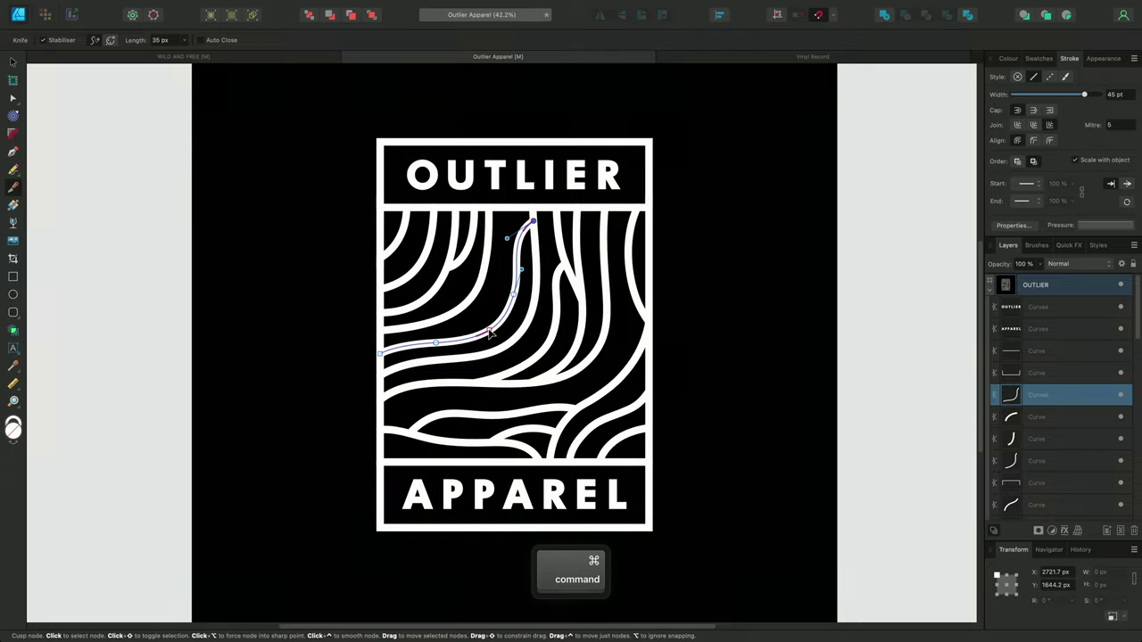
click(489, 332)
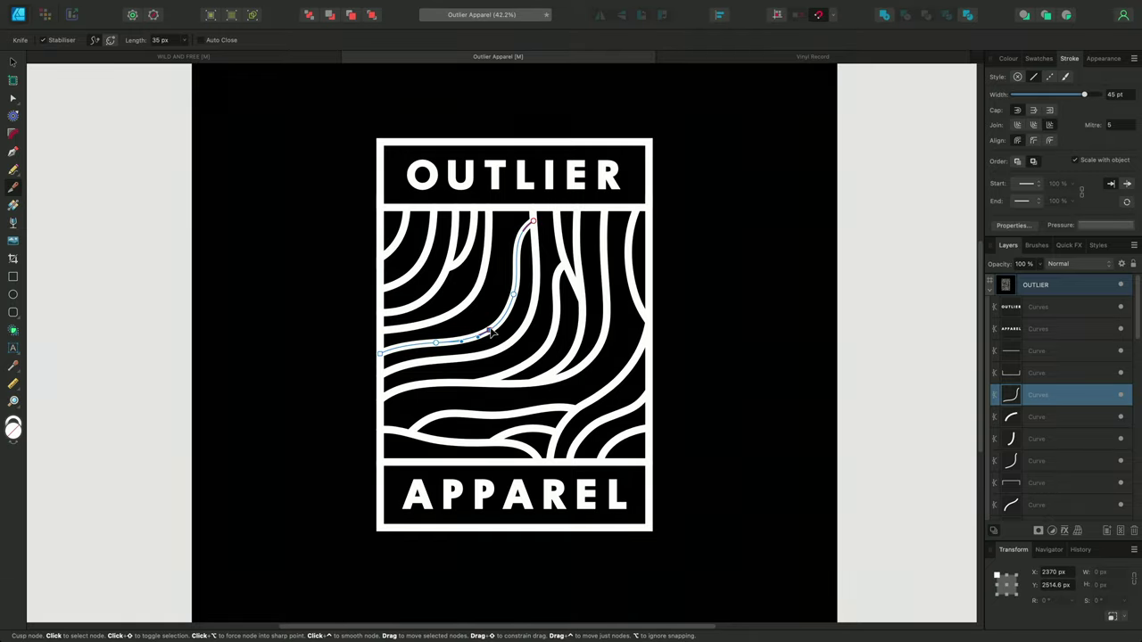
drag(489, 331, 514, 331)
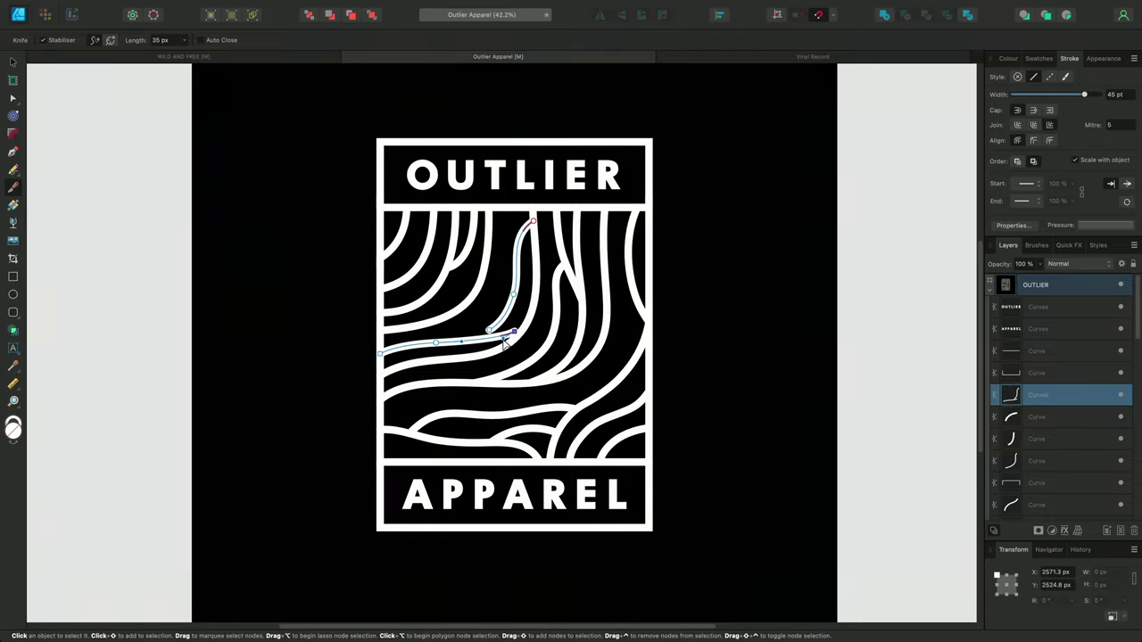
mouse_move(489, 332)
mouse_down()
mouse_move(455, 314)
mouse_move(510, 326)
mouse_move(504, 318)
mouse_move(501, 341)
mouse_up()
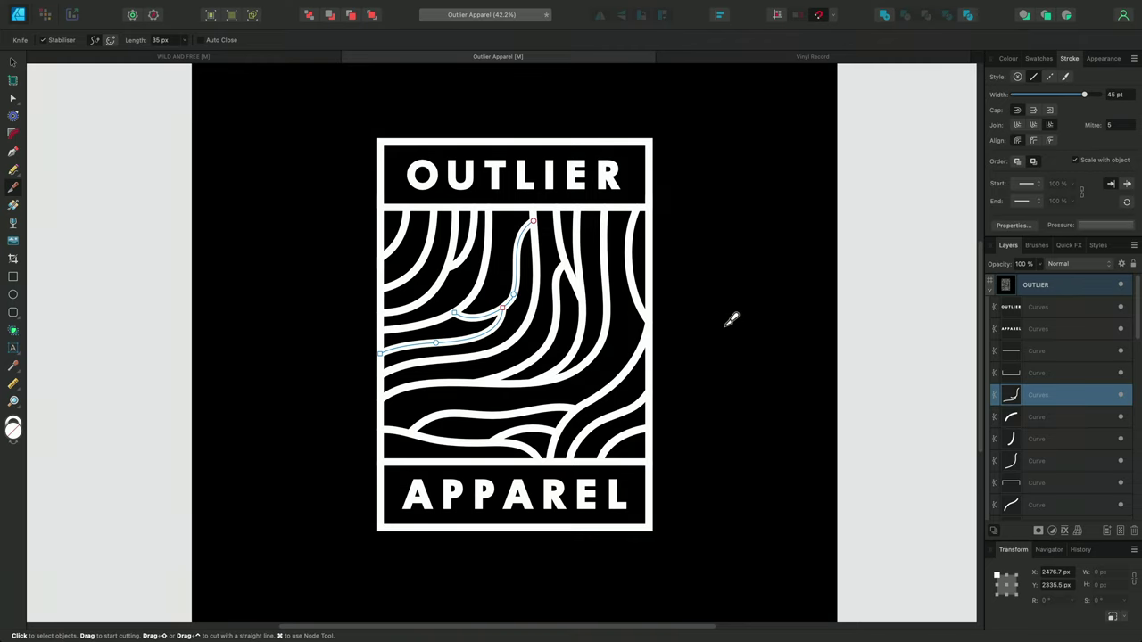
In the Vinyl Record document, select all the ring curves and slice them with two Knife cuts across the record's upper-left part.
click(773, 61)
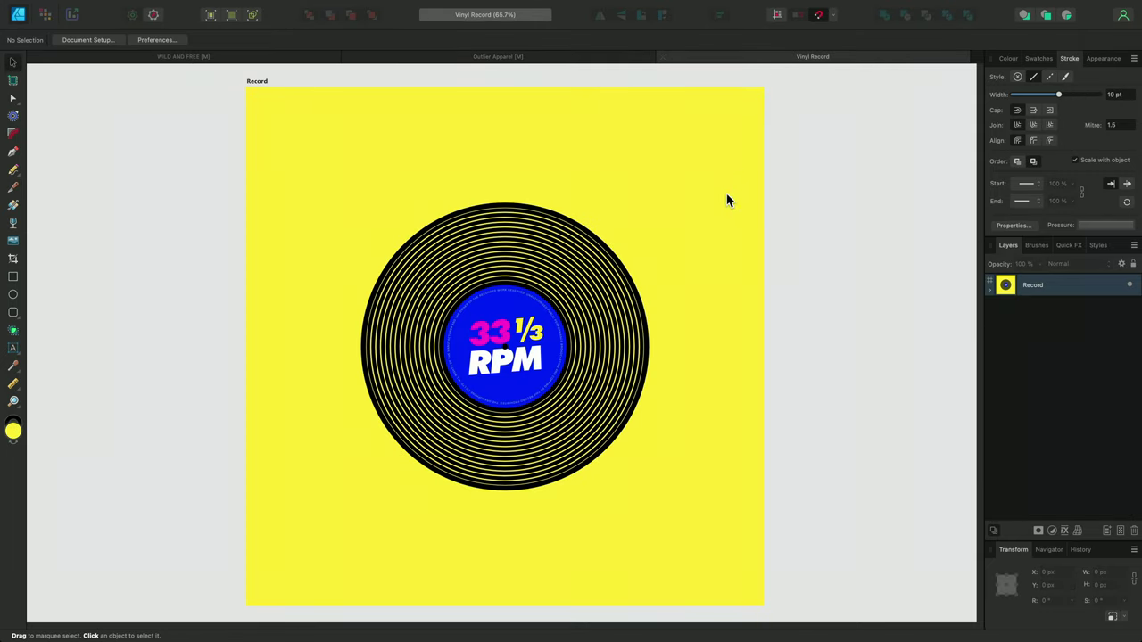
scroll(663, 313, up, 3)
drag(657, 250, 737, 223)
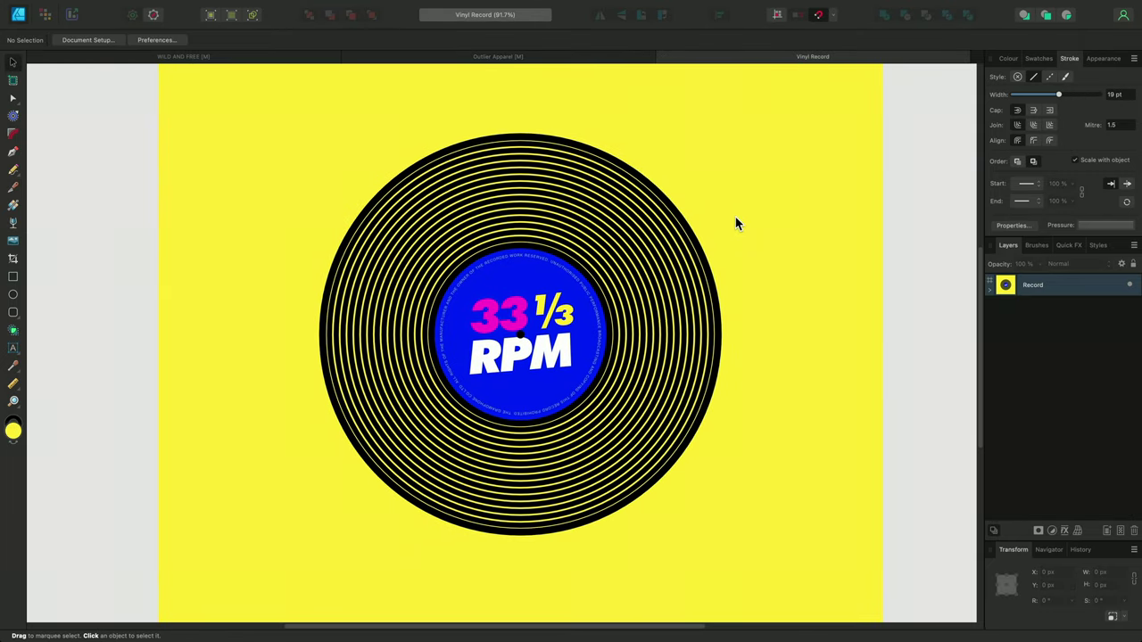
click(990, 288)
click(1071, 328)
scroll(1075, 410, down, 3)
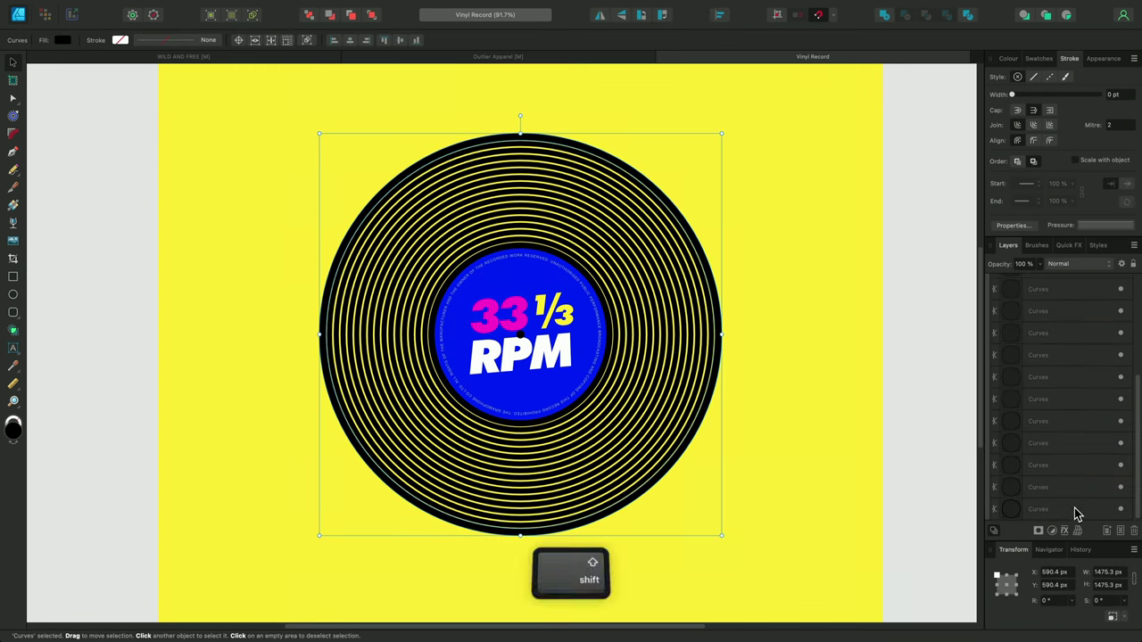
shift+click(1076, 509)
key(k)
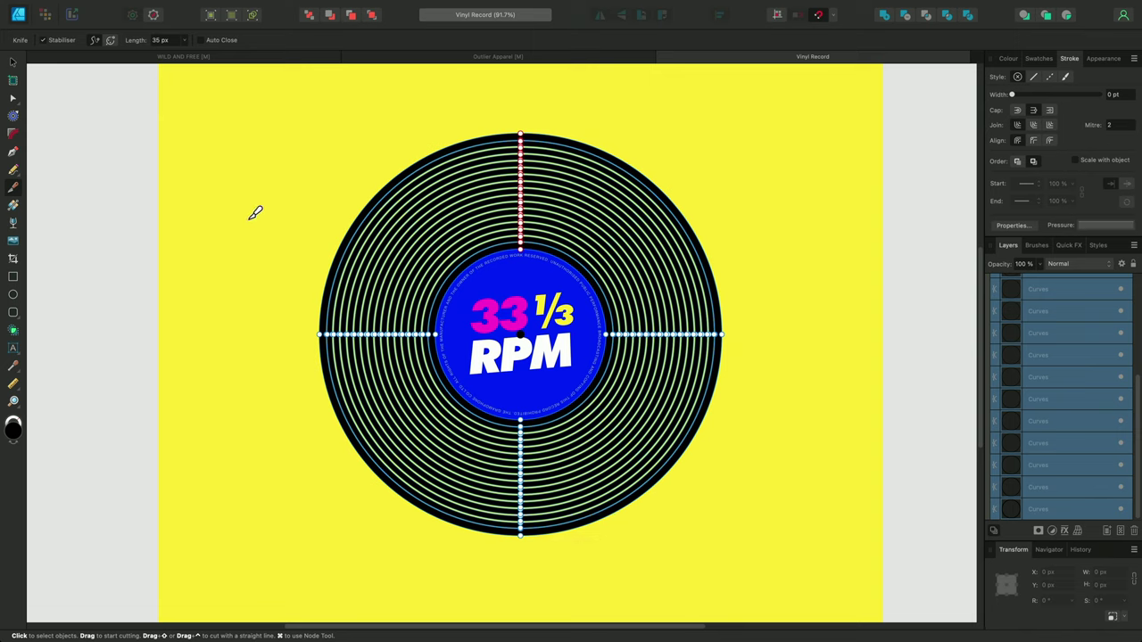
drag(304, 223, 332, 229)
mouse_move(426, 278)
mouse_down()
mouse_move(480, 301)
mouse_move(465, 269)
mouse_move(462, 148)
mouse_move(448, 94)
mouse_up()
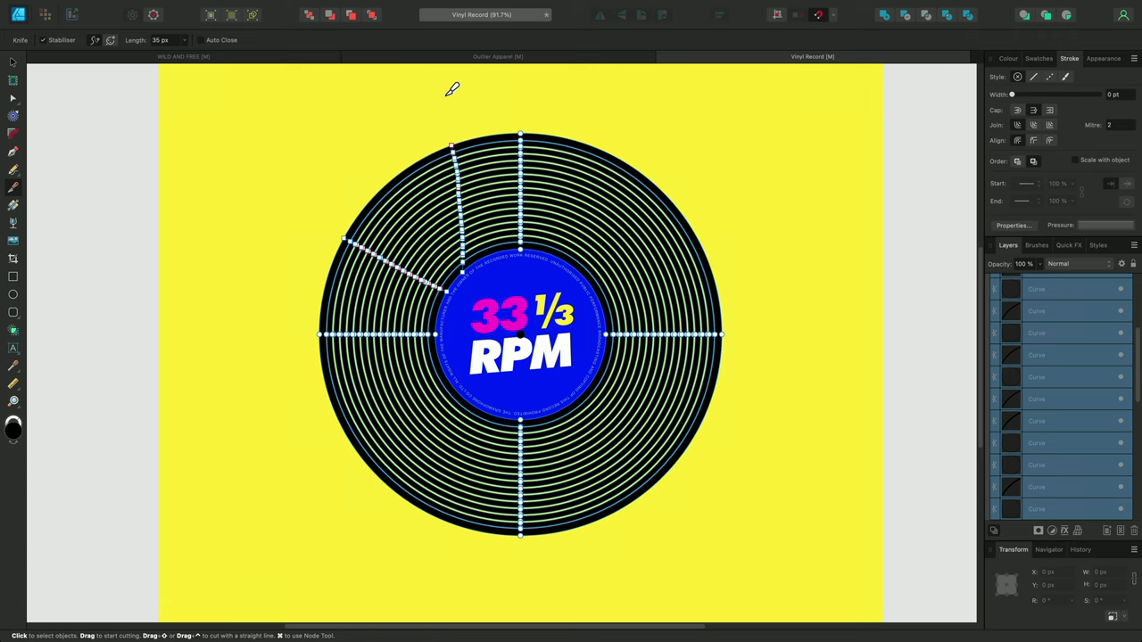
Select the pieces of the sliced wedge and shift them slightly up and left, away from the record.
key(v)
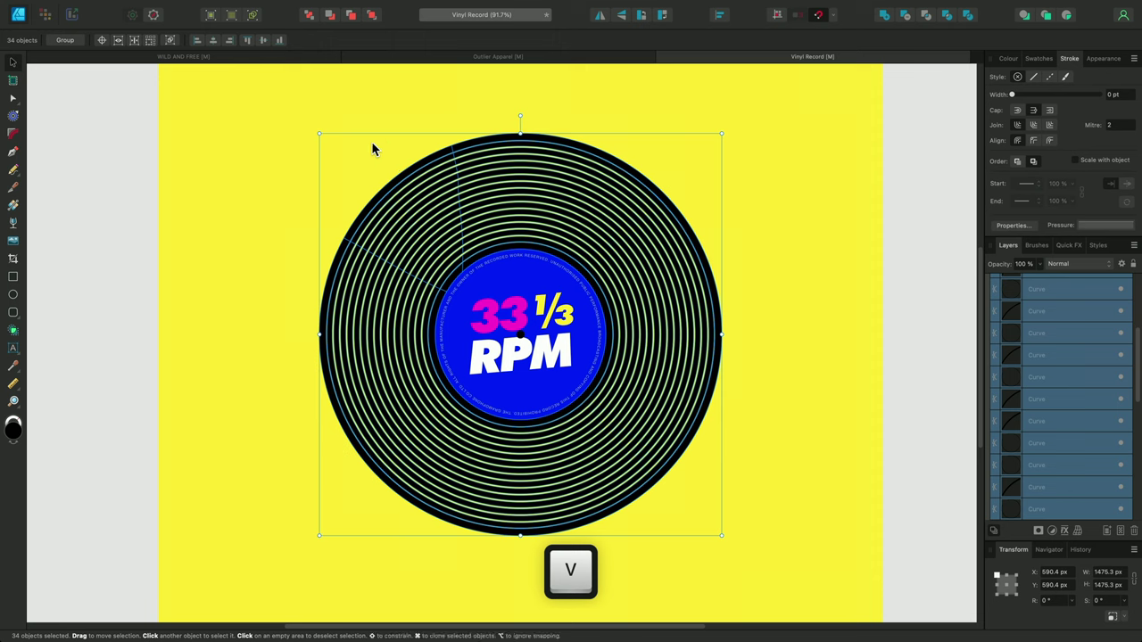
click(308, 114)
drag(308, 114, 487, 306)
drag(439, 242, 433, 230)
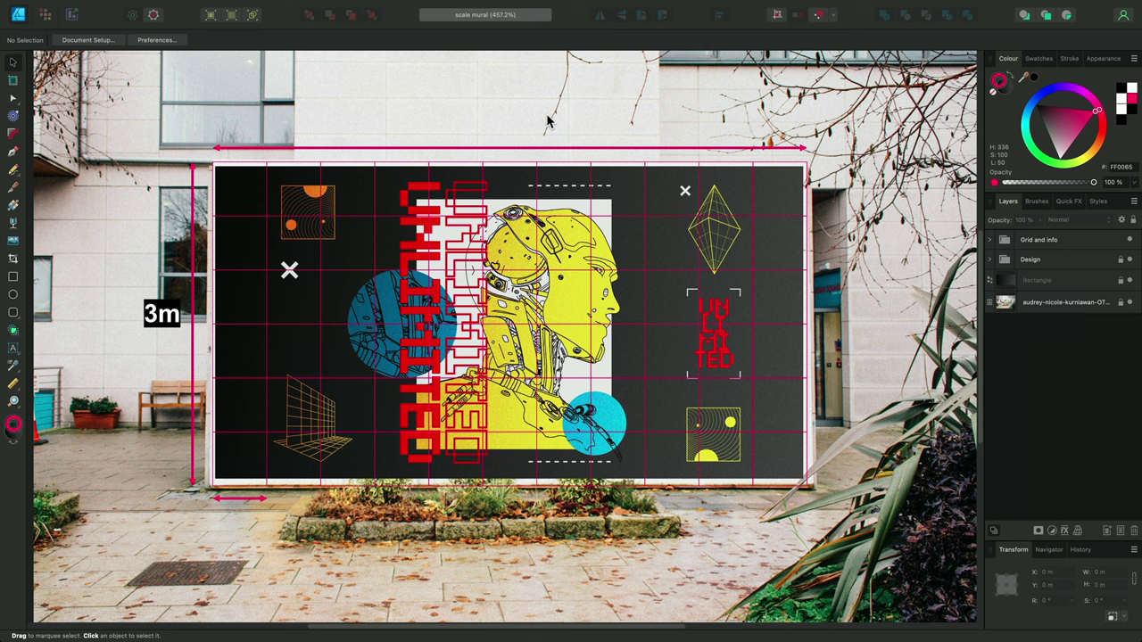
Measure the mural's full height with the Measure tool and assign a drawing scale with a desired readout of 3m.
click(15, 384)
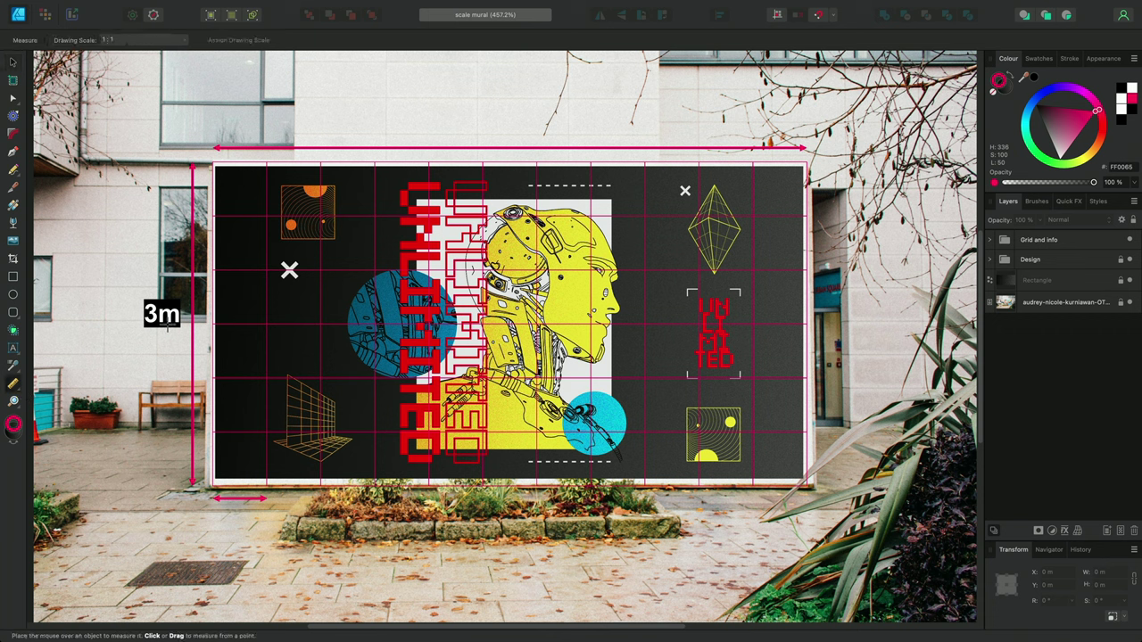
drag(213, 160, 213, 484)
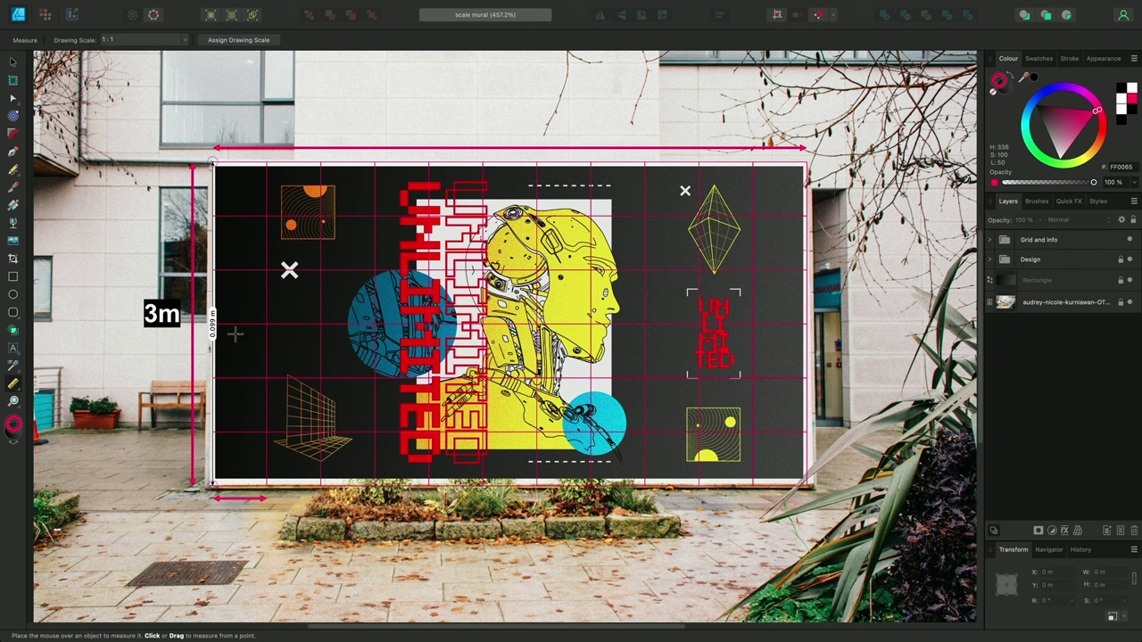
click(264, 41)
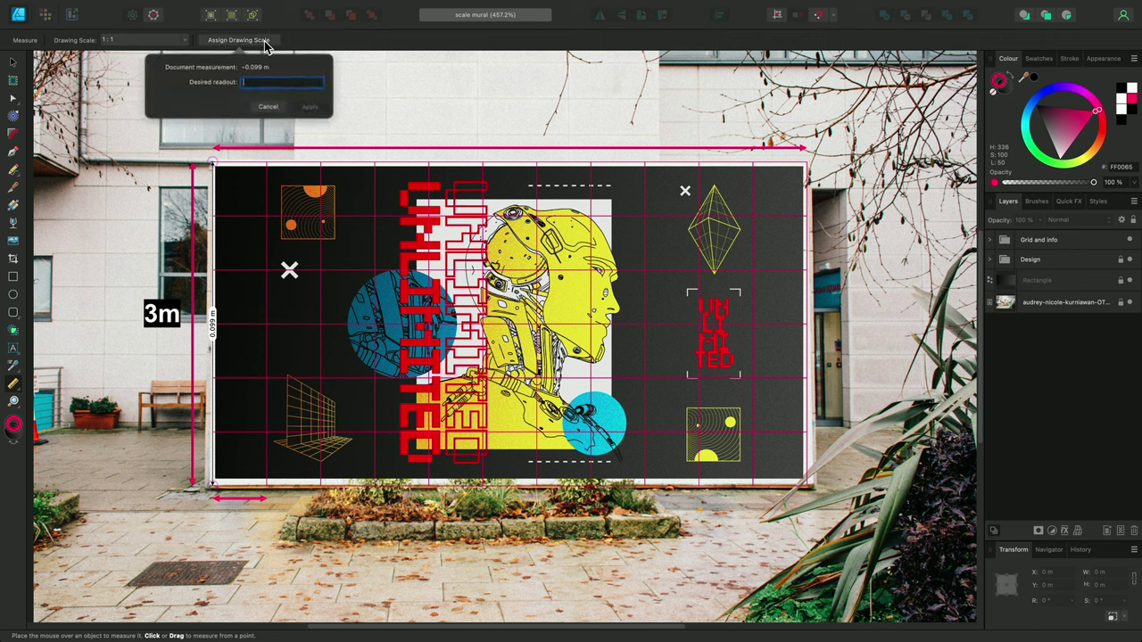
text(3m)
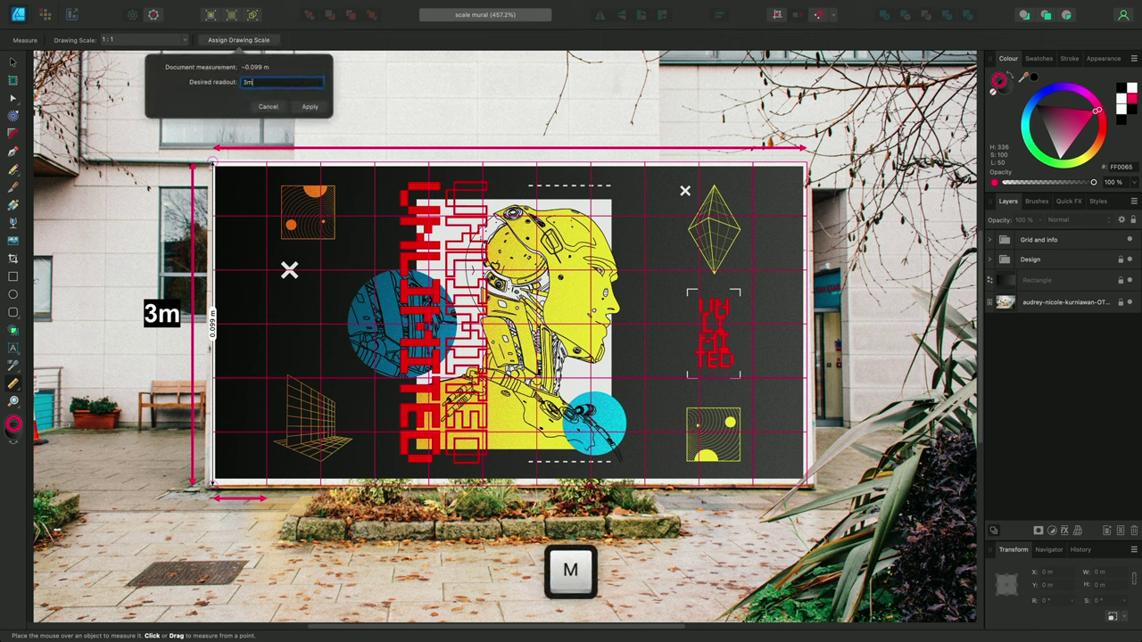
click(312, 107)
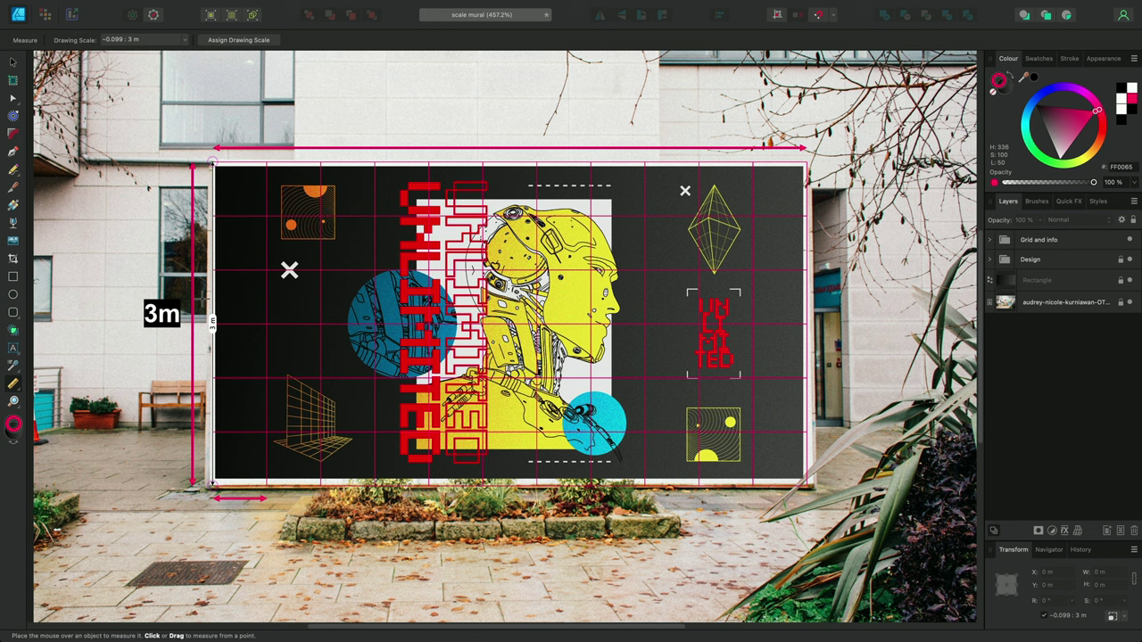
Measure the combined area of five cross-shaped cells in the mural's grid group using the Area tool.
click(15, 389)
click(55, 401)
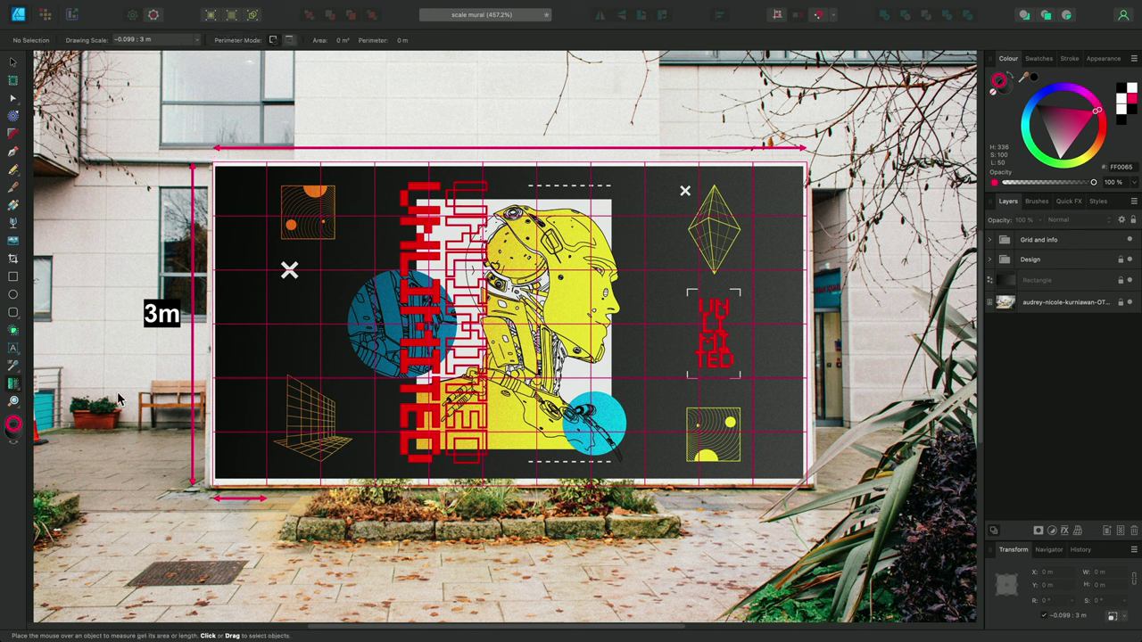
click(990, 240)
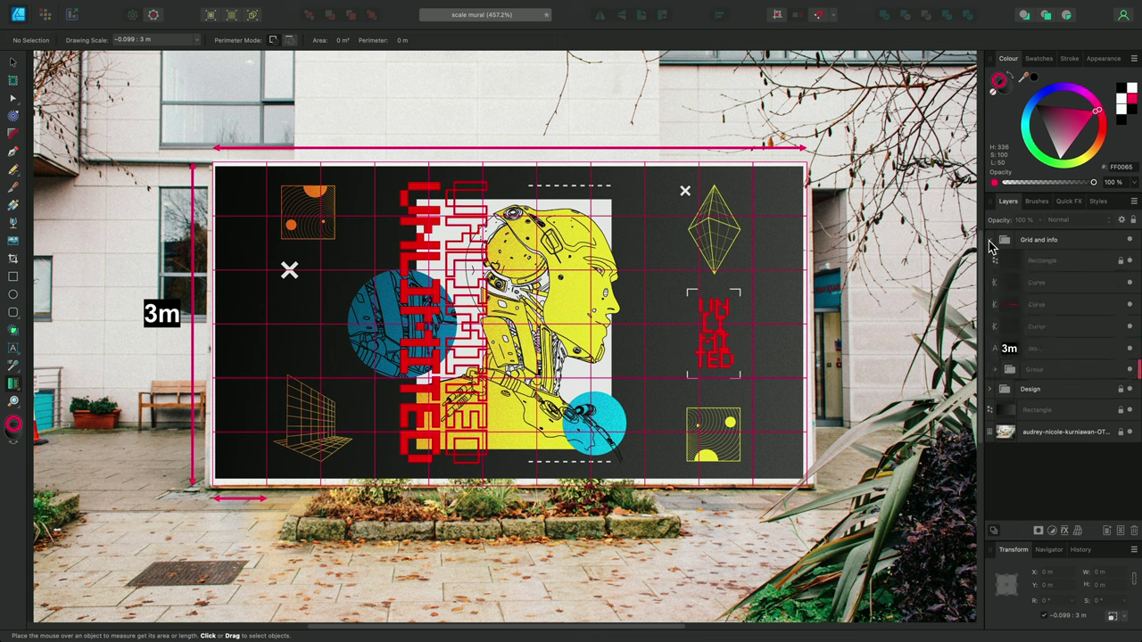
click(1051, 370)
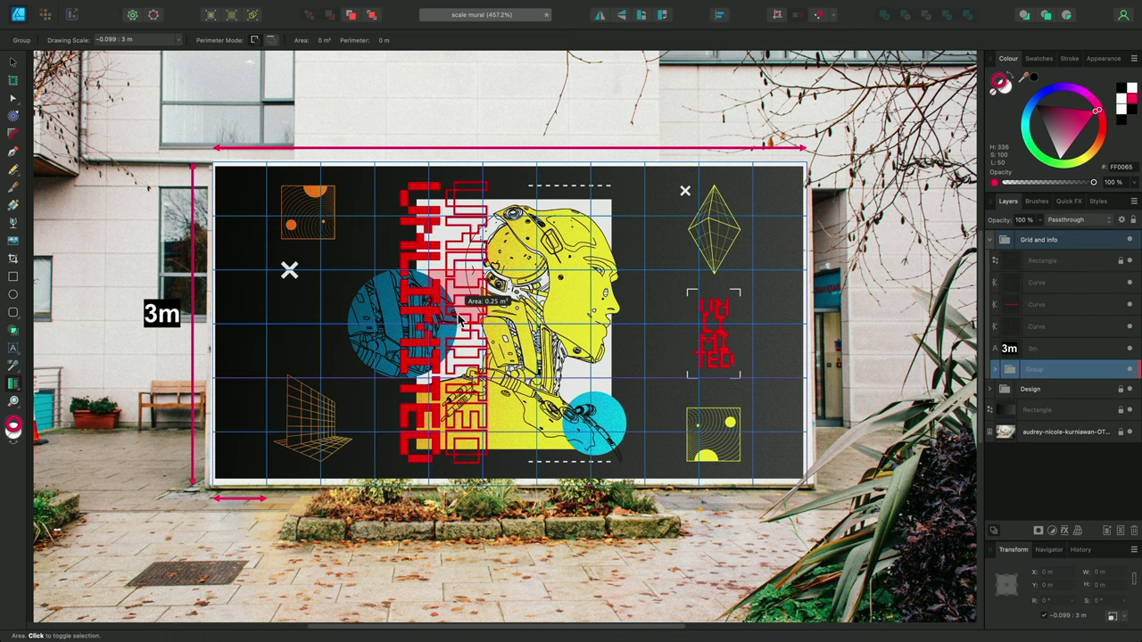
mouse_move(256, 307)
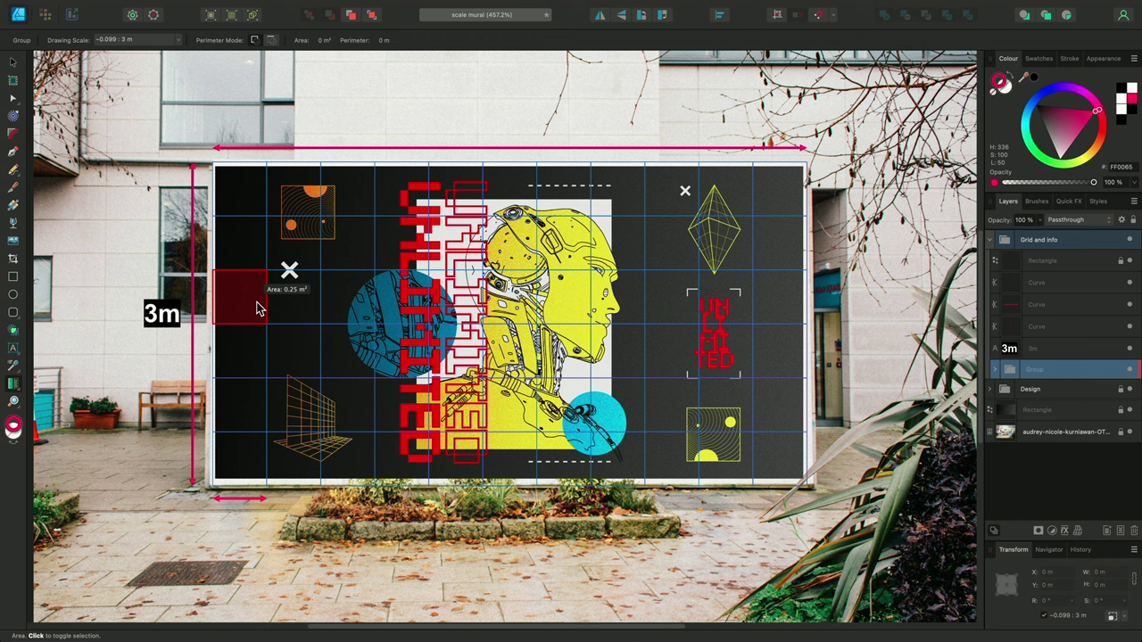
click(294, 360)
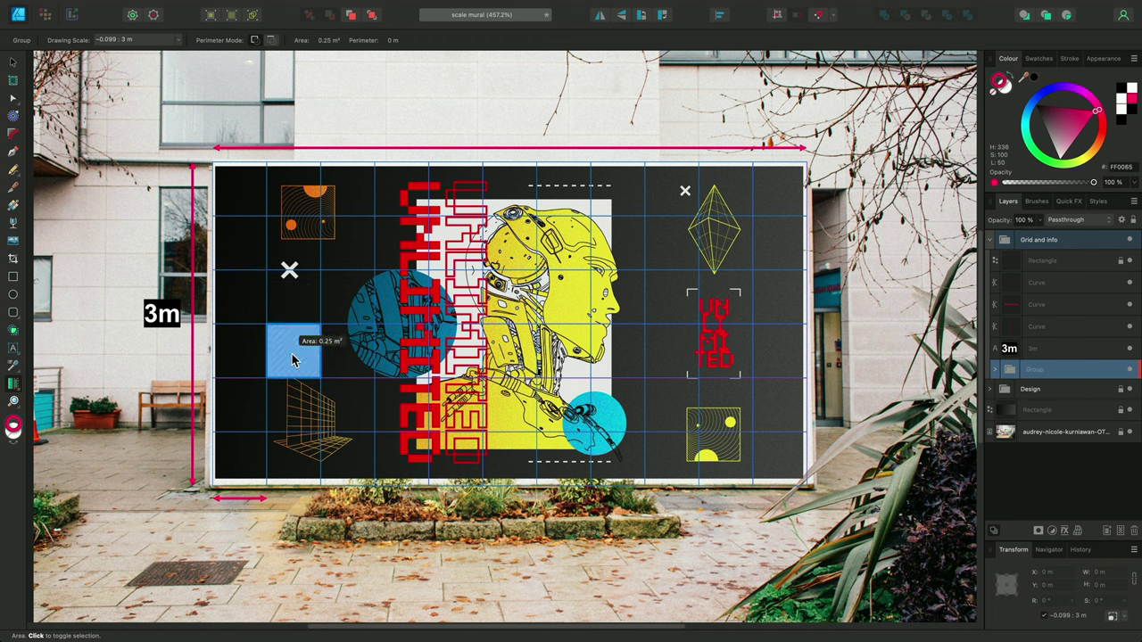
click(343, 359)
click(393, 356)
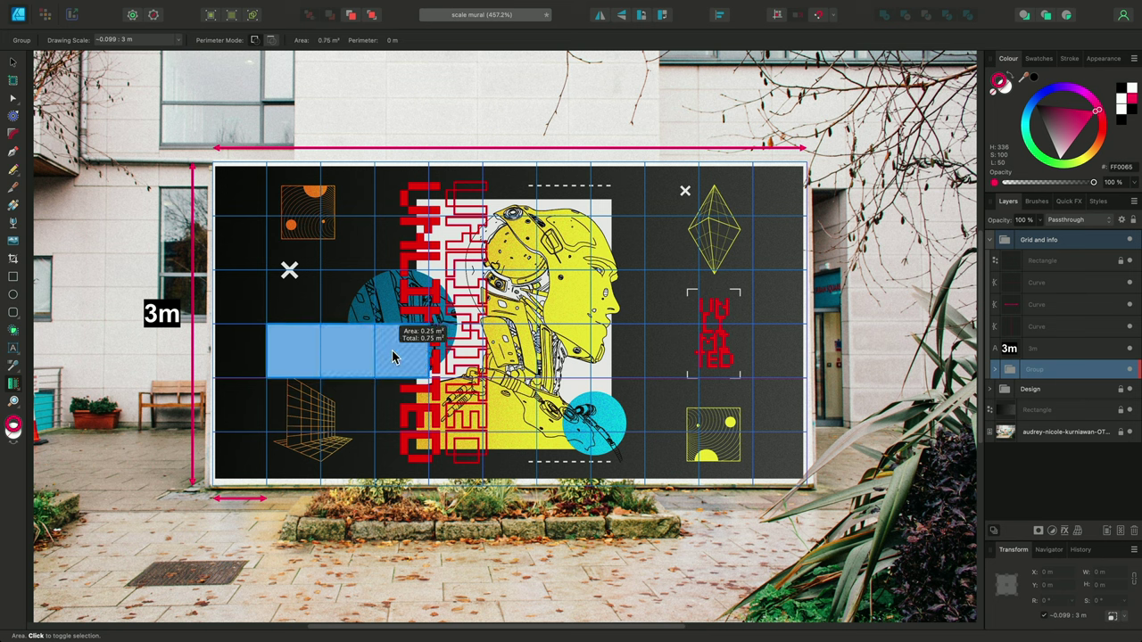
click(344, 402)
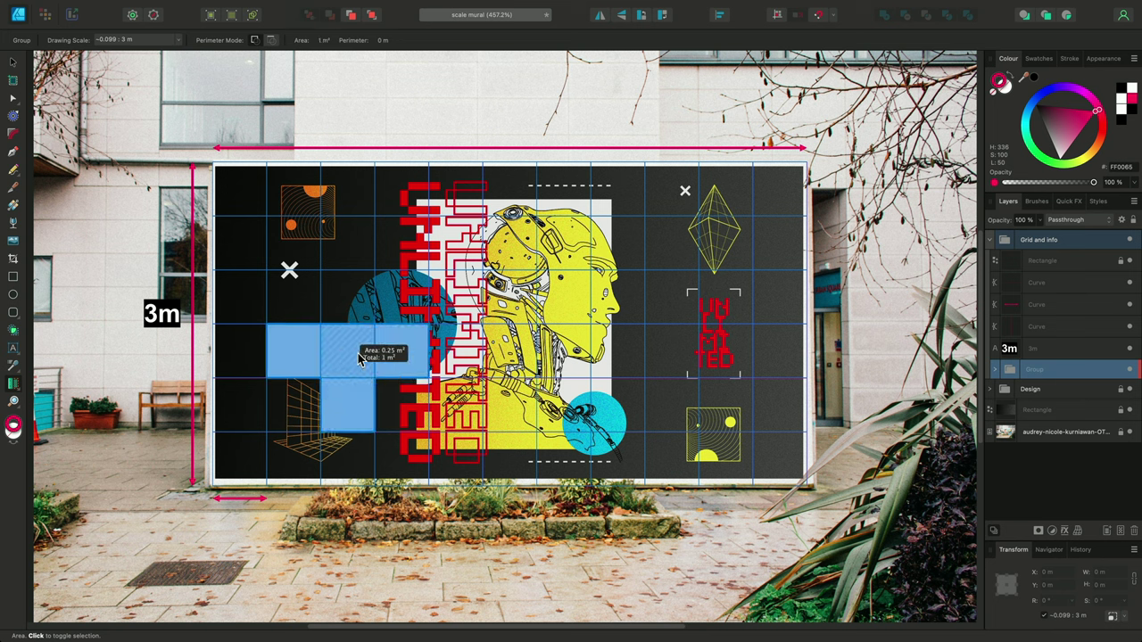
click(351, 318)
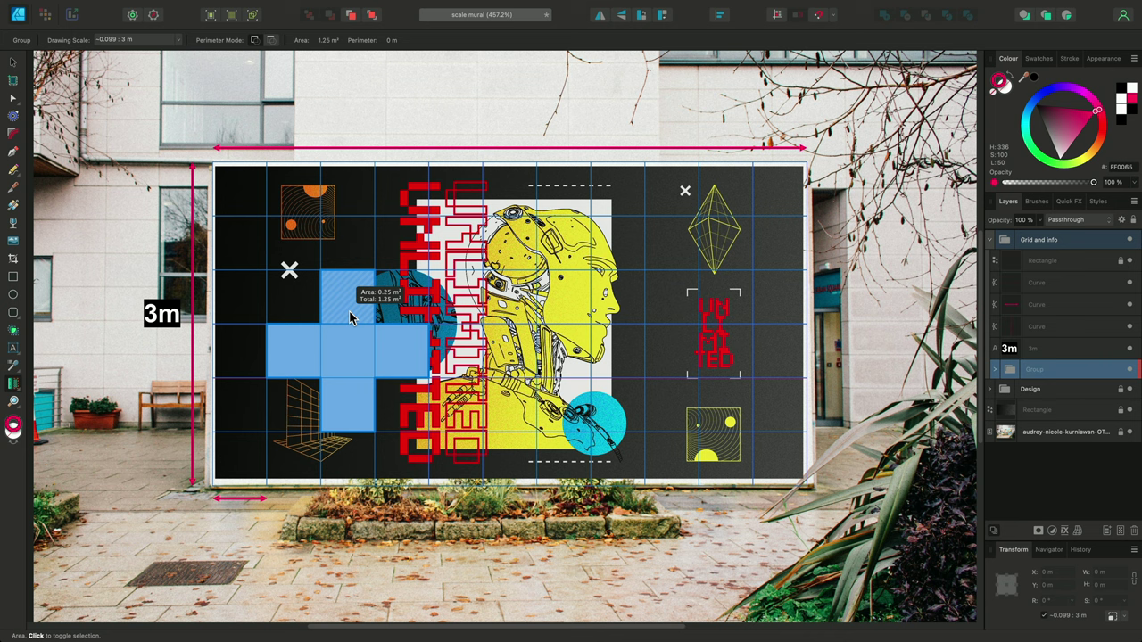
Deselect the measured grid cells and measure the perimeter of the mural's outer rectangle in the Grid and info layer.
click(351, 297)
click(348, 406)
click(401, 349)
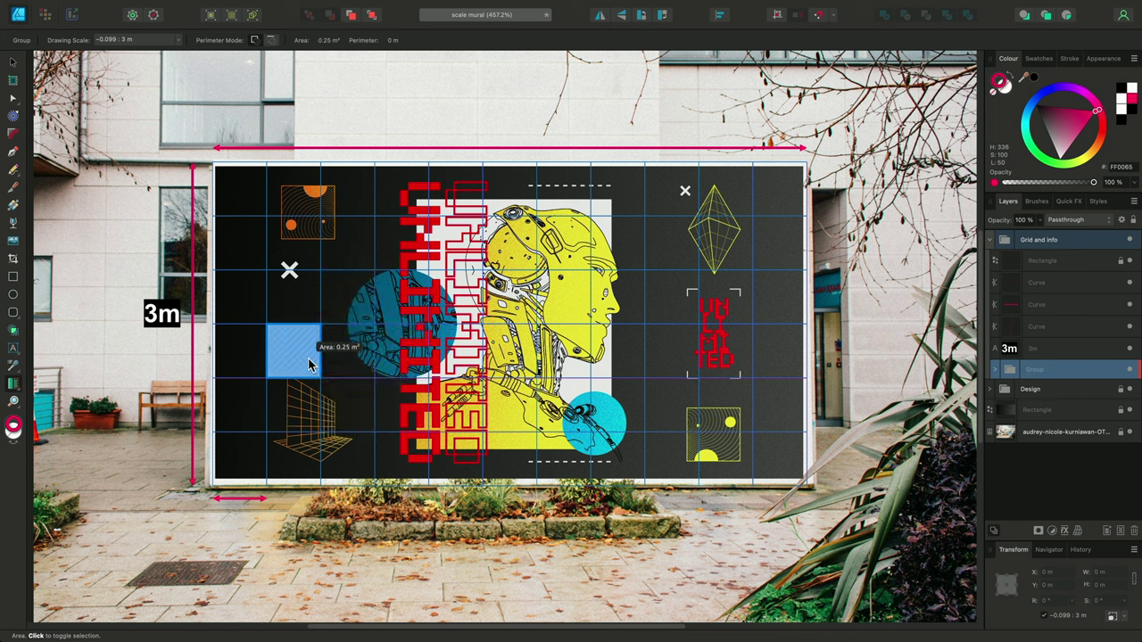
click(294, 350)
click(1057, 263)
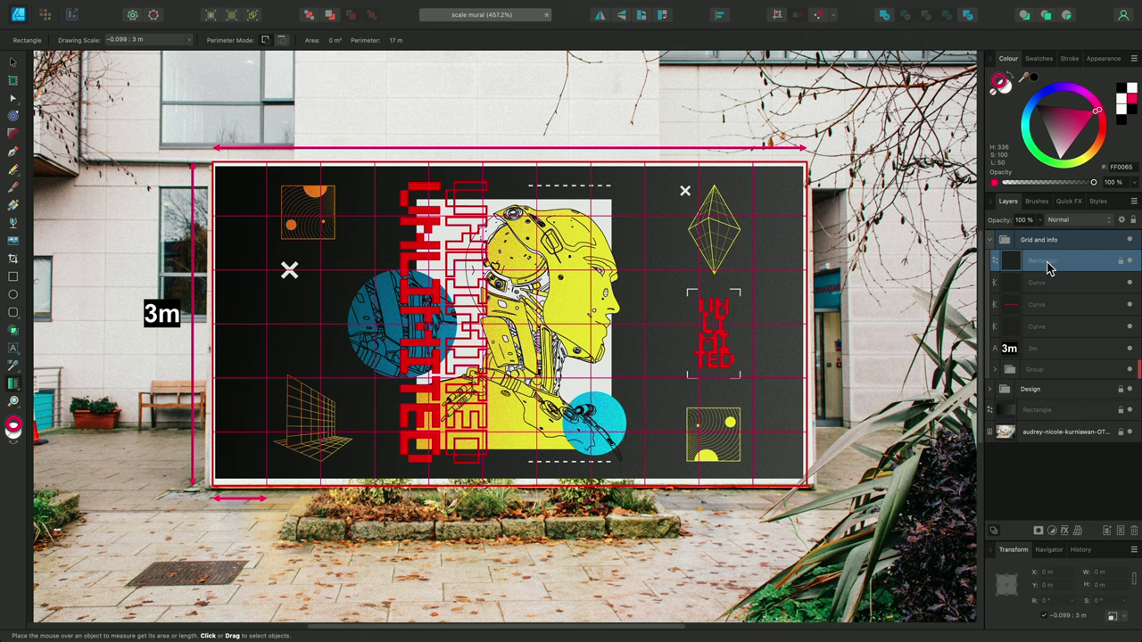
Switch the perimeter mode to cusped segments and measure only the top edge of the mural's outer rectangle.
click(700, 200)
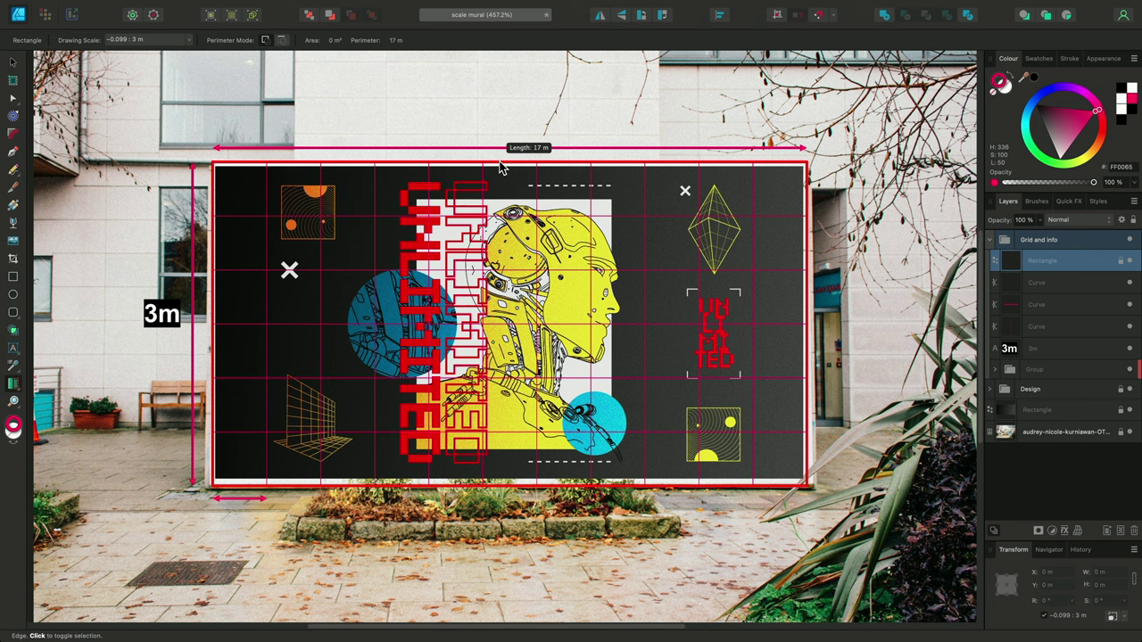
click(501, 166)
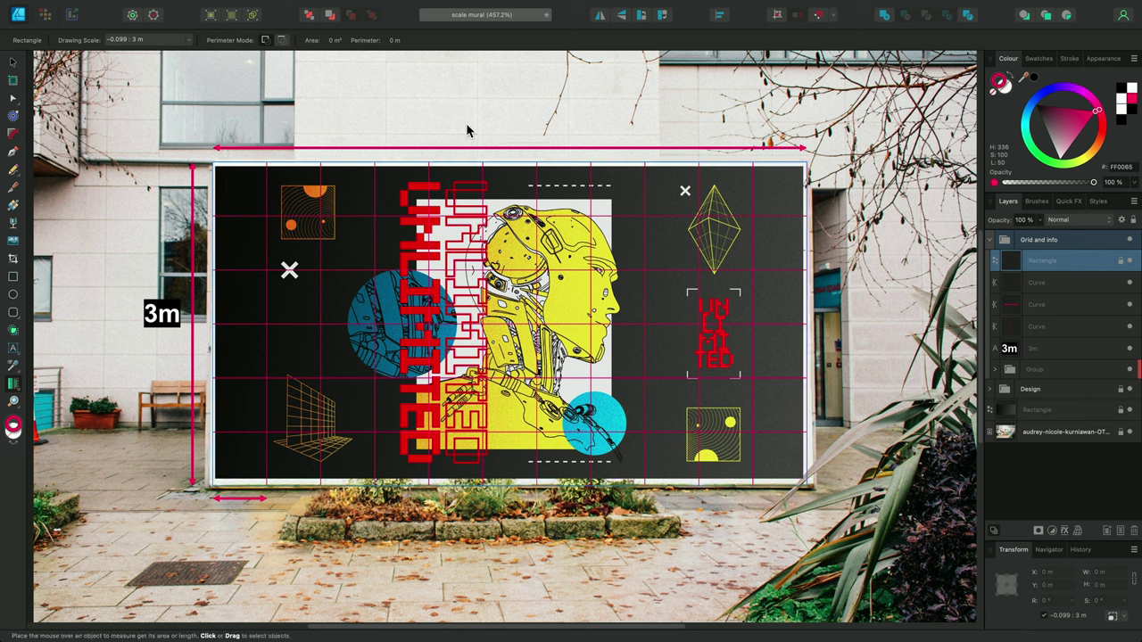
click(284, 41)
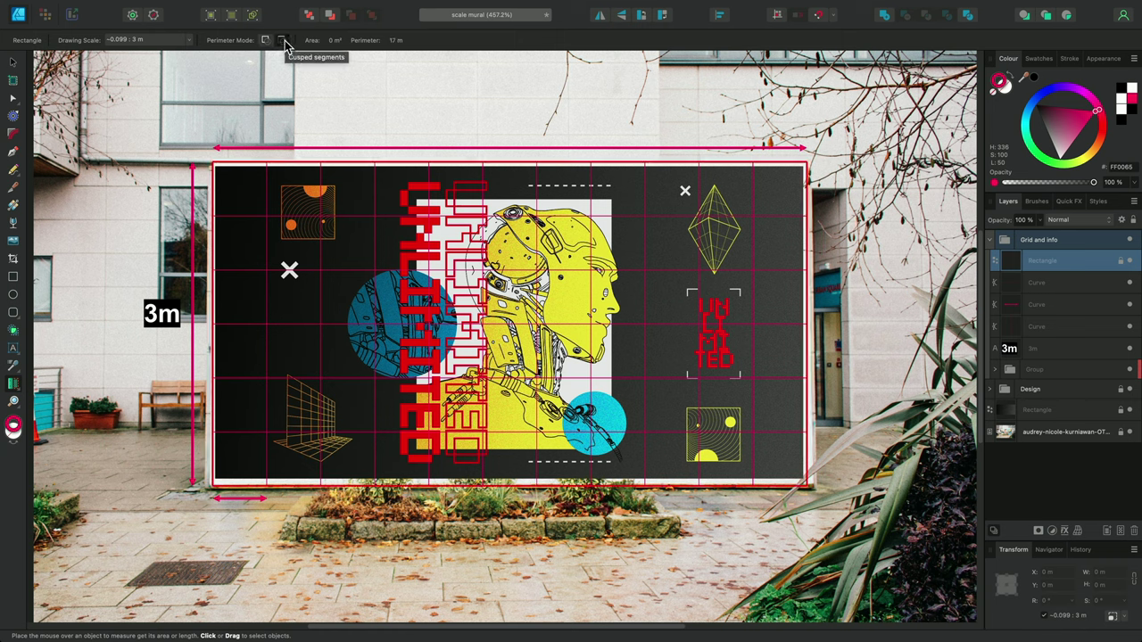
click(458, 166)
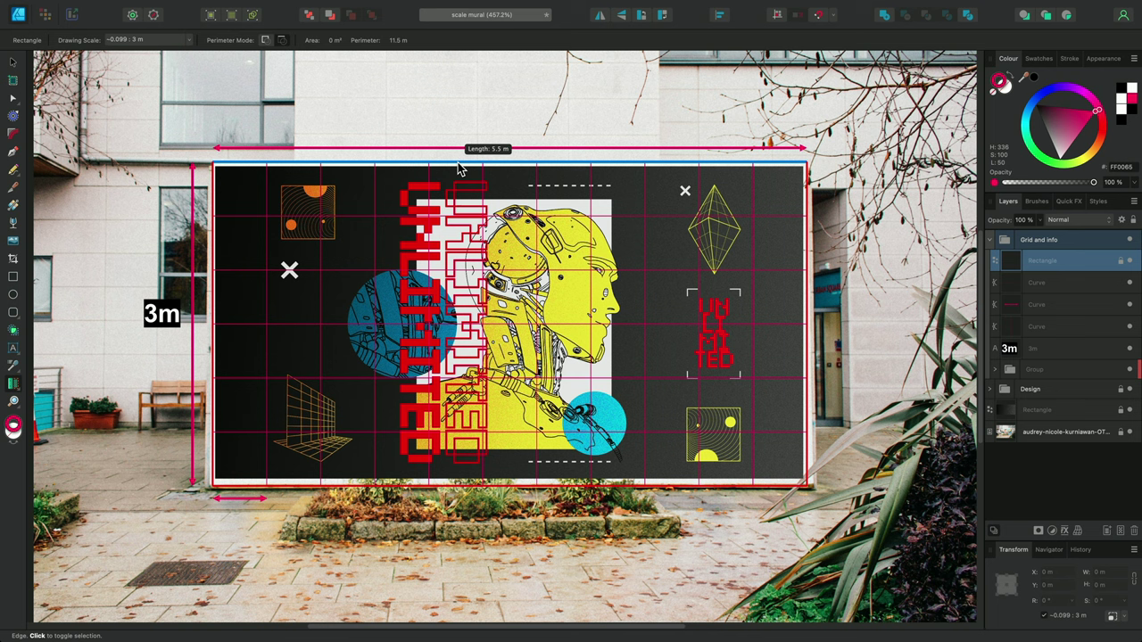
Duplicate the 3m label above the mural's horizontal arrow and change its text to 5.5m.
key(v)
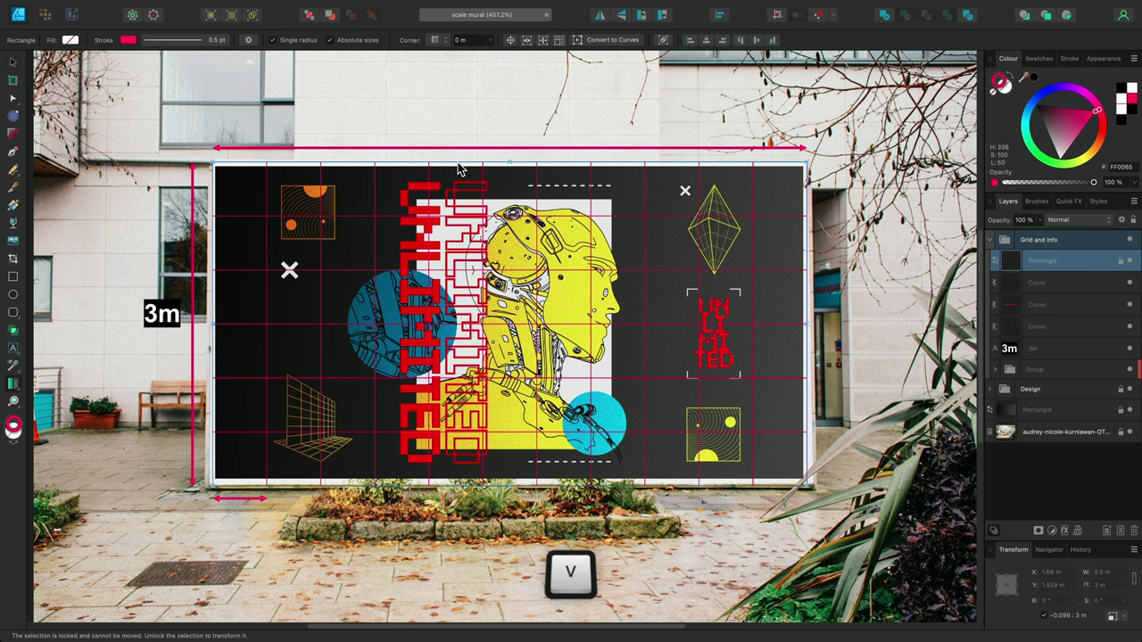
click(163, 314)
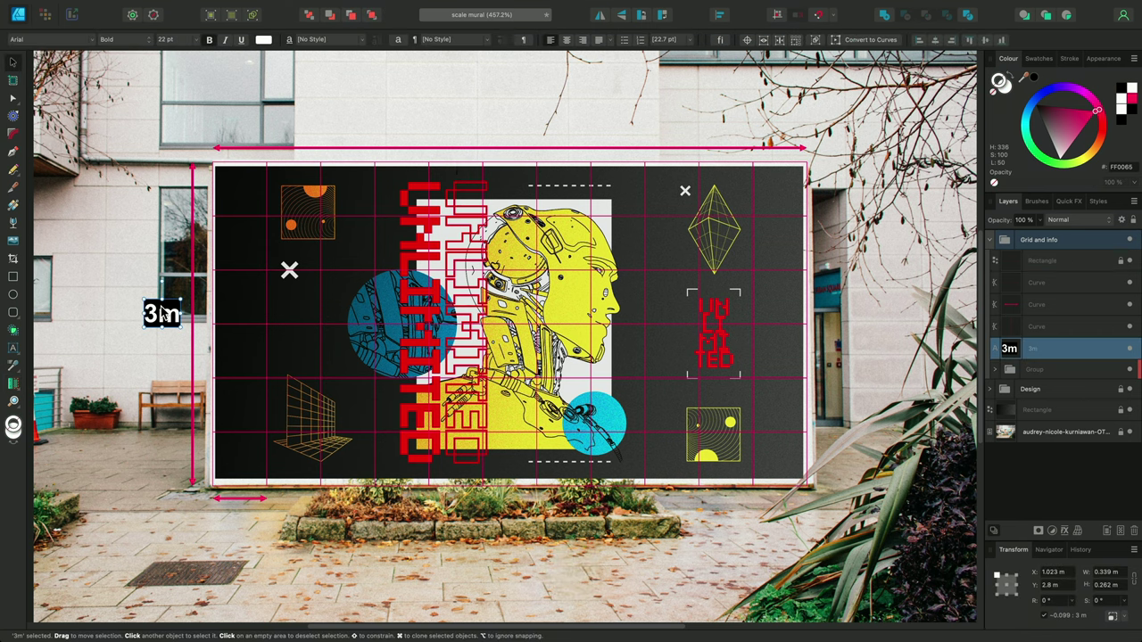
mouse_move(163, 314)
mouse_down()
mouse_move(394, 167)
mouse_move(479, 121)
mouse_move(501, 122)
mouse_up()
double_click(500, 121)
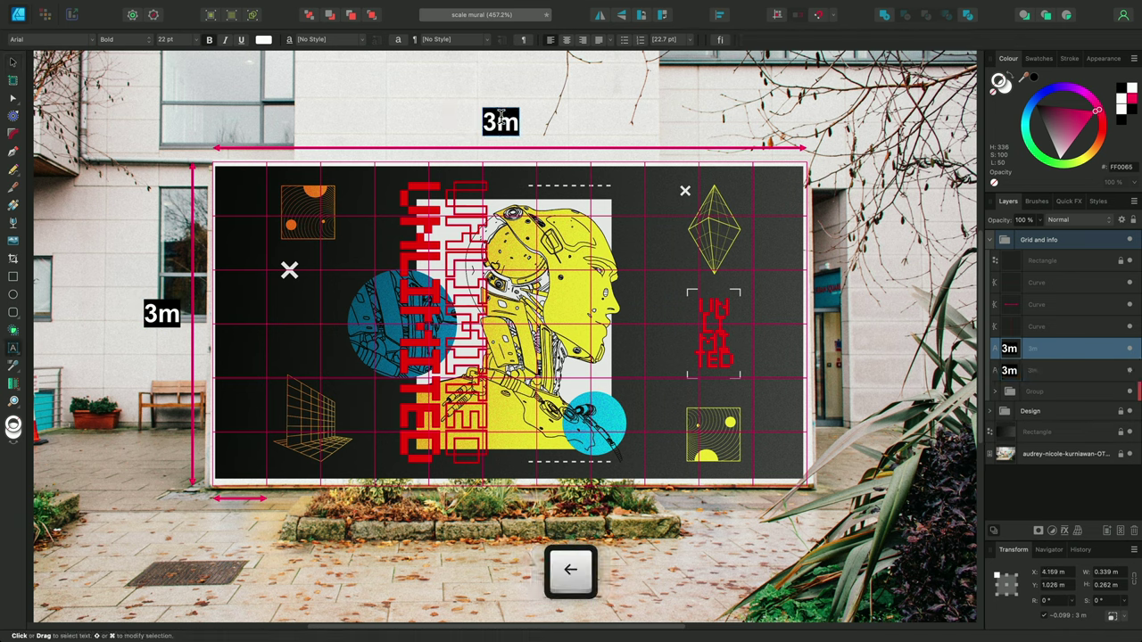
text(5.5)
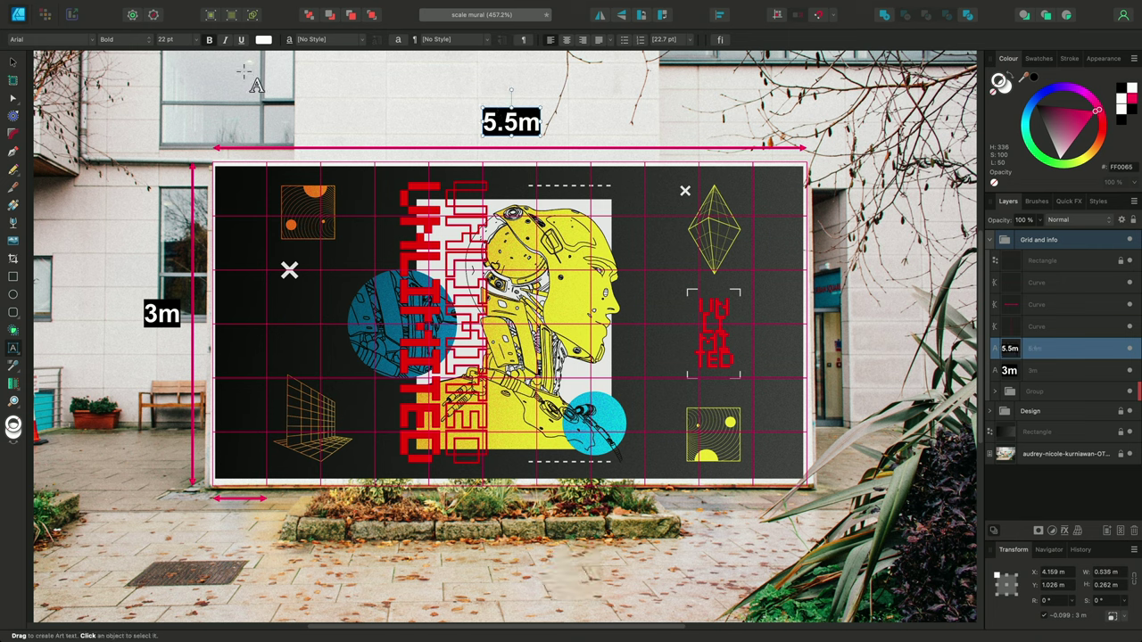
key(Escape)
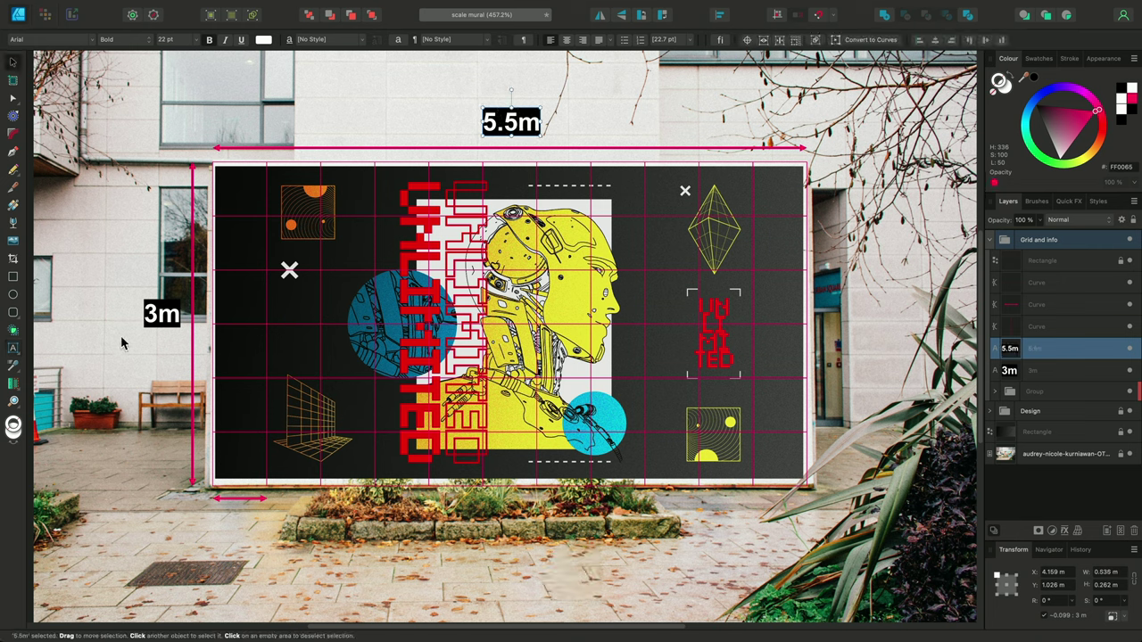
Measure the area and bottom edge length of the lower-left cell in the mural's grid group using the Area tool.
click(13, 384)
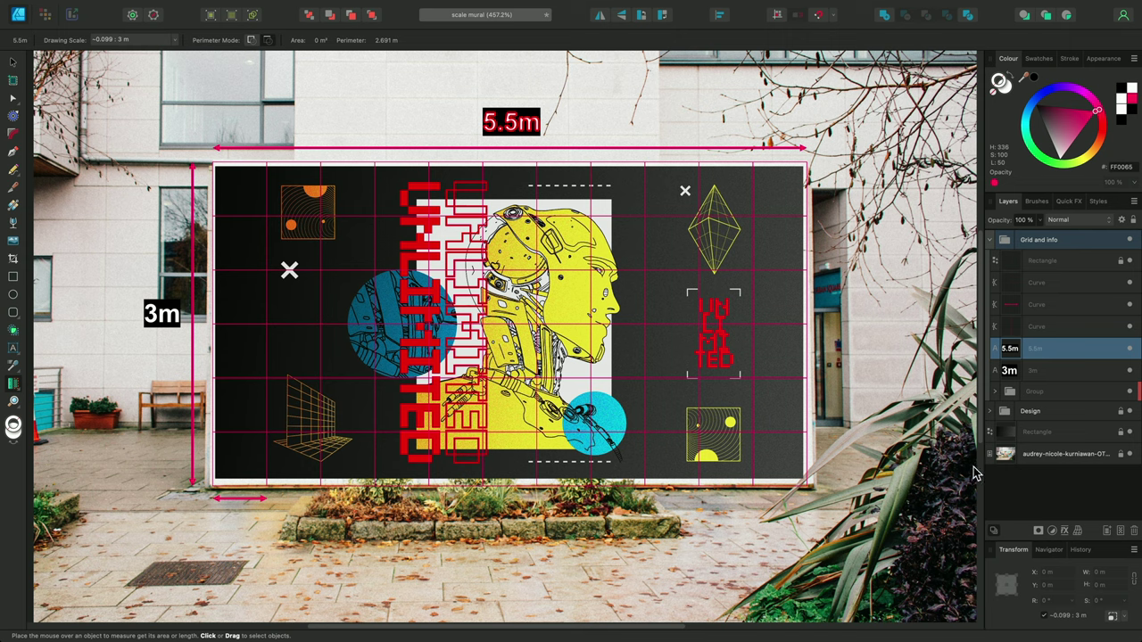
click(1080, 392)
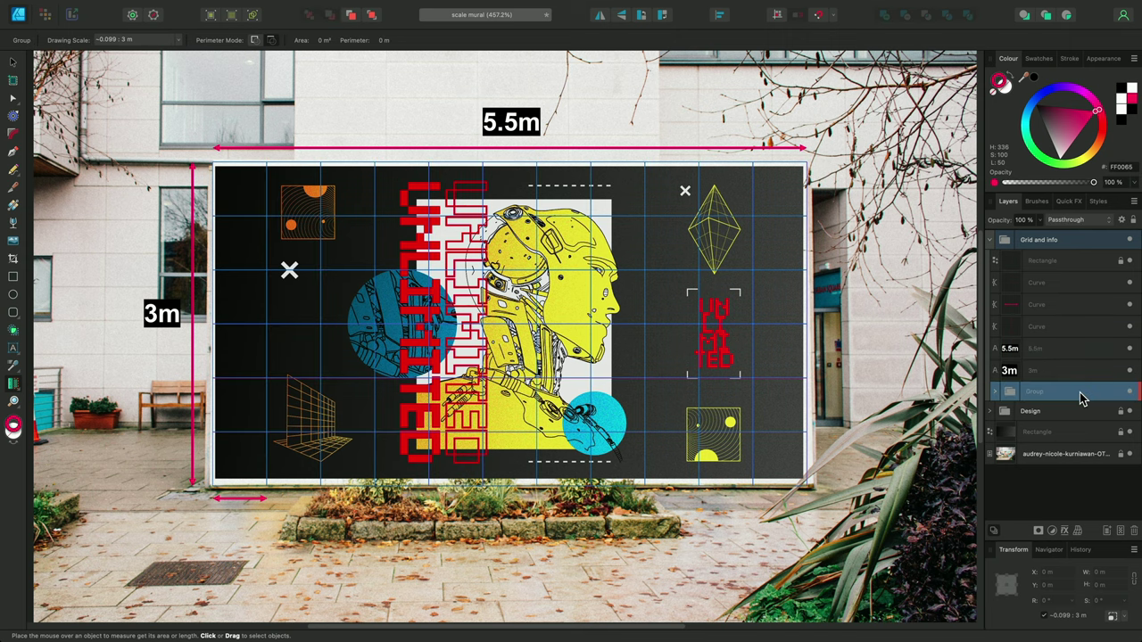
click(232, 455)
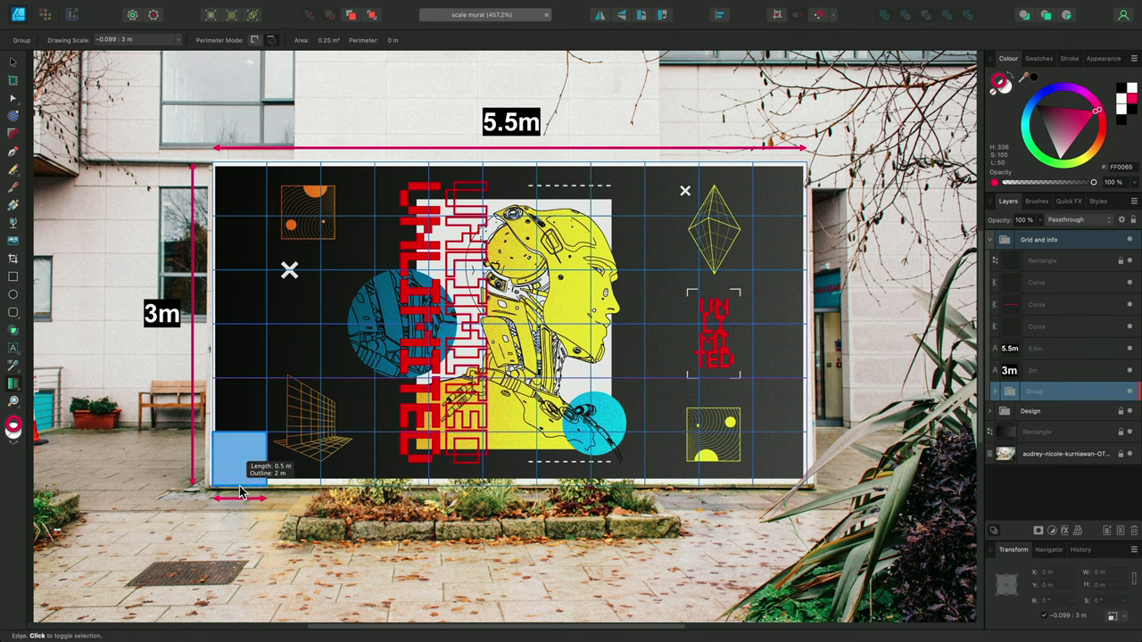
click(239, 489)
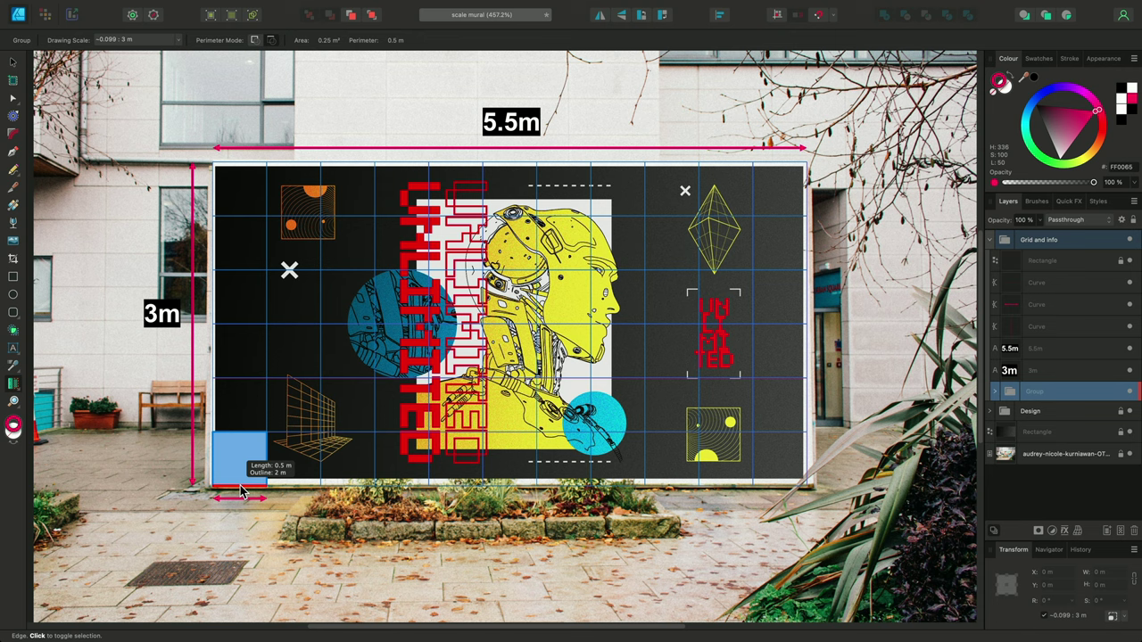
Duplicate the 5.5m label below the short arrow under the lower-left grid cell and change its text to 0.5m.
key(v)
click(513, 124)
drag(513, 125, 242, 532)
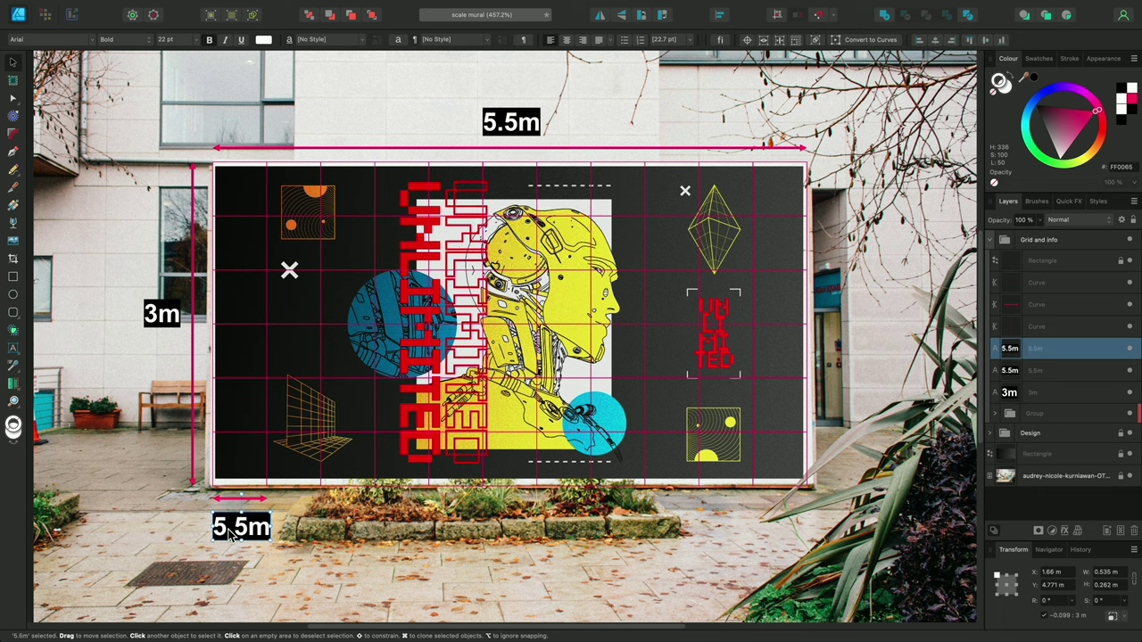
double_click(222, 528)
text(0)
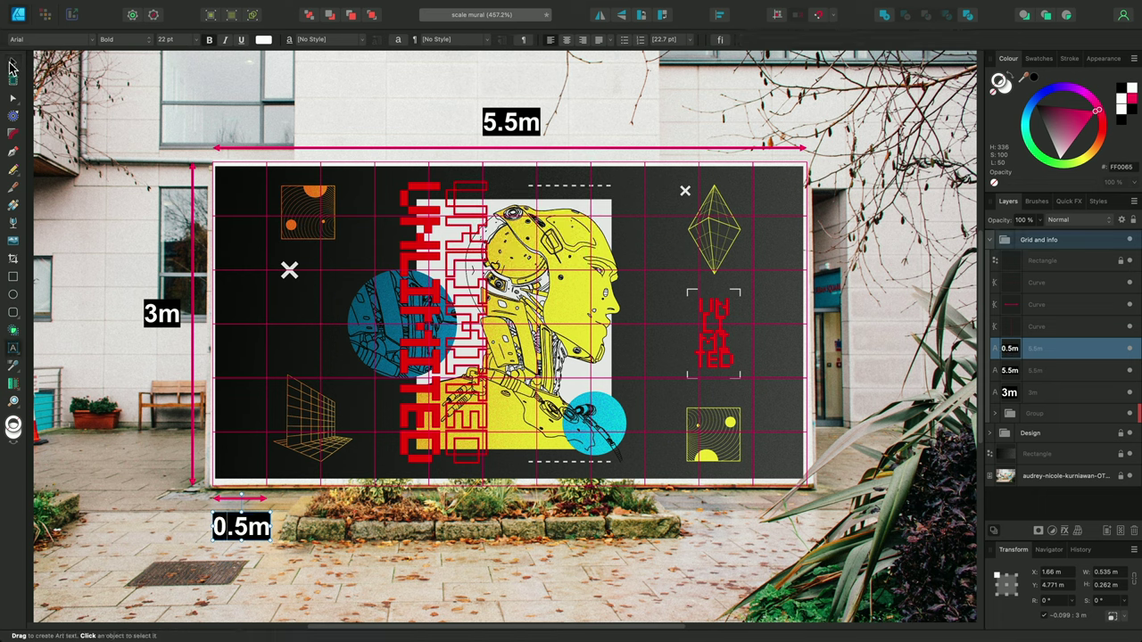
click(13, 64)
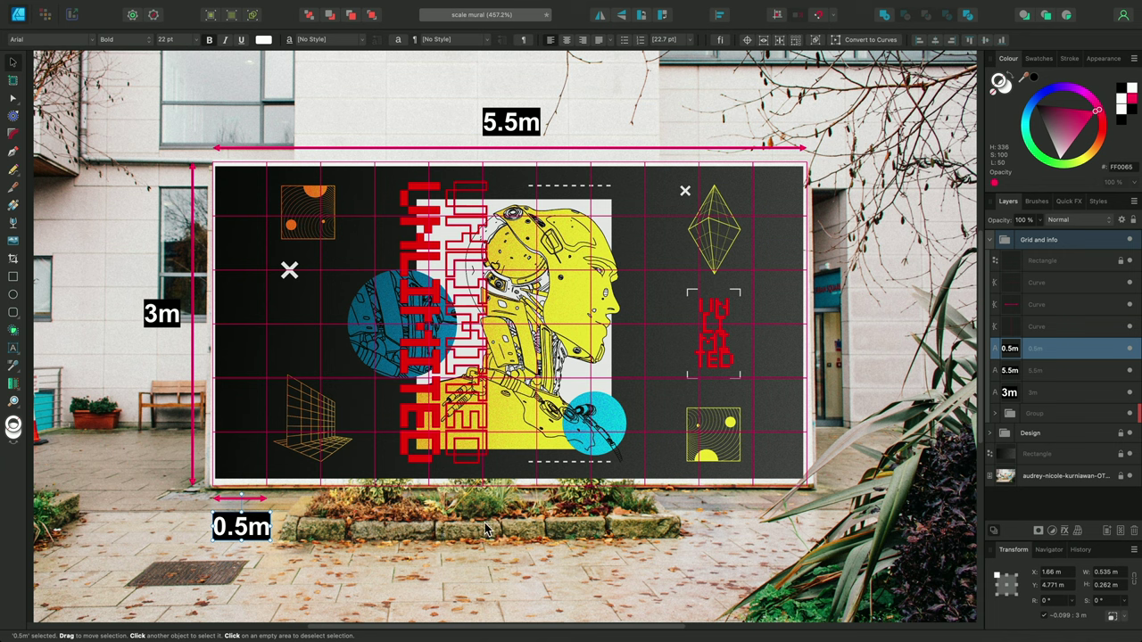
Measure the total area of the mural's outer rectangle in the Grid and info layer with the Area tool.
click(1094, 263)
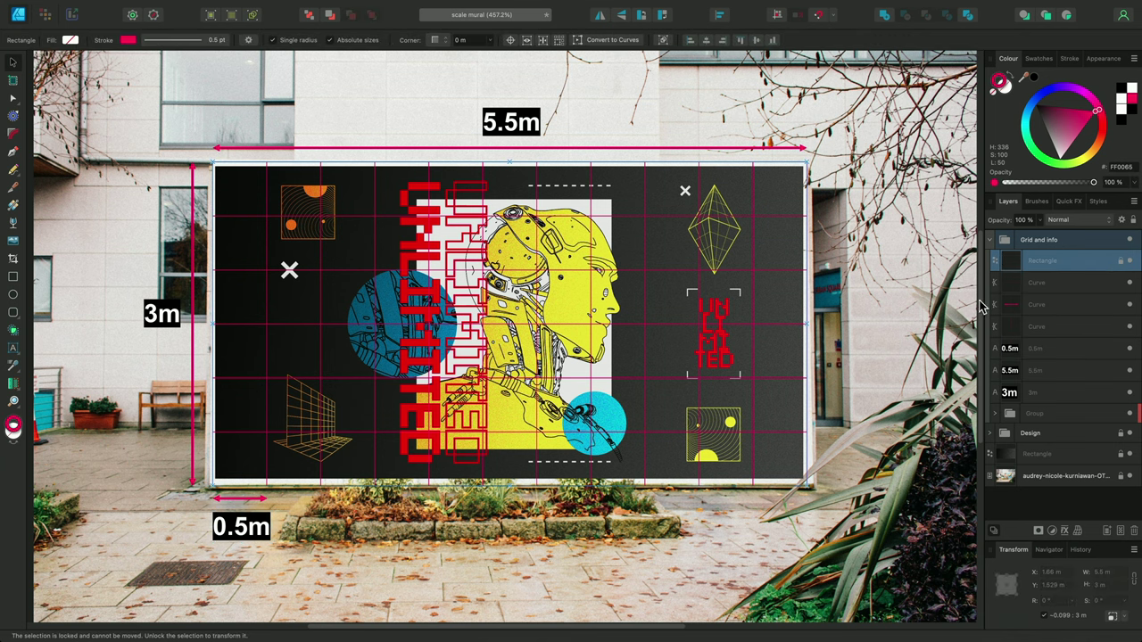
click(13, 384)
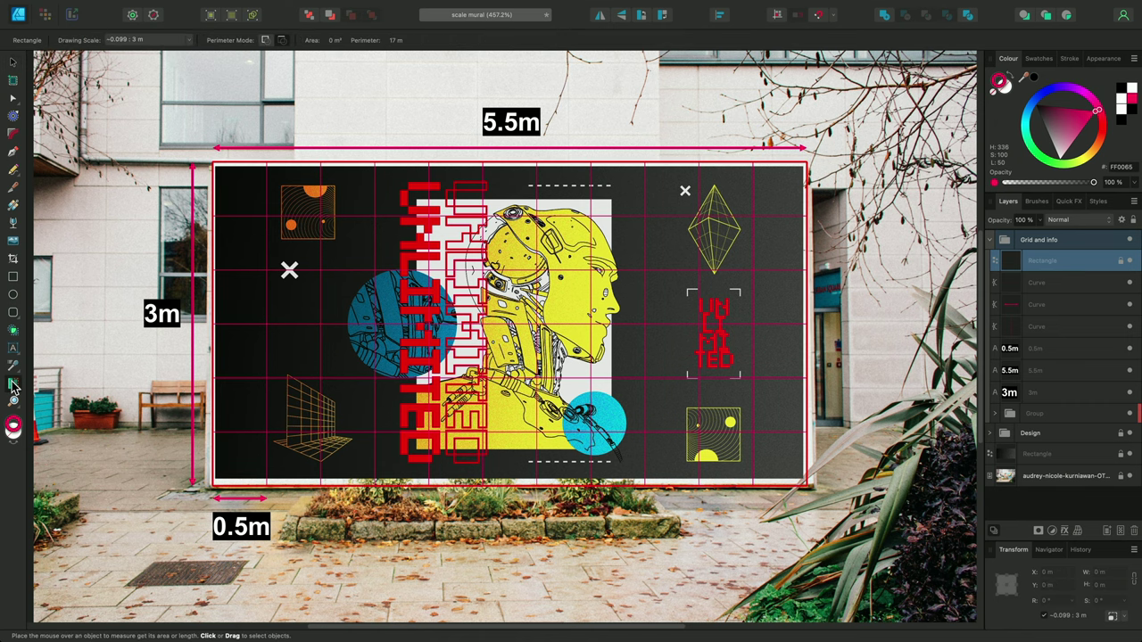
click(522, 256)
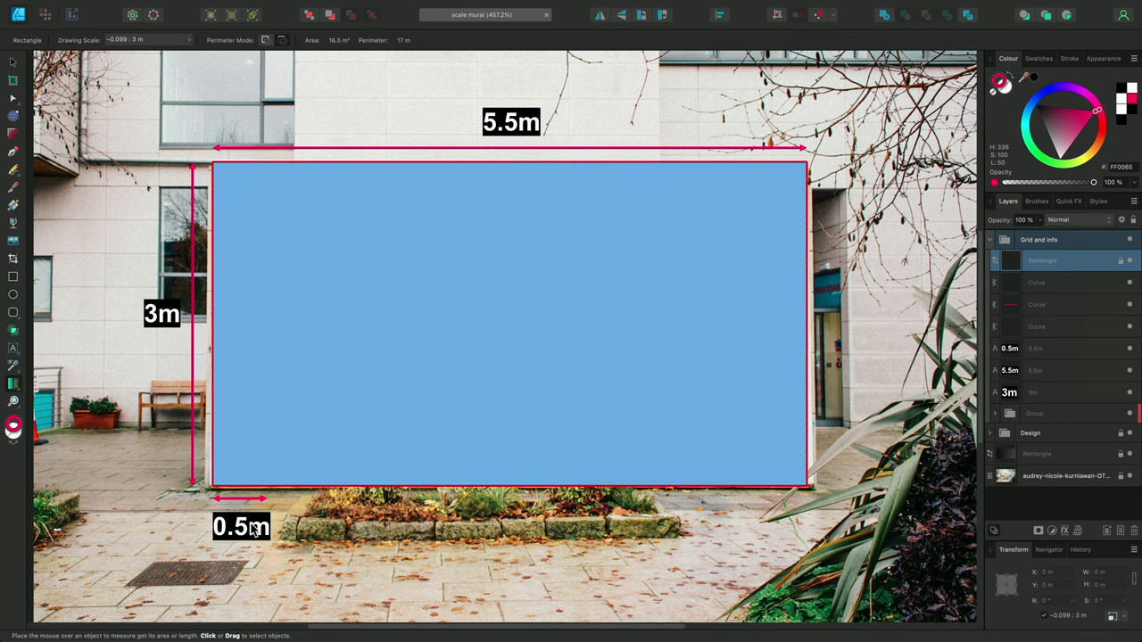
Duplicate the 0.5m label centrally beneath the mural and change its text to "16.5m squared total area".
key(v)
drag(255, 528, 504, 546)
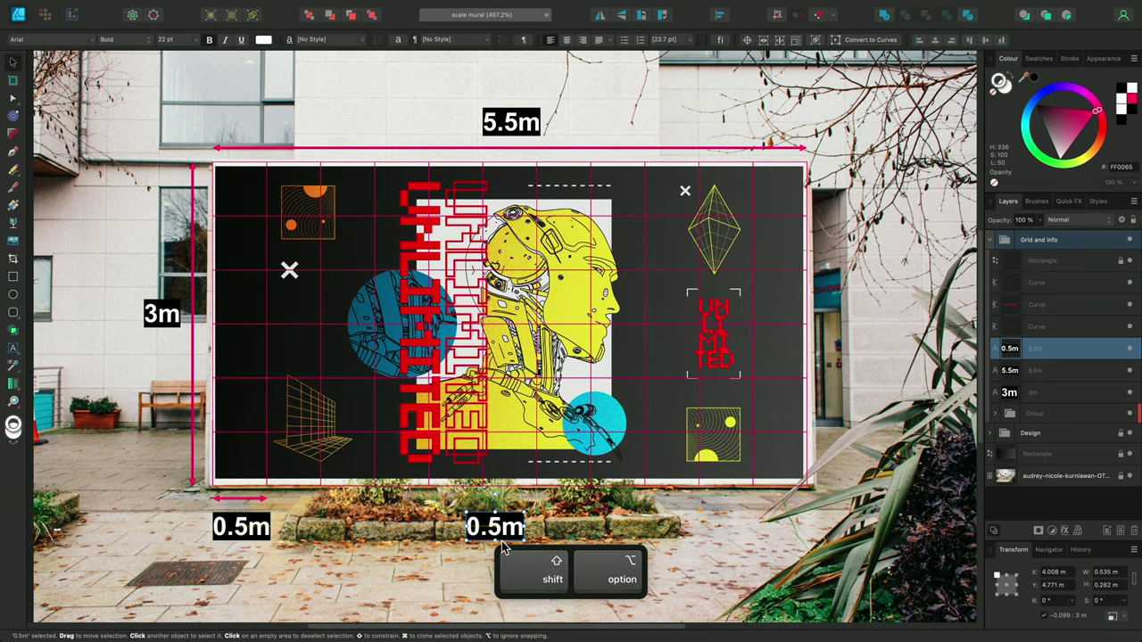
double_click(490, 527)
text(16.5)
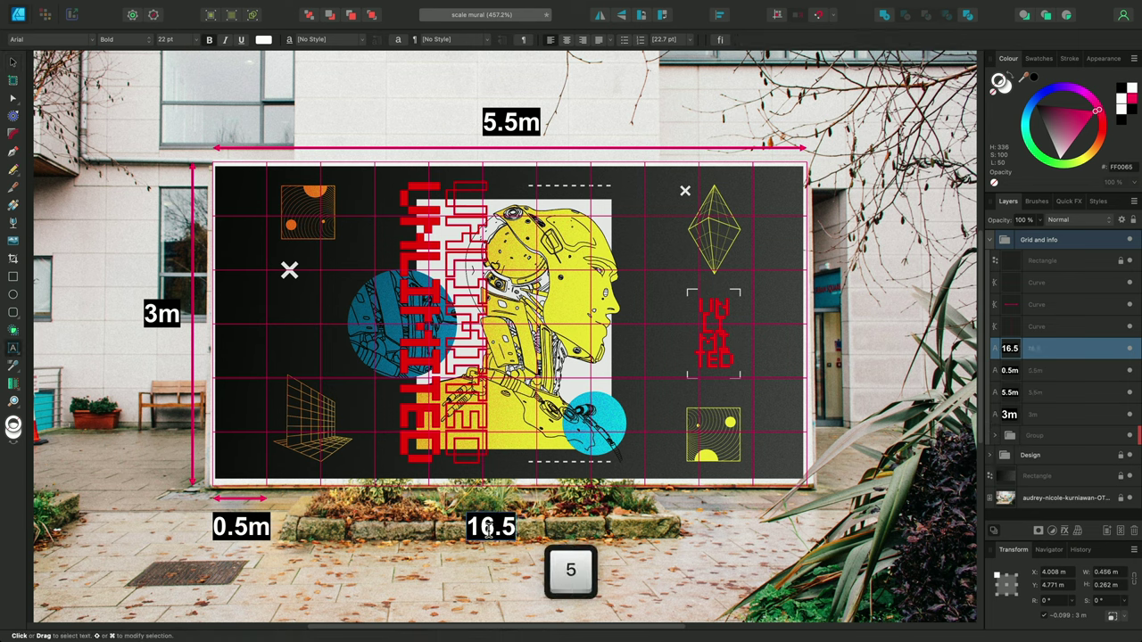
text(m squared )
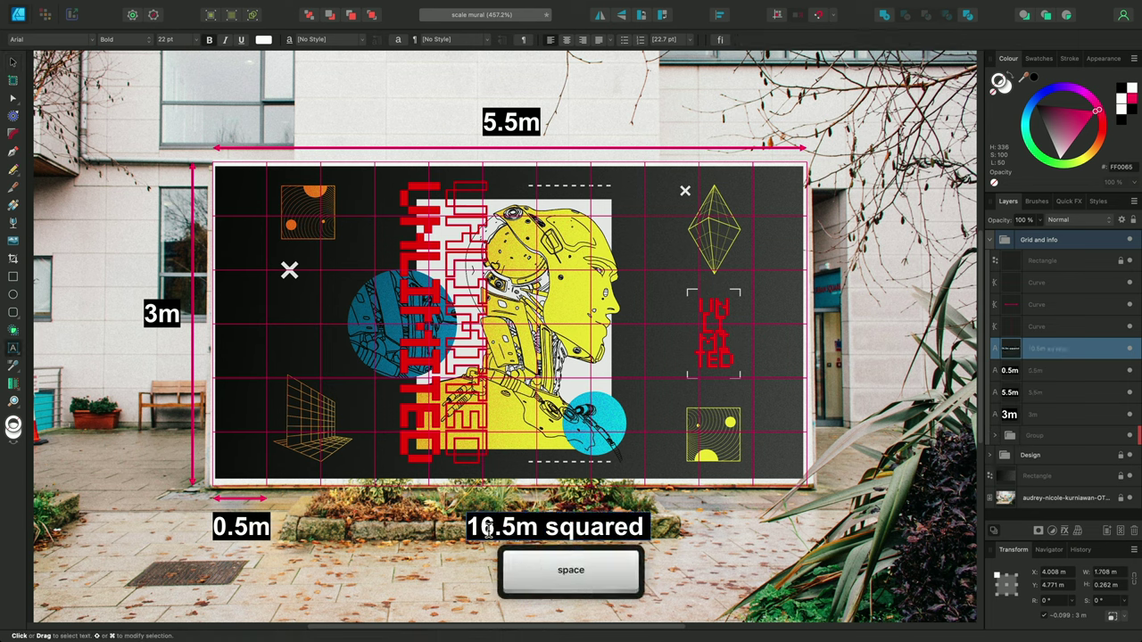
text(total area)
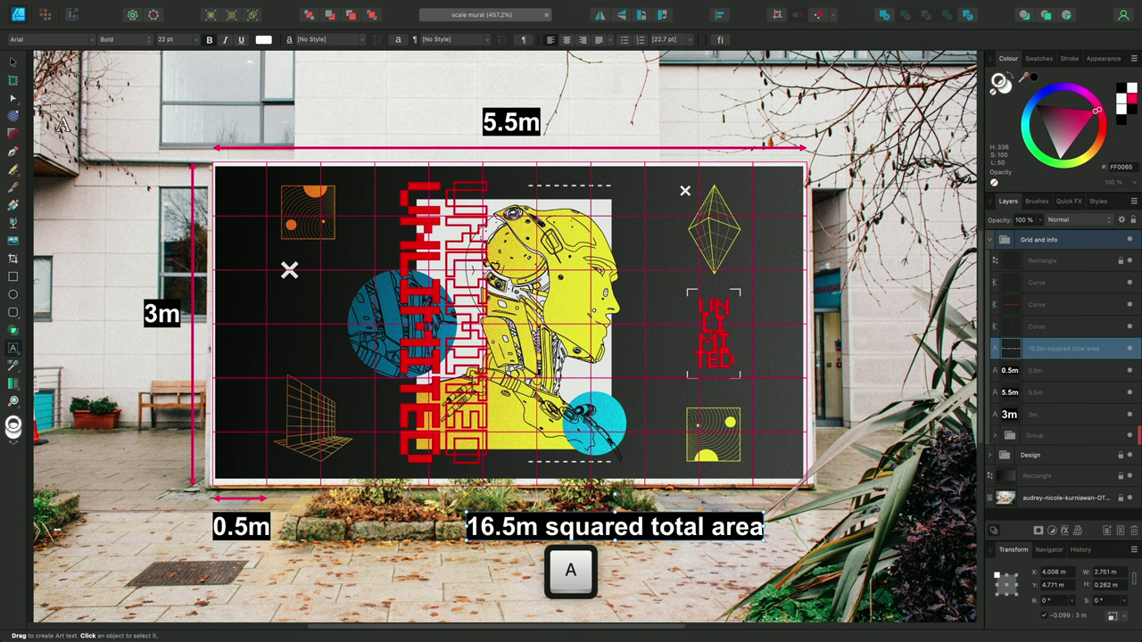
click(13, 62)
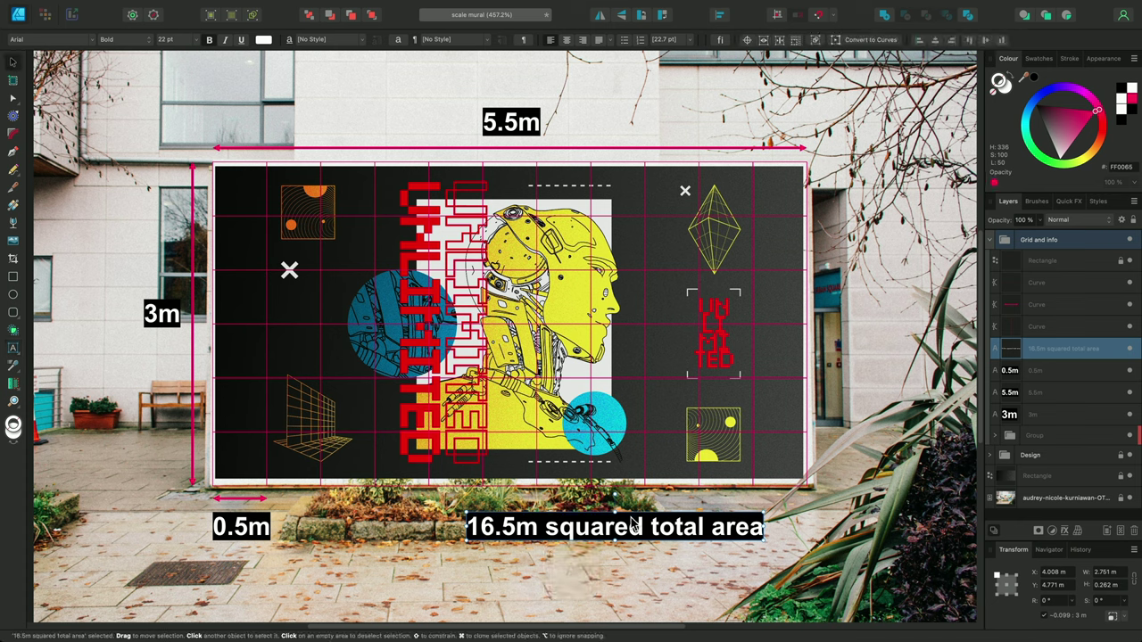
drag(649, 534, 562, 546)
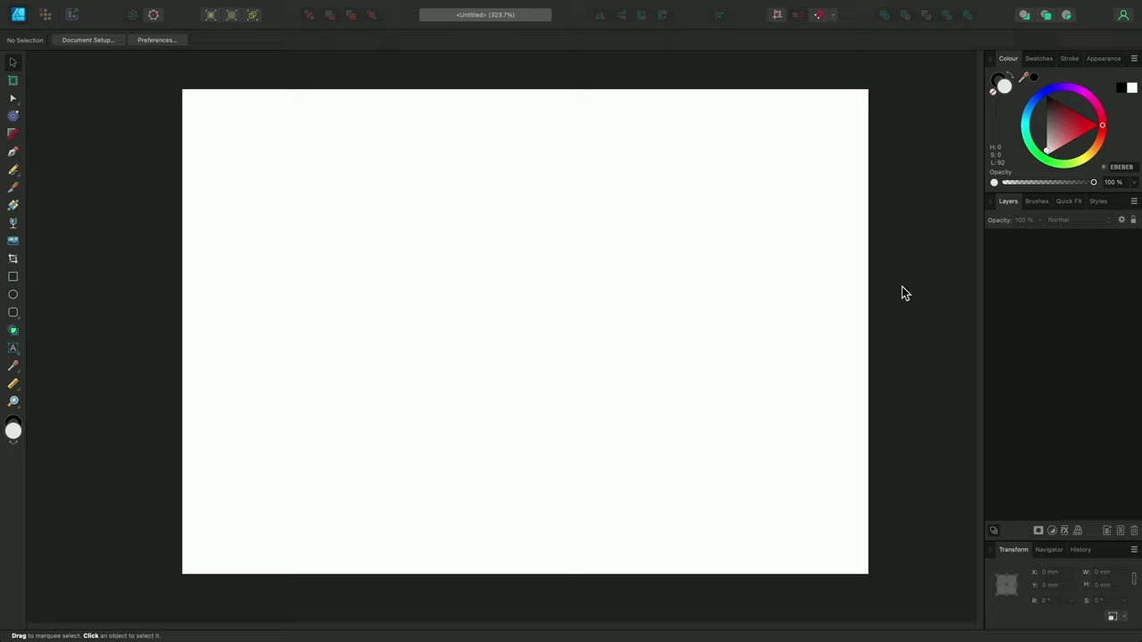
Try out a four-by-three grid of spaced, rotated squares drawn from the page's upper-left corner, and undo it.
click(12, 279)
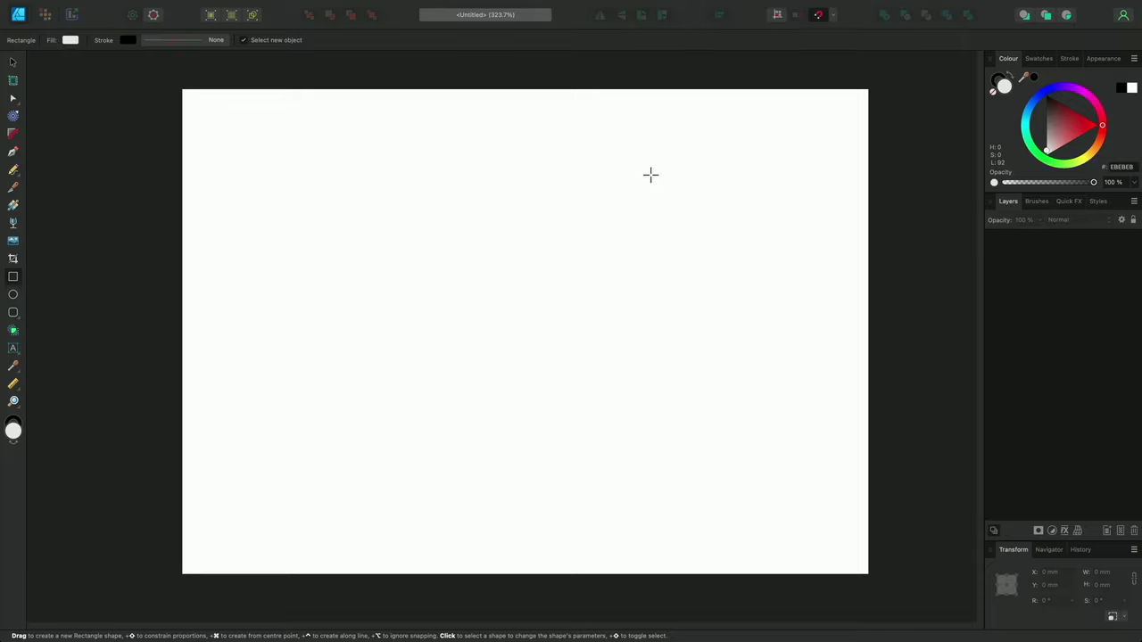
drag(182, 89, 248, 153)
key(Right)
key(Right)
key(Right)
key(Down)
key(Down)
key(Down)
key(Up)
key(Right)
key(Right)
key(Right)
key(Down)
key(Down)
key(Down)
key(super)
key(ctrl)
key(shift)
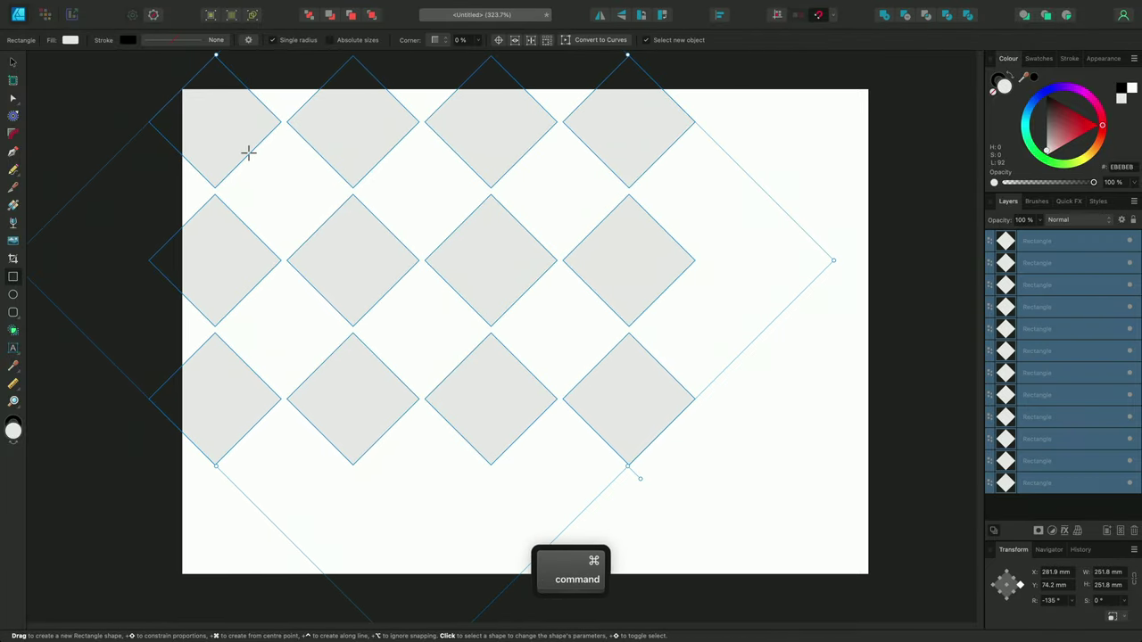
key(super+z)
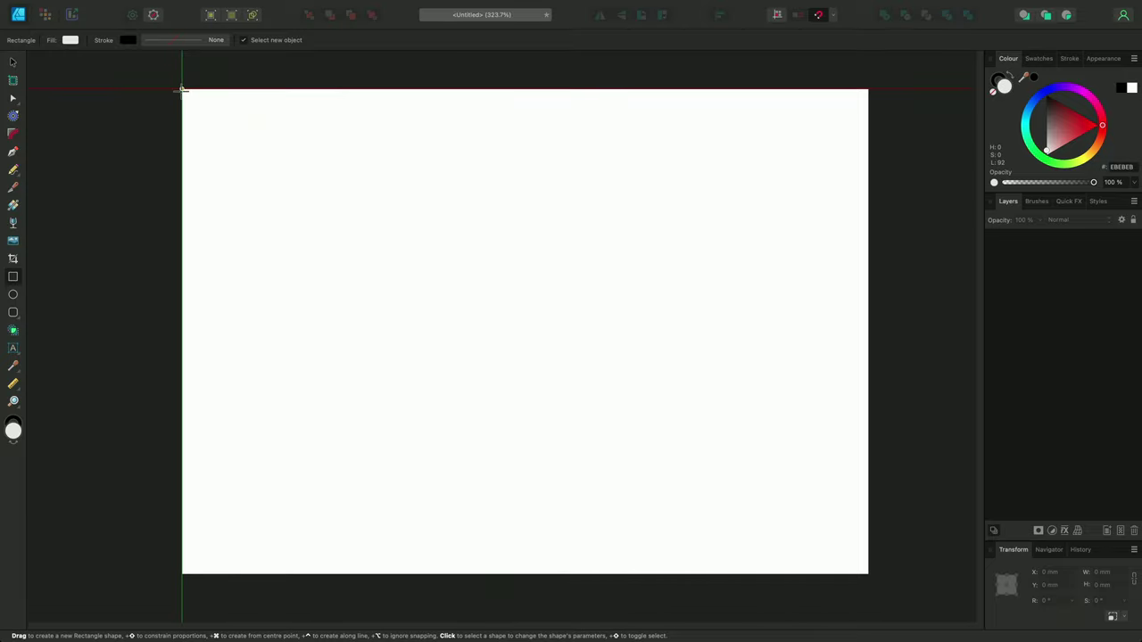
Draw a three-column, two-row grid of adjoining rectangles and fit it exactly to the page at 297 × 210 mm.
drag(182, 89, 414, 331)
key(Right)
key(Right)
key(Down)
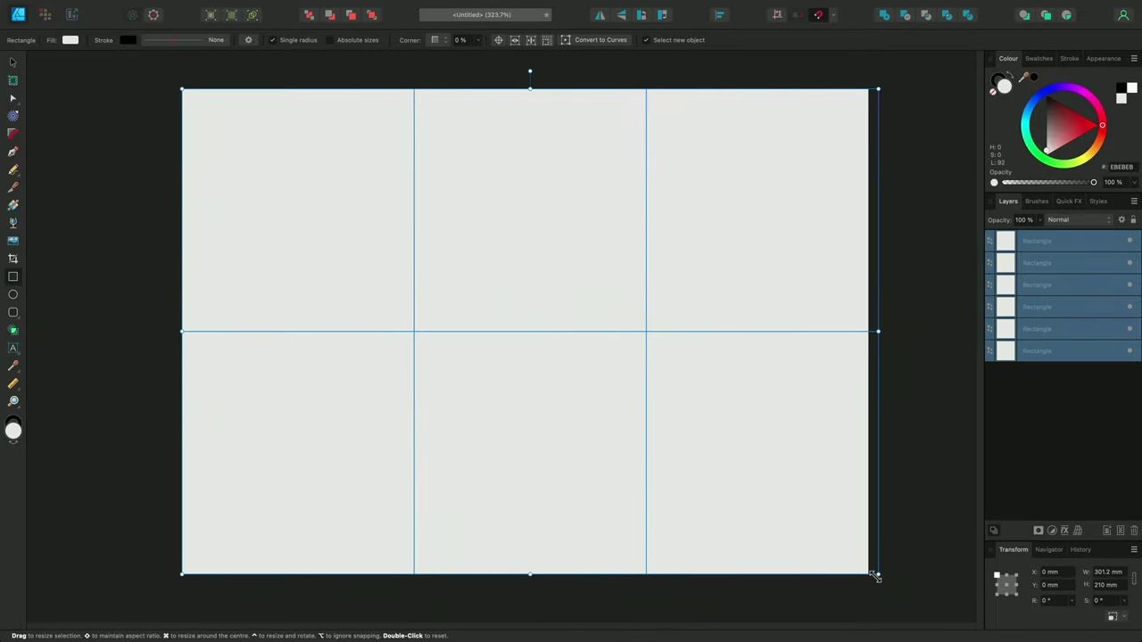
mouse_move(875, 576)
mouse_down()
mouse_move(843, 569)
mouse_move(868, 573)
mouse_up()
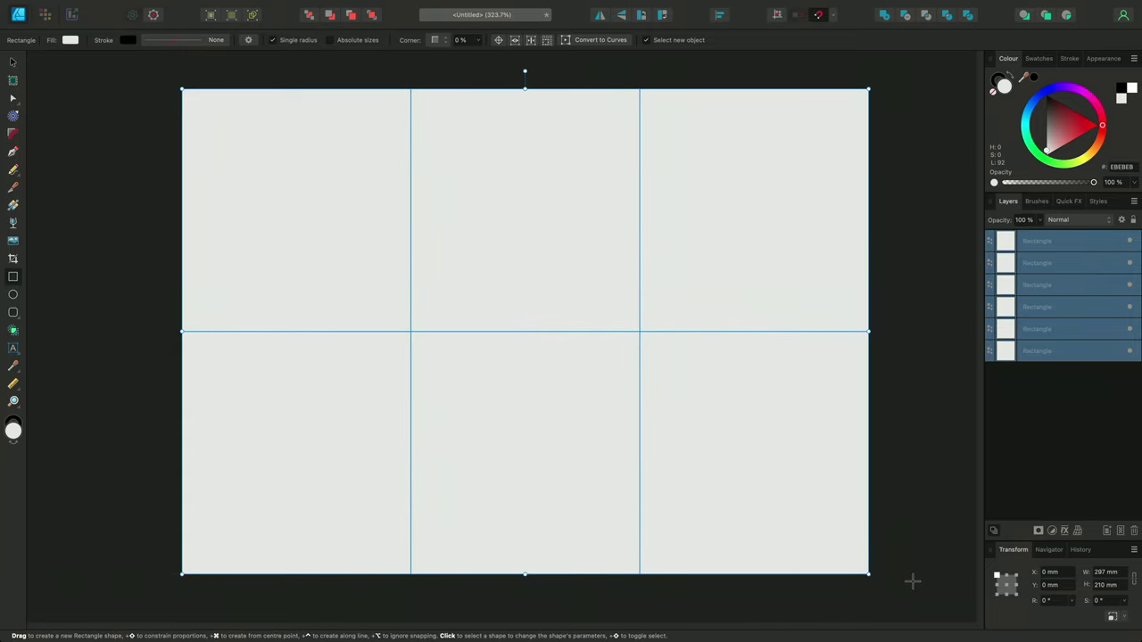
Bring all six pictures from the "board images" folder into the document as a set of images ready for placing.
key(super+minus)
key(super+minus)
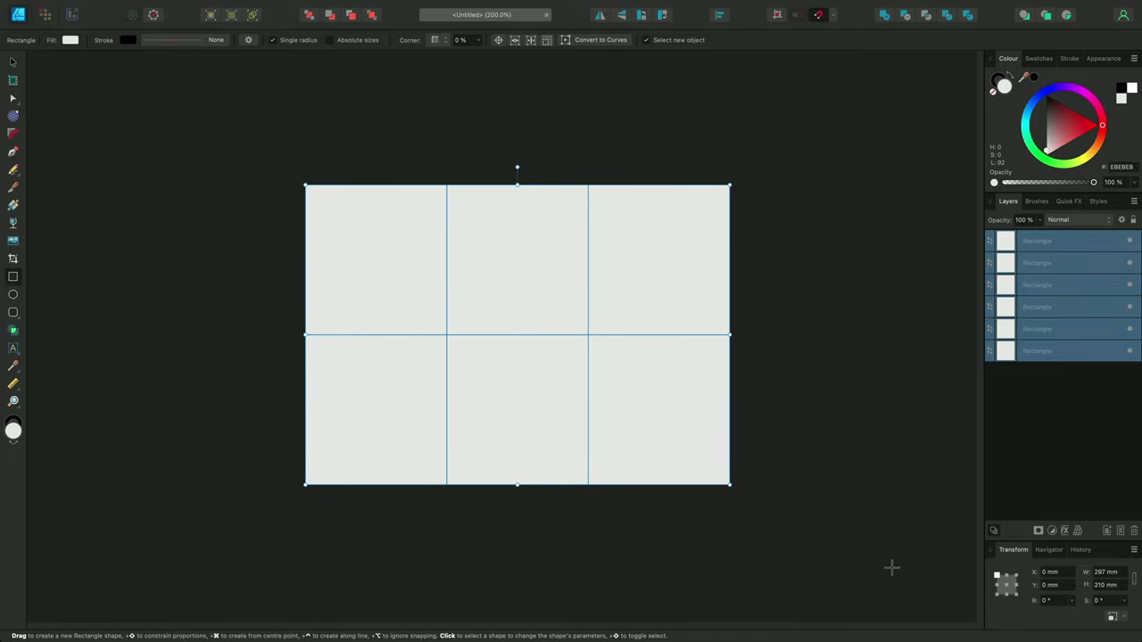
scroll(890, 566, up, 2)
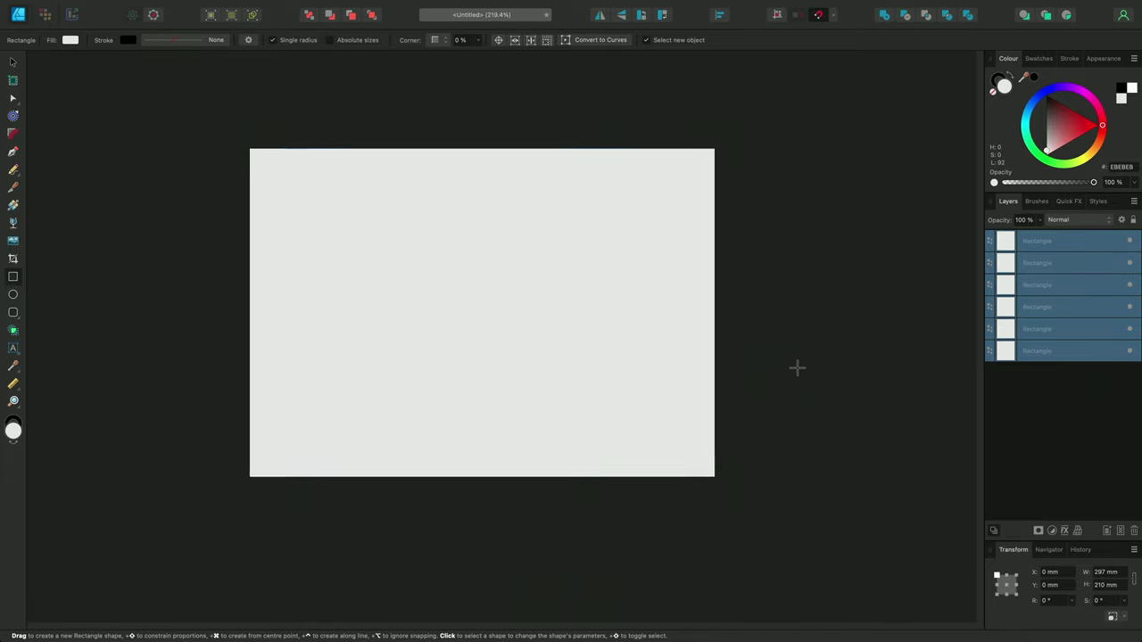
key(super+Tab)
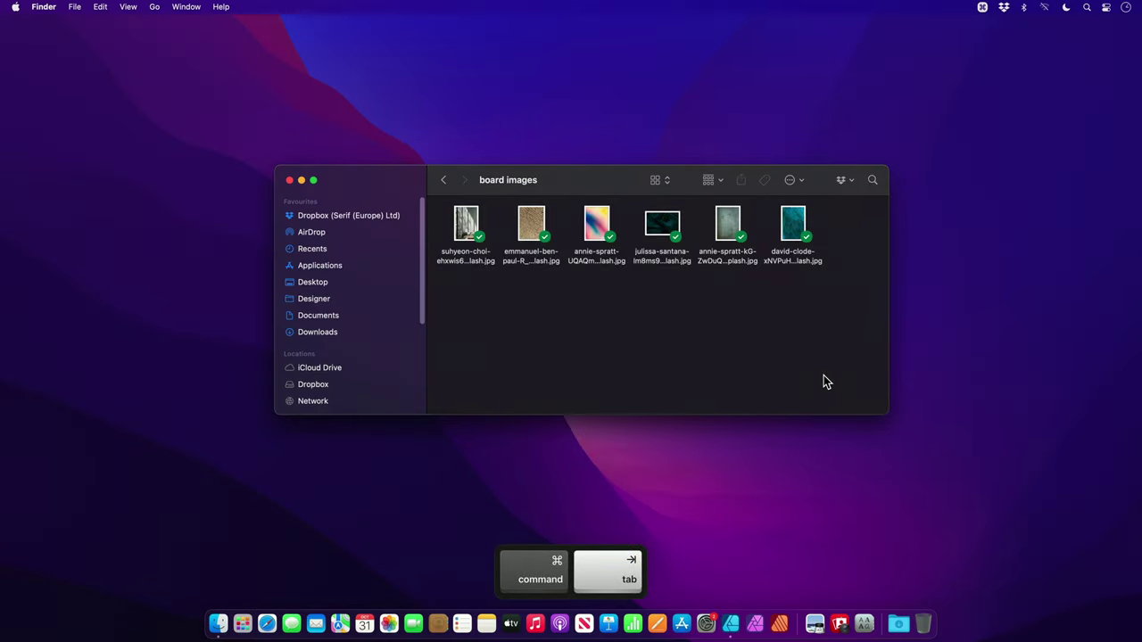
drag(826, 348, 373, 232)
key(super+Tab)
key(alt)
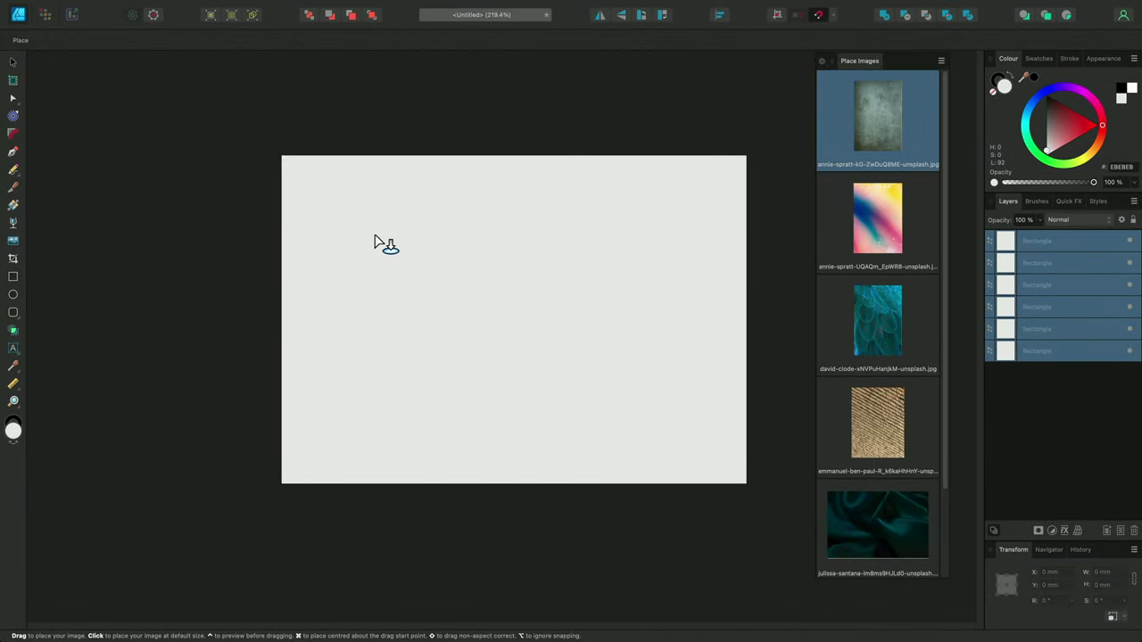
Place the window-light interior photo inside the grid's upper-left rectangle, sized to cover it.
scroll(856, 367, down, 2)
click(886, 518)
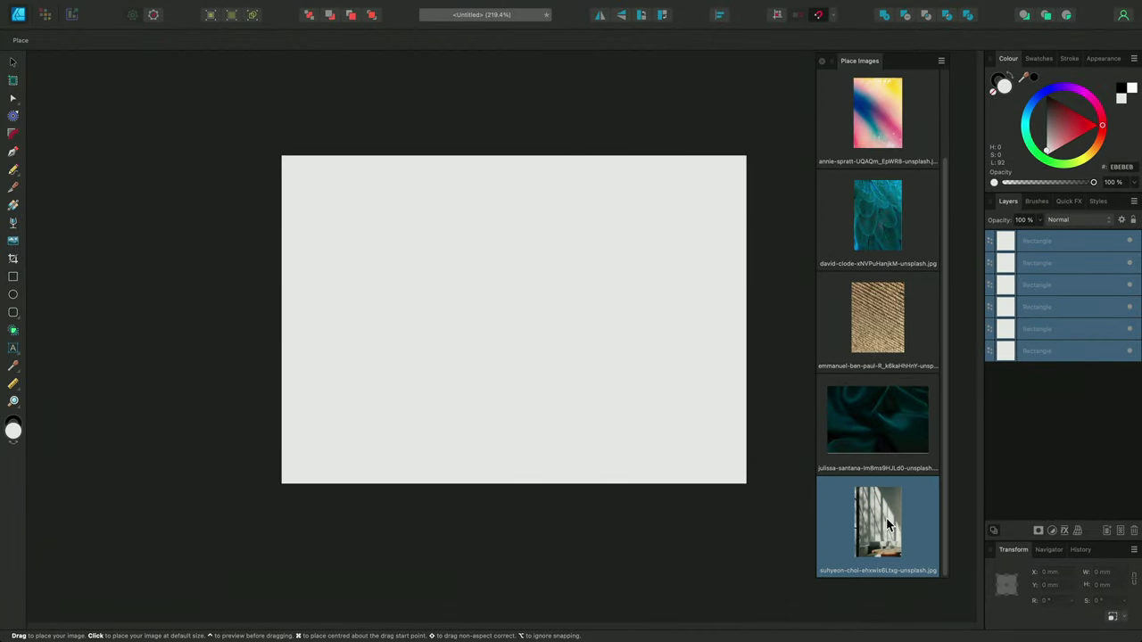
click(1079, 360)
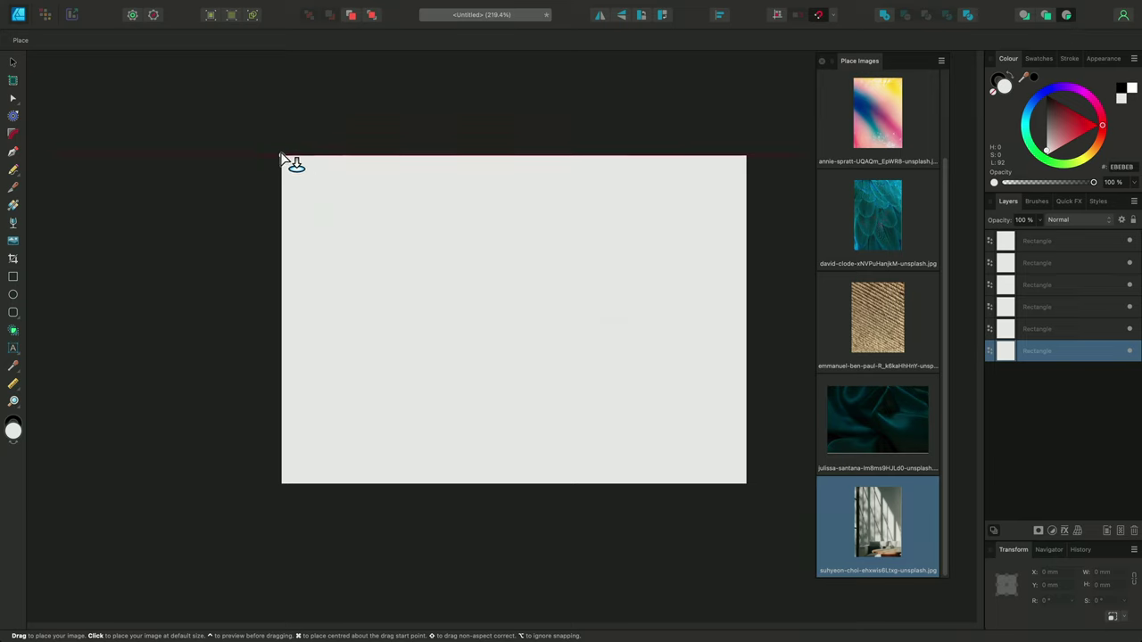
drag(270, 141, 497, 374)
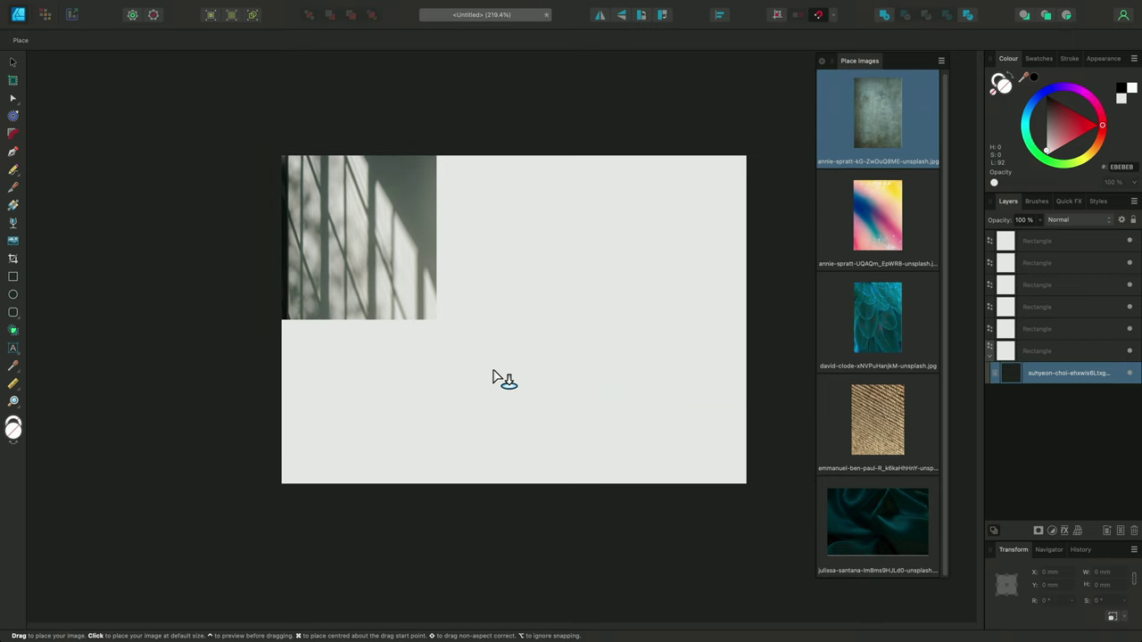
Place the rope texture inside the upper-middle rectangle and the multicoloured gradient image inside the upper-right rectangle.
click(886, 429)
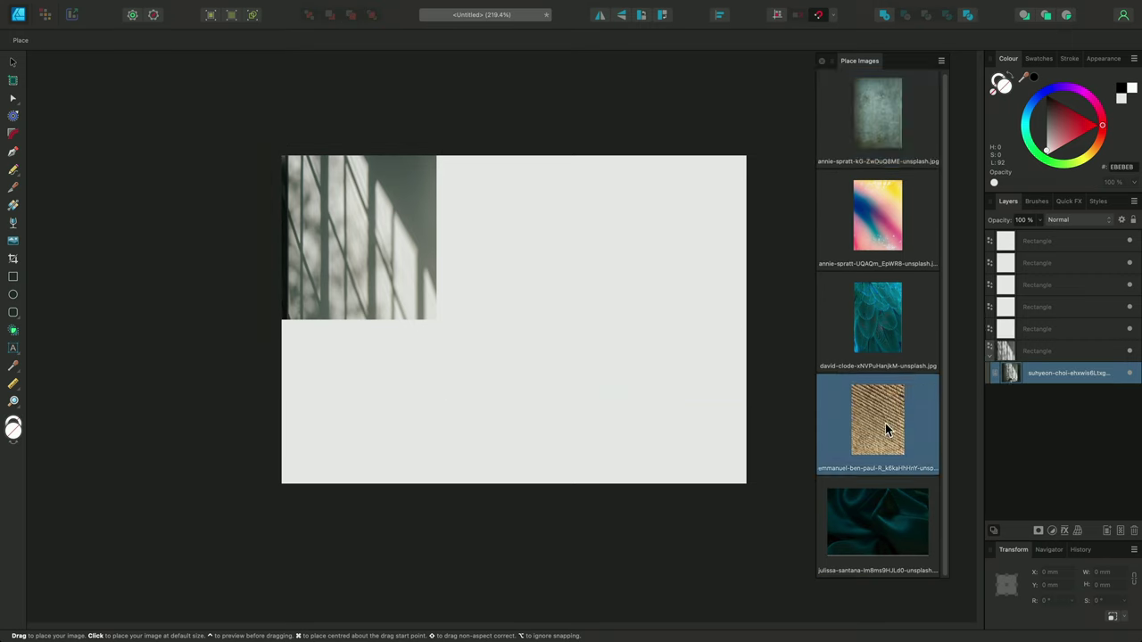
click(1083, 330)
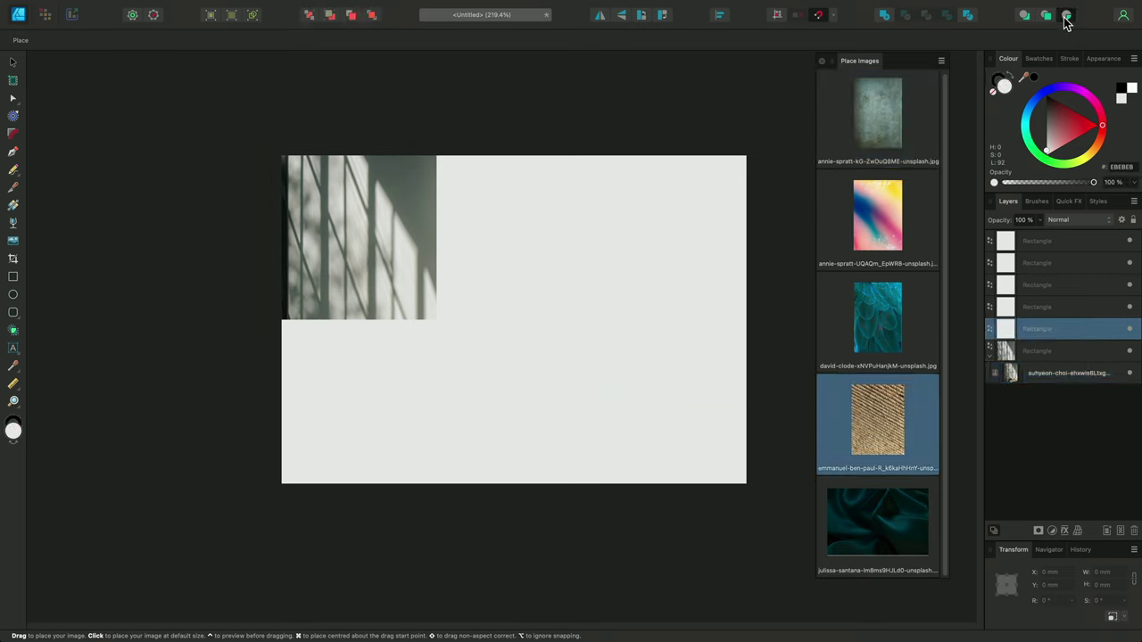
click(504, 230)
click(895, 220)
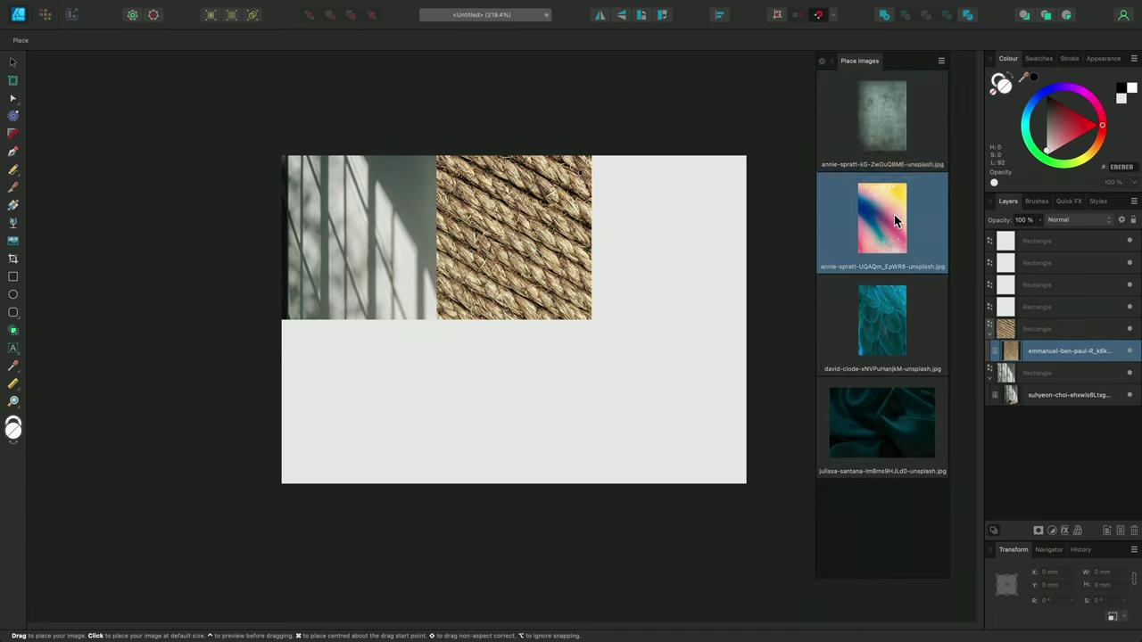
click(1087, 312)
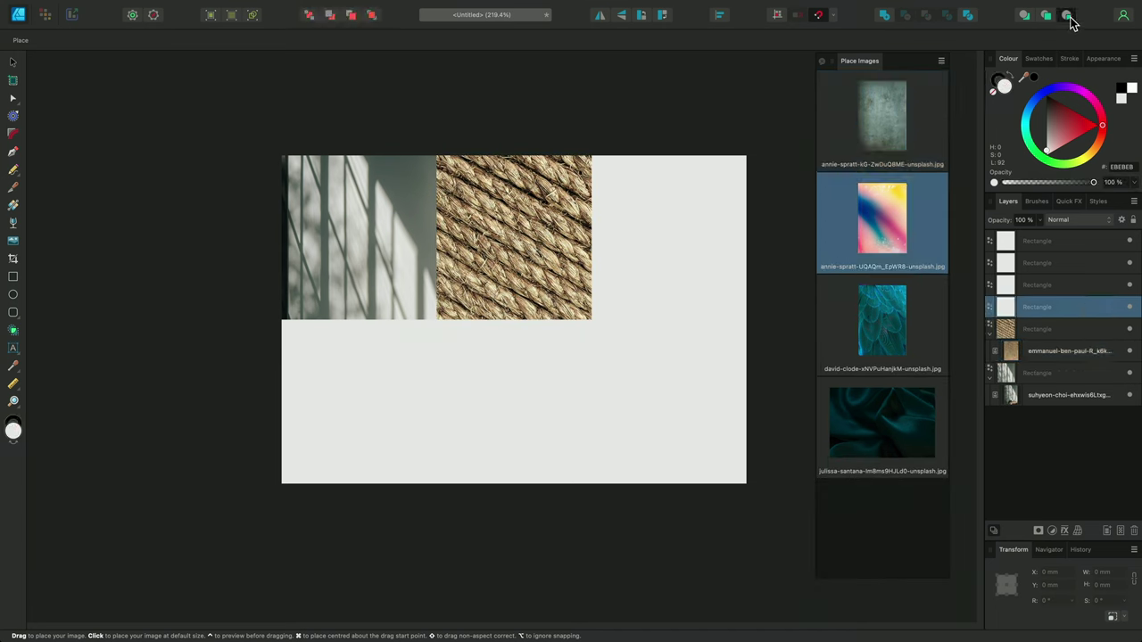
click(652, 224)
Place the dark green fabric image inside the lower-left rectangle and the grey concrete texture inside the lower-middle rectangle.
click(883, 316)
click(1076, 285)
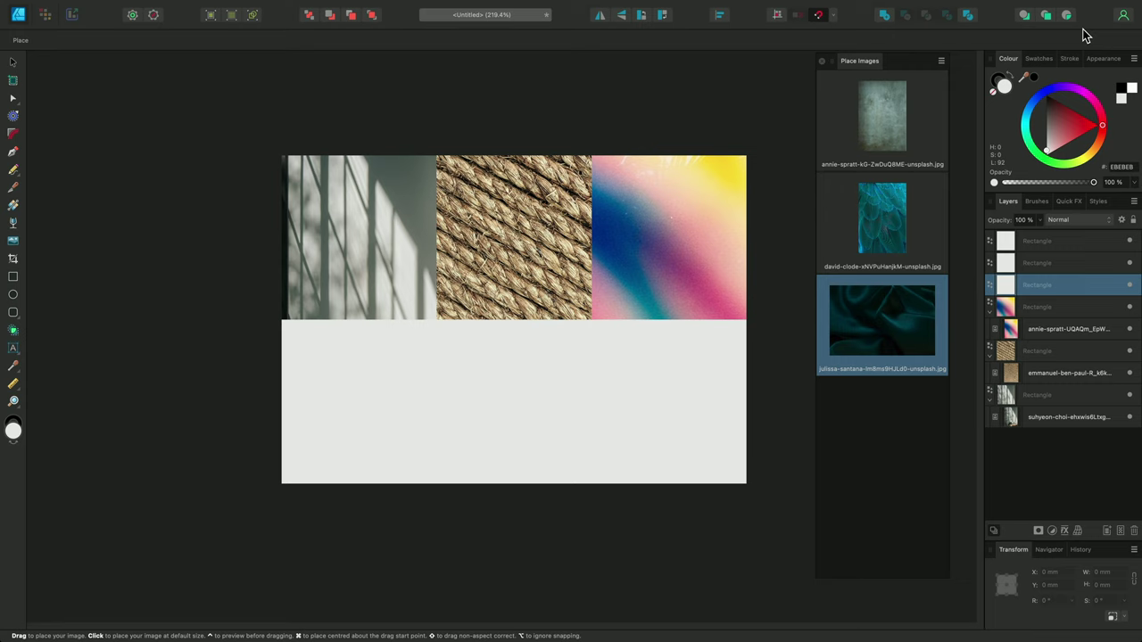
drag(258, 301, 334, 355)
click(1062, 265)
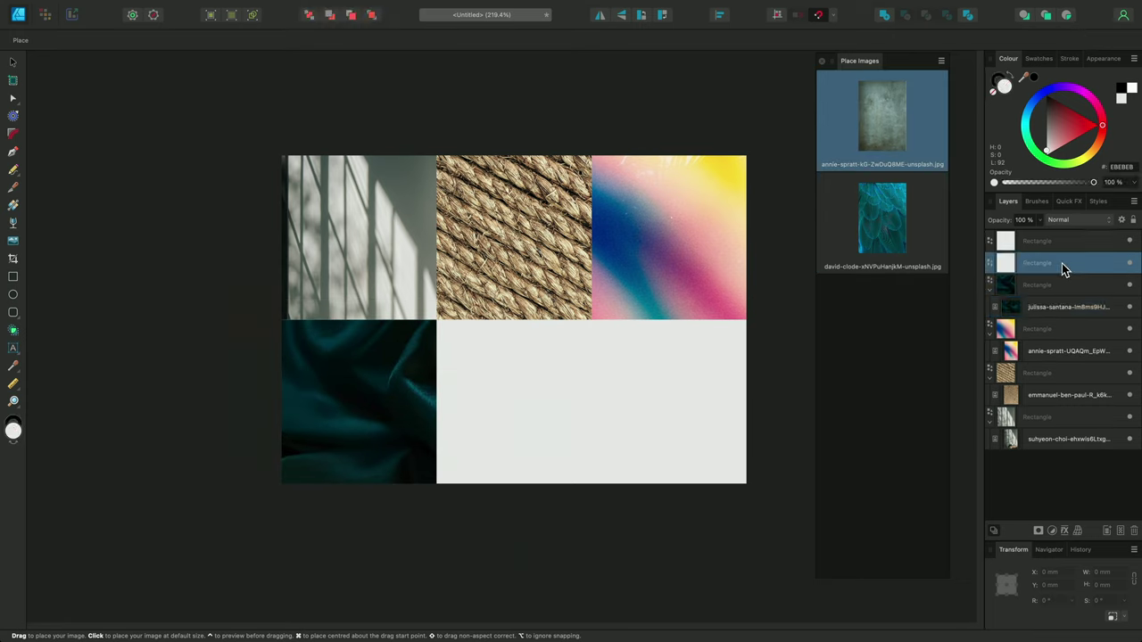
drag(428, 308, 662, 526)
Place the teal feather image inside the lower-right rectangle and clear the selection.
click(1075, 242)
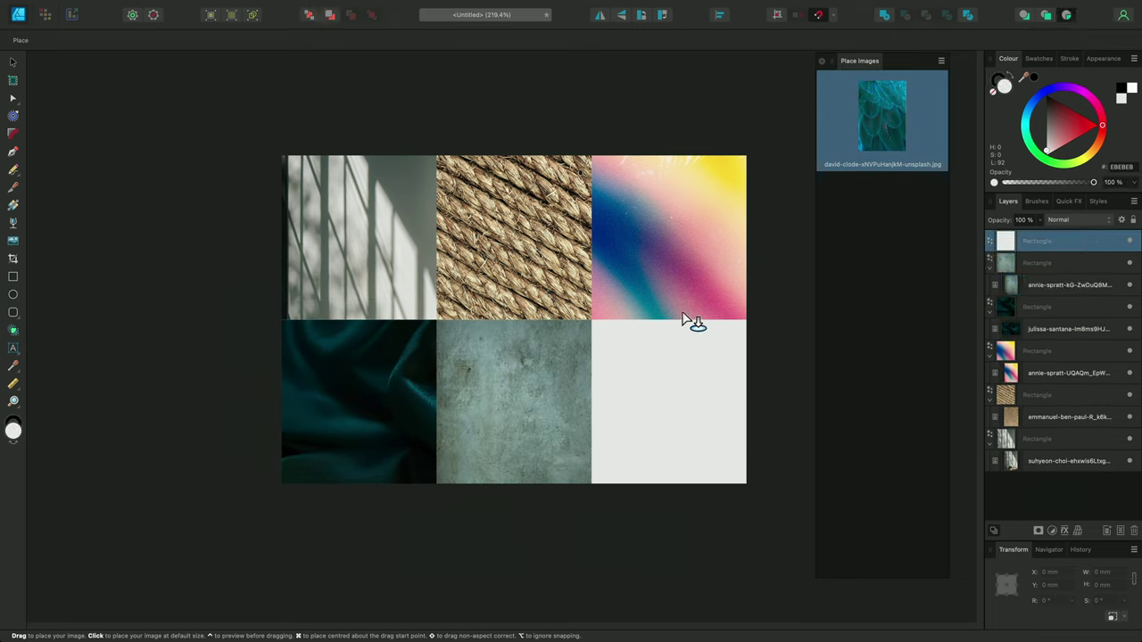
drag(580, 293, 765, 541)
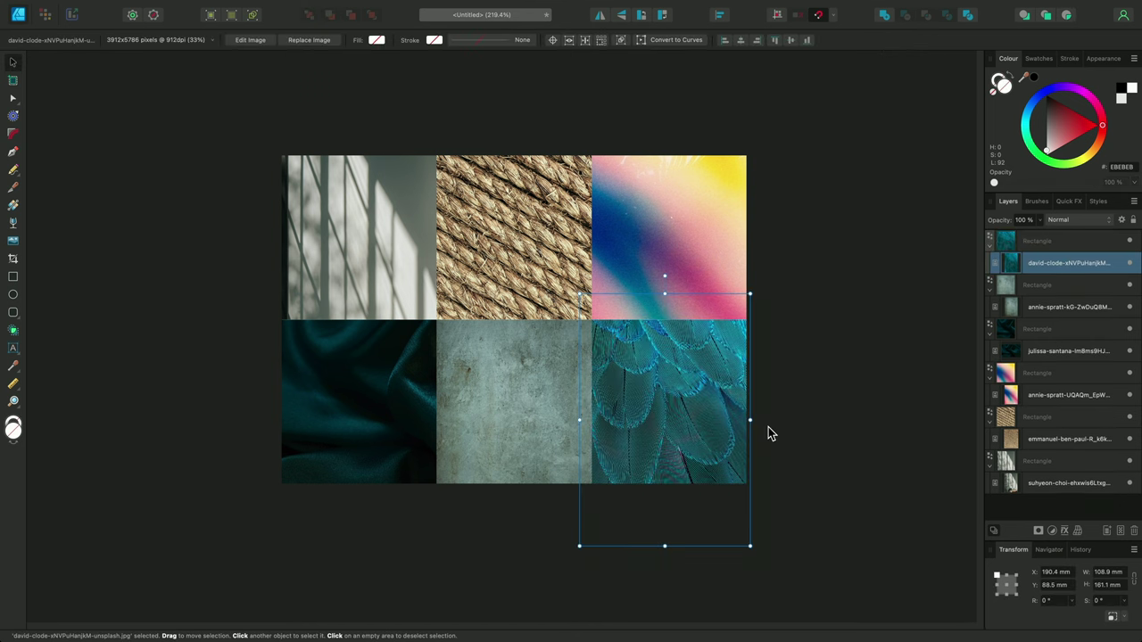
key(v)
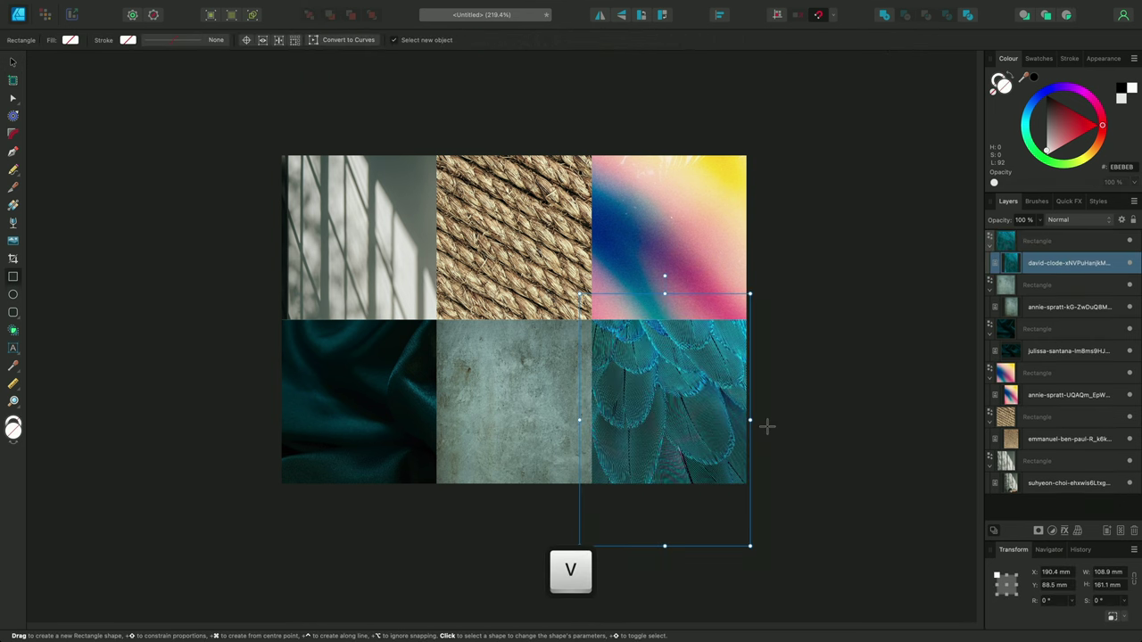
click(785, 404)
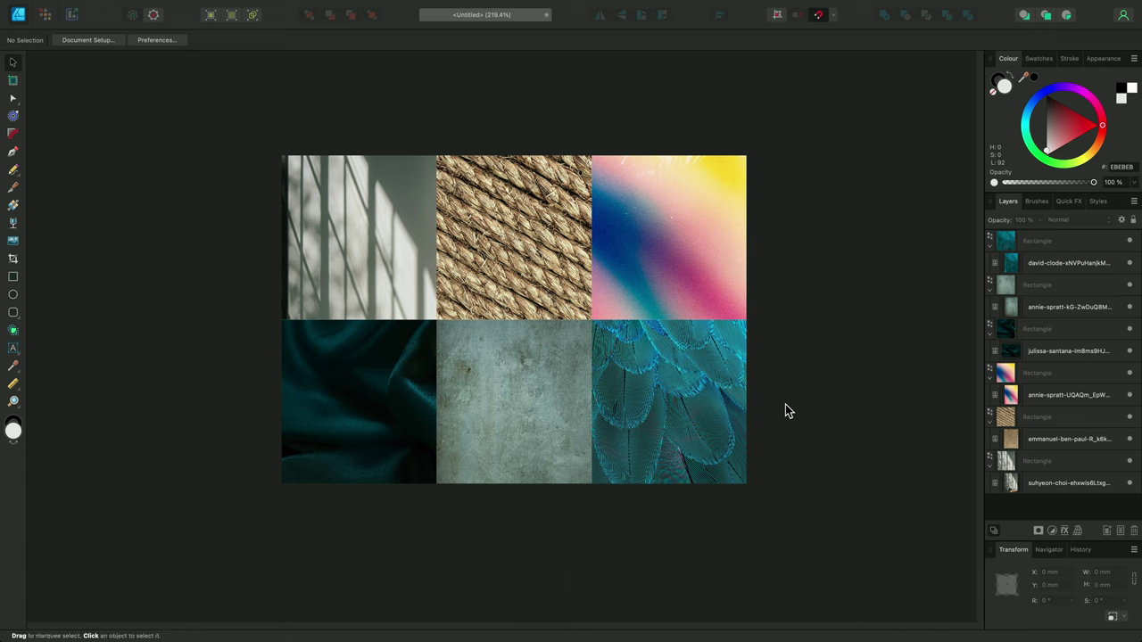
Move the interior photo up within its frame to show the sofa and table, and scale down the rope texture in its frame.
super+click(378, 246)
drag(378, 246, 376, 169)
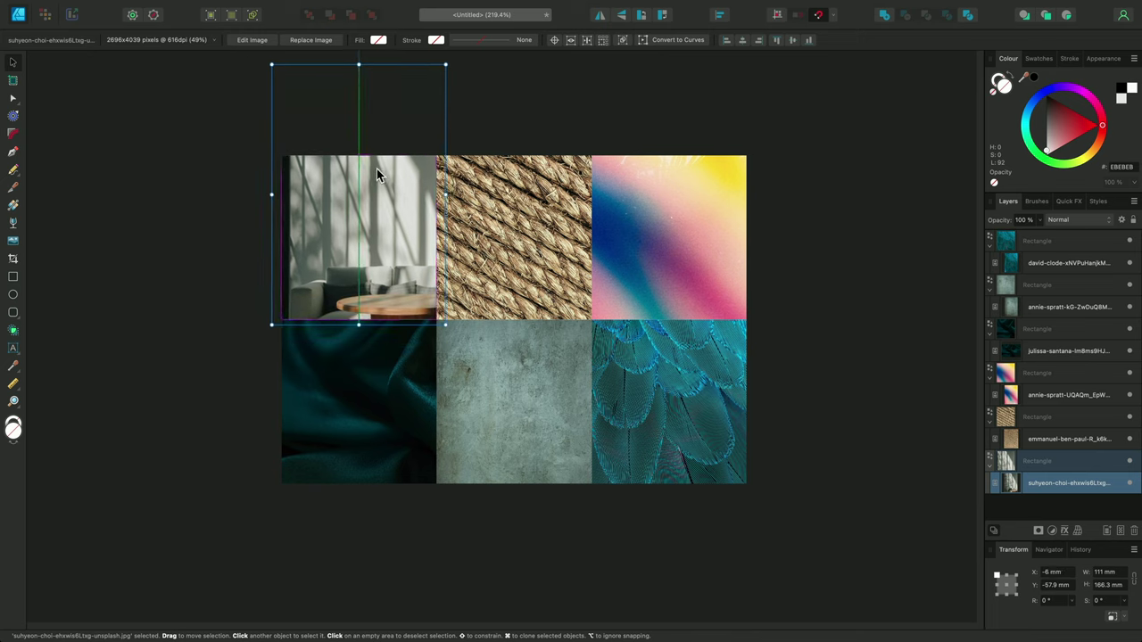
super+click(529, 252)
drag(695, 487, 606, 366)
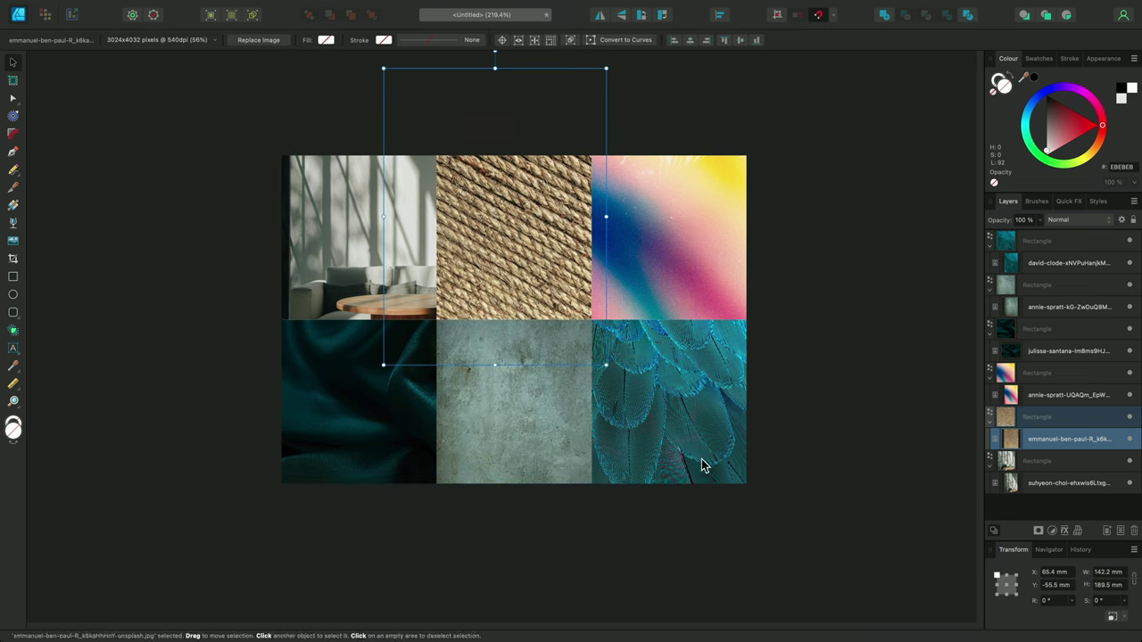
click(806, 452)
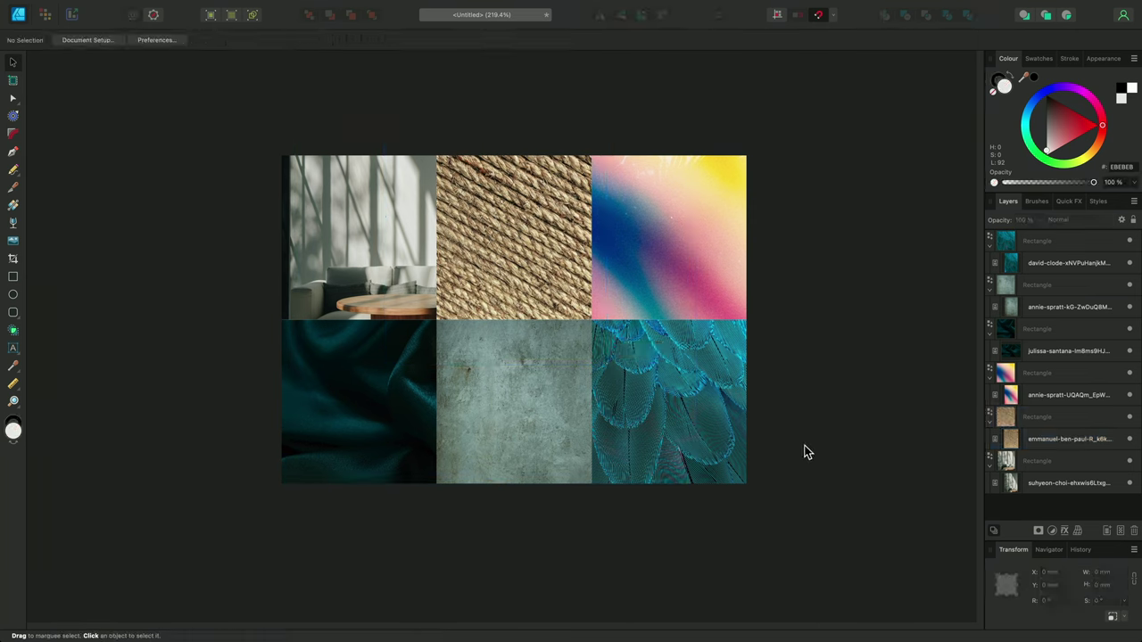
Select all six image rectangles and give them the default colours swapped to a white stroke and black fill, with the stroke active.
drag(237, 118, 837, 546)
key(d)
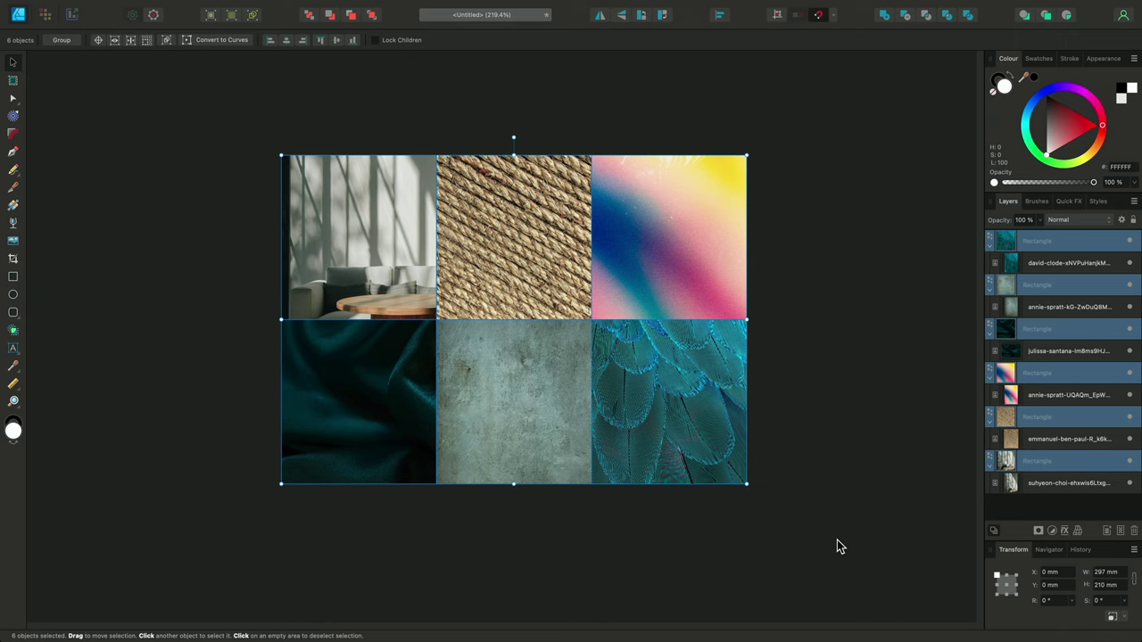
key(shift)
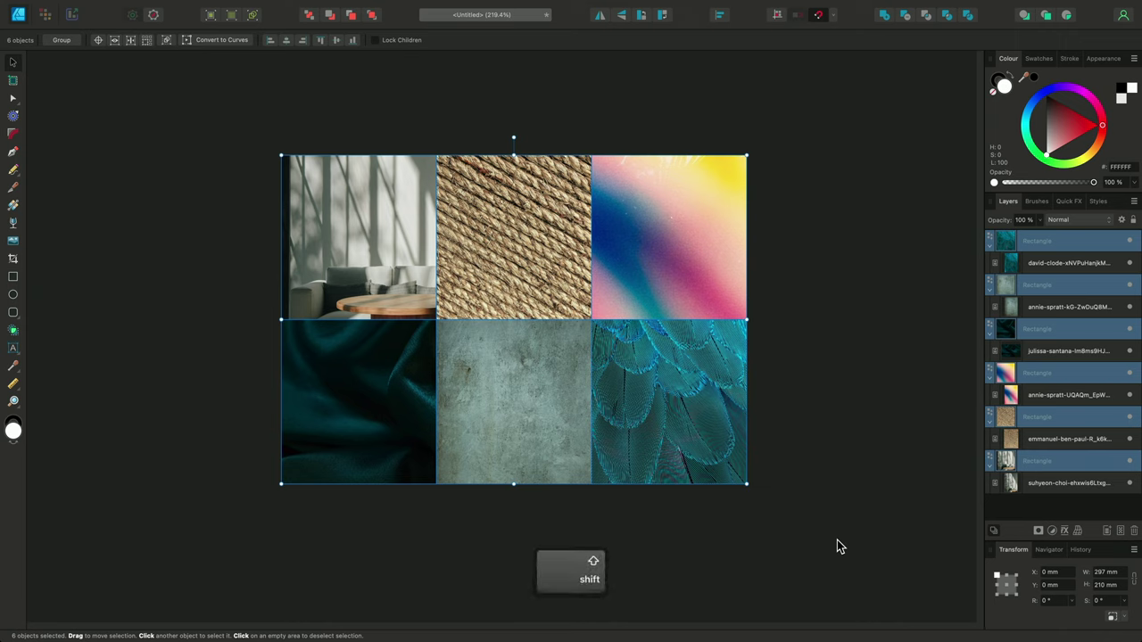
key(shift+x)
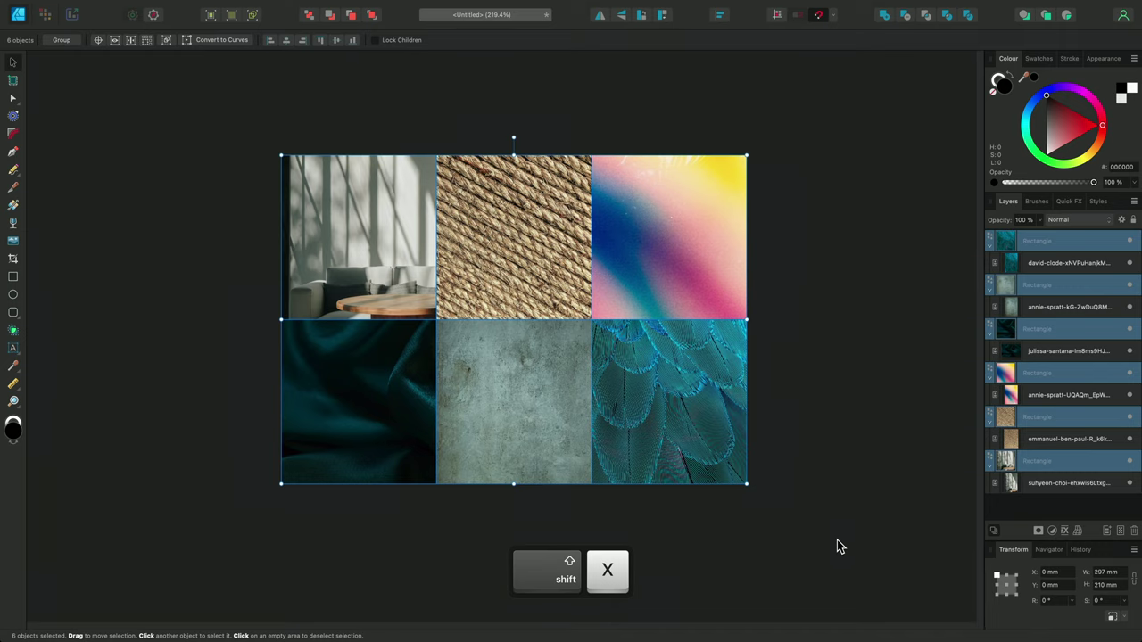
key(x)
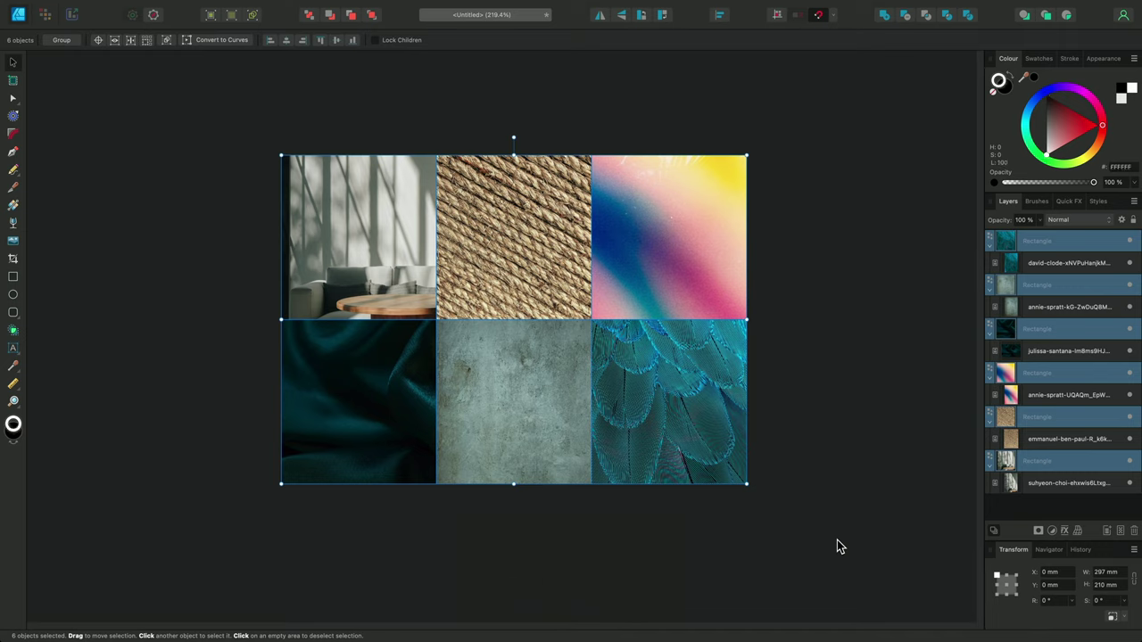
Thicken the white stroke on the six rectangles until it forms a clear border around every image.
key(bracketright)
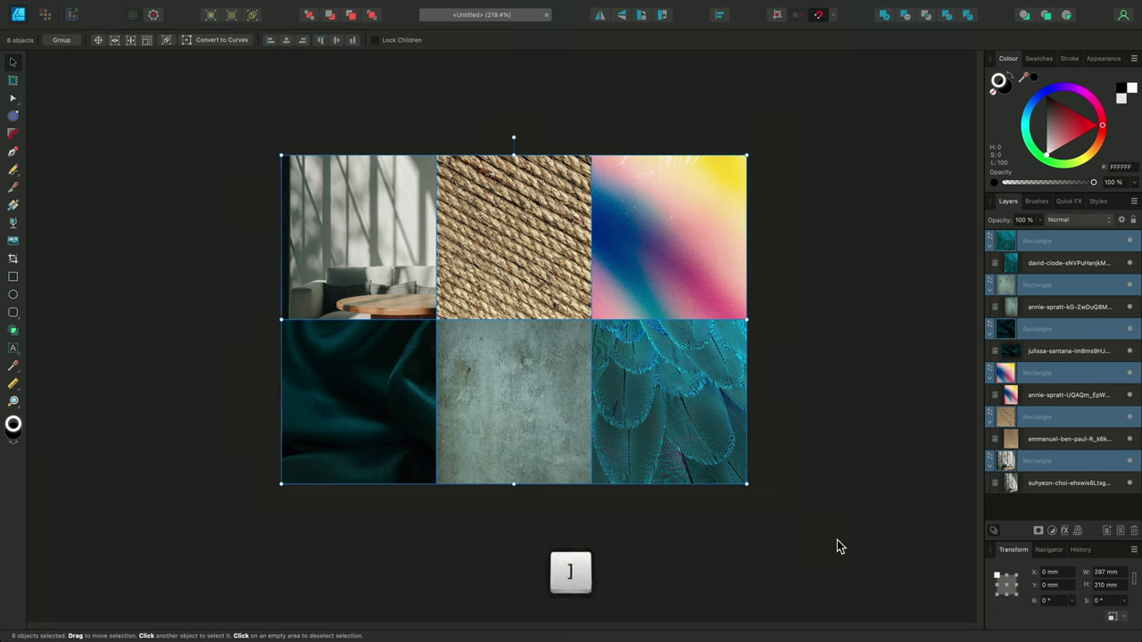
key(bracketright)
key(bracketright)
key(bracketright)
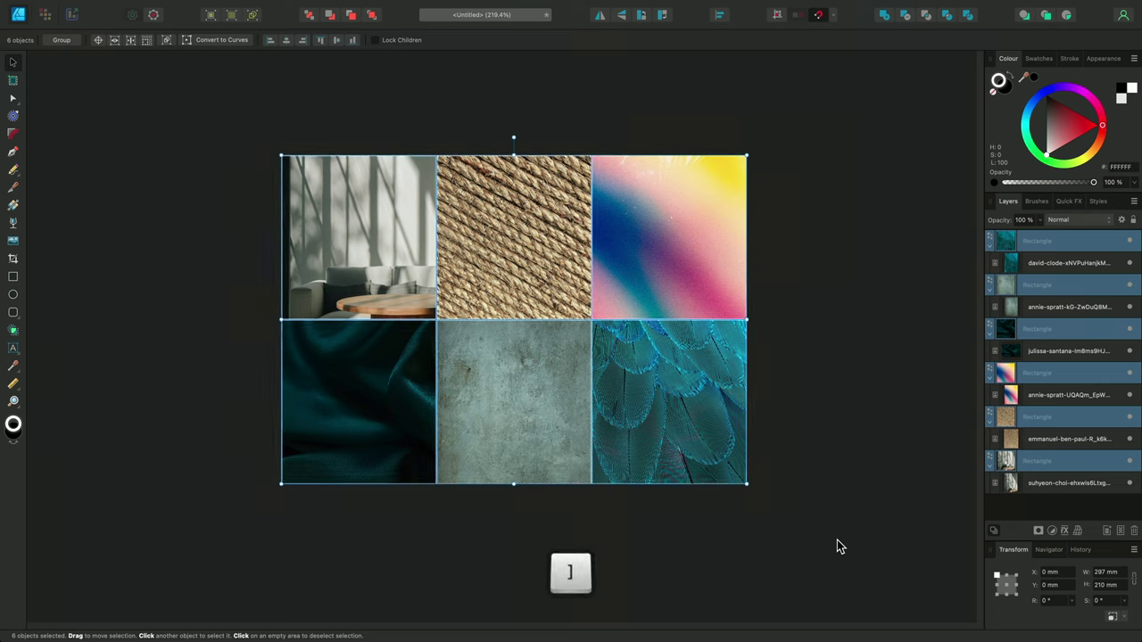
key(bracketright)
key(bracketright)
key(bracketright)
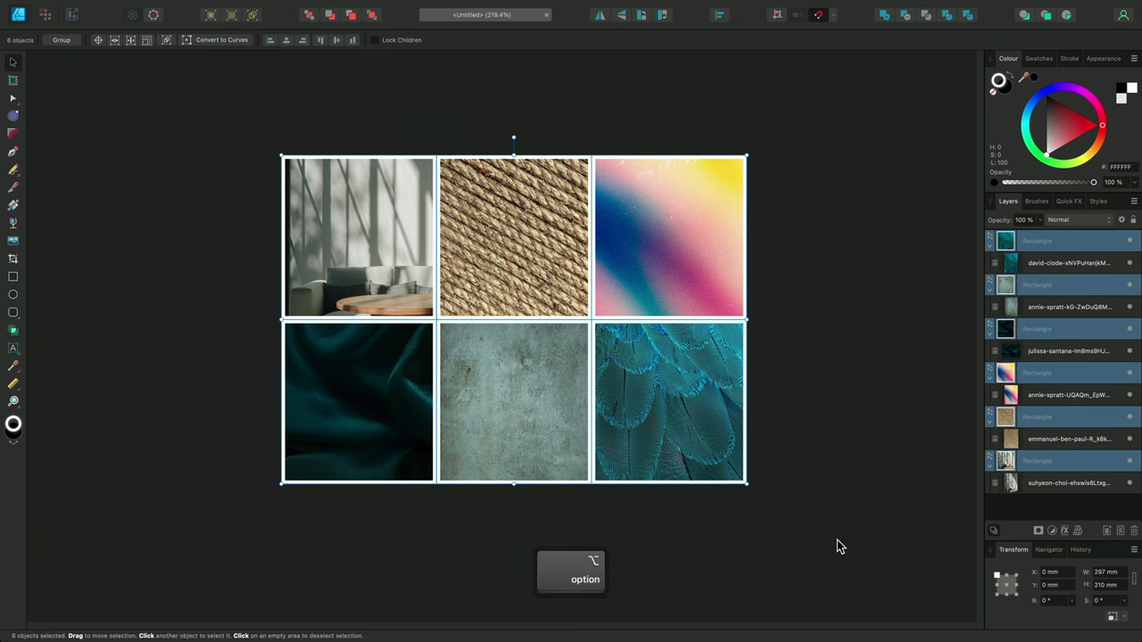
Scale the image grid down about its centre to about 285.5 × 201.9 mm, leaving a white page margin, and deselect it.
scroll(837, 540, up, 5)
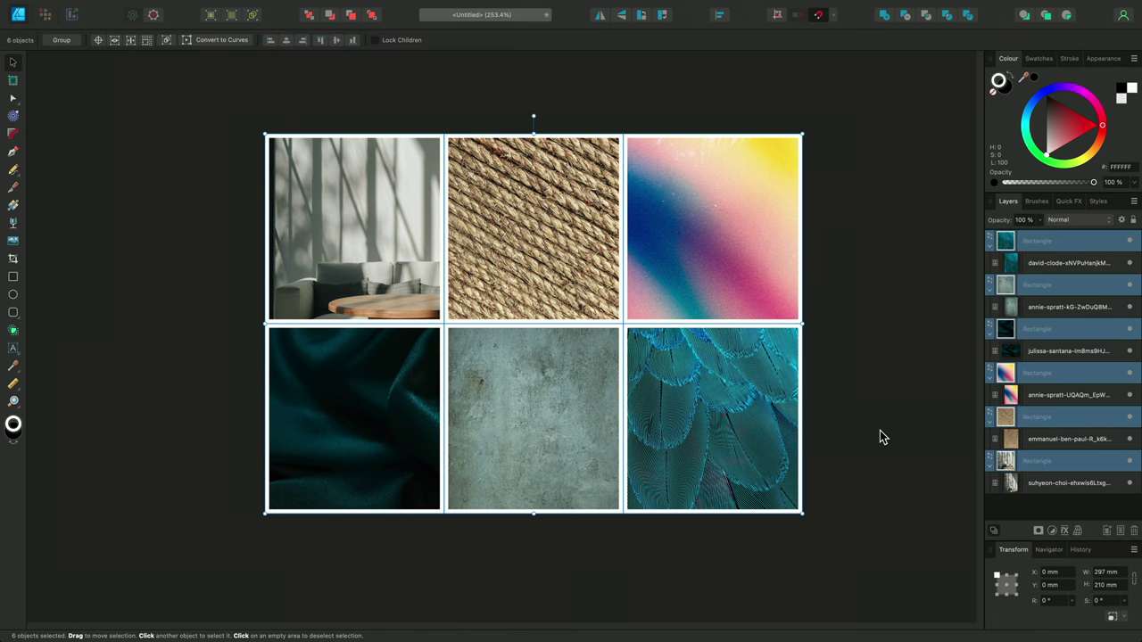
key(shift+super)
mouse_move(803, 515)
mouse_down()
mouse_move(783, 491)
mouse_move(793, 505)
mouse_up()
key(super)
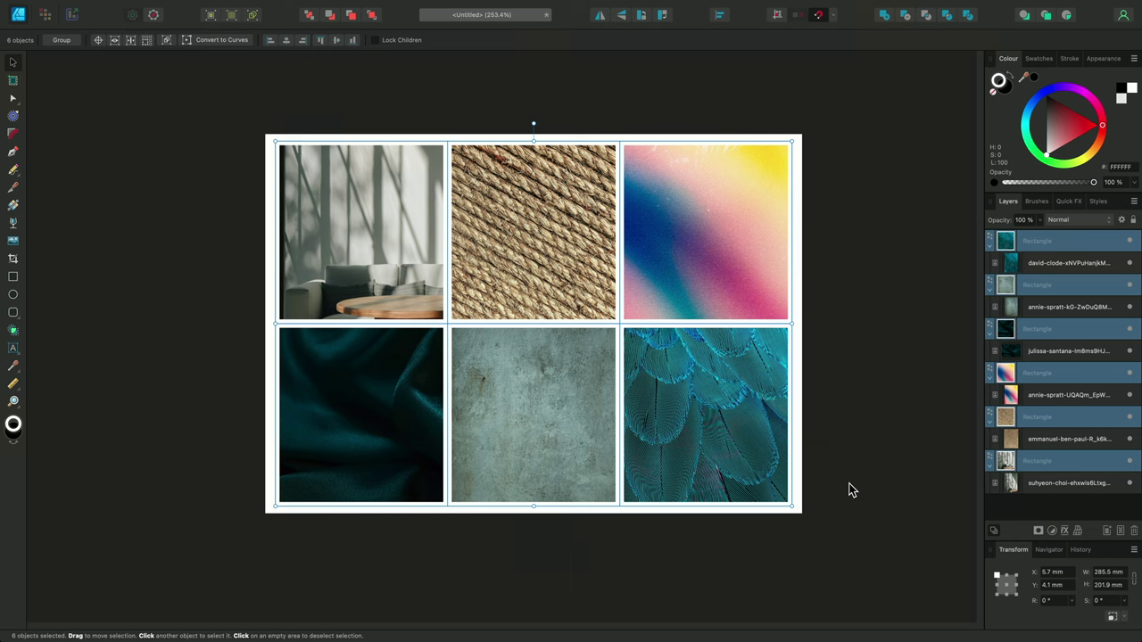
key(super+d)
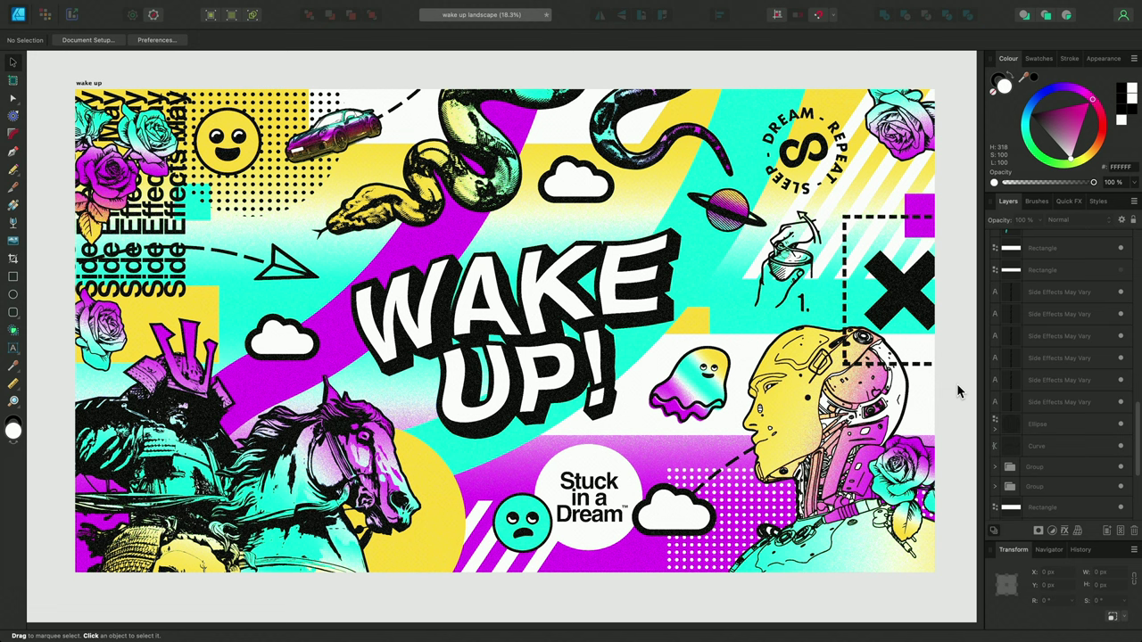
Activate the Style Picker in the wake up landscape document and limit the copied attributes to Fill only.
click(11, 375)
click(49, 379)
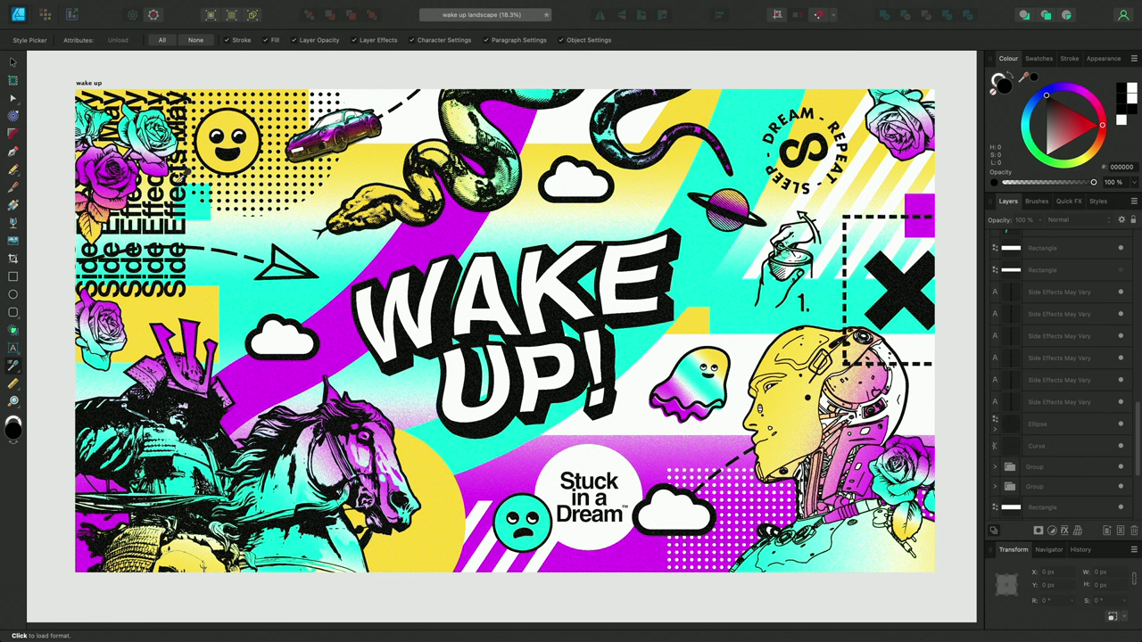
click(200, 43)
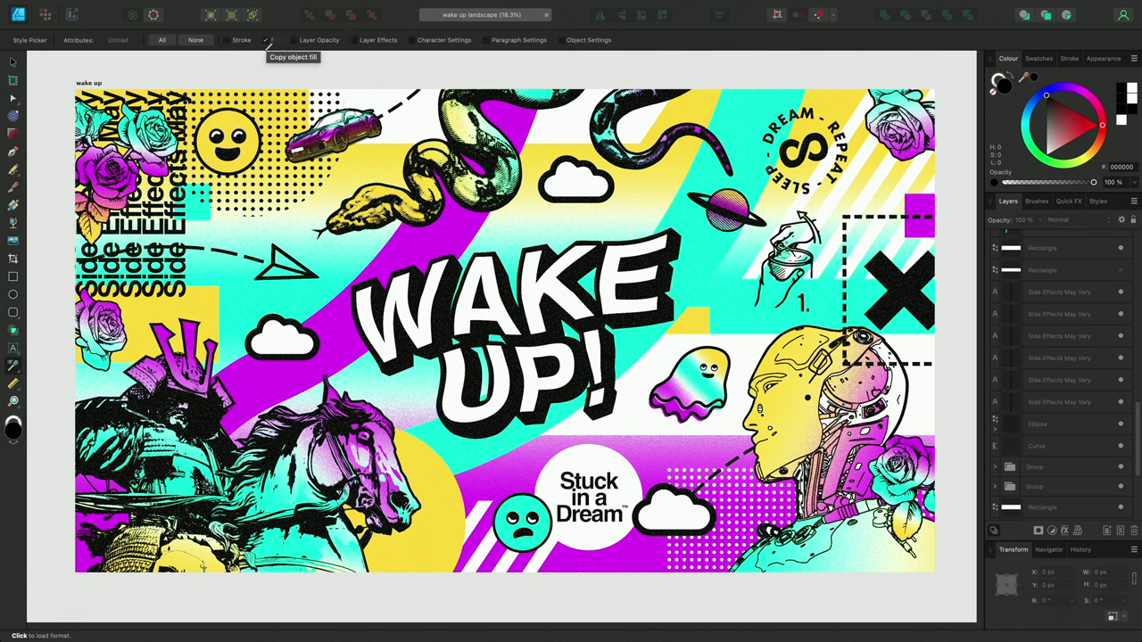
click(266, 40)
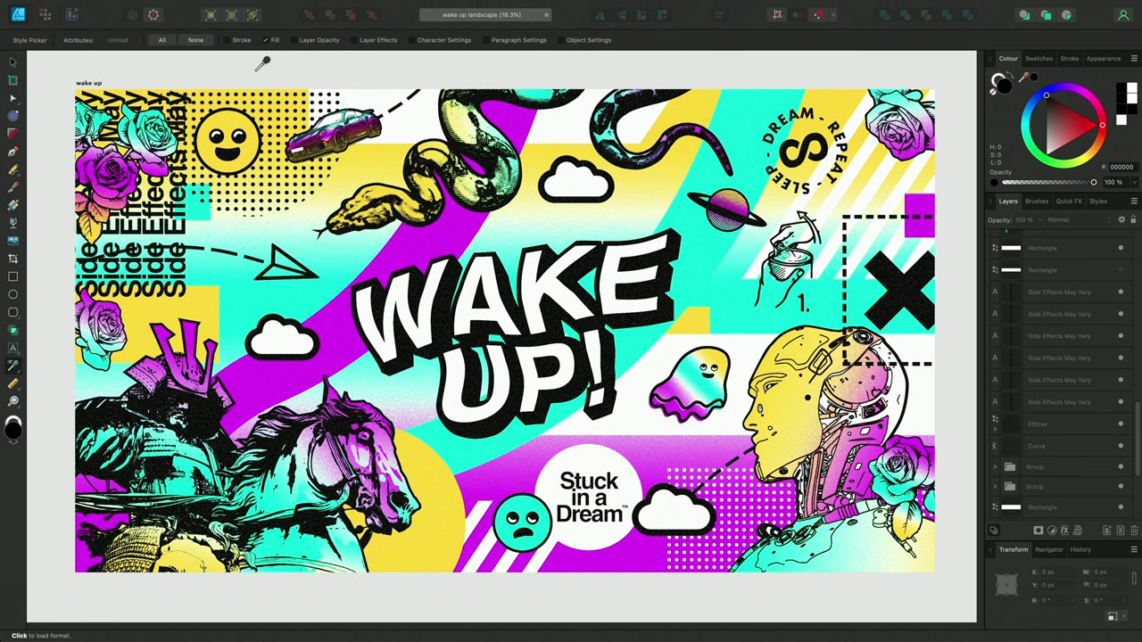
Select the six "Side Effects May Vary" text layers and apply the white fill sampled from the background beside the car.
click(1070, 299)
shift+click(1074, 403)
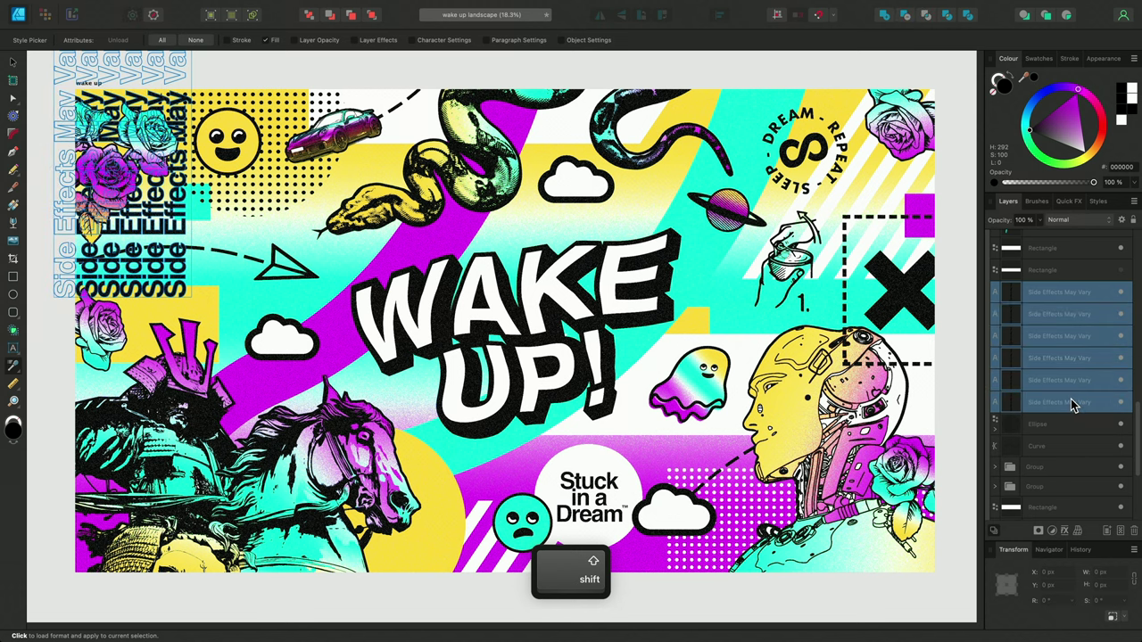
click(412, 116)
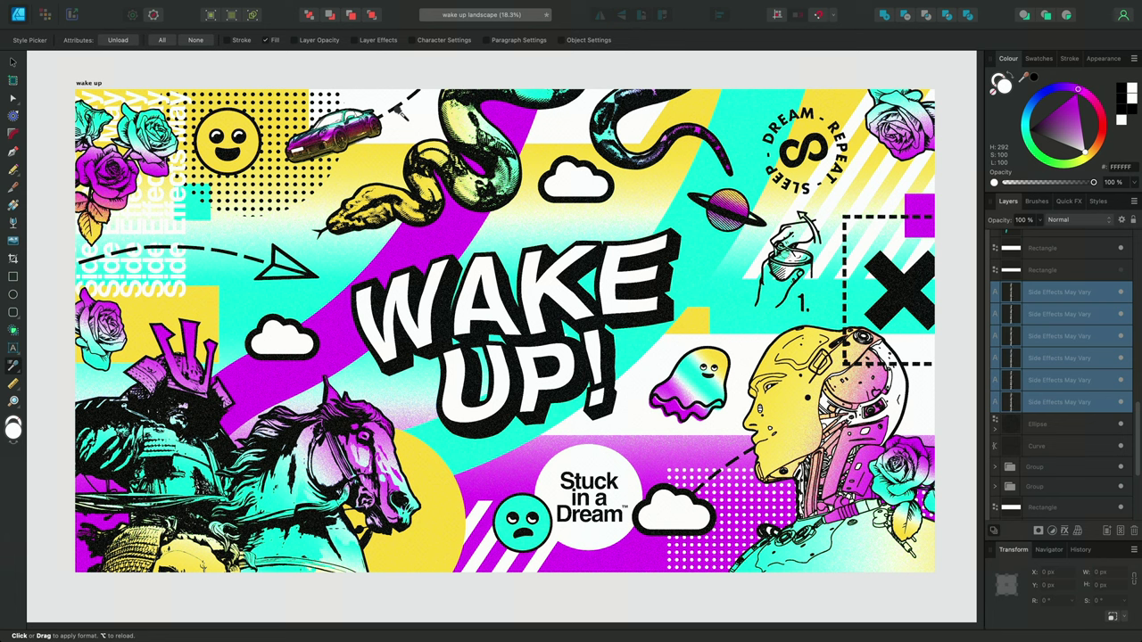
Include all attributes in the Style Picker and apply the robot head's sampled style, with its layer effects, to the six "Side Effects May Vary" texts.
click(165, 41)
alt+click(783, 407)
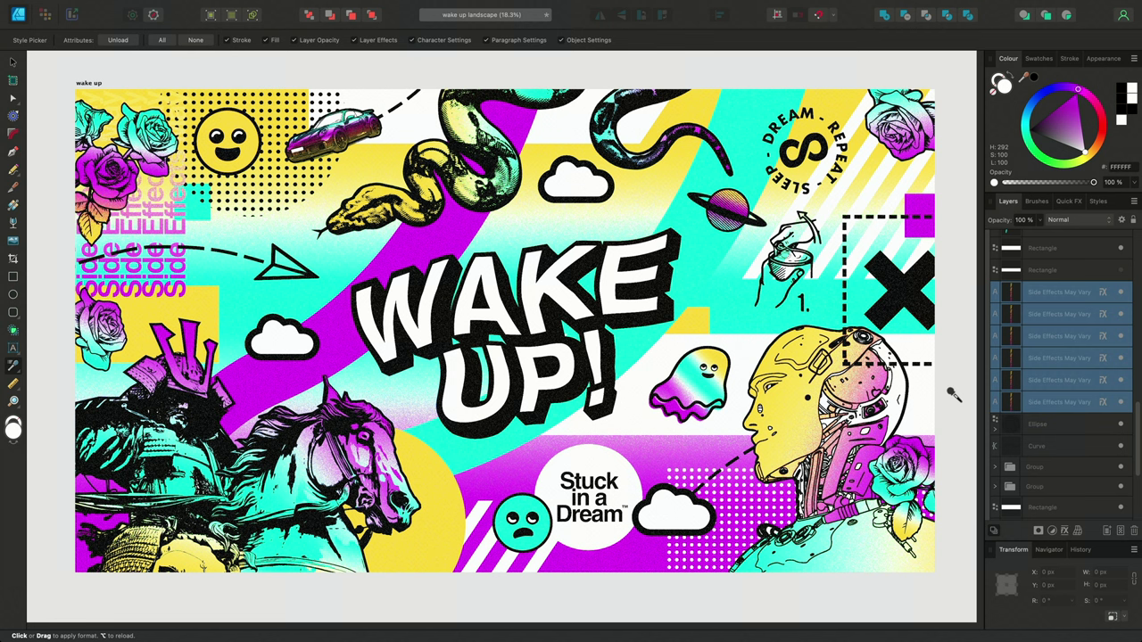
key(v)
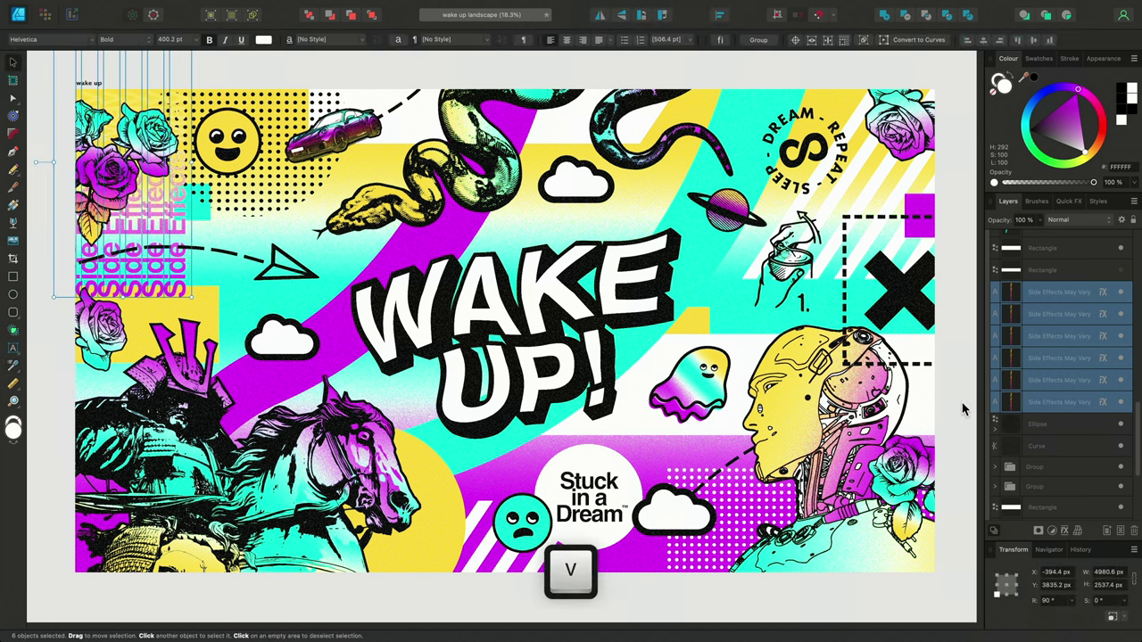
Apply a sampled 36.2 pt dashed black stroke style to the dashed curve between the cloud and the robot using the Style Picker.
click(730, 471)
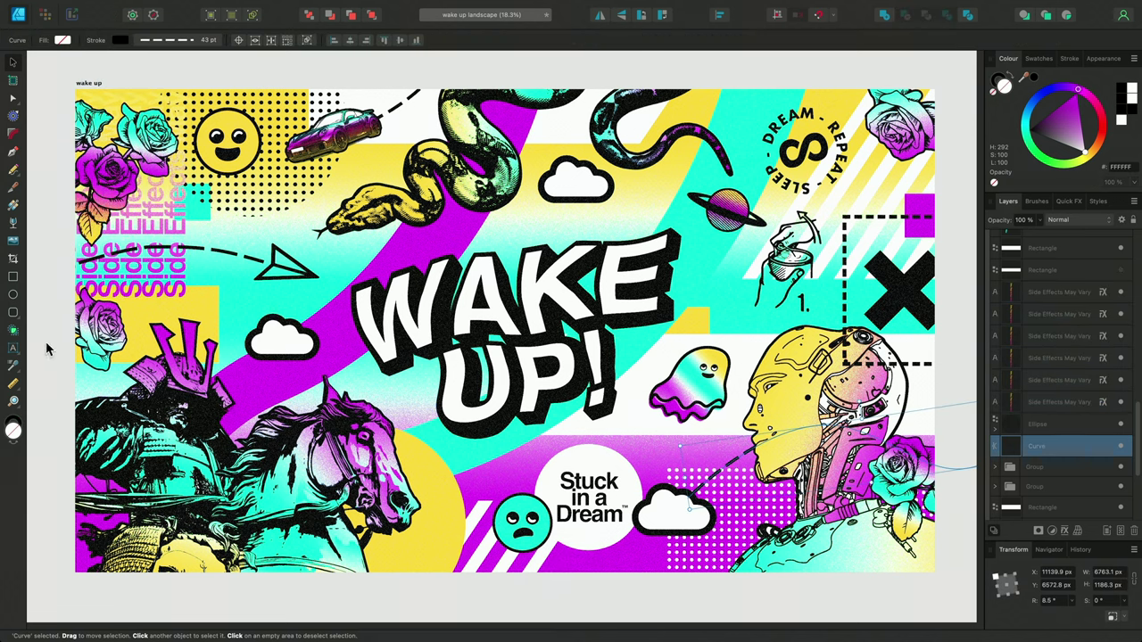
click(12, 367)
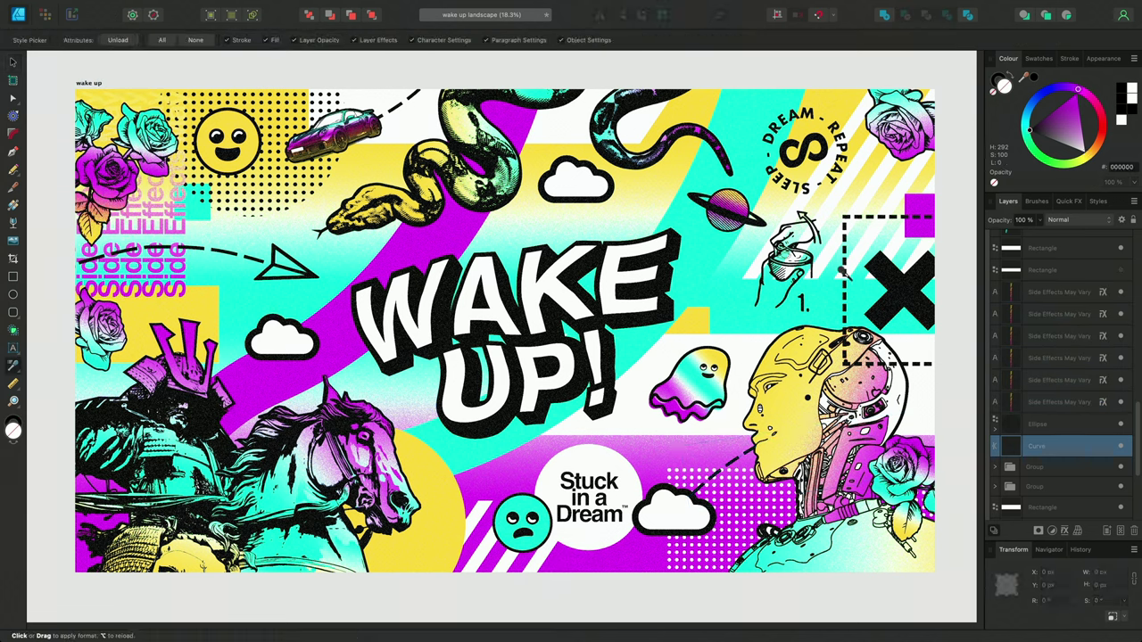
key(alt)
key(alt)
key(v)
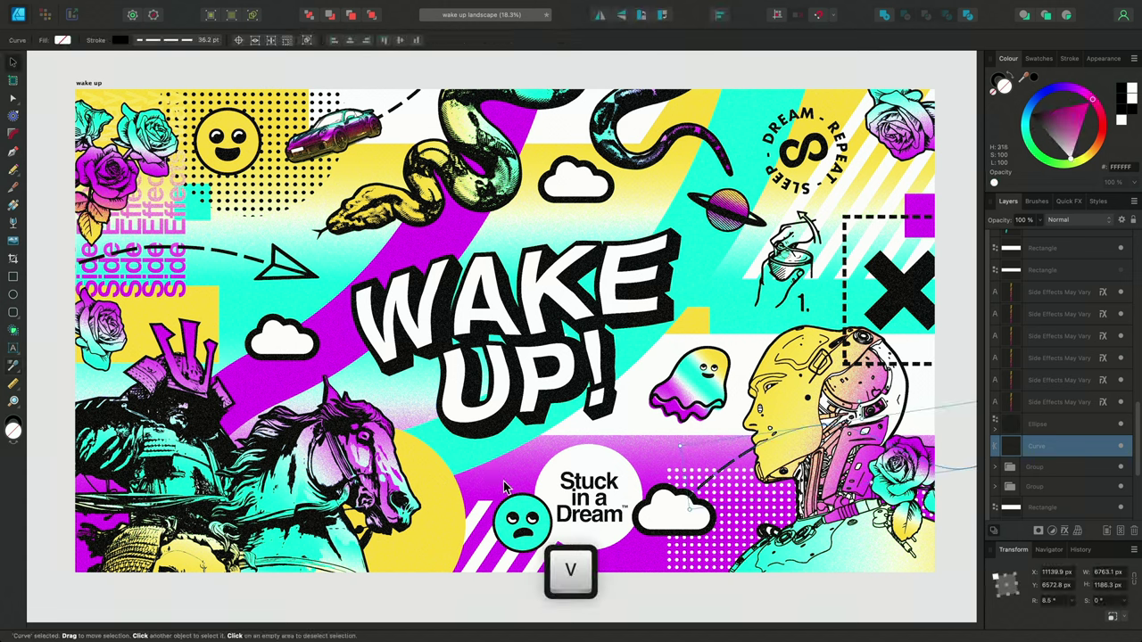
Select all seven letter curves in the "top text" group of WAKE UP! and apply the background gradient sampled below the lettering.
click(497, 308)
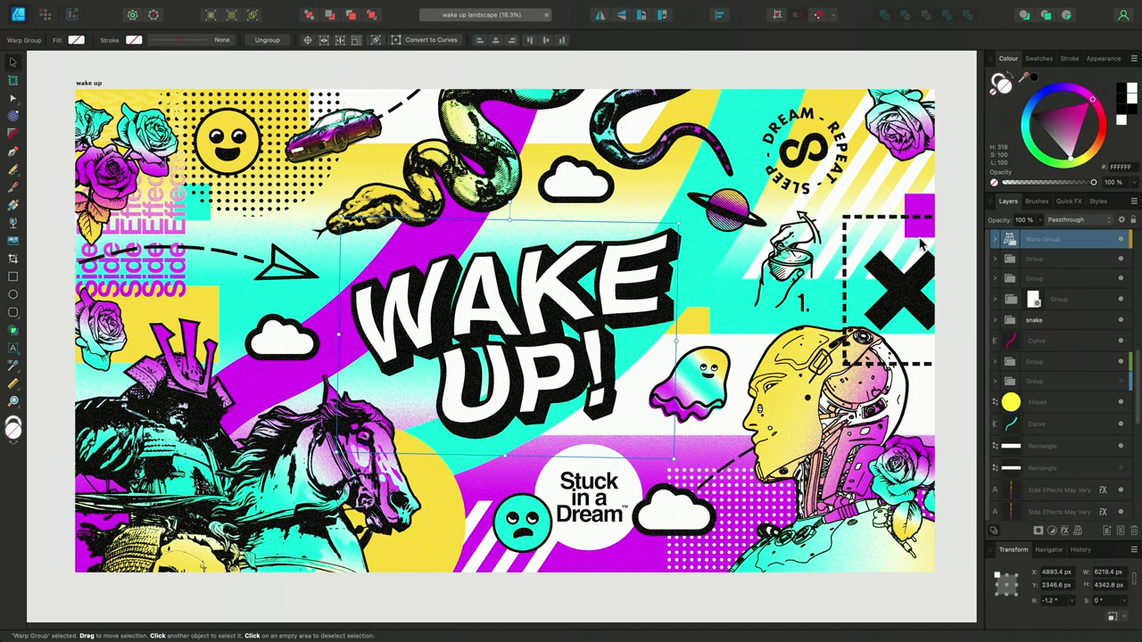
click(995, 239)
click(1003, 259)
click(1006, 278)
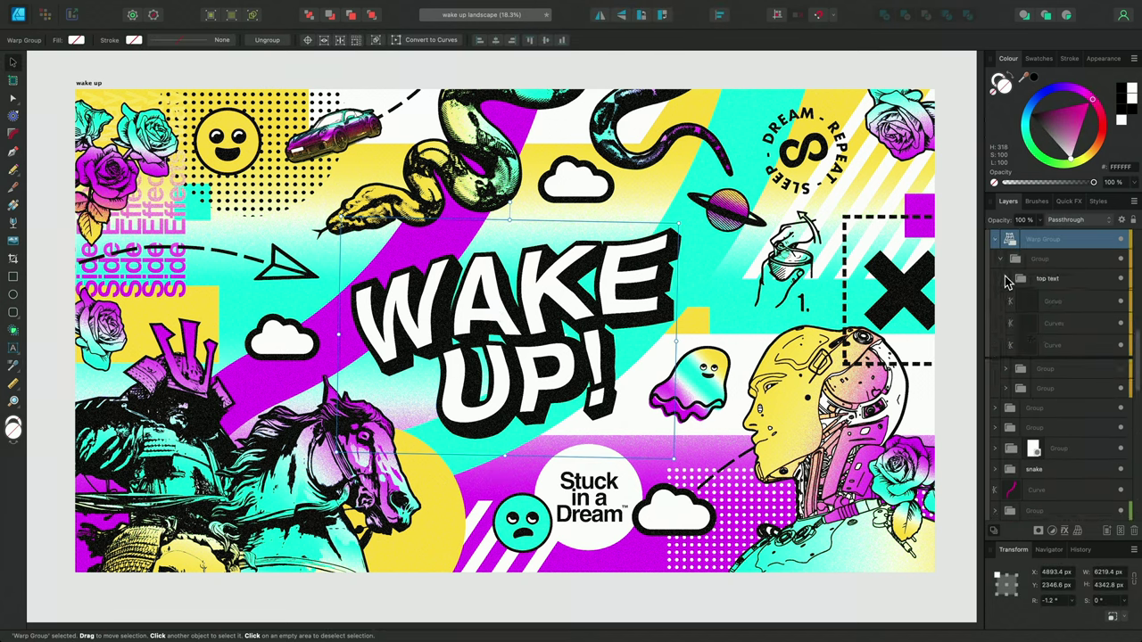
click(1087, 308)
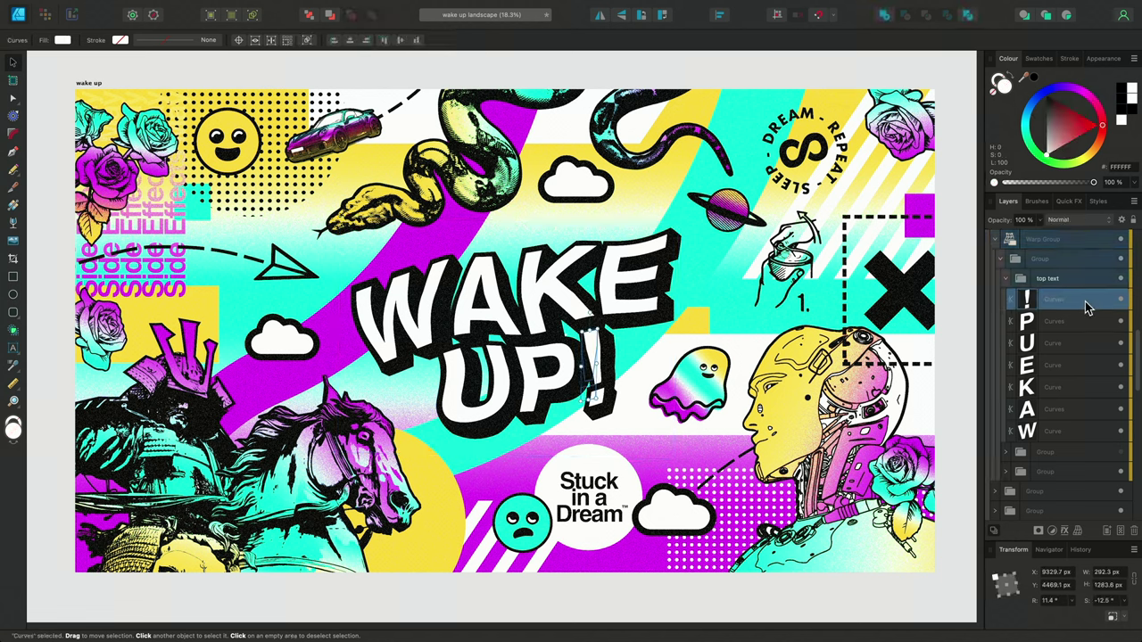
shift+click(1073, 432)
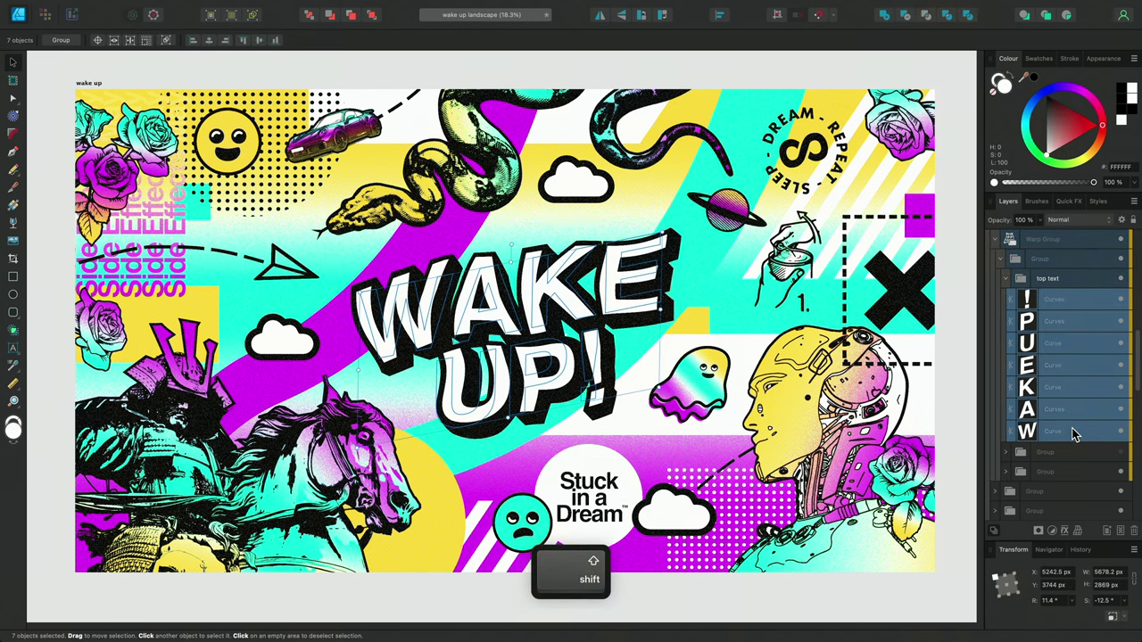
click(14, 366)
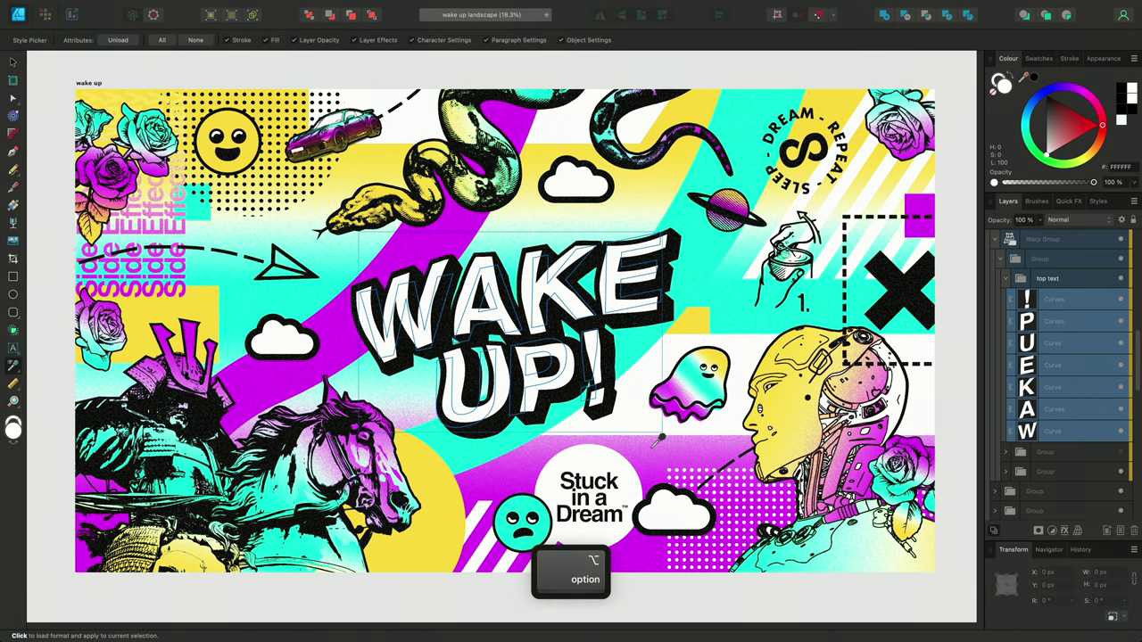
alt+click(640, 439)
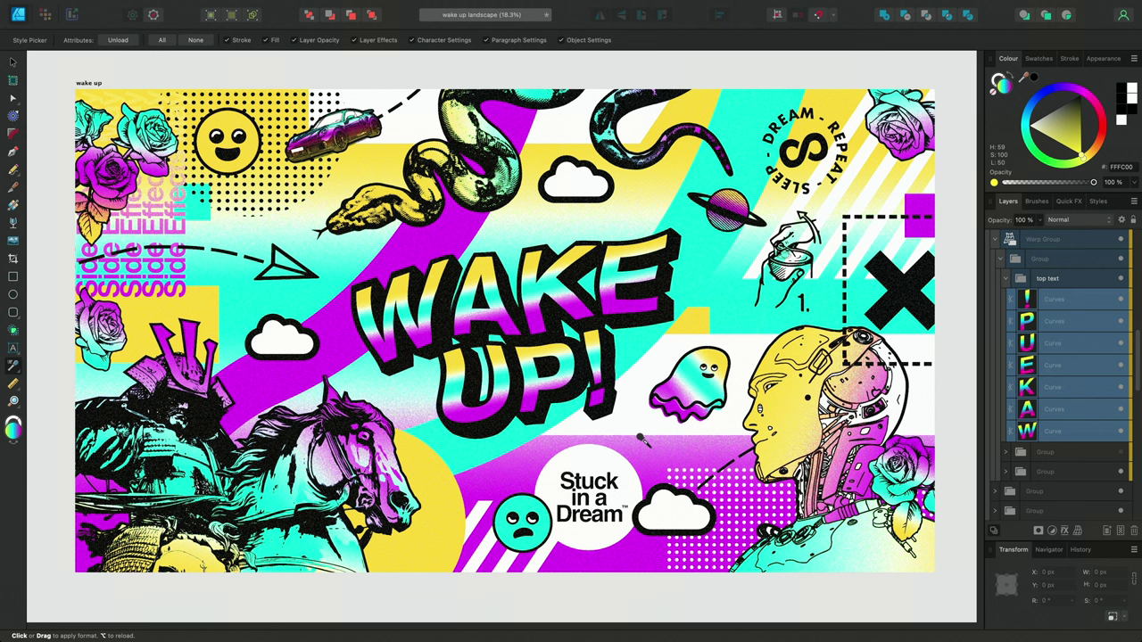
Redraw the letters' linear gradient as one fill running from yellow above WAKE to magenta below UP!, shorten its yellow end slightly, and deselect.
click(16, 207)
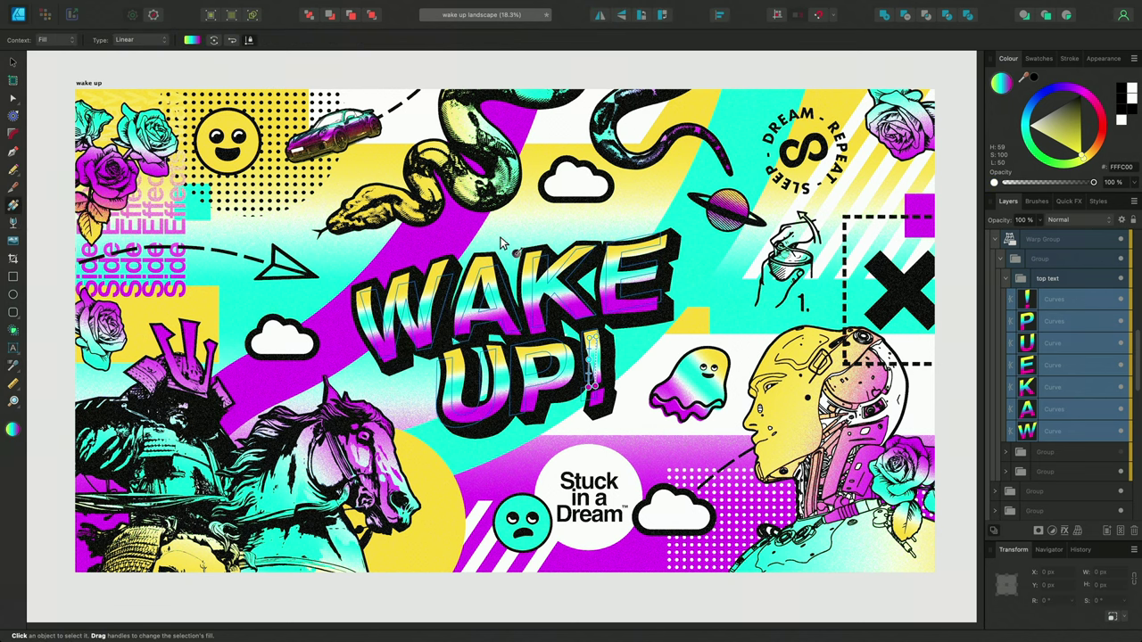
drag(500, 239, 543, 413)
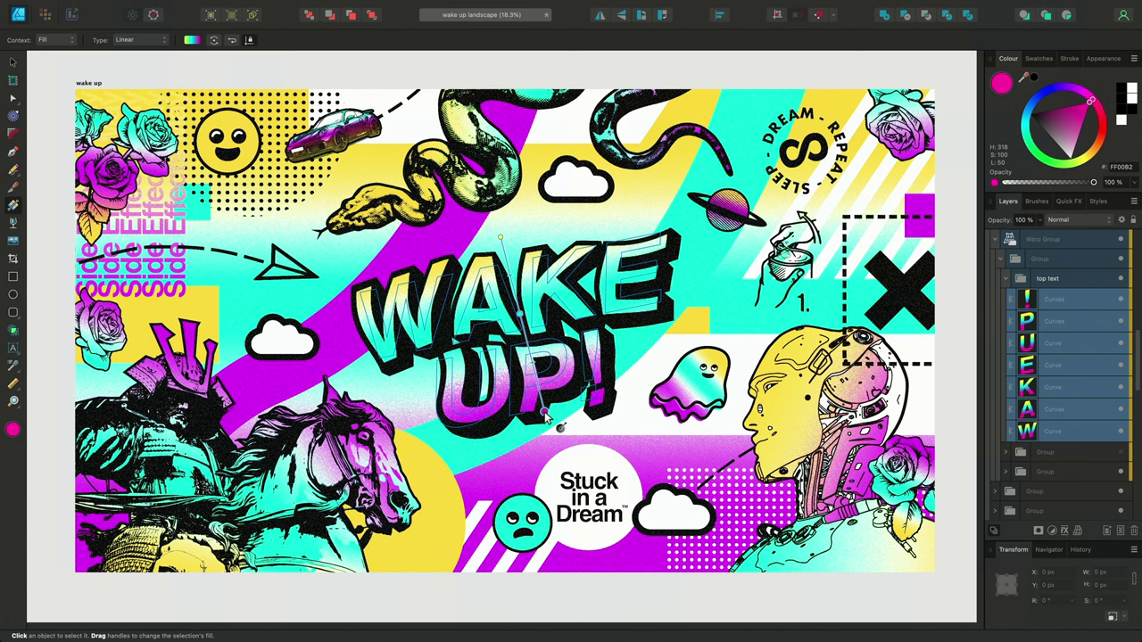
click(502, 242)
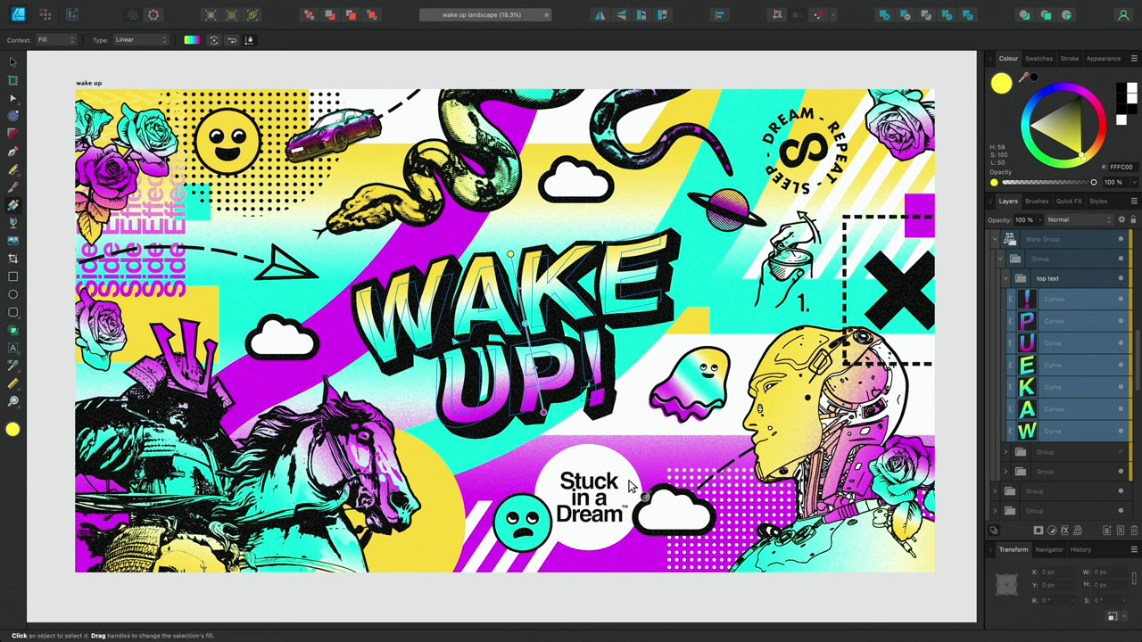
key(super+d)
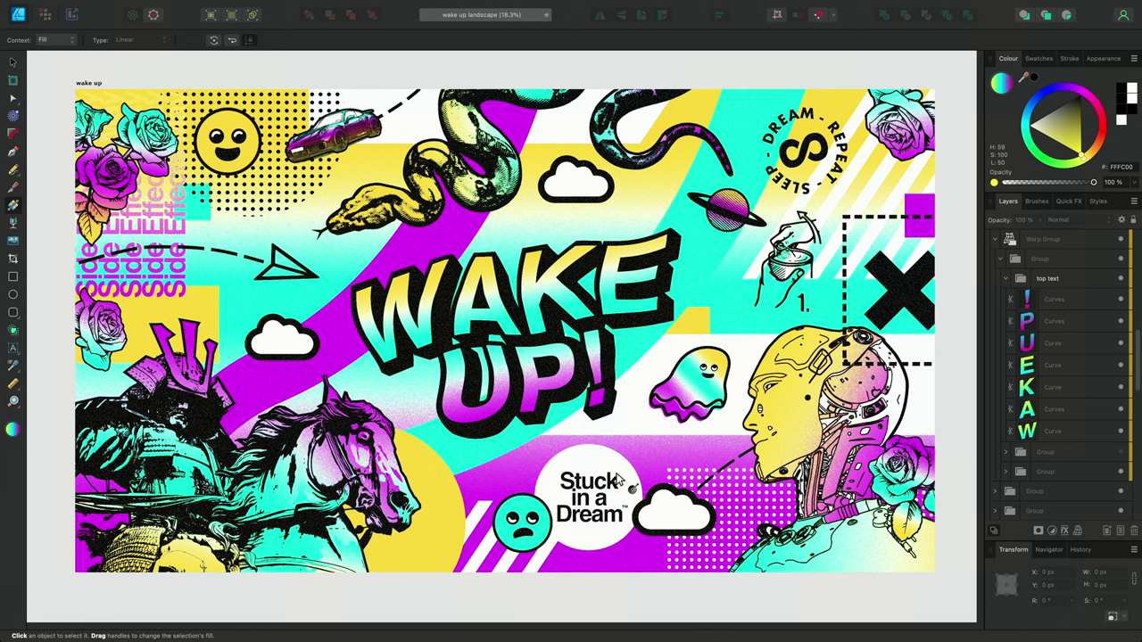
Sample the background gradient below the lettering with the Style Picker and apply it to all three lines of the "Stuck in a Dream" text.
click(13, 367)
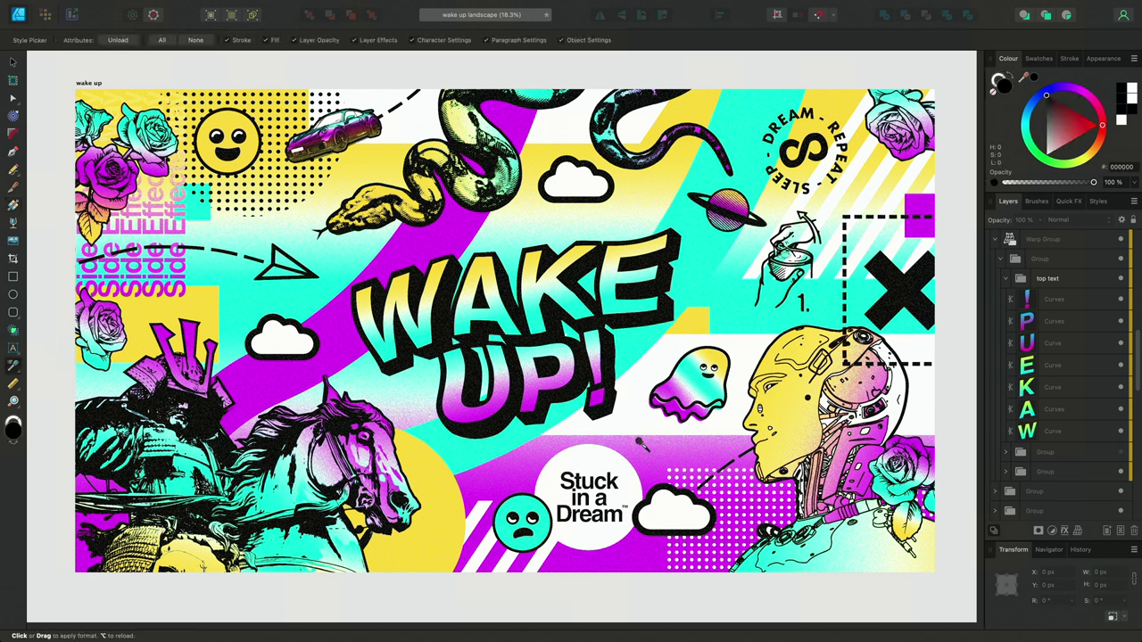
alt+click(640, 445)
click(573, 474)
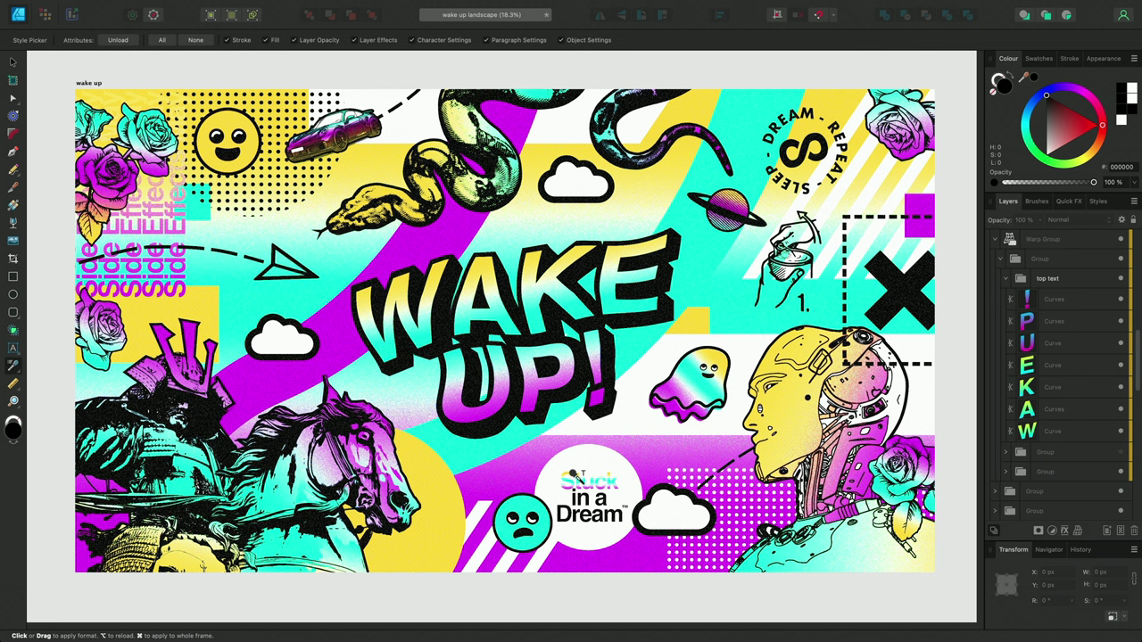
click(578, 513)
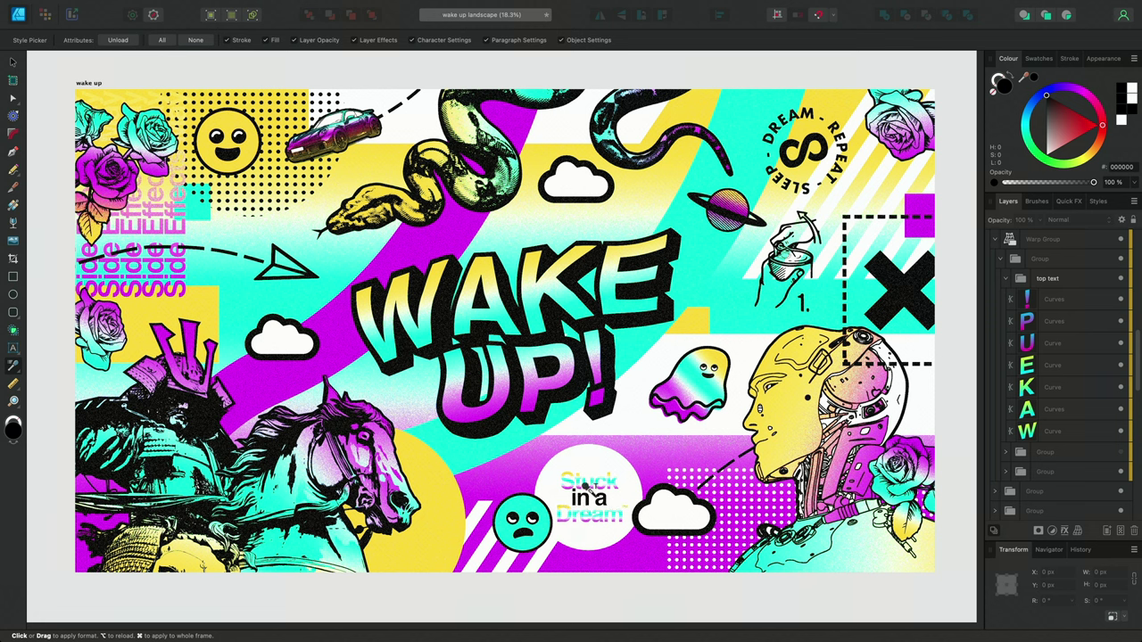
click(578, 497)
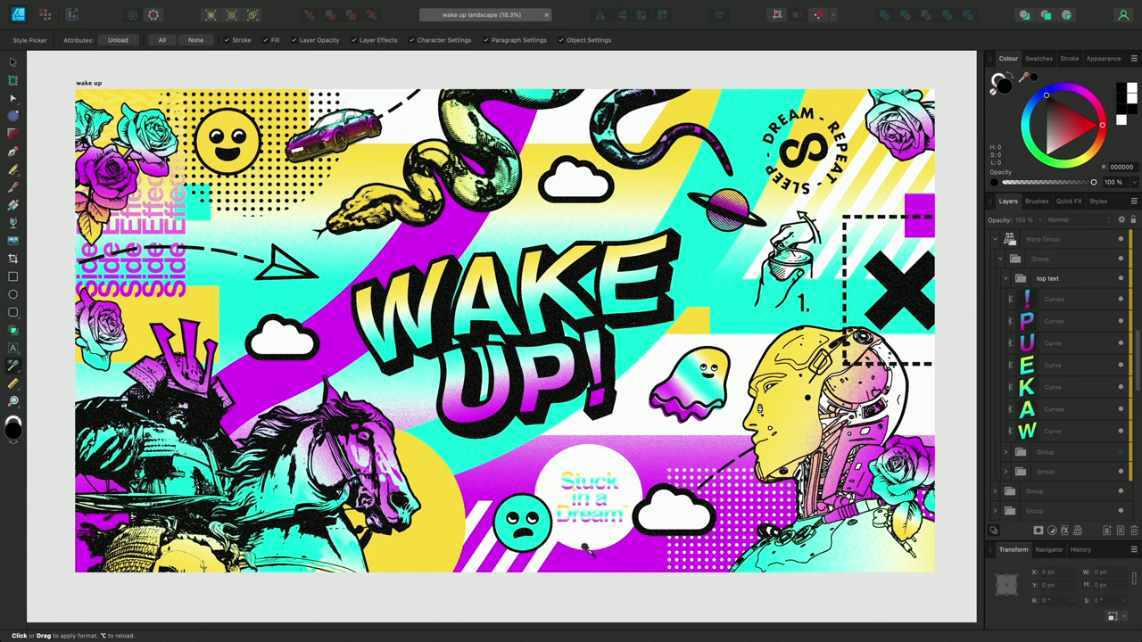
Load a black fill style with the Style Picker and apply it to the white circle behind the "Stuck in a Dream" text.
key(alt)
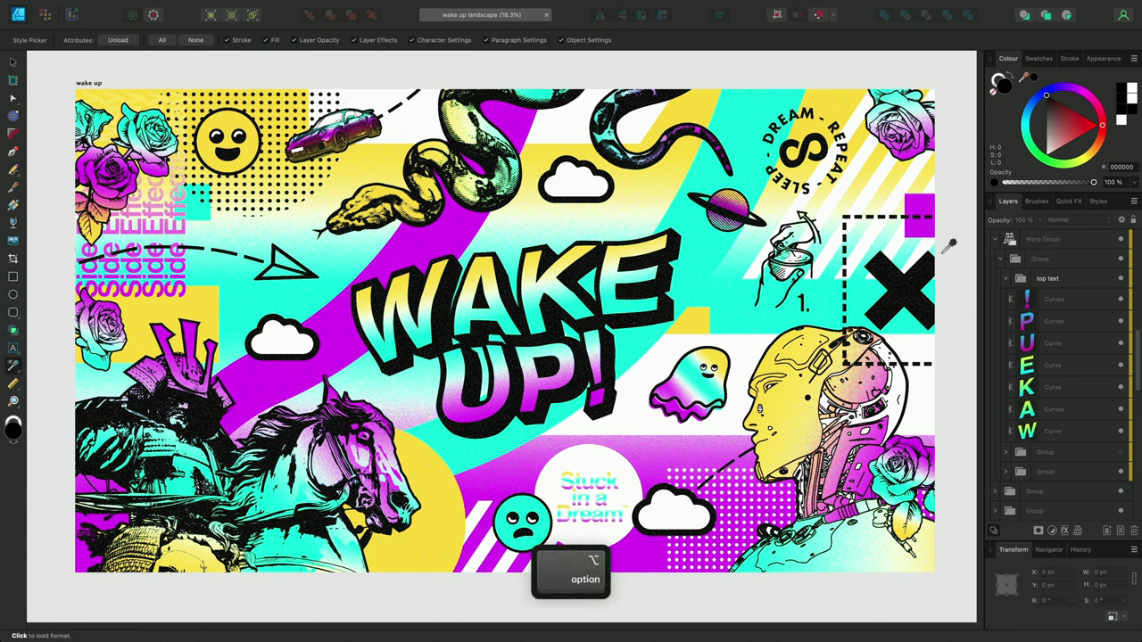
alt+click(830, 319)
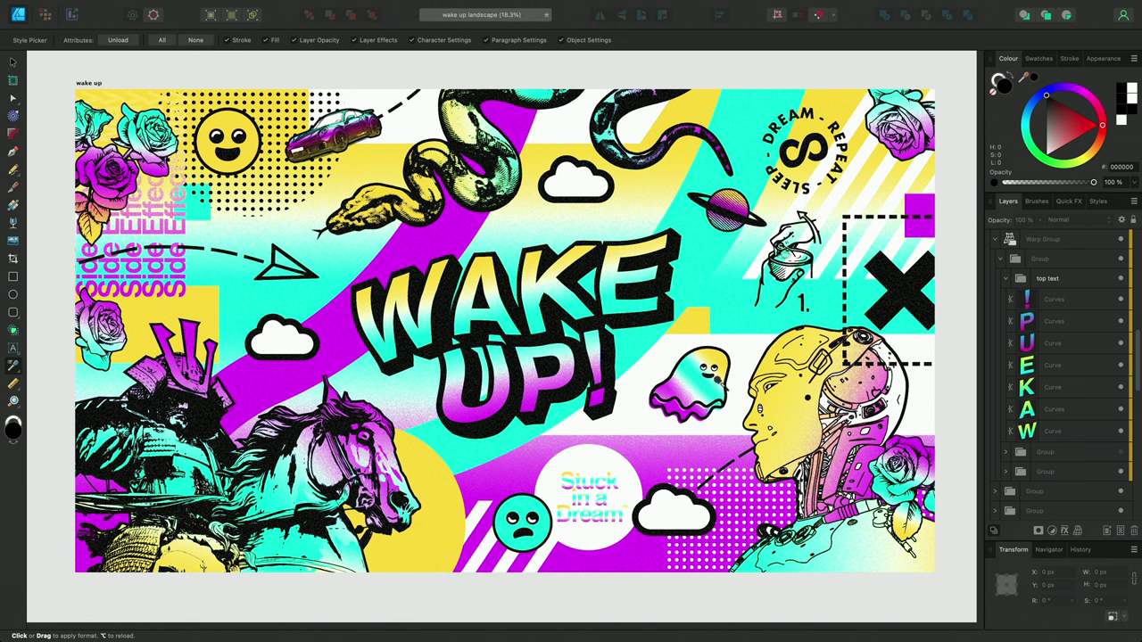
click(573, 444)
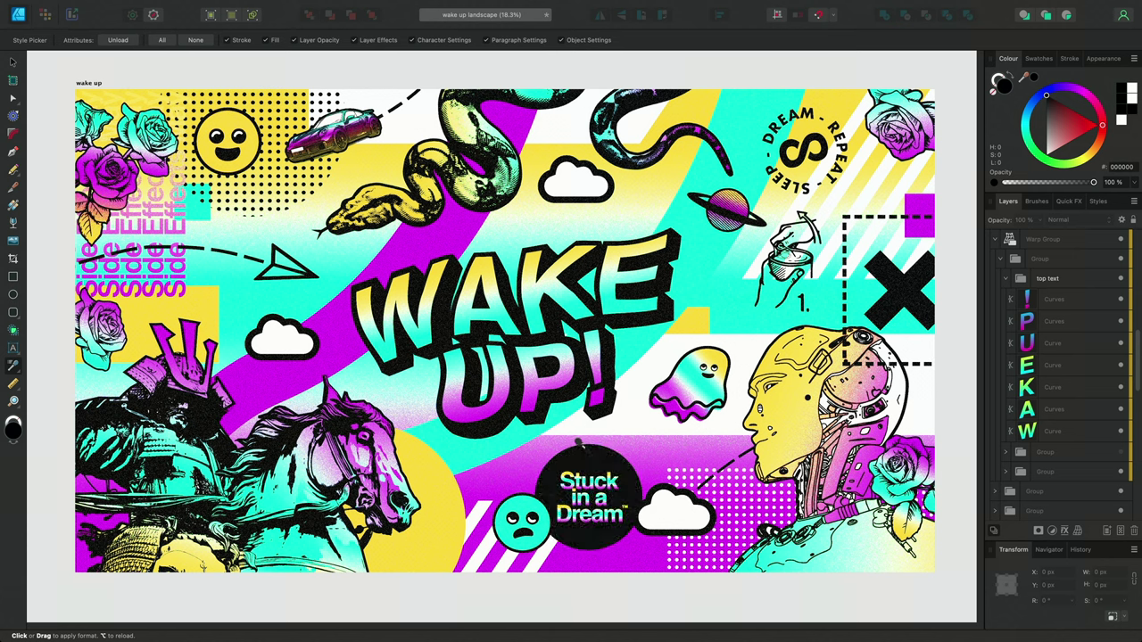